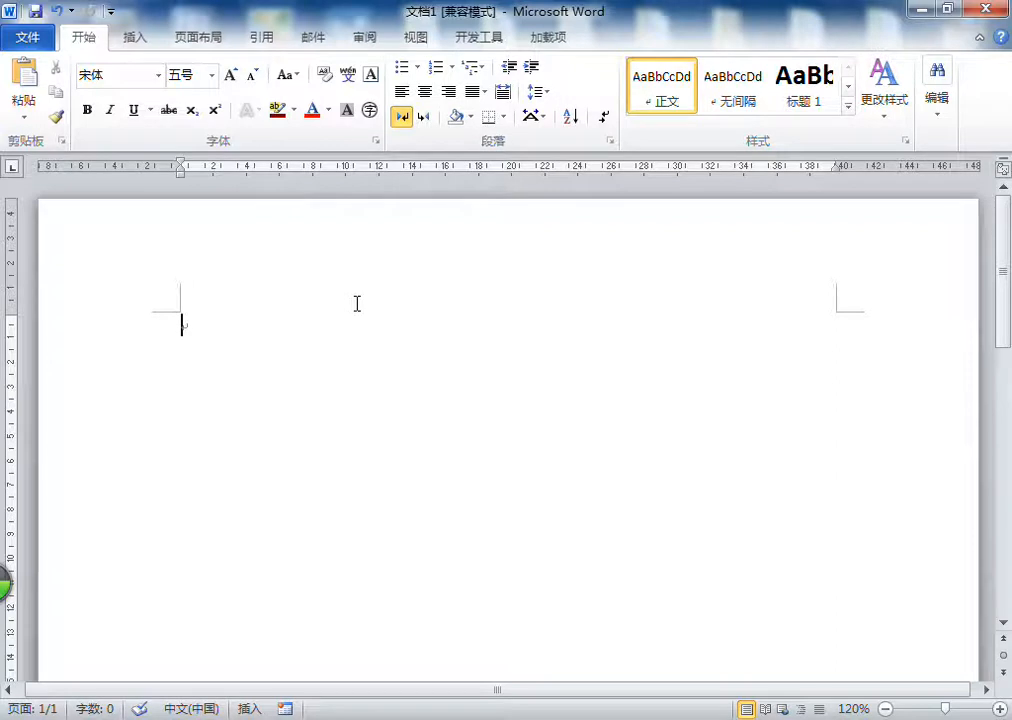
left_click(212, 334)
right_click(208, 336)
key("Escape")
left_click(249, 332)
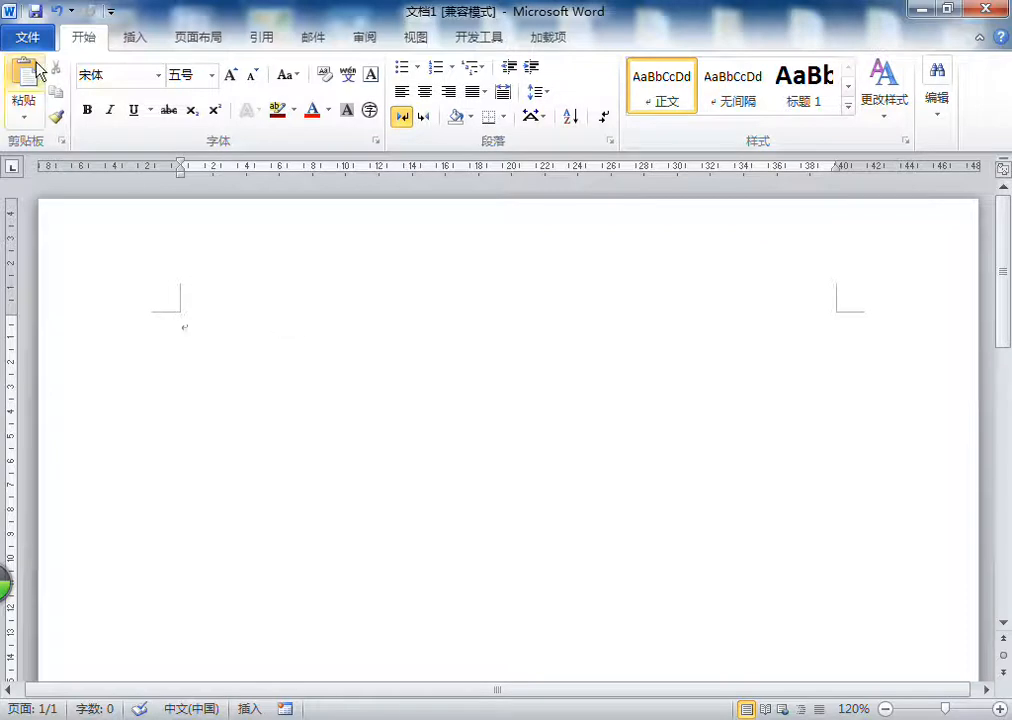
left_click(210, 331)
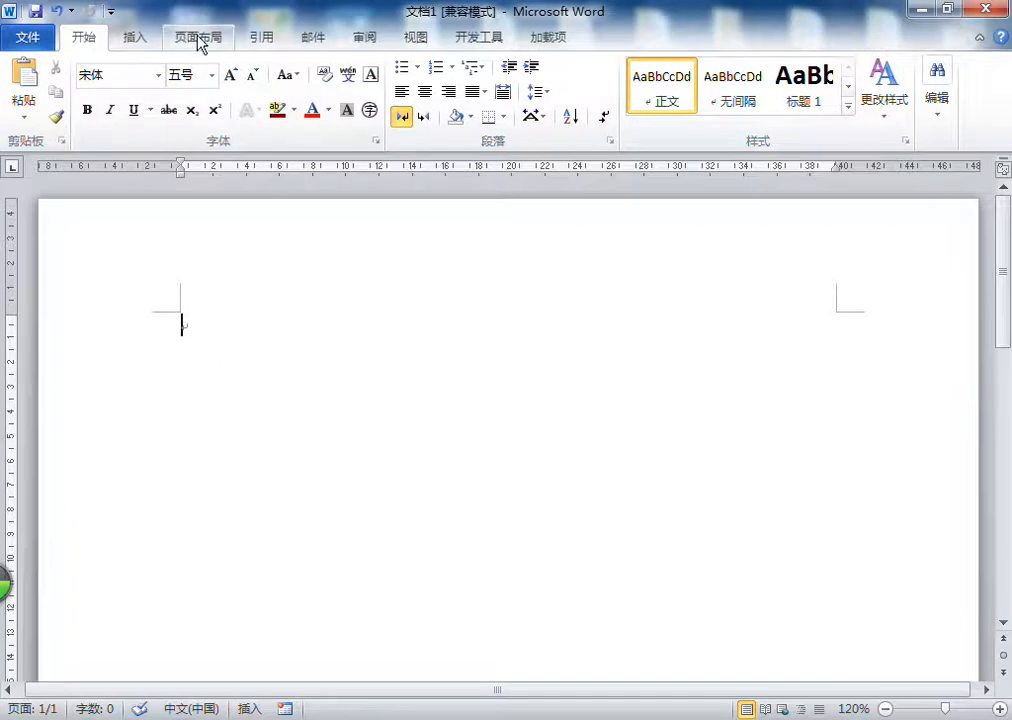
left_click(199, 38)
left_click(325, 145)
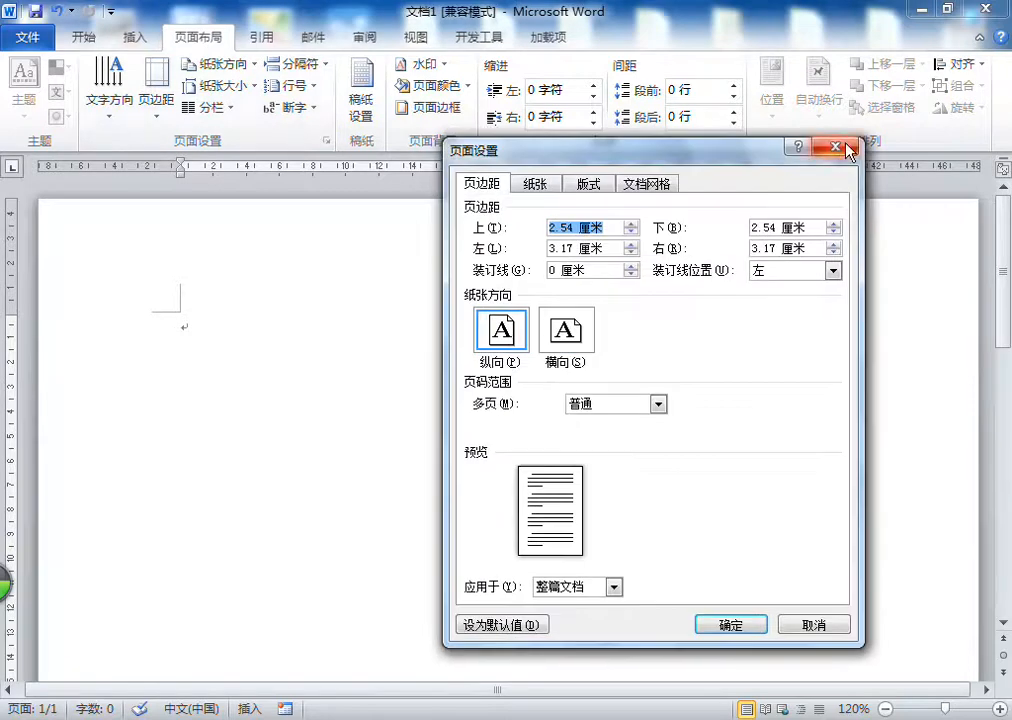
left_click(845, 148)
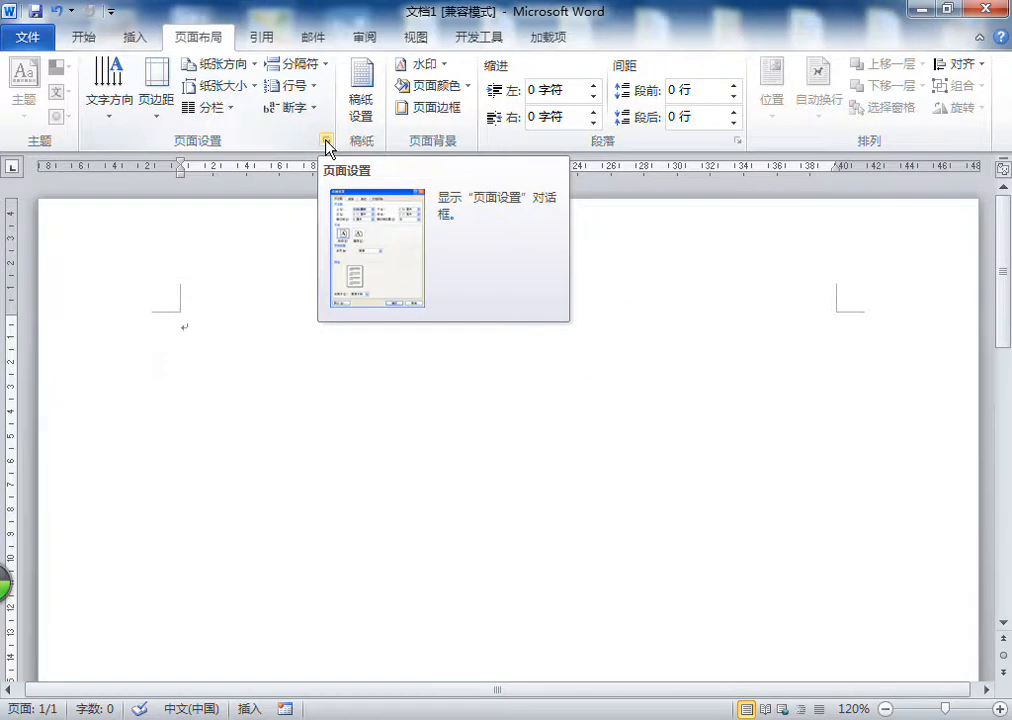
- Set the page orientation to landscape in the Page Setup options and check the paper size
left_click(326, 143)
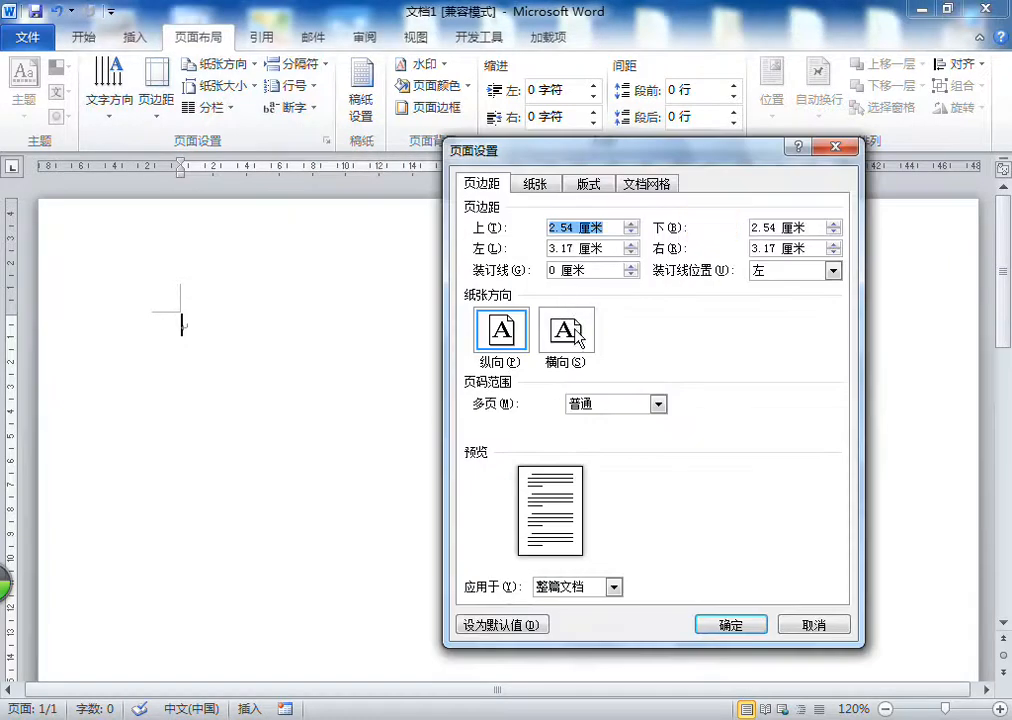
left_click(580, 333)
left_click(535, 183)
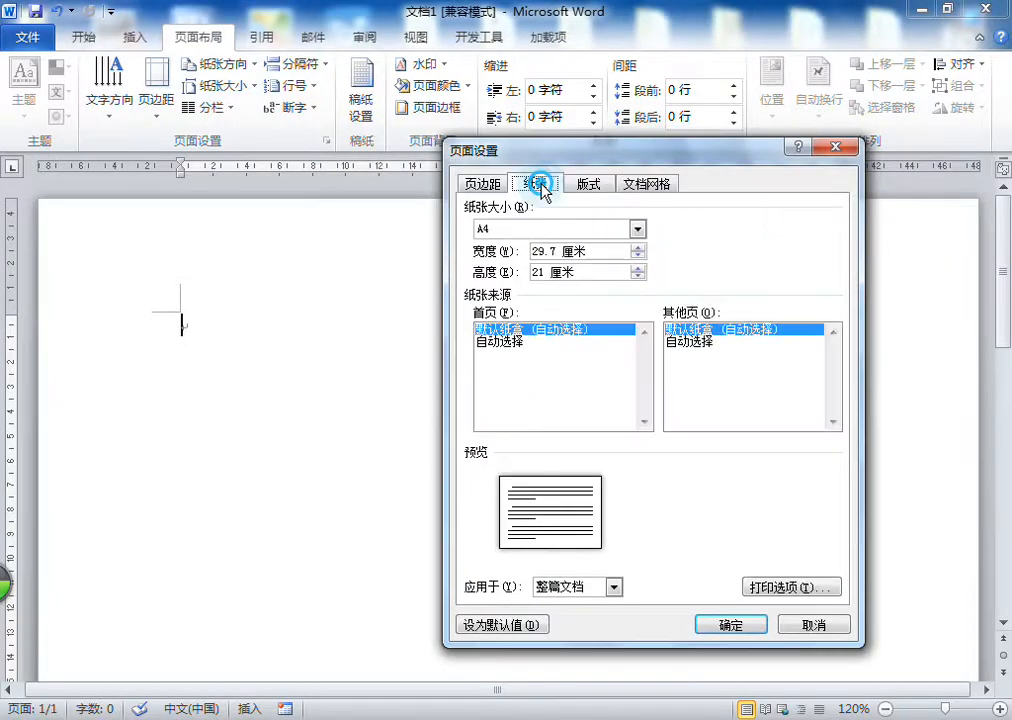
left_click(481, 183)
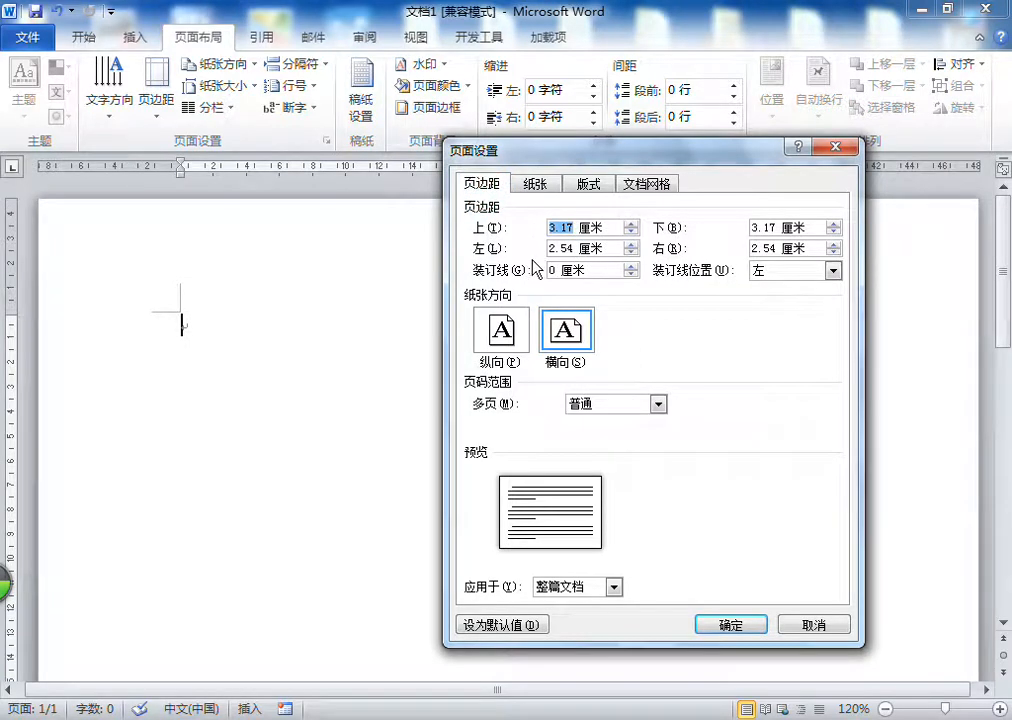
- Set the top, left, right and bottom page margins to 0 cm and apply the page setup
type("0")
double_click(576, 249)
type("0")
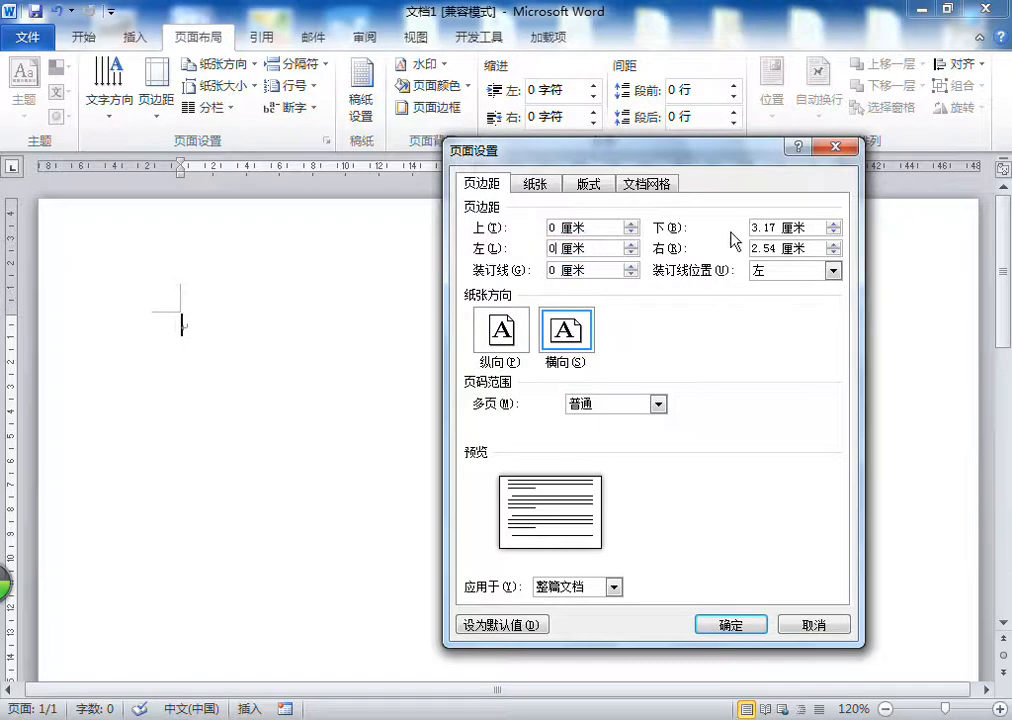
double_click(779, 249)
type("0")
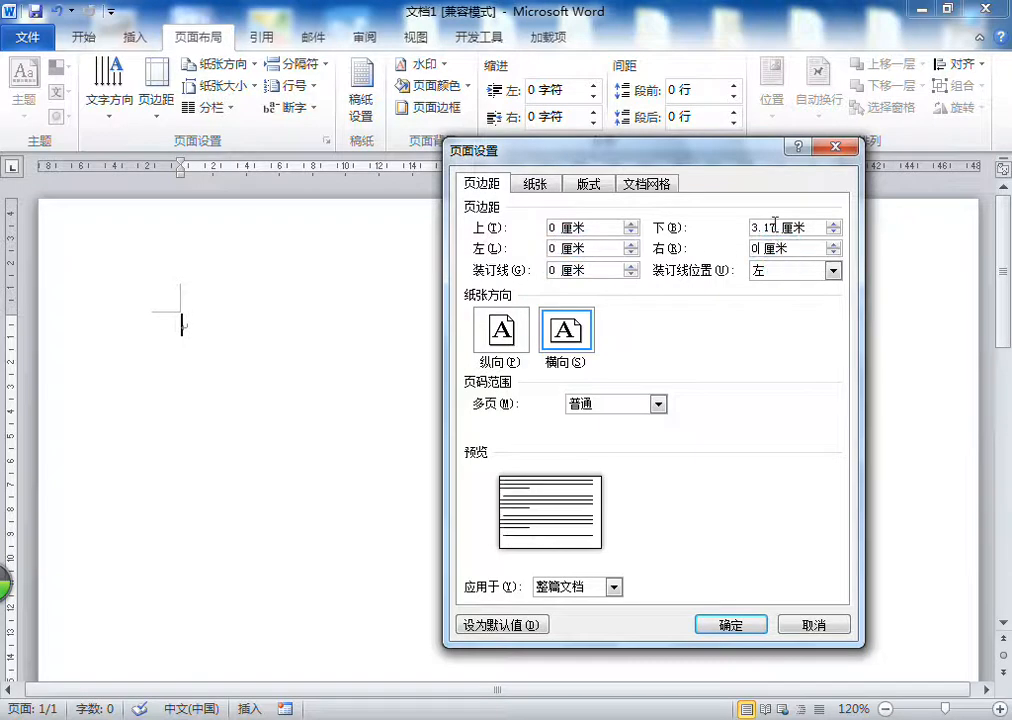
double_click(779, 227)
type("0")
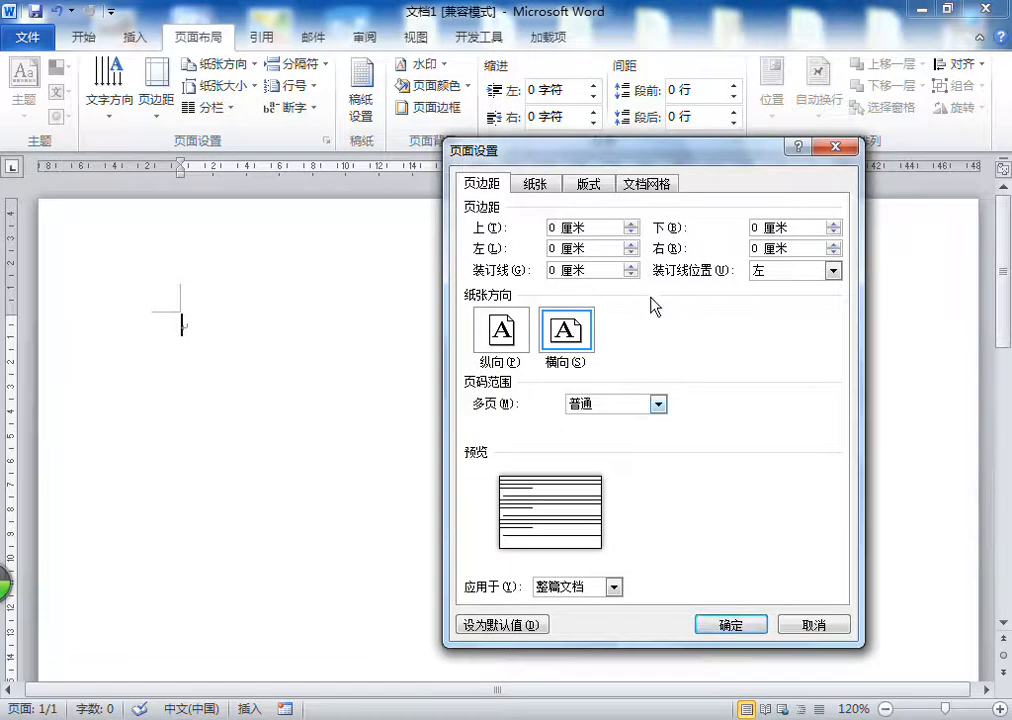
left_click(737, 218)
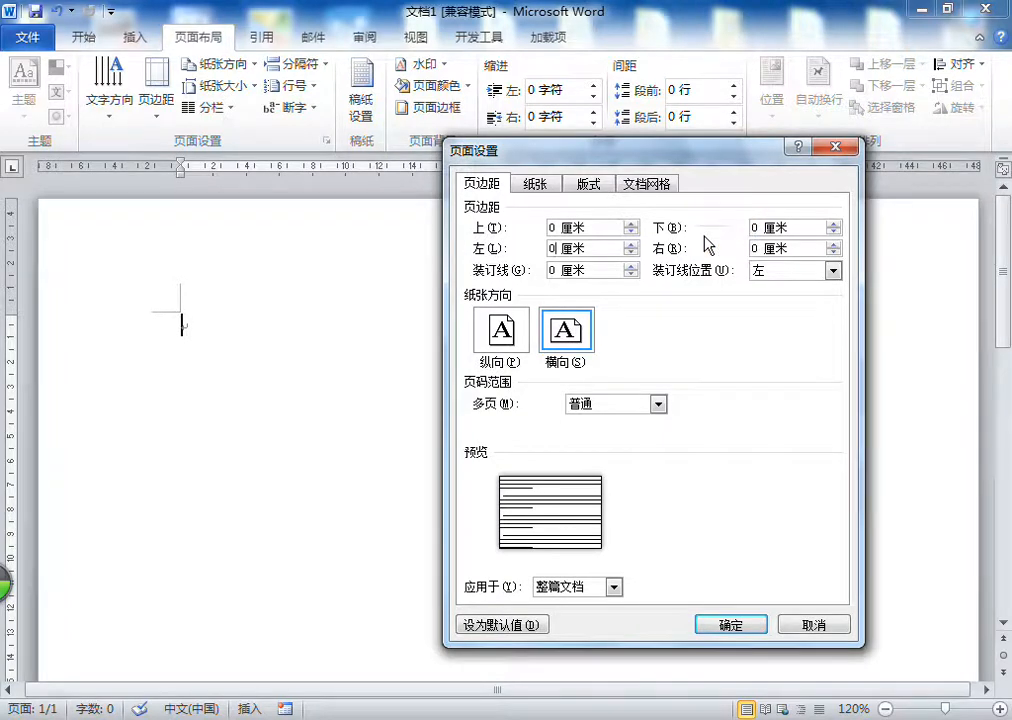
left_click(742, 627)
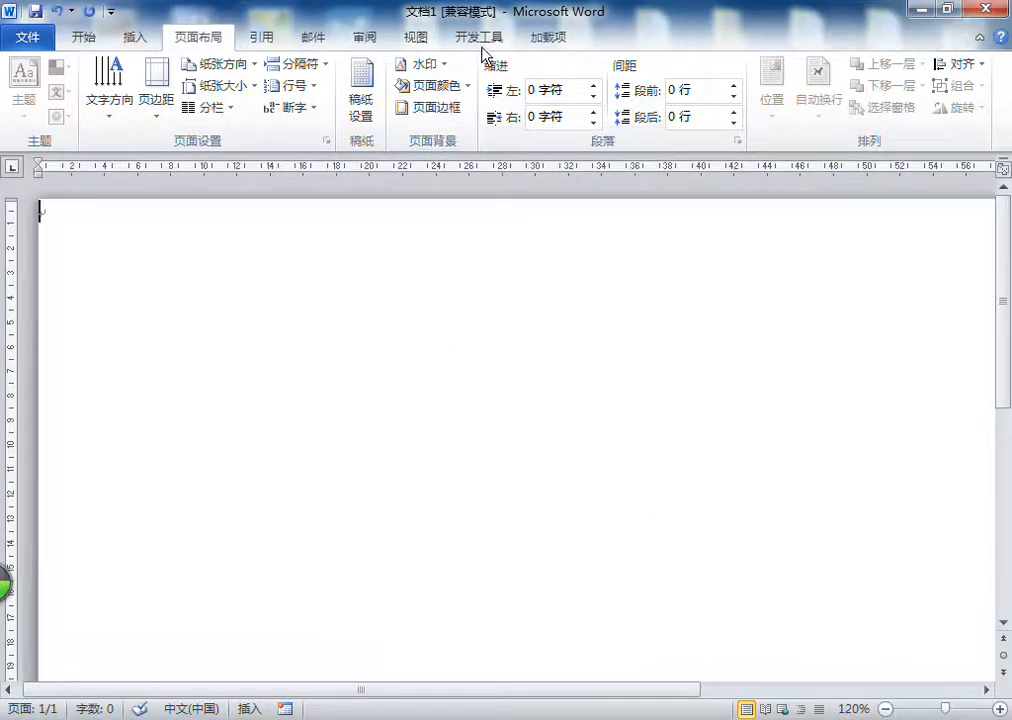
- Fit the document view to the page width and return to the home formatting tools
left_click(418, 38)
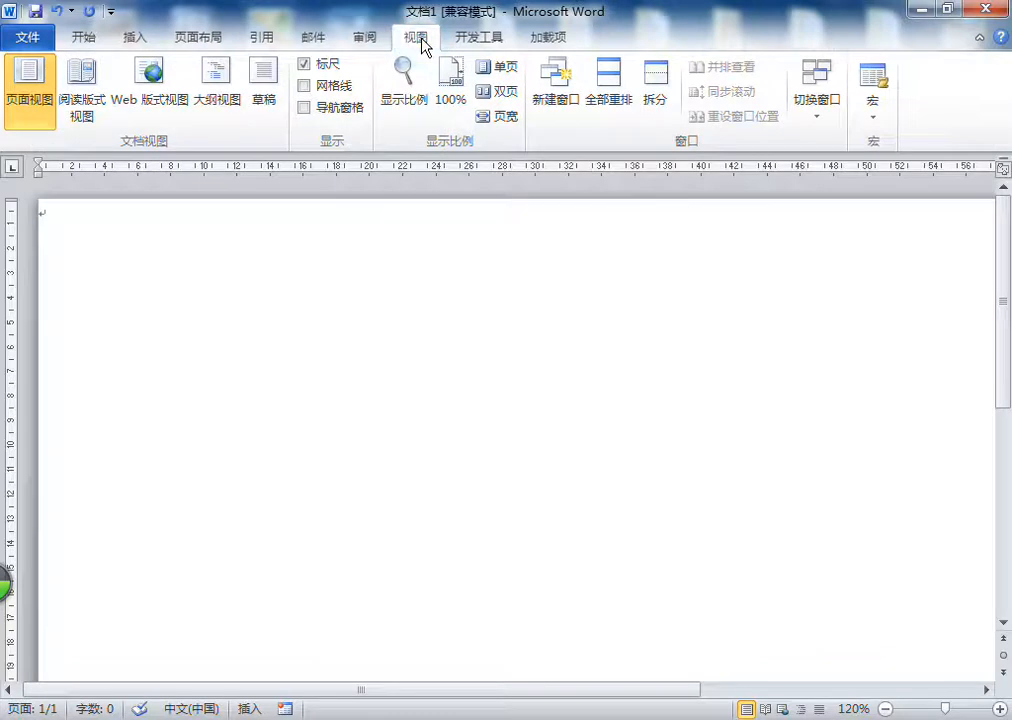
left_click(449, 100)
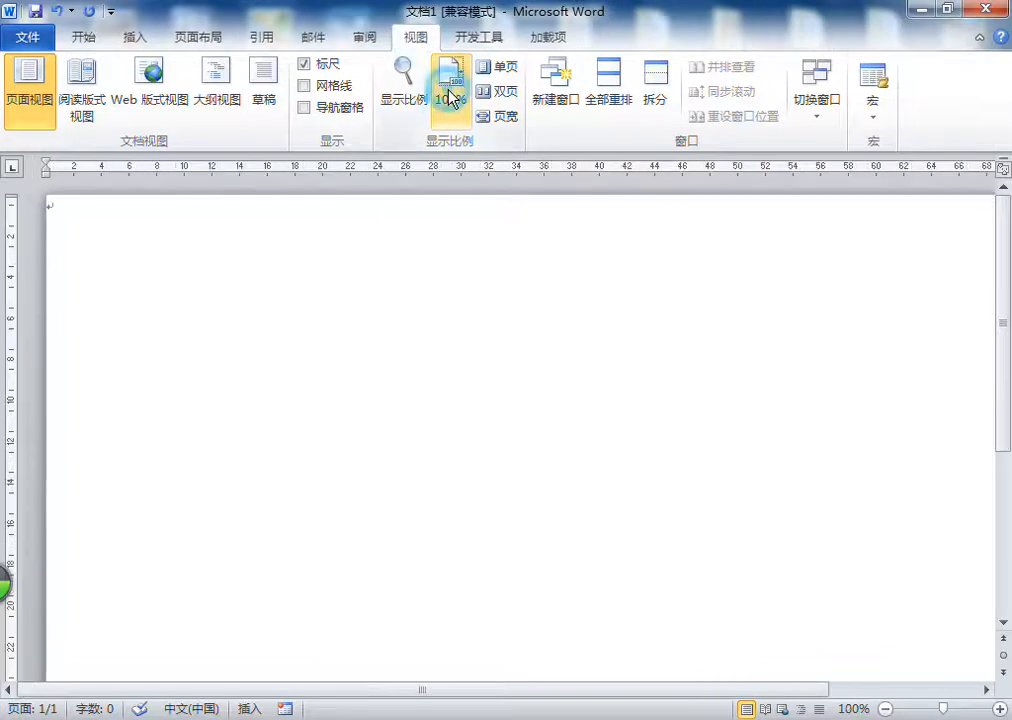
left_click(505, 70)
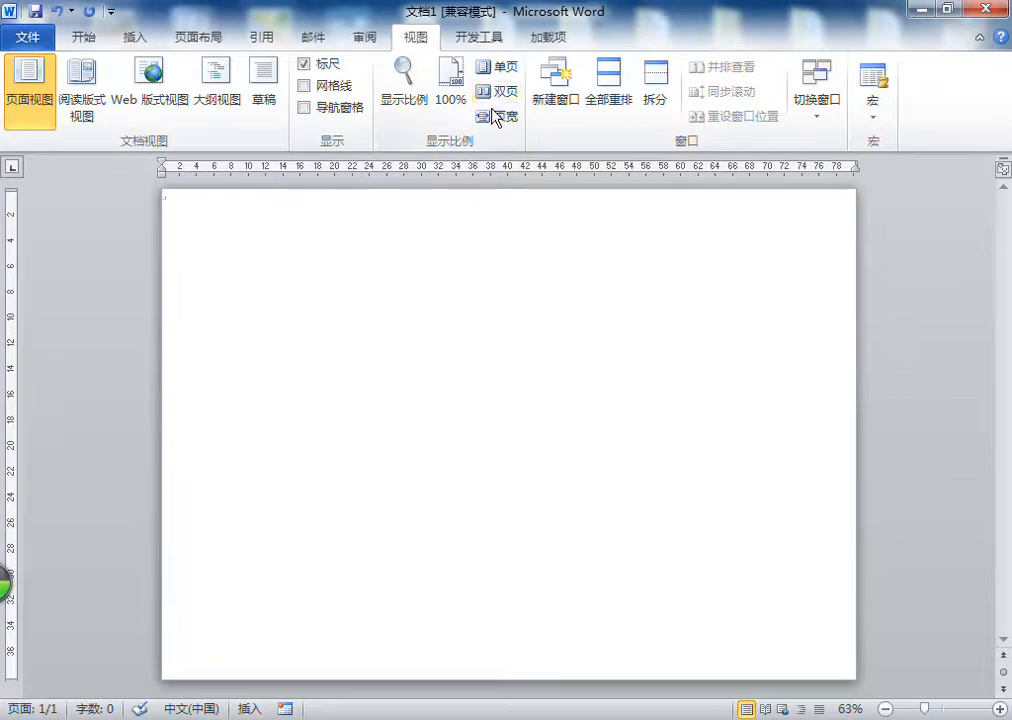
left_click(492, 117)
left_click(221, 260)
left_click(84, 38)
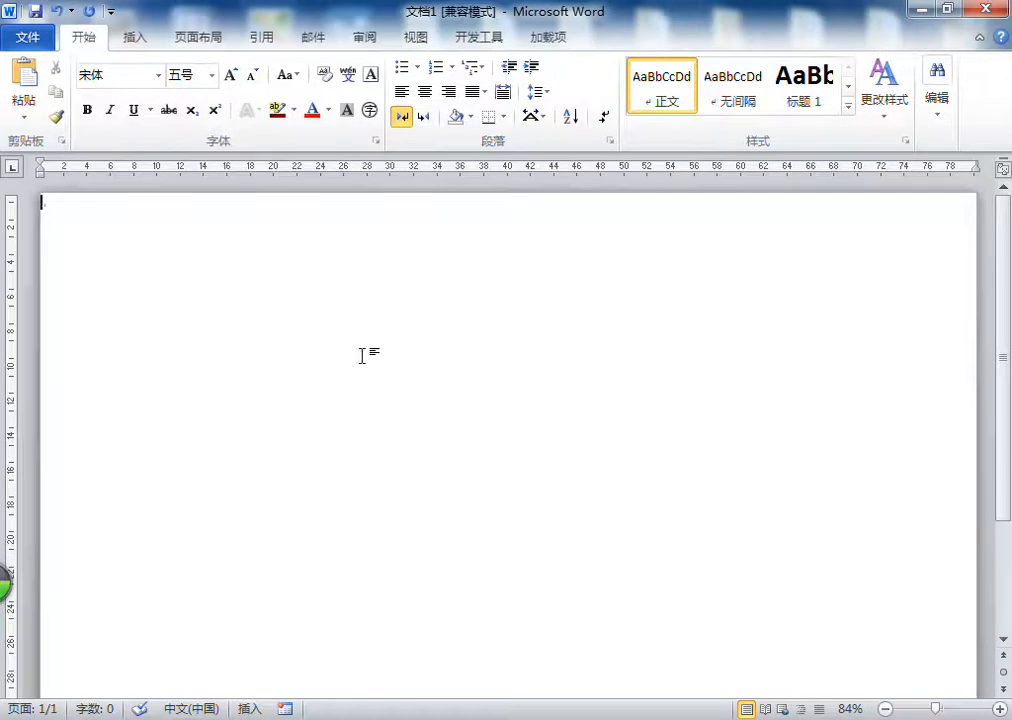
- Launch Paint from the Windows accessories
key("super")
left_click(82, 652)
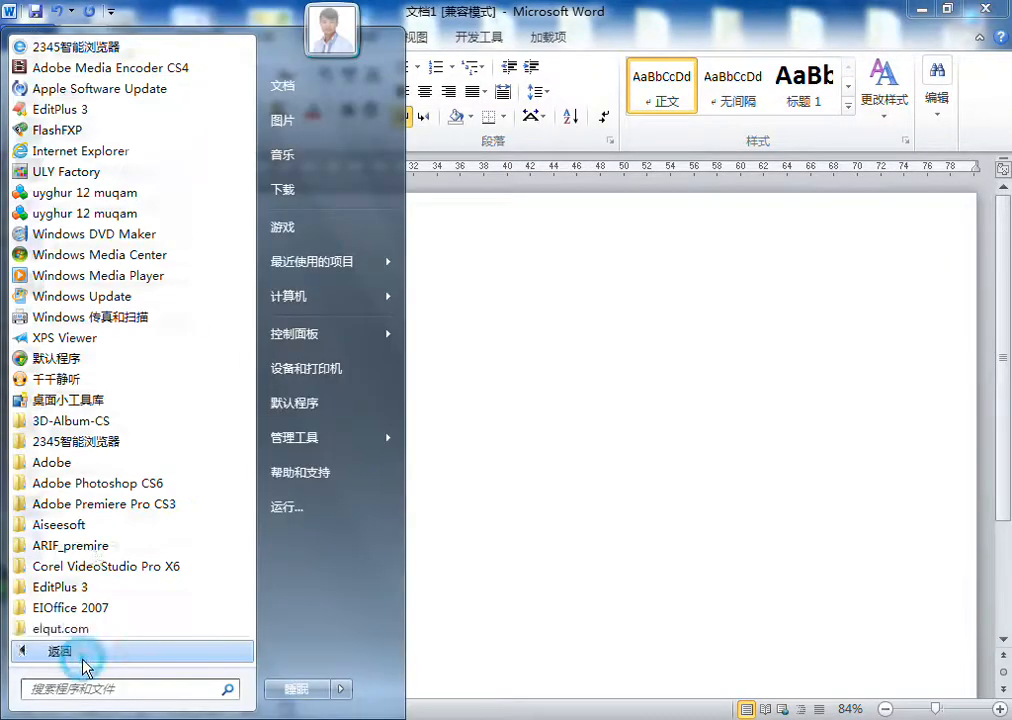
scroll(68, 515, "down", 9)
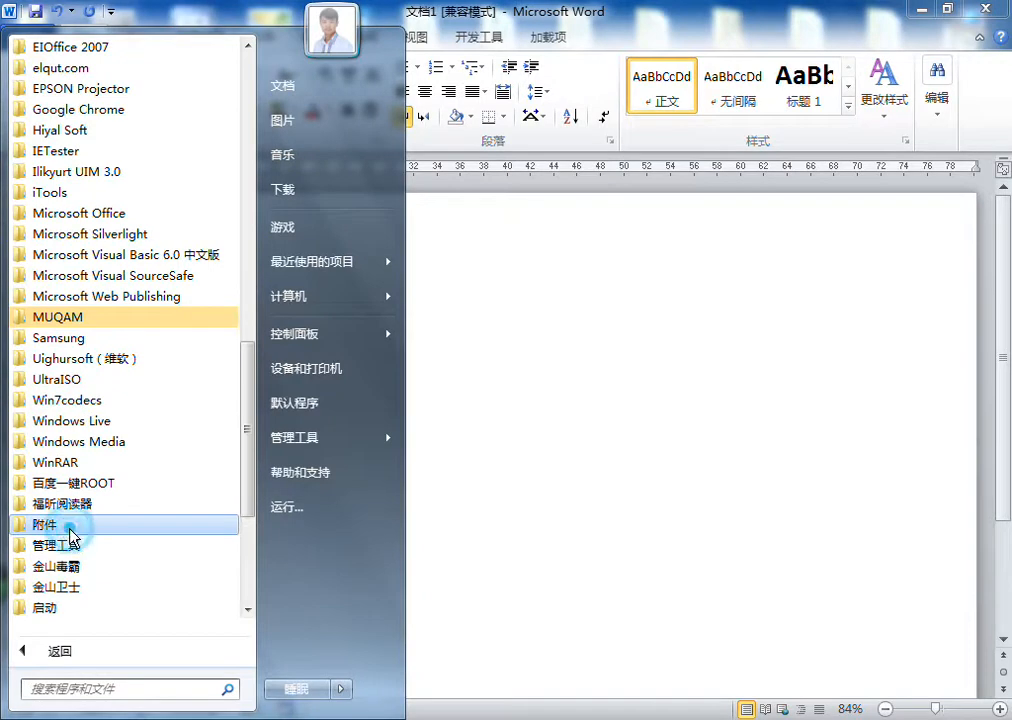
left_click(69, 528)
left_click(66, 254)
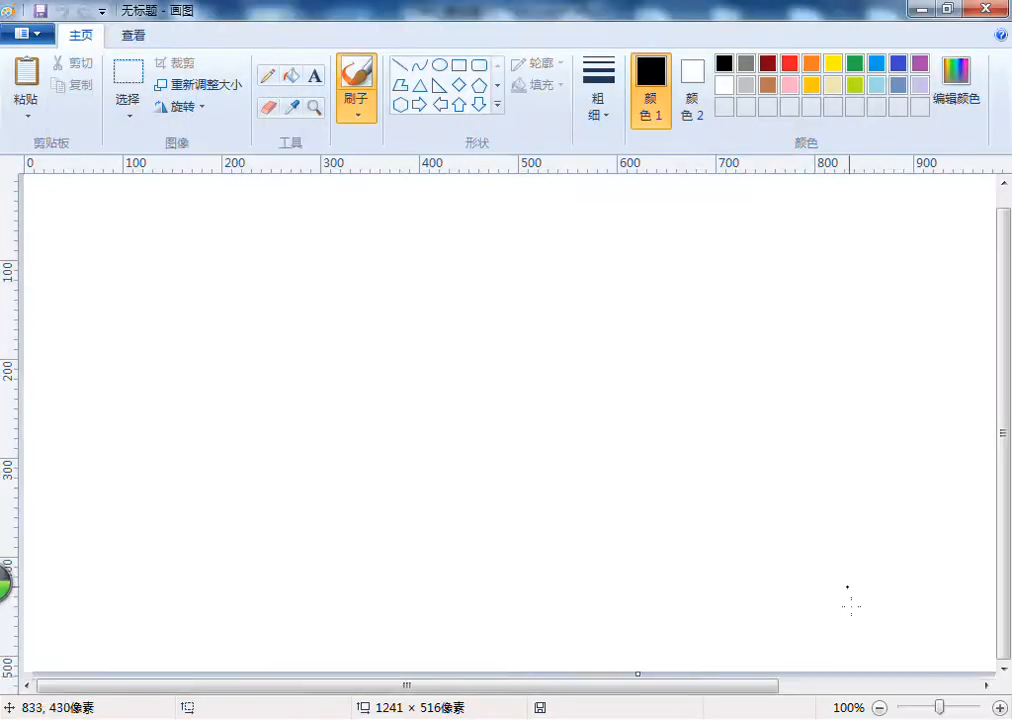
- Resize the blank canvas to about 775 × 494 pixels and pick the Pencil tool
left_click_drag(742, 693, 610, 402)
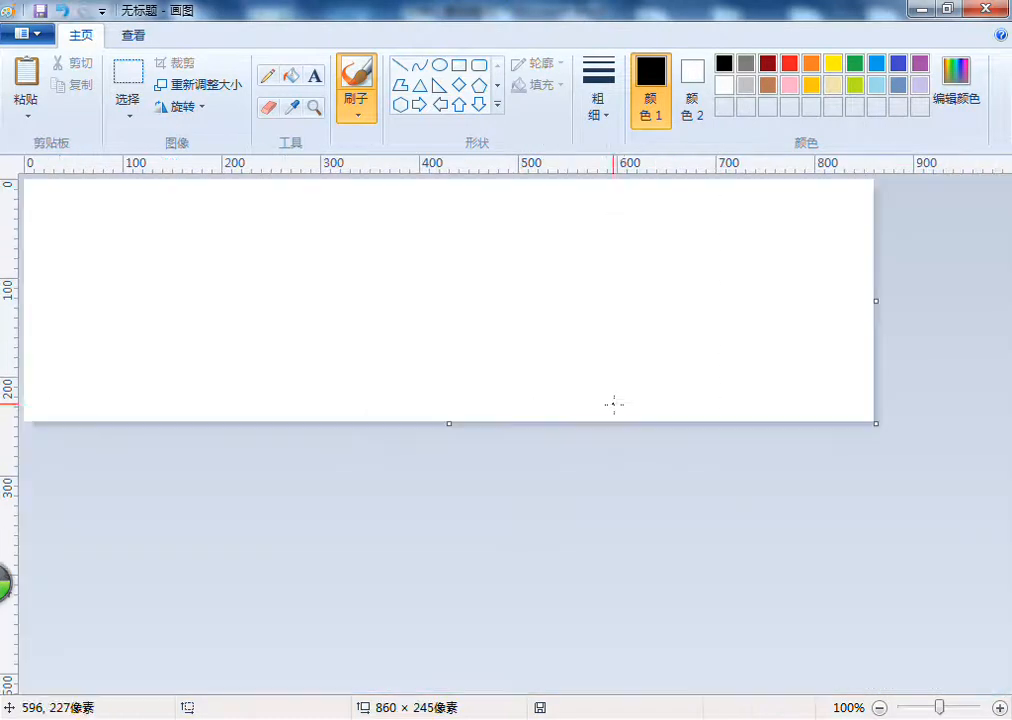
mouse_move(876, 423)
left_mouse_down()
mouse_move(858, 614)
mouse_move(826, 658)
mouse_move(790, 668)
left_mouse_up()
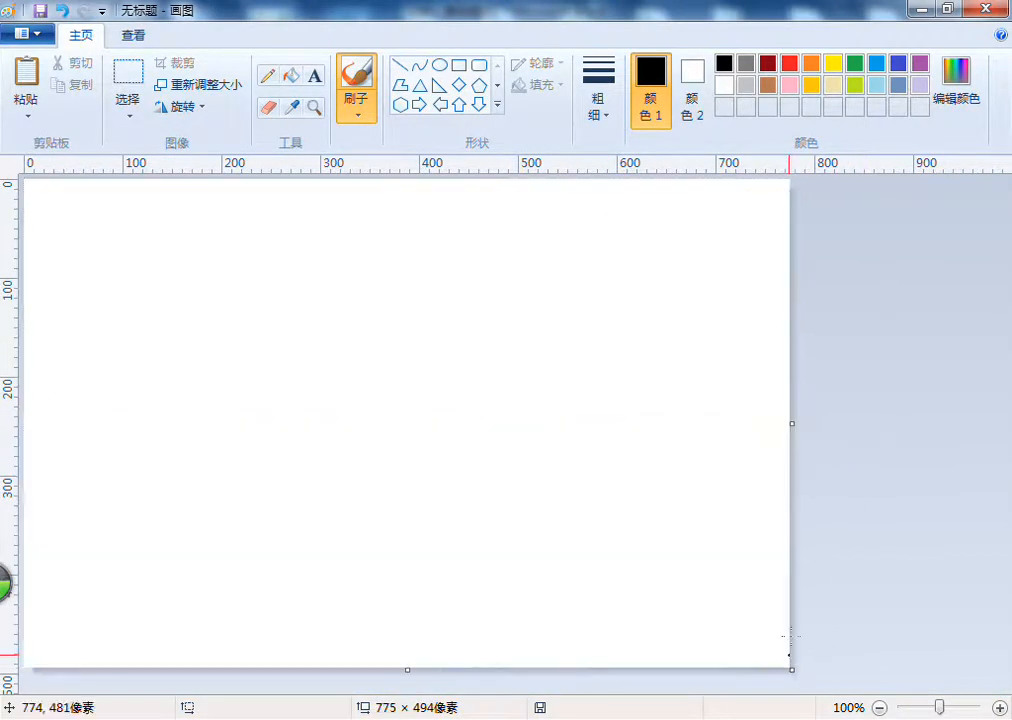
left_click(915, 462)
left_click(268, 78)
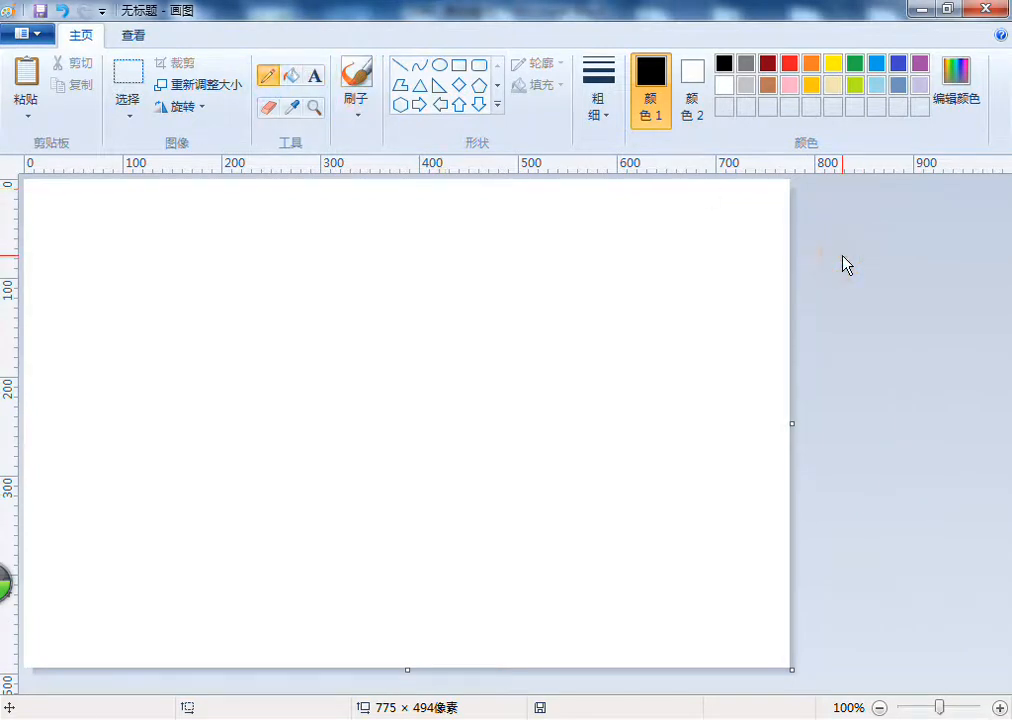
left_click(841, 260)
mouse_move(706, 205)
left_mouse_down()
mouse_move(721, 205)
mouse_move(739, 240)
mouse_move(778, 249)
mouse_move(727, 209)
left_mouse_up()
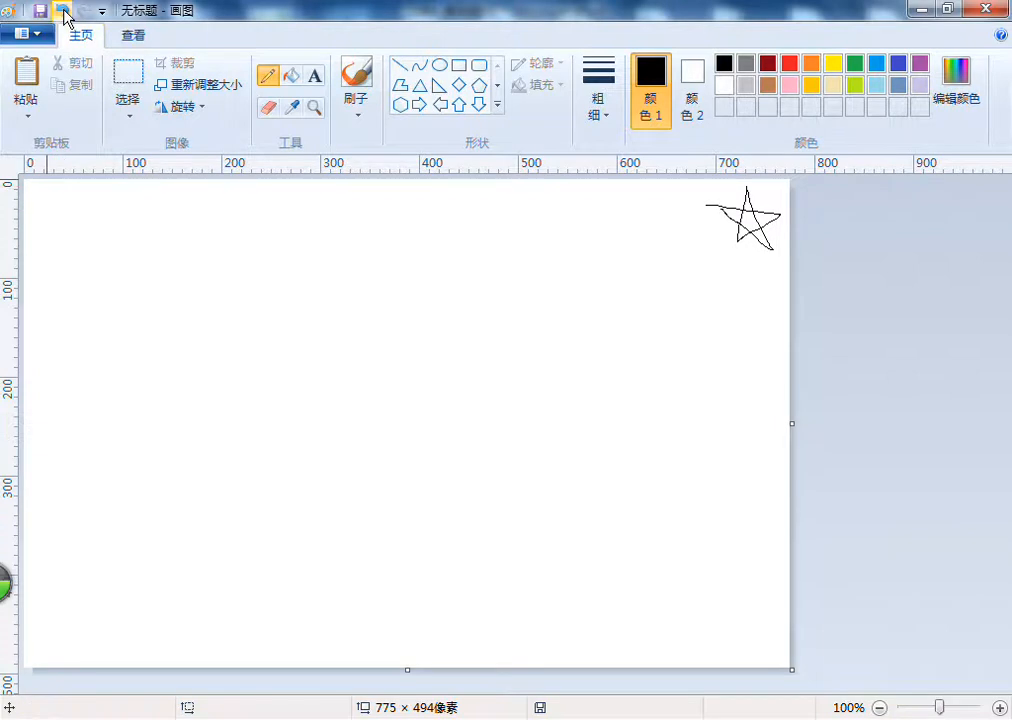
left_click(64, 12)
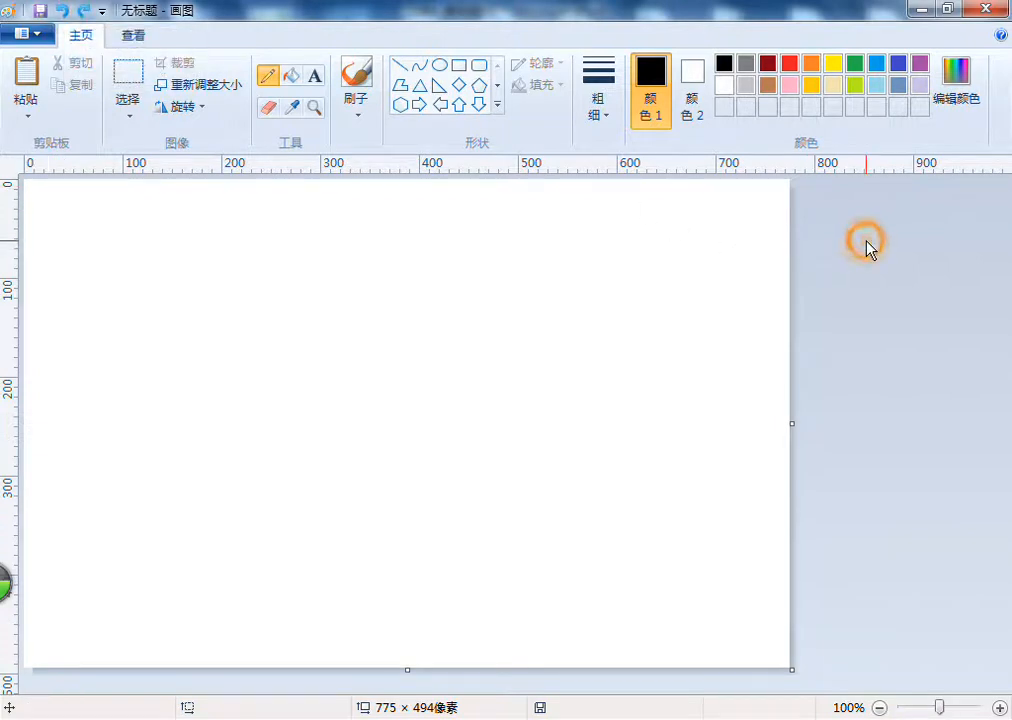
left_click_drag(765, 195, 735, 241)
left_click(66, 11)
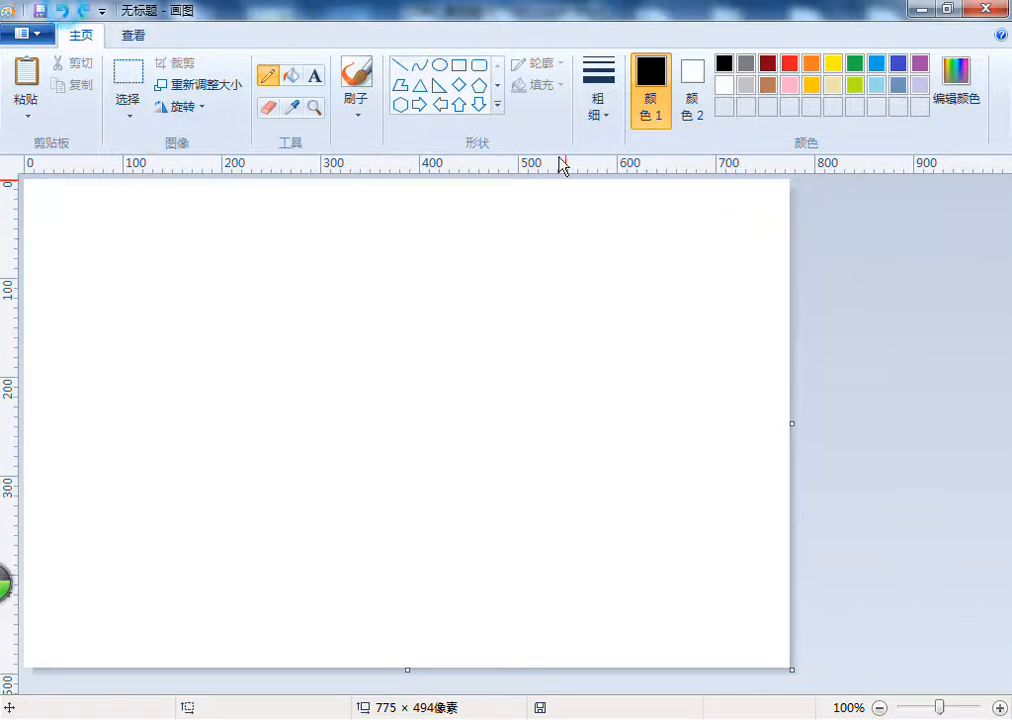
- Draw a freehand circle about 60 pixels wide in each upper corner of the canvas
mouse_move(733, 196)
left_mouse_down()
mouse_move(766, 244)
mouse_move(747, 194)
left_mouse_up()
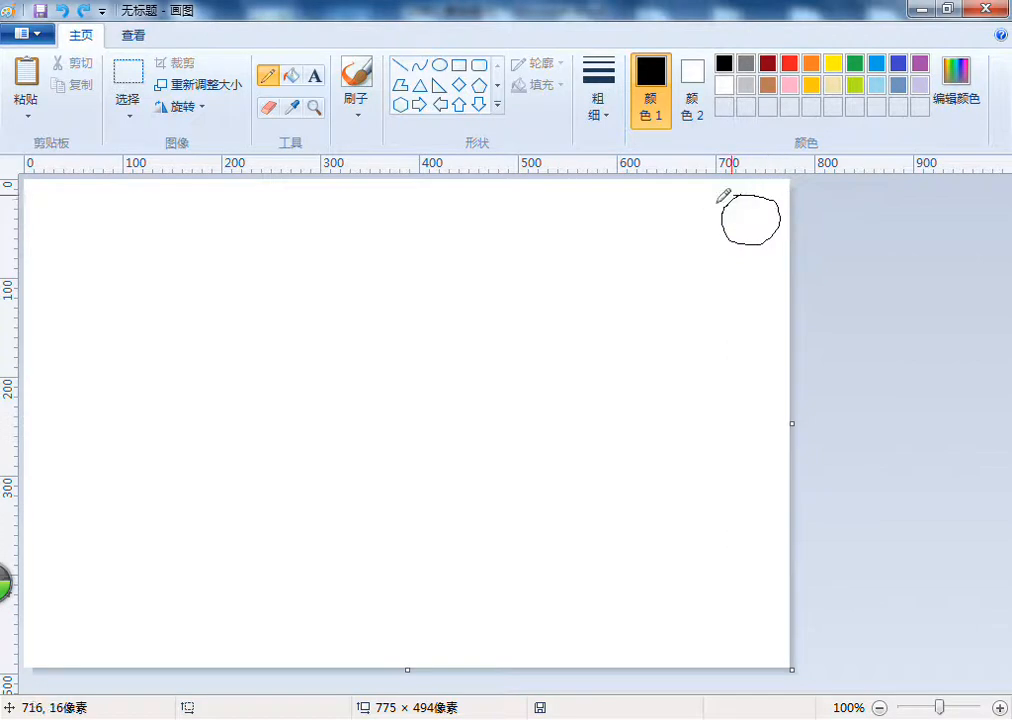
mouse_move(51, 198)
left_mouse_down()
mouse_move(49, 243)
mouse_move(50, 193)
left_mouse_up()
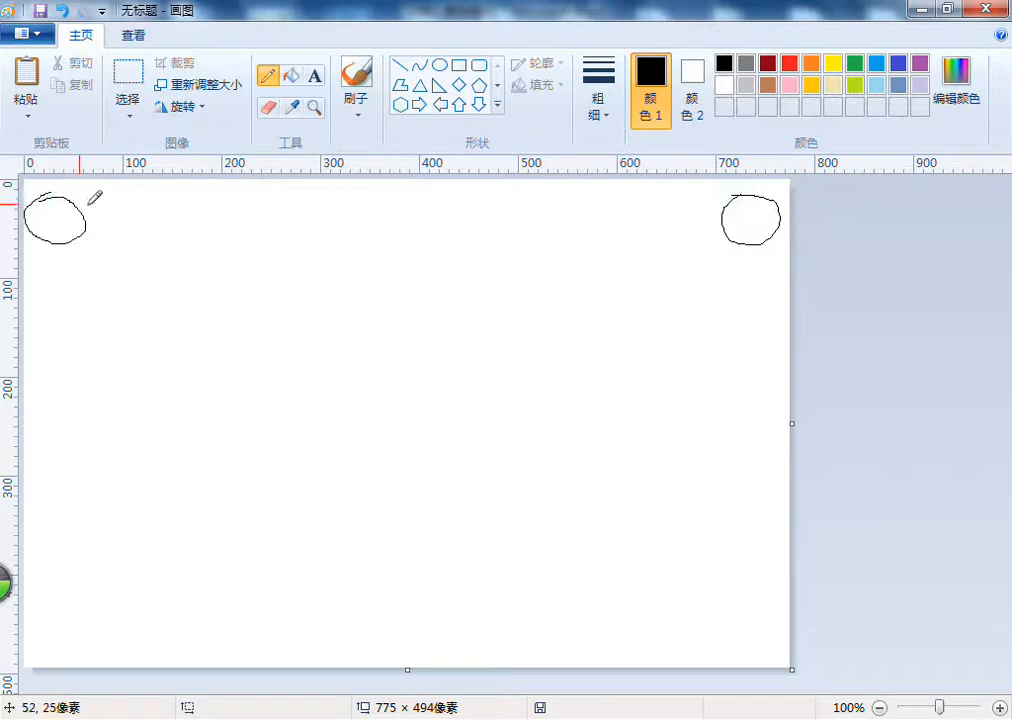
left_click(874, 253)
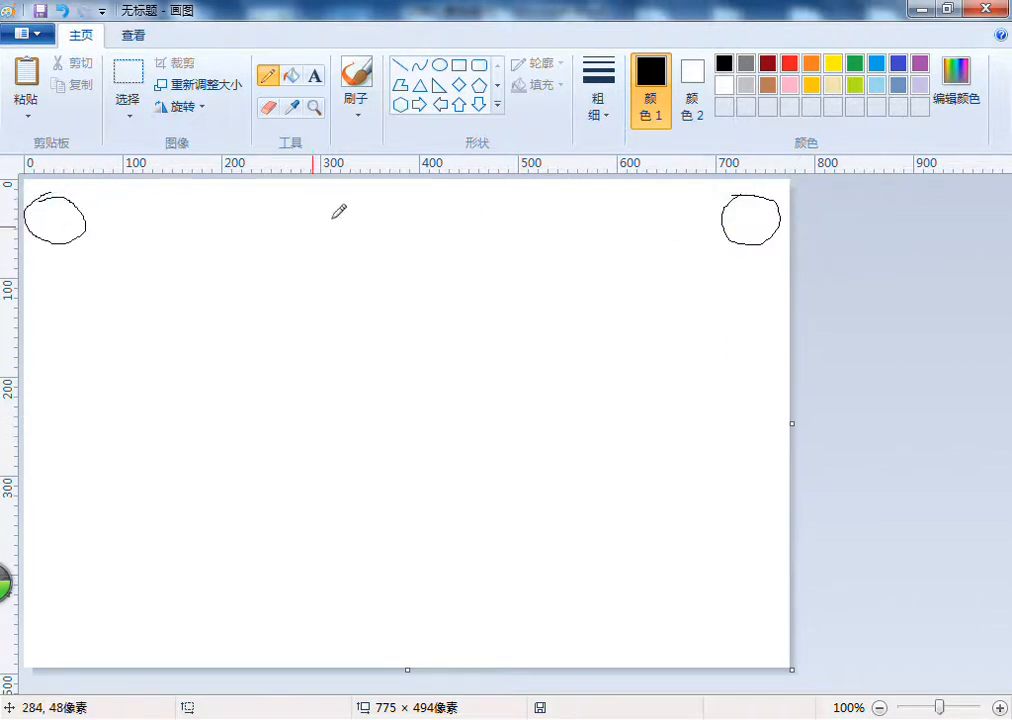
- Sketch a title banner about 300 pixels wide between the two circles and handwrite the title inside it
mouse_move(264, 202)
left_mouse_down()
mouse_move(563, 201)
mouse_move(560, 231)
mouse_move(378, 268)
mouse_move(272, 249)
mouse_move(265, 200)
left_mouse_up()
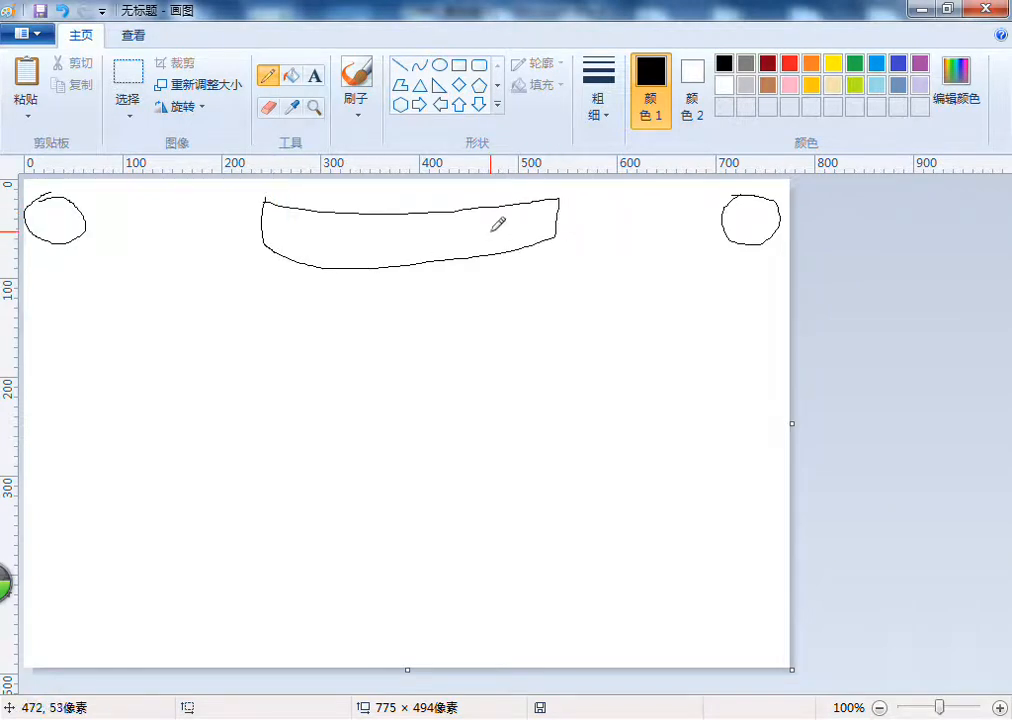
mouse_move(529, 221)
left_mouse_down()
mouse_move(525, 210)
mouse_move(363, 246)
mouse_move(364, 233)
left_mouse_up()
mouse_move(427, 248)
left_mouse_down()
mouse_move(409, 252)
mouse_move(384, 236)
left_mouse_up()
mouse_move(350, 238)
left_mouse_down()
mouse_move(350, 249)
mouse_move(302, 241)
left_mouse_up()
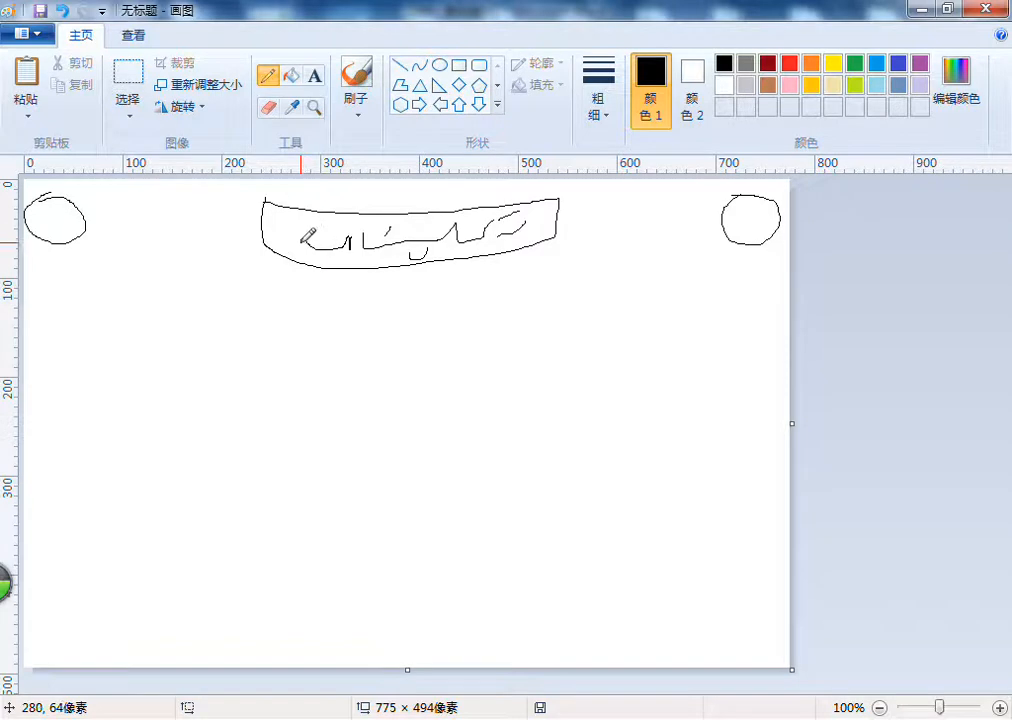
left_click_drag(501, 235, 508, 239)
- Sketch three stacked boxes, each about 700 pixels wide, below the title banner down to the canvas's lower edge
mouse_move(69, 292)
left_mouse_down()
mouse_move(746, 281)
mouse_move(763, 291)
mouse_move(764, 458)
mouse_move(655, 471)
mouse_move(210, 453)
mouse_move(57, 377)
mouse_move(67, 292)
left_mouse_up()
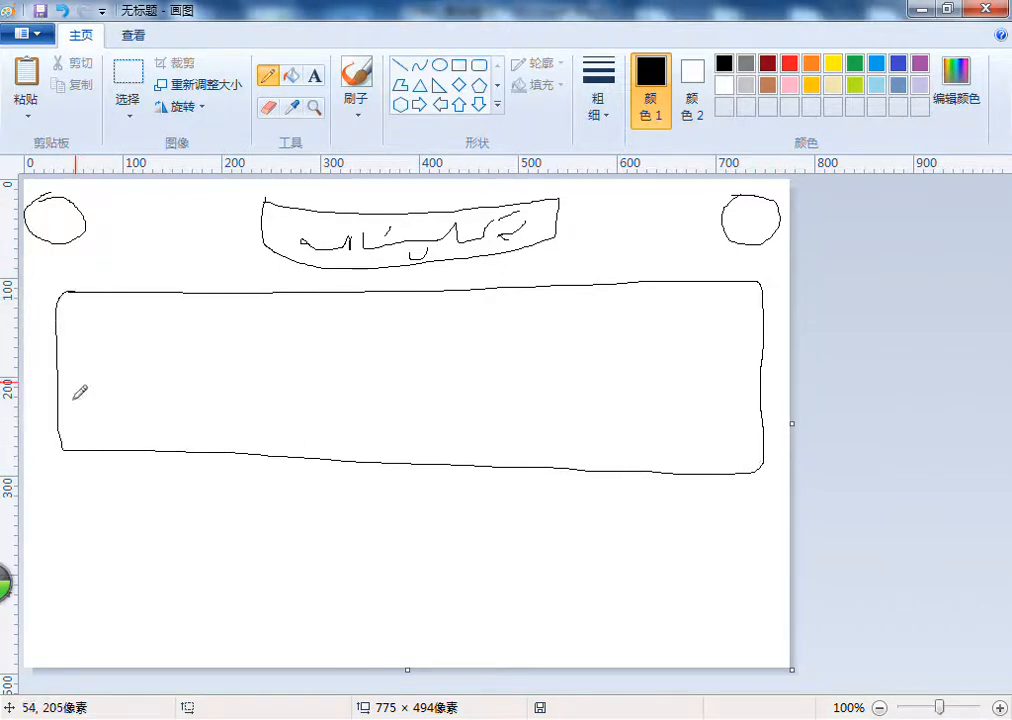
mouse_move(63, 462)
left_mouse_down()
mouse_move(761, 489)
mouse_move(769, 567)
mouse_move(746, 597)
mouse_move(349, 588)
mouse_move(116, 597)
mouse_move(59, 517)
mouse_move(63, 464)
left_mouse_up()
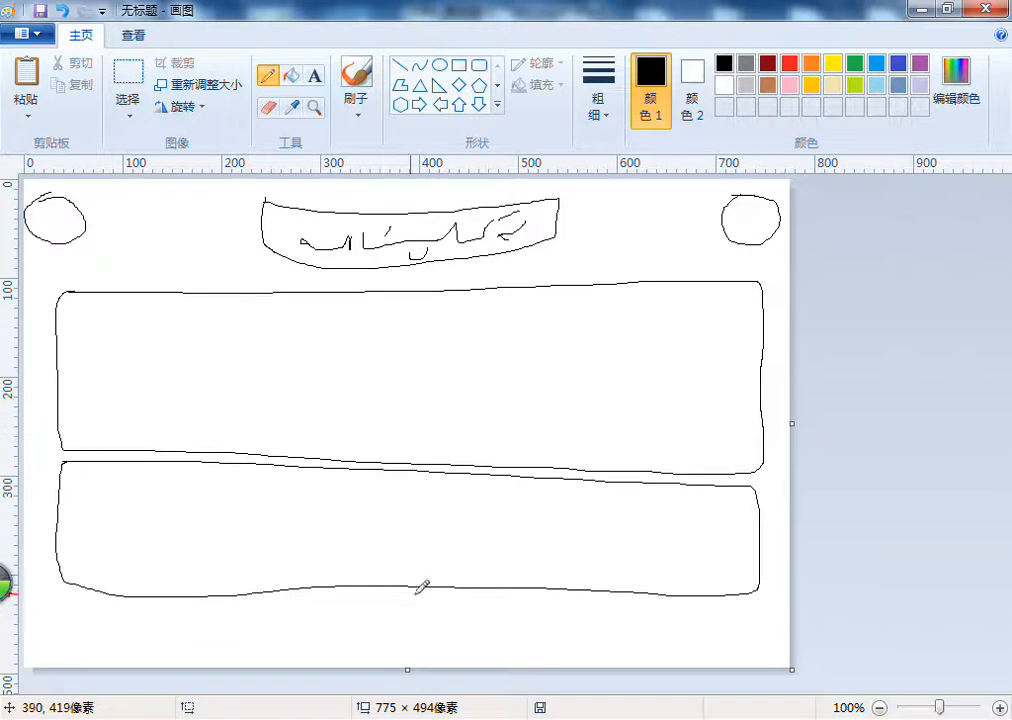
mouse_move(592, 592)
left_mouse_down()
mouse_move(740, 601)
mouse_move(740, 645)
mouse_move(655, 656)
mouse_move(446, 655)
left_mouse_up()
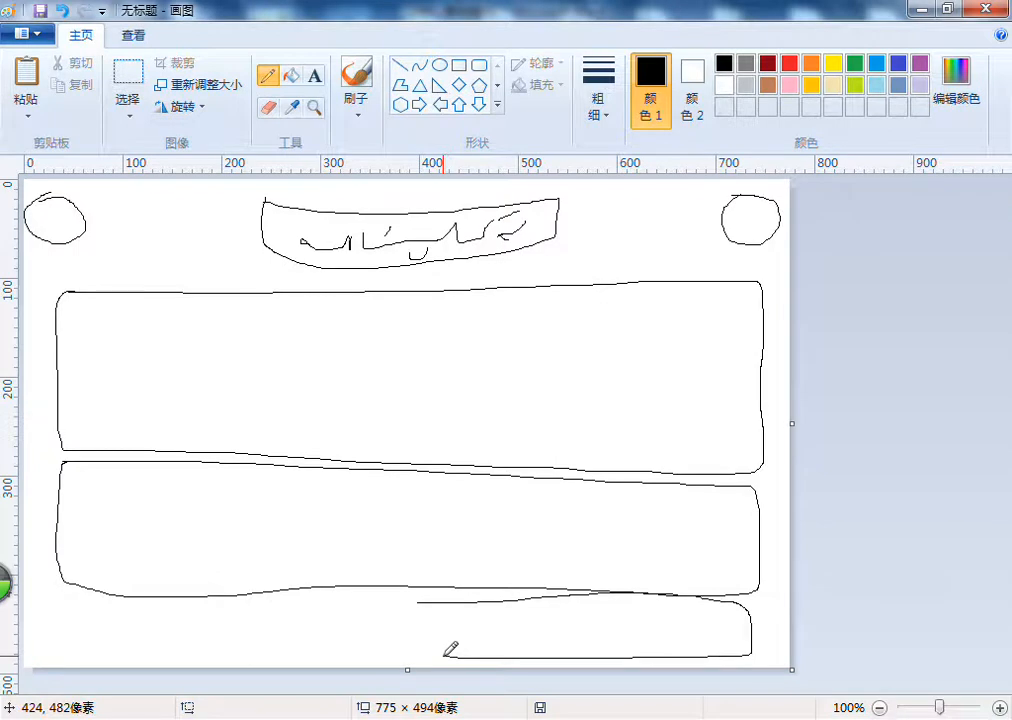
mouse_move(446, 656)
left_mouse_down()
mouse_move(61, 652)
mouse_move(58, 614)
mouse_move(91, 602)
mouse_move(414, 600)
left_mouse_up()
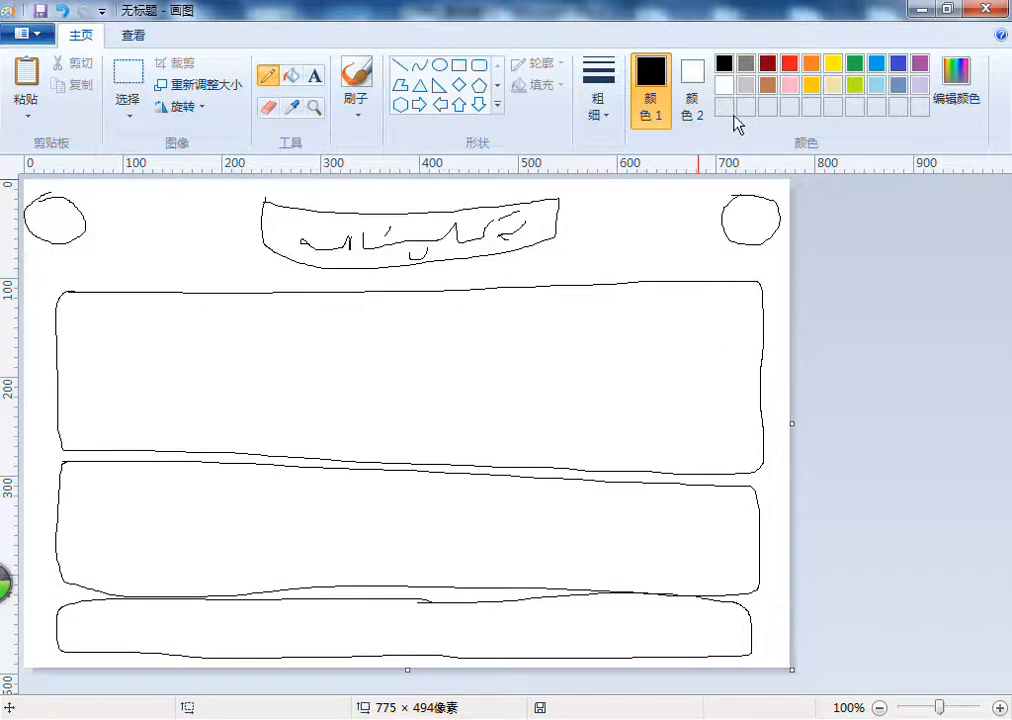
- Write a red number 1 freehand between the title banner and the upper-right circle
left_click(790, 63)
left_click_drag(652, 211, 659, 236)
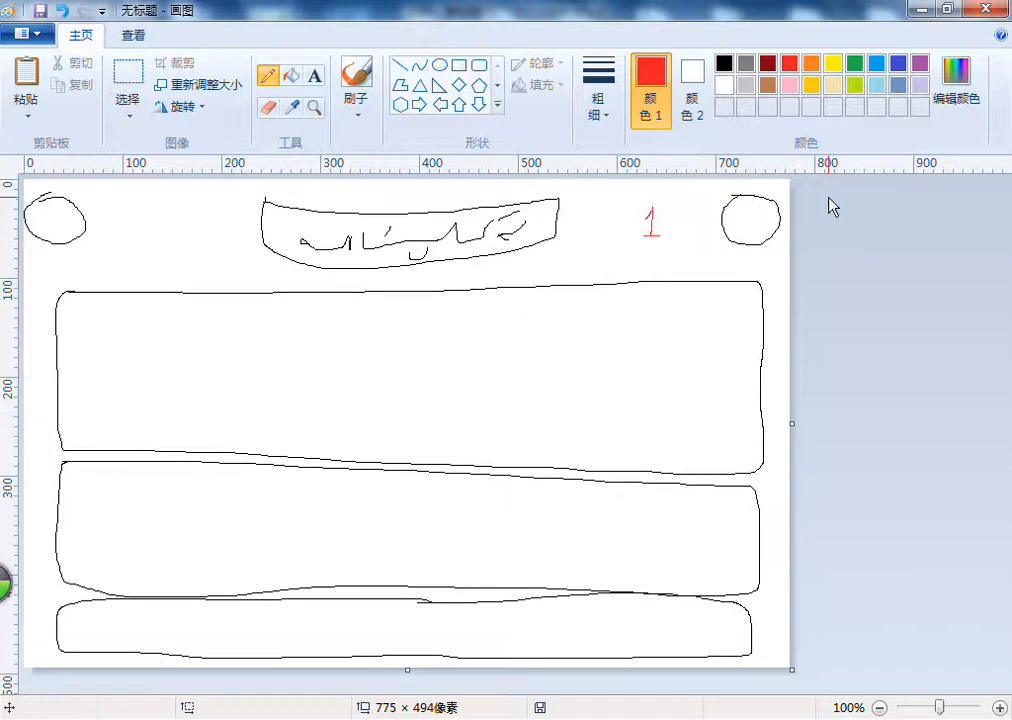
- Handwrite a light blue 2 at the end of the title banner and a green 3 inside each corner circle
left_click(876, 65)
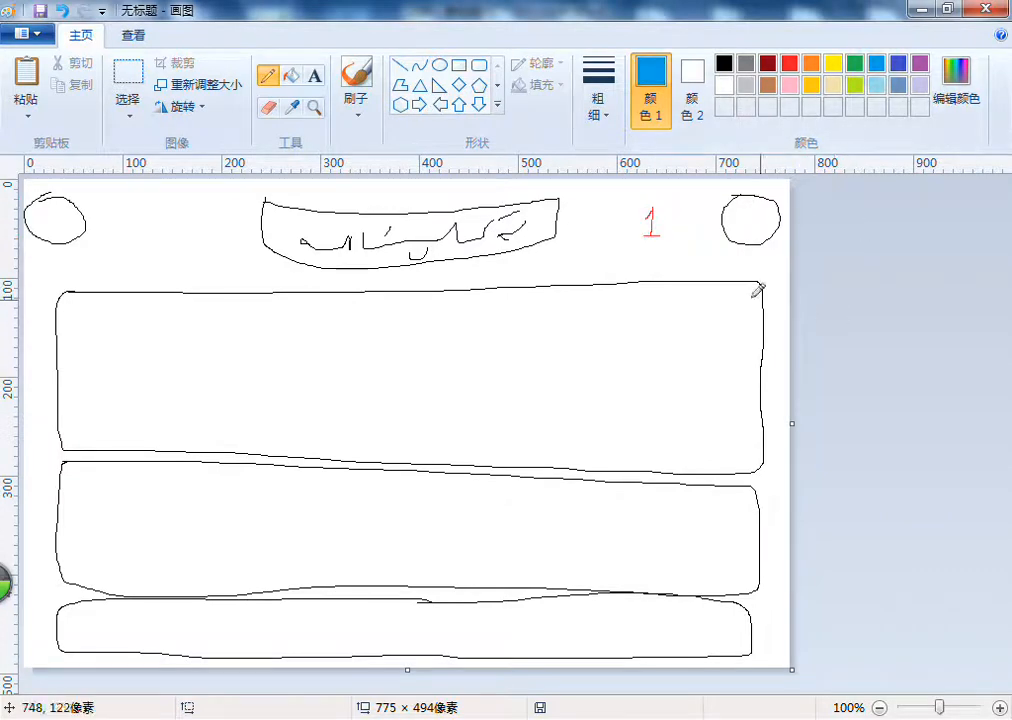
left_click_drag(544, 215, 549, 235)
left_click(860, 67)
mouse_move(748, 218)
left_mouse_down()
mouse_move(757, 234)
mouse_move(748, 241)
left_mouse_up()
left_click_drag(47, 225, 48, 241)
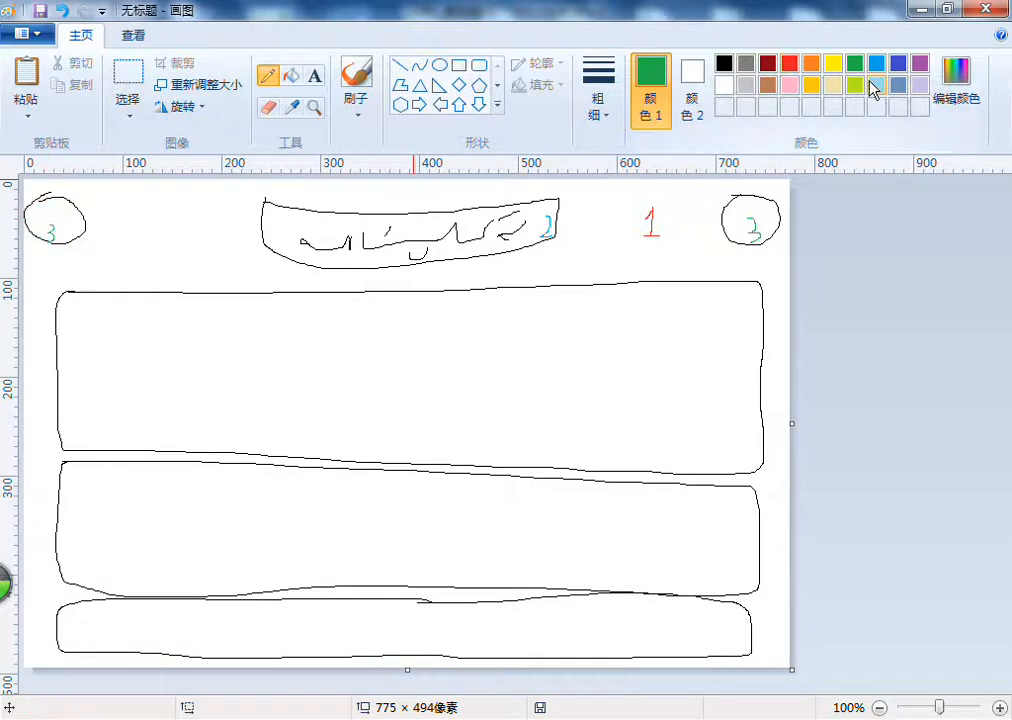
- Handwrite an indigo 4 in the upper-right corner of each of the three stacked boxes
left_click(899, 64)
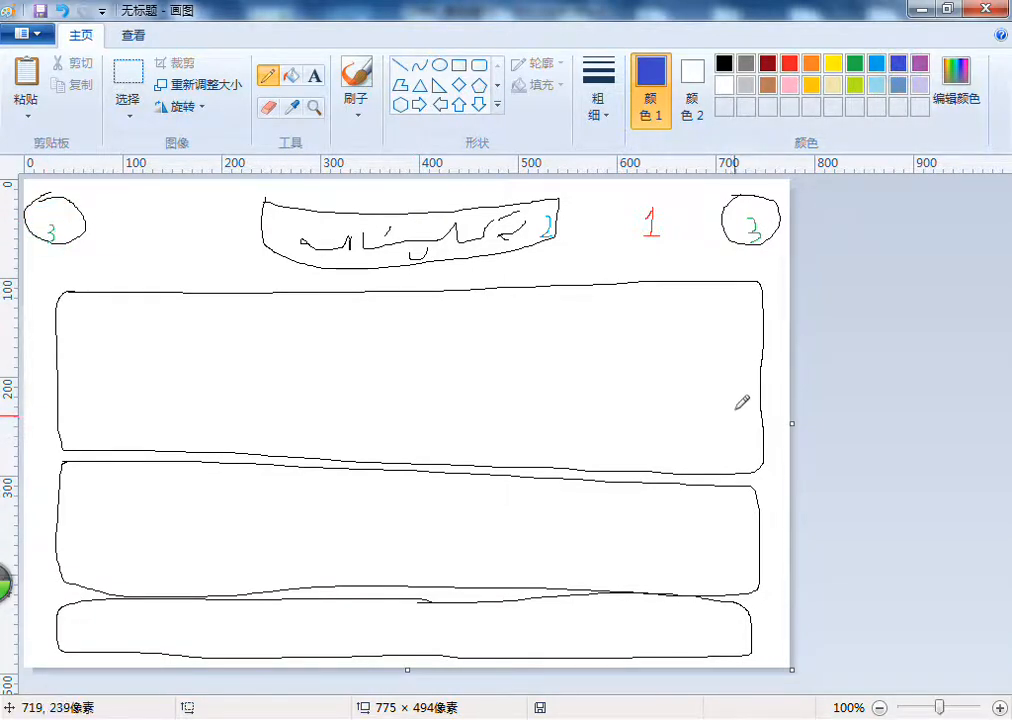
mouse_move(745, 297)
left_mouse_down()
mouse_move(758, 316)
mouse_move(752, 305)
mouse_move(751, 328)
left_mouse_up()
left_click_drag(744, 493, 746, 508)
left_click_drag(735, 606, 739, 628)
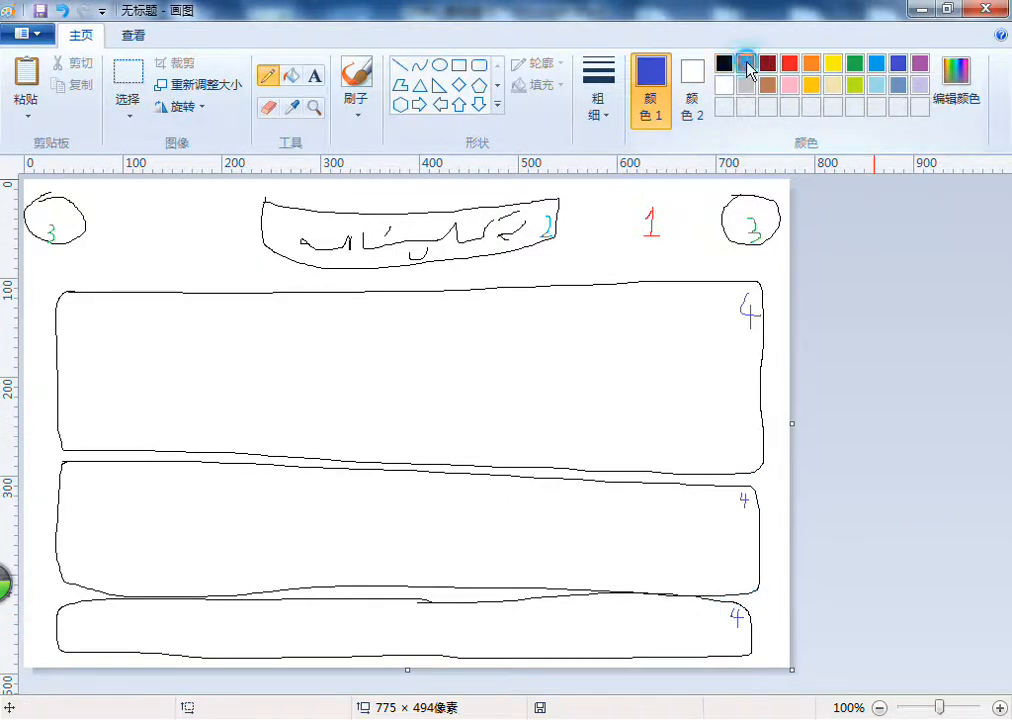
- Draw light gray text lines across the uppermost box and handwrite a 5 over them
left_click(748, 68)
left_click(743, 87)
mouse_move(706, 320)
left_mouse_down()
mouse_move(523, 320)
mouse_move(565, 333)
mouse_move(130, 333)
left_mouse_up()
left_click_drag(690, 347, 125, 346)
mouse_move(681, 377)
left_mouse_down()
mouse_move(134, 360)
mouse_move(242, 385)
mouse_move(130, 384)
left_mouse_up()
mouse_move(588, 349)
left_mouse_down()
mouse_move(576, 360)
mouse_move(590, 376)
mouse_move(574, 382)
left_mouse_up()
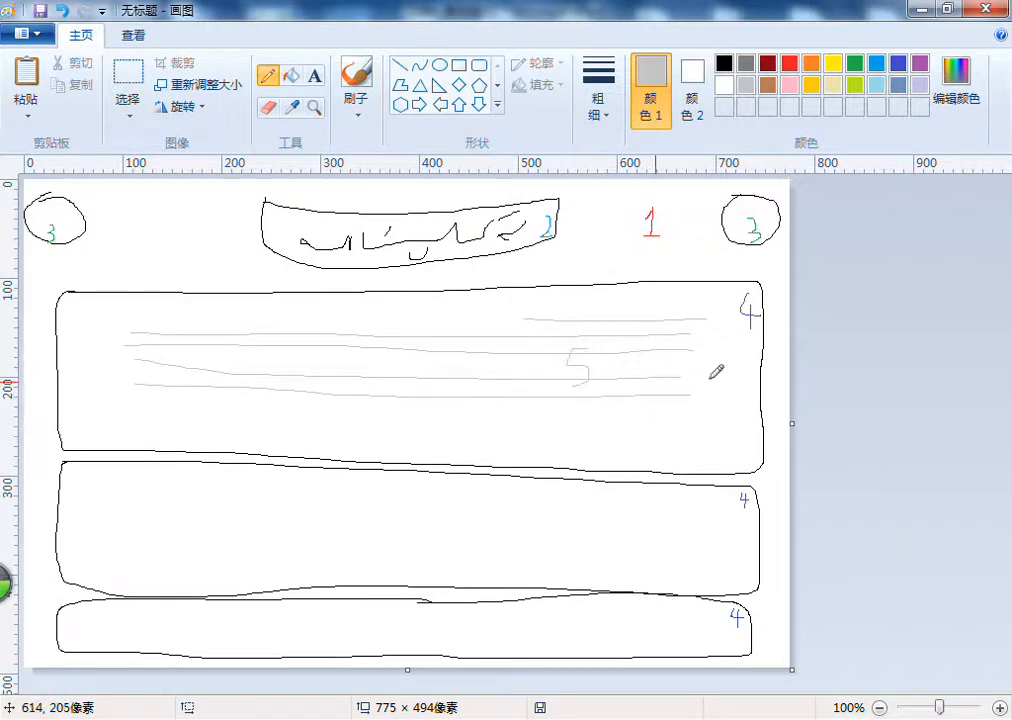
- Circle the red number 1 beside the title banner with a light gray freehand loop
left_click(841, 355)
left_click(872, 354)
left_click(888, 378)
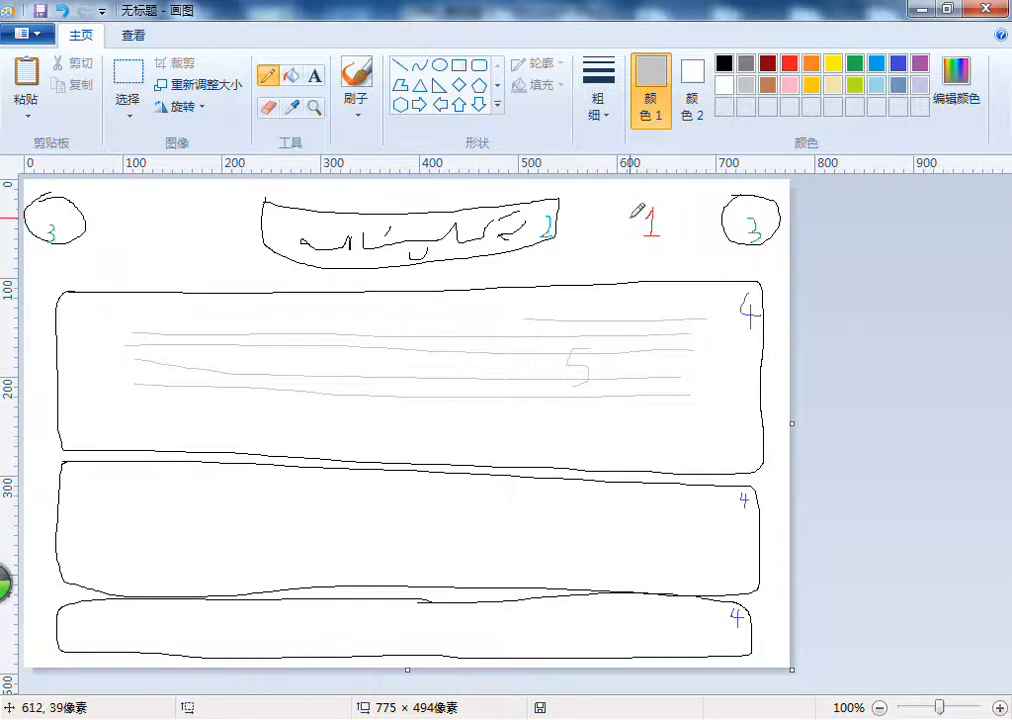
left_click_drag(660, 245, 644, 206)
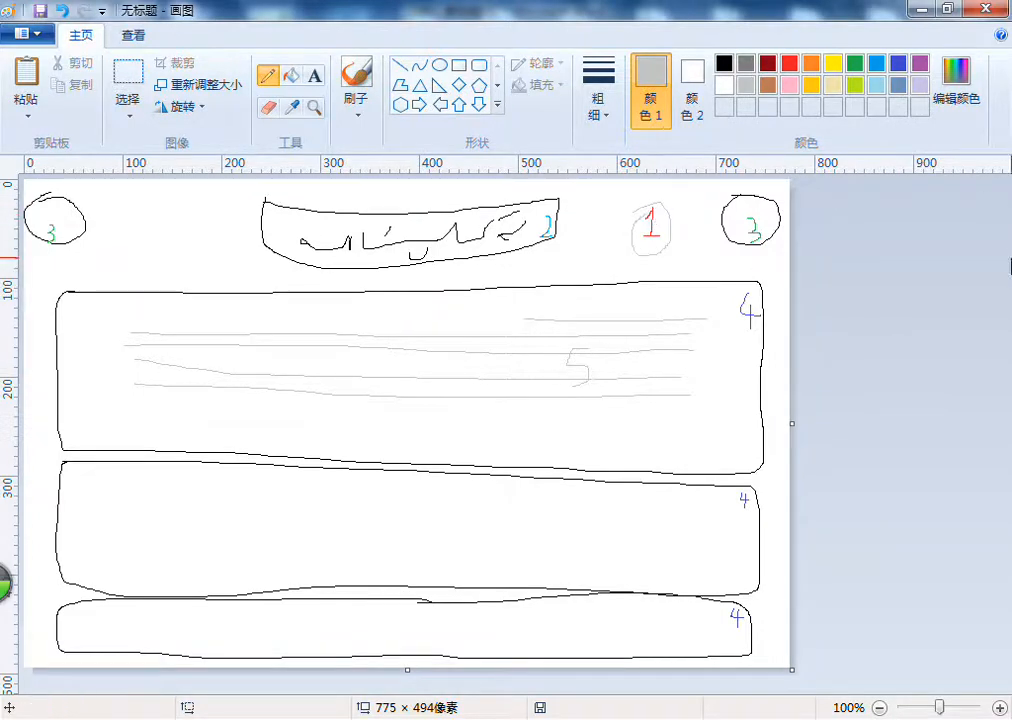
- Switch to the blank landscape document in Word and show its page layout options
left_click(922, 9)
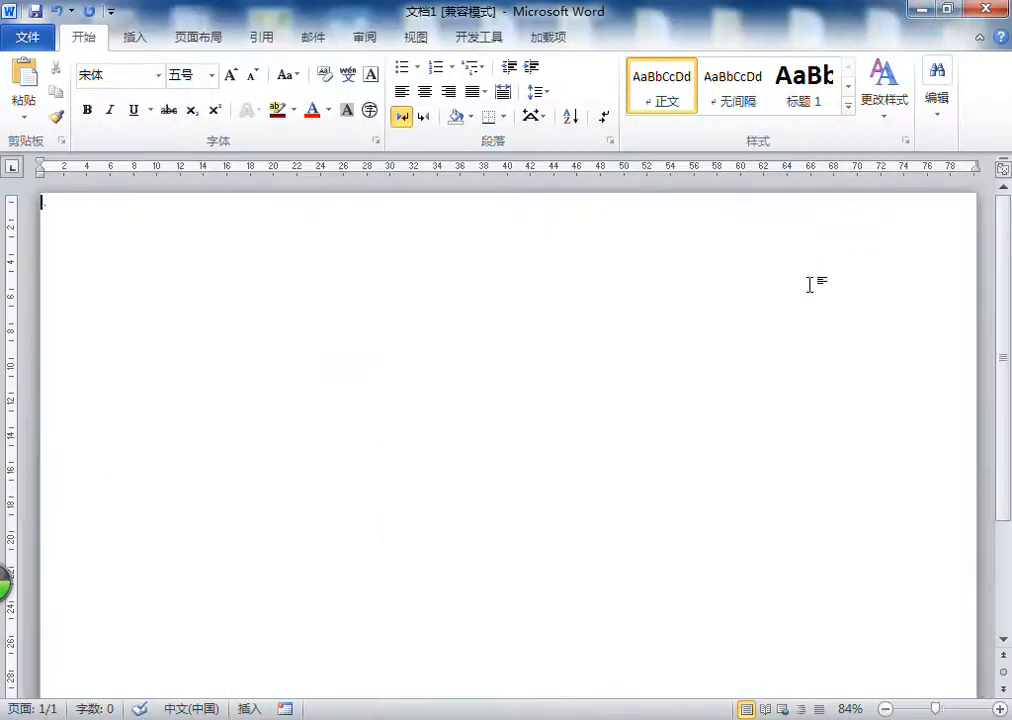
left_click(188, 40)
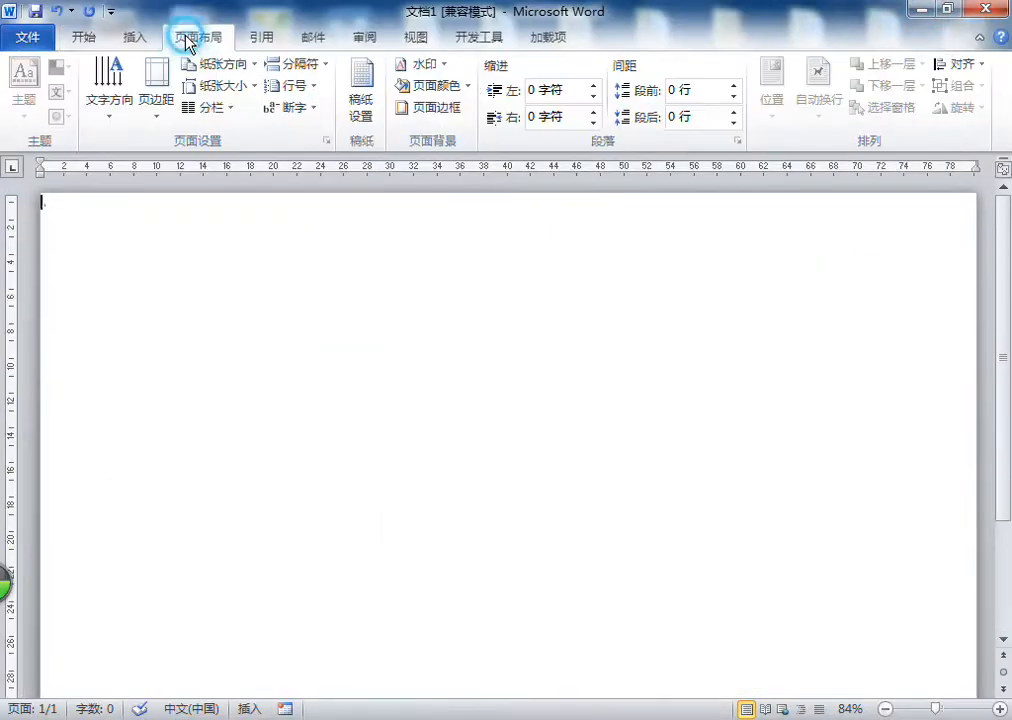
left_click(456, 90)
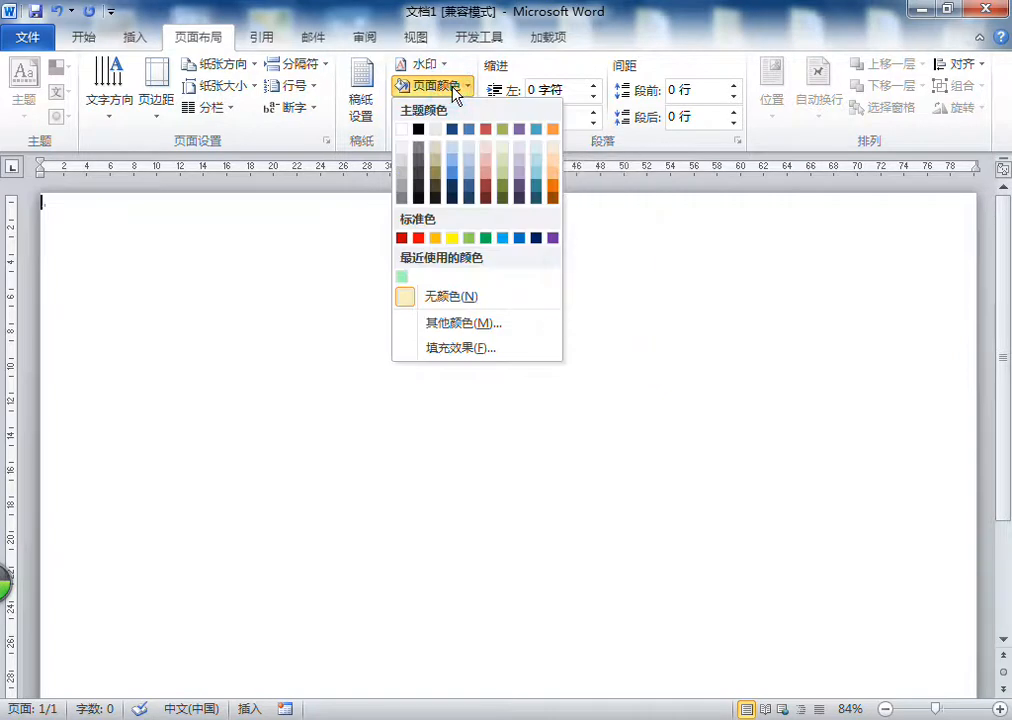
left_click(479, 350)
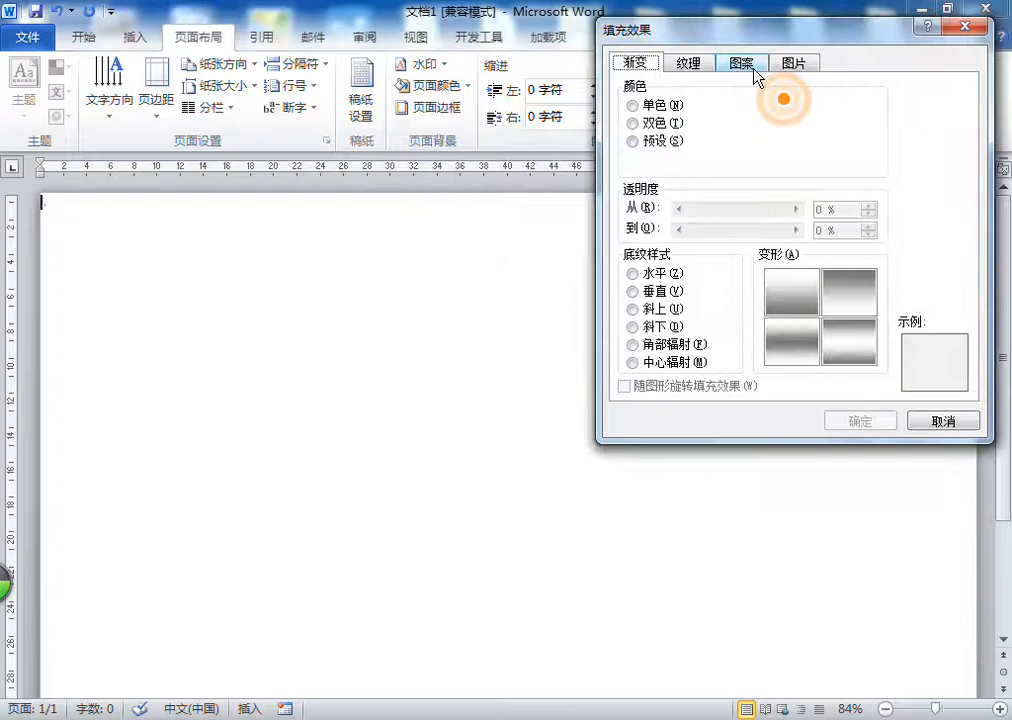
left_click(964, 27)
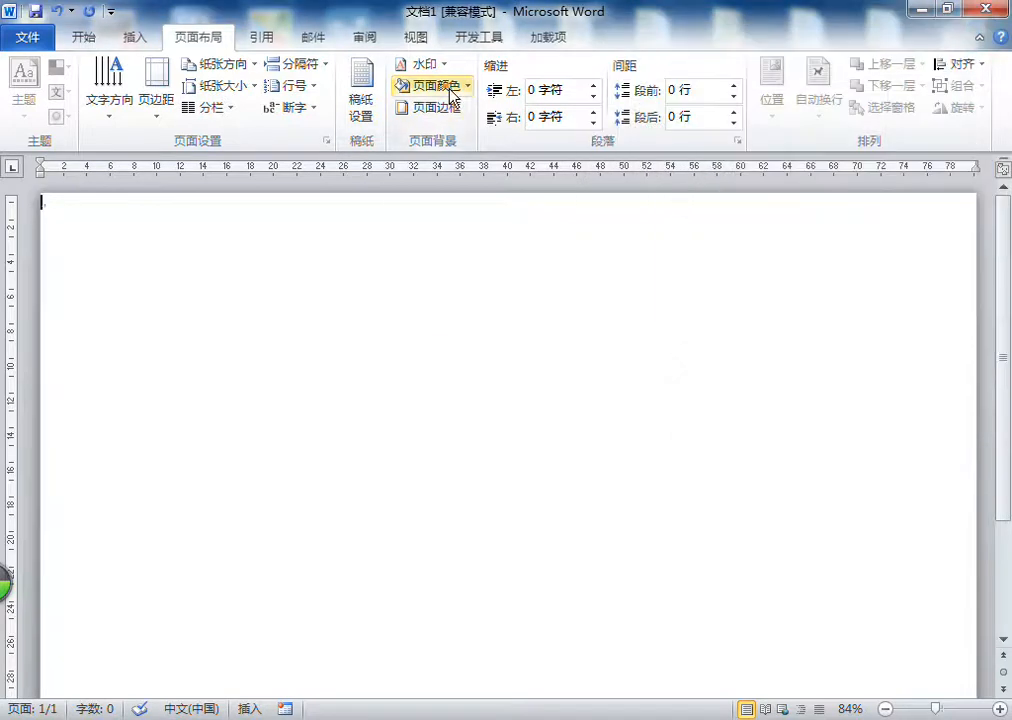
- Set the page background to a pale blue picked from the standard colour hexagon
left_click(452, 96)
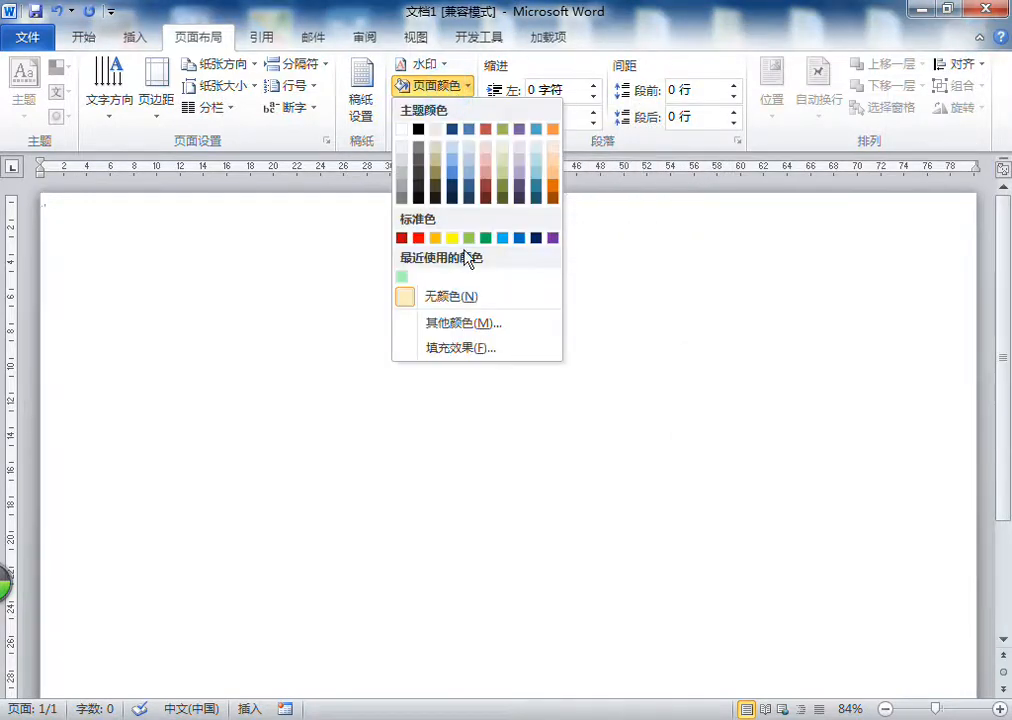
left_click(470, 324)
left_click(562, 234)
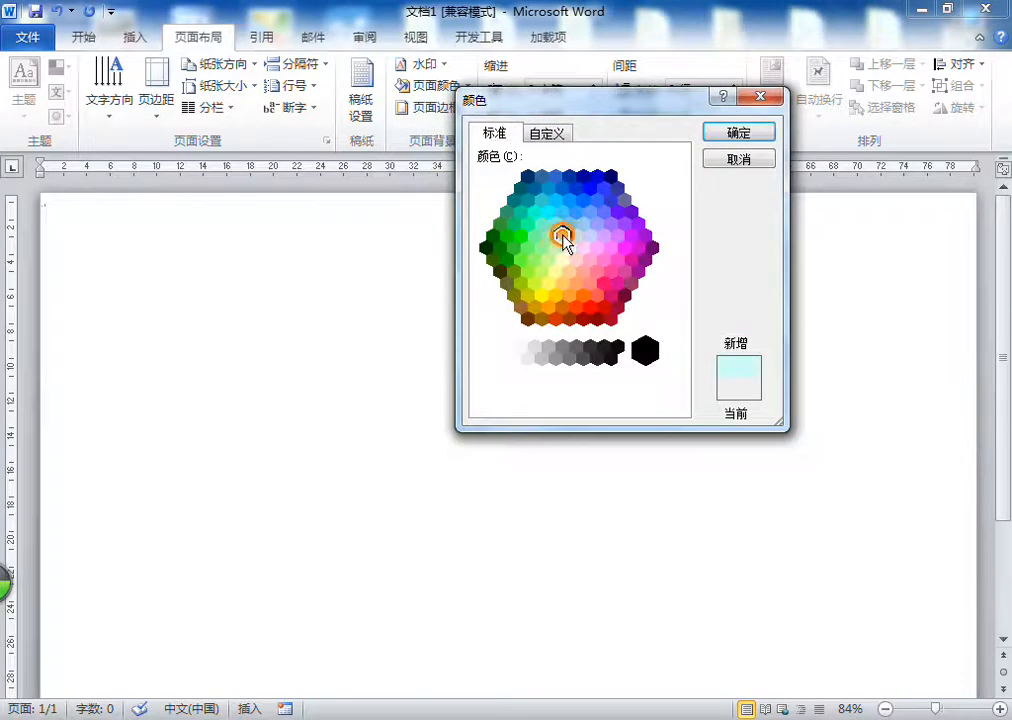
left_click(576, 237)
left_click(757, 133)
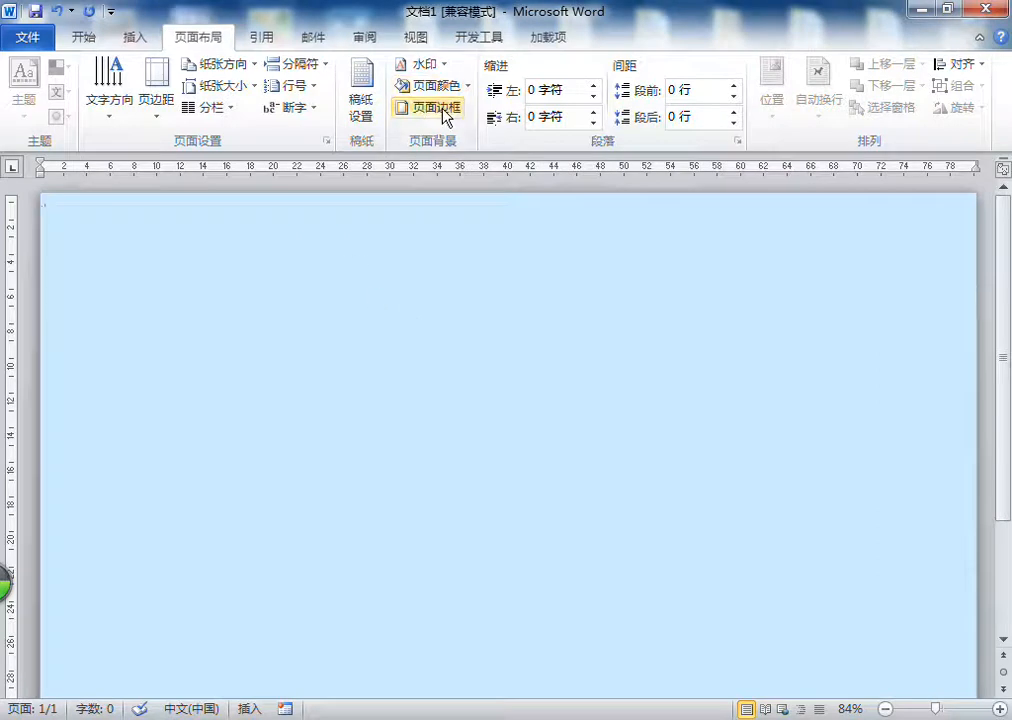
- Choose the leafy vine art design with a solid background as the page border
left_click(446, 112)
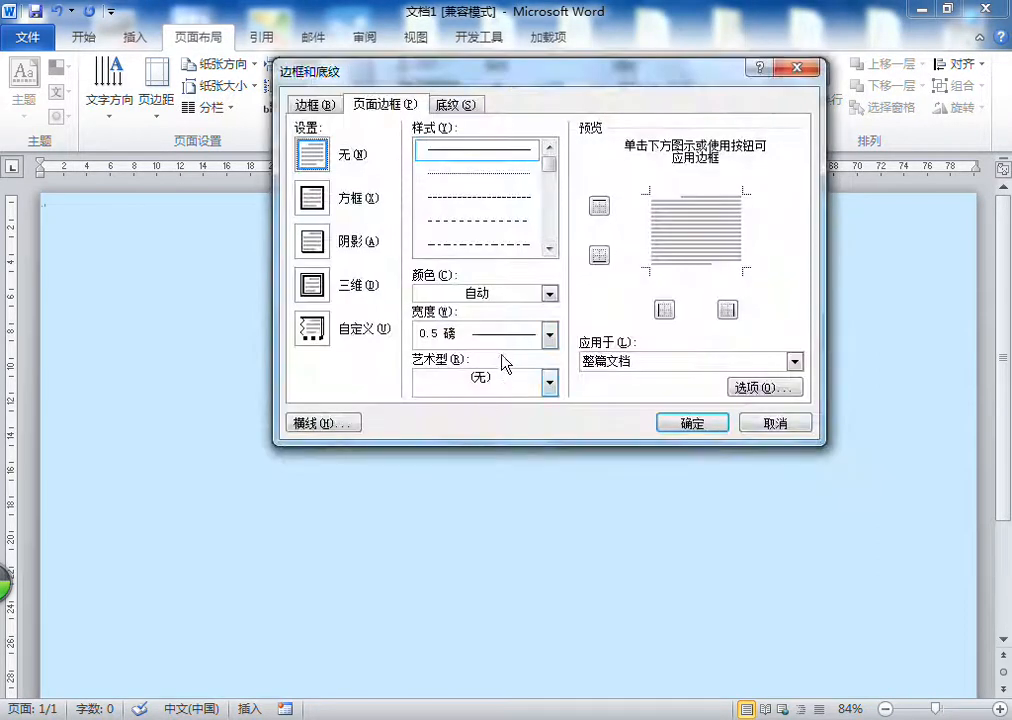
left_click(505, 390)
scroll(515, 440, "down", 5)
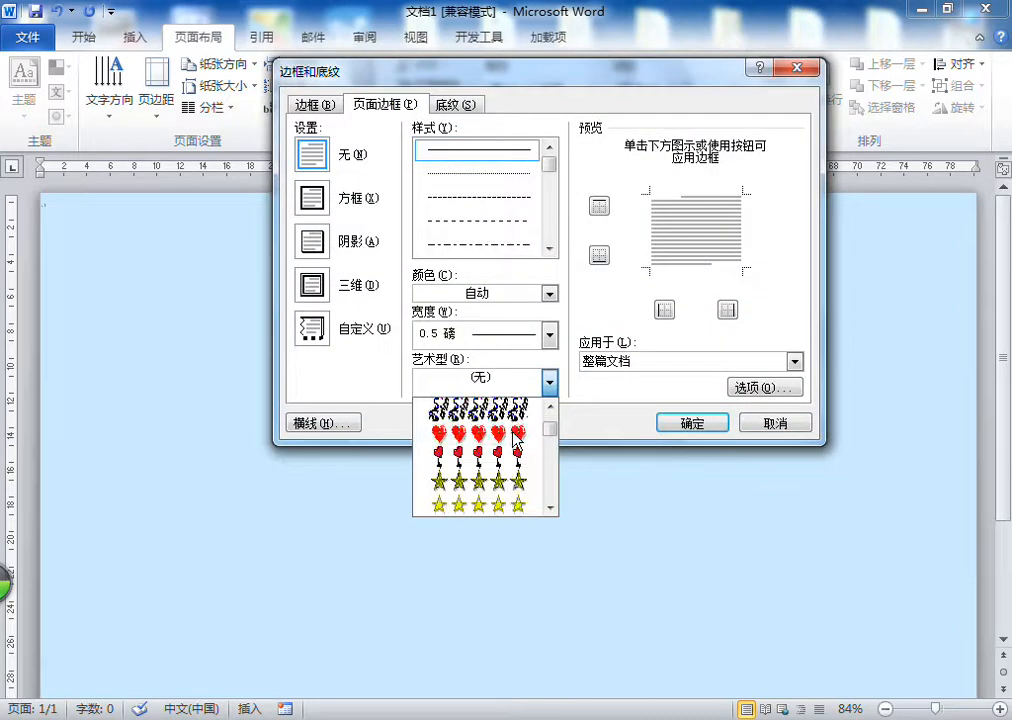
scroll(515, 440, "down", 6)
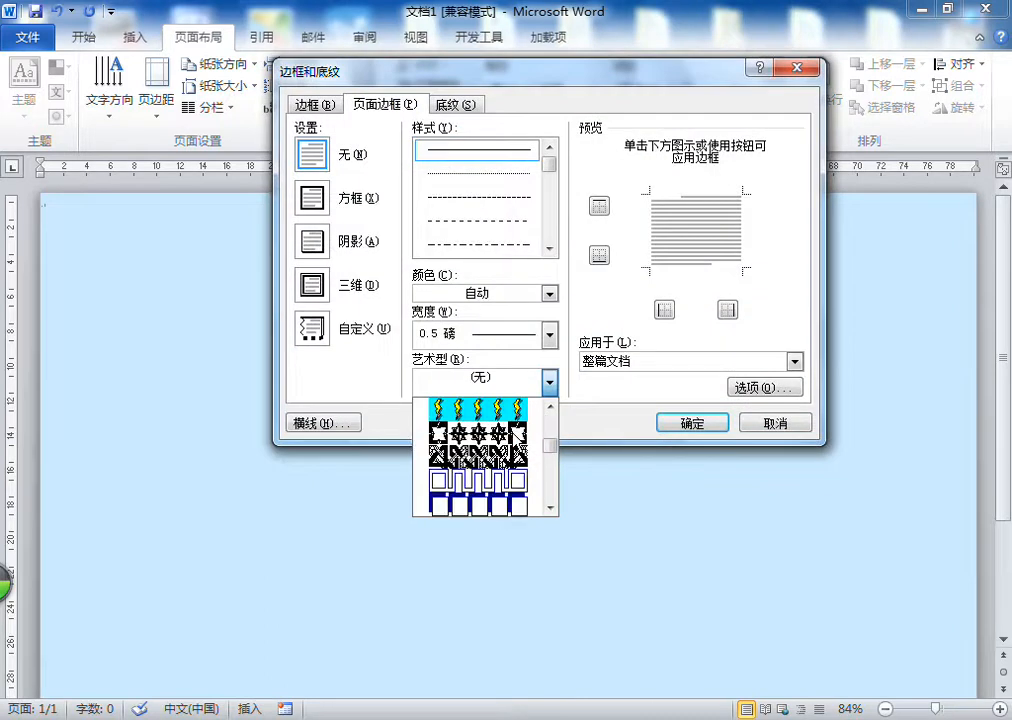
scroll(518, 437, "up", 4)
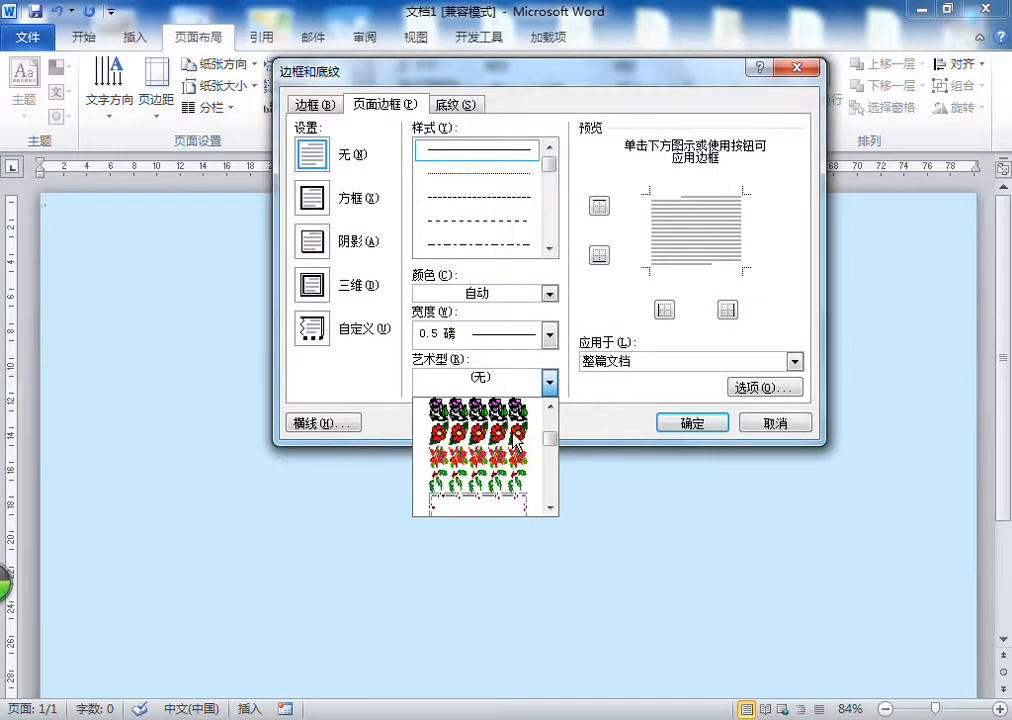
scroll(518, 437, "down", 2)
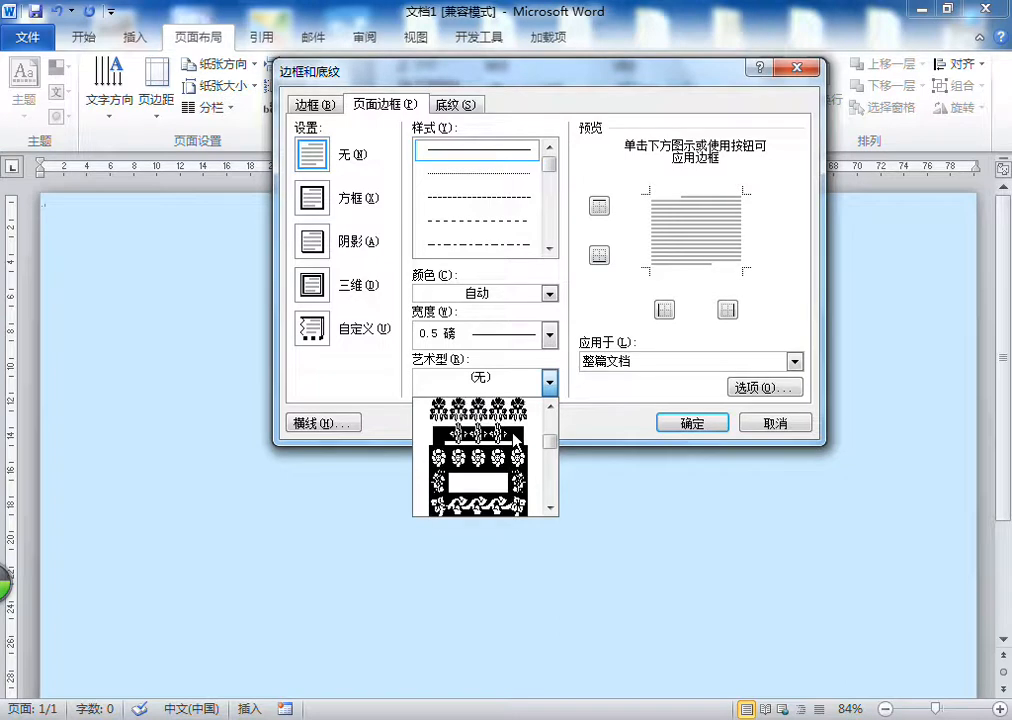
scroll(515, 440, "down", 3)
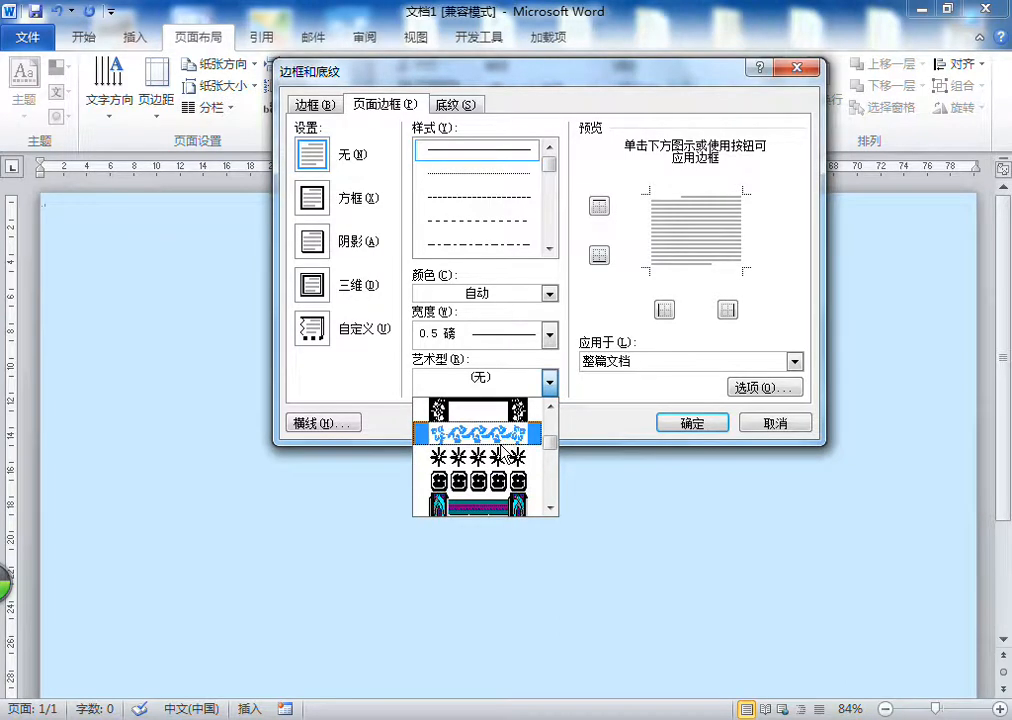
scroll(502, 452, "up", 1)
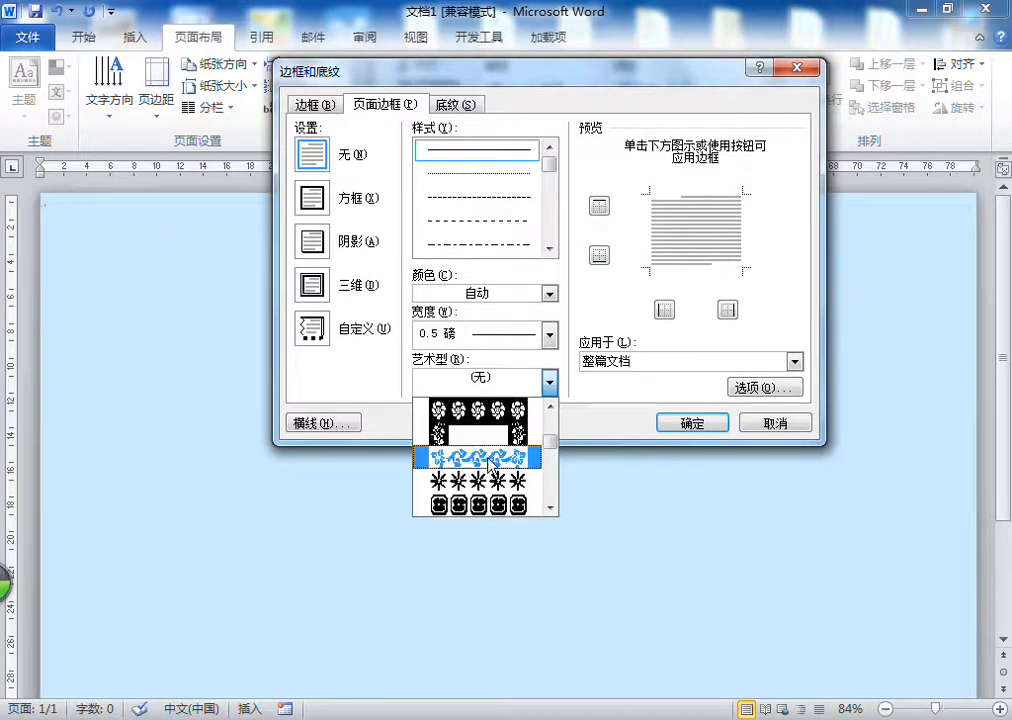
left_click(500, 458)
- Colour the page border standard red and apply it to the whole document
left_click(491, 294)
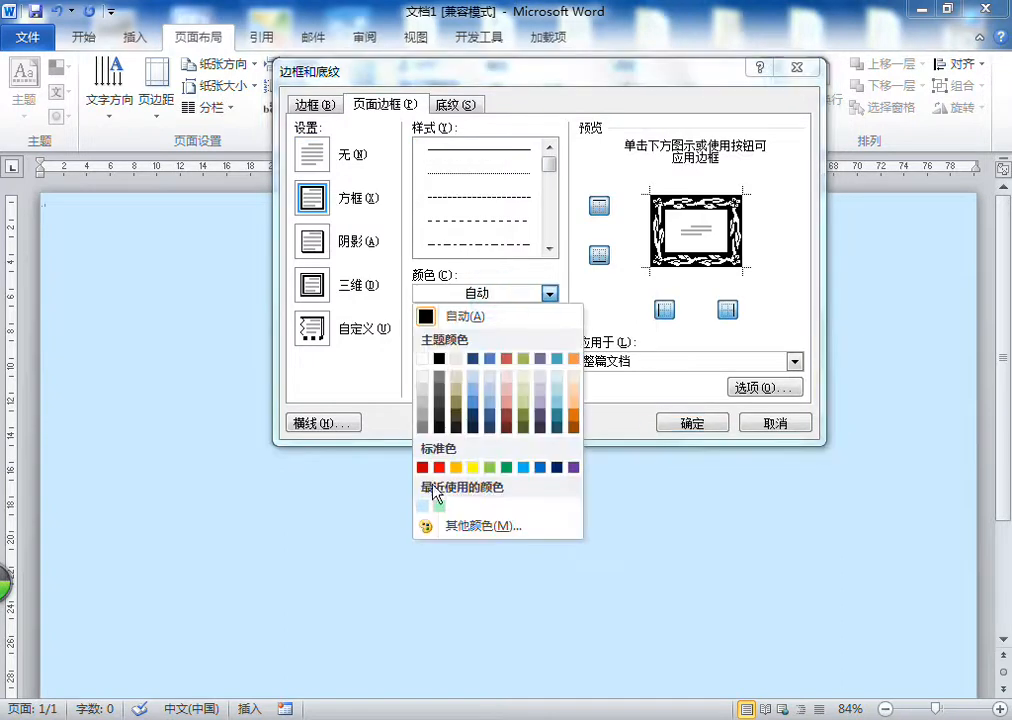
left_click(440, 467)
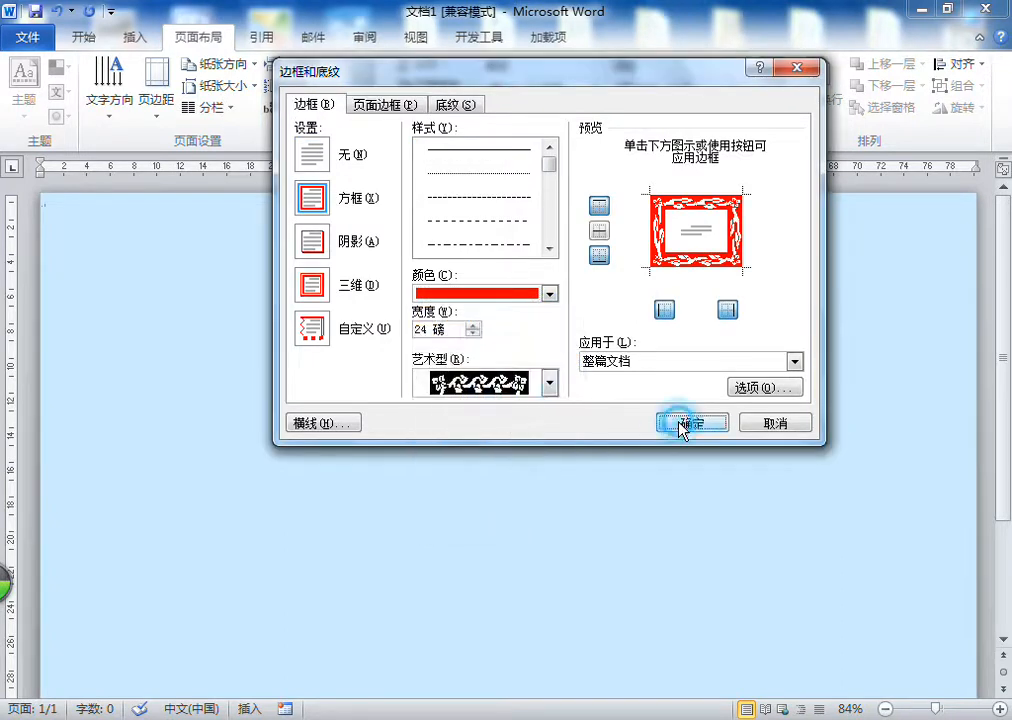
left_click(684, 428)
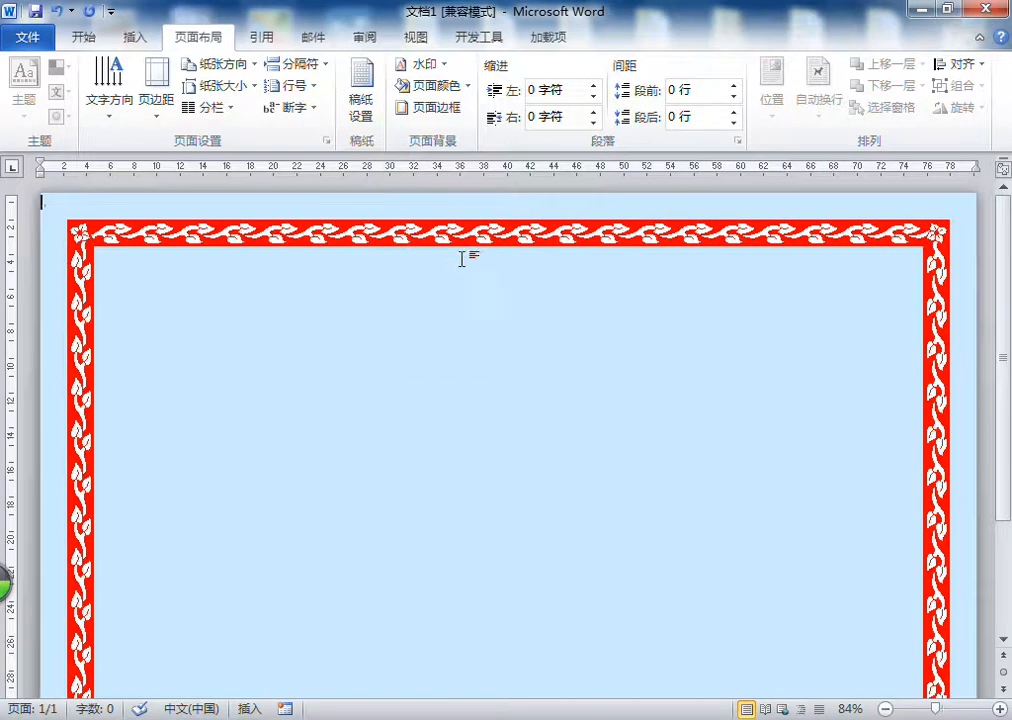
scroll(463, 259, "down", 3)
scroll(463, 259, "up", 5)
- Insert a curved ribbon banner about 13.5 cm wide and 2.5 cm high just below the page's upper border
left_click(142, 40)
left_click(226, 108)
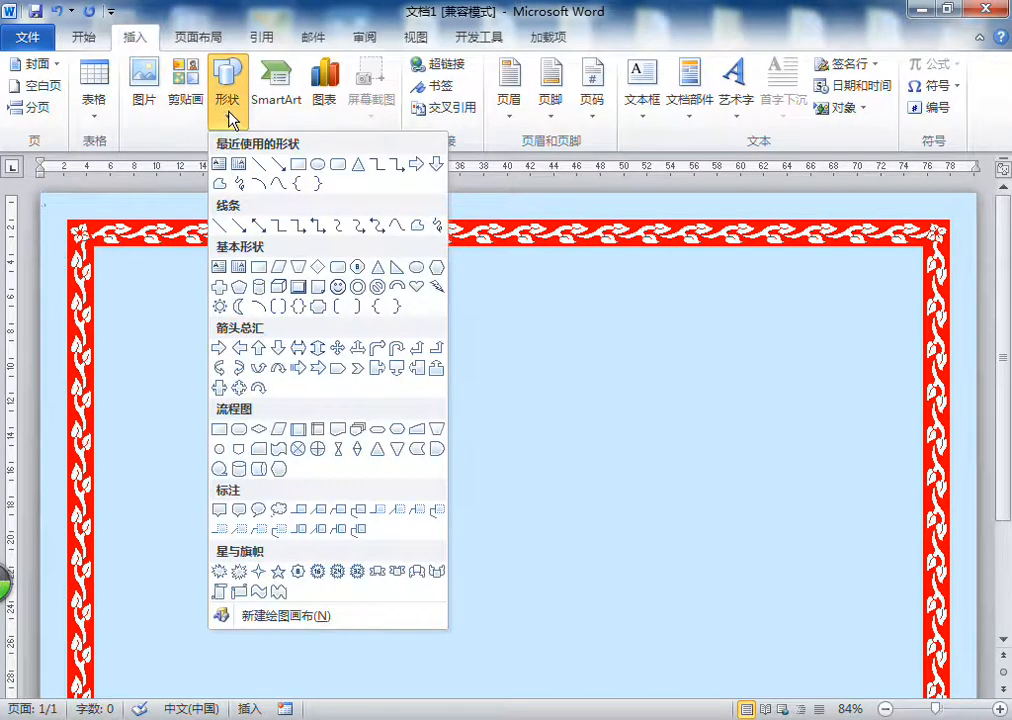
right_click(382, 468)
left_click(373, 481)
left_click(434, 573)
mouse_move(309, 256)
left_mouse_down()
mouse_move(745, 334)
mouse_move(735, 333)
left_mouse_up()
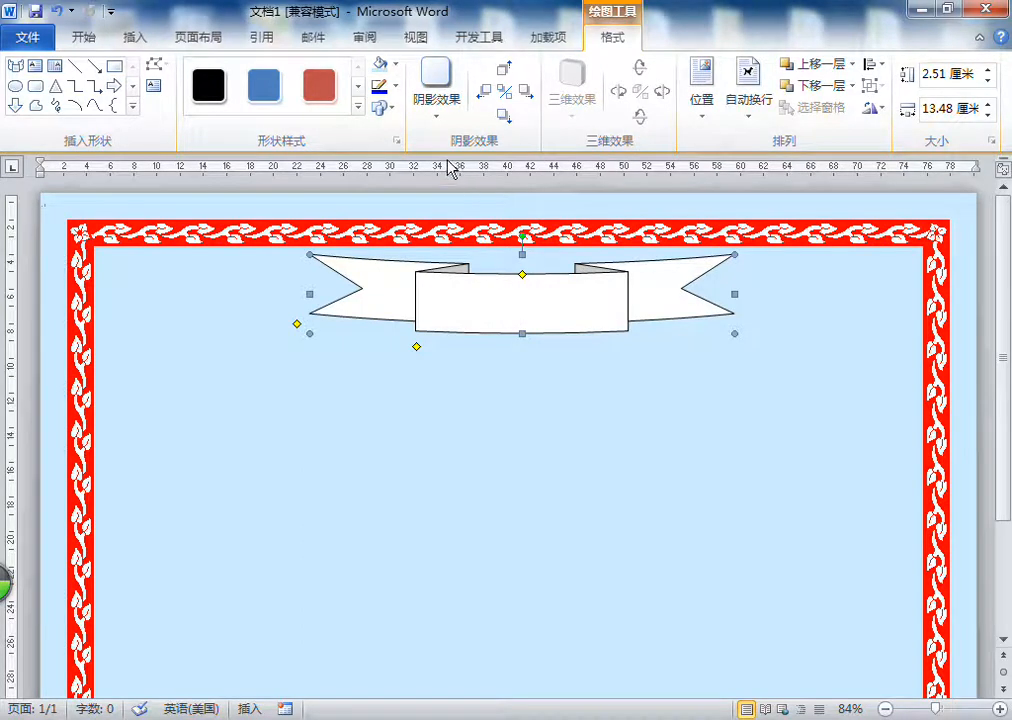
- Apply the orange shape style 水平渐变 - 强调文字颜色 6 to the ribbon banner
left_click(358, 106)
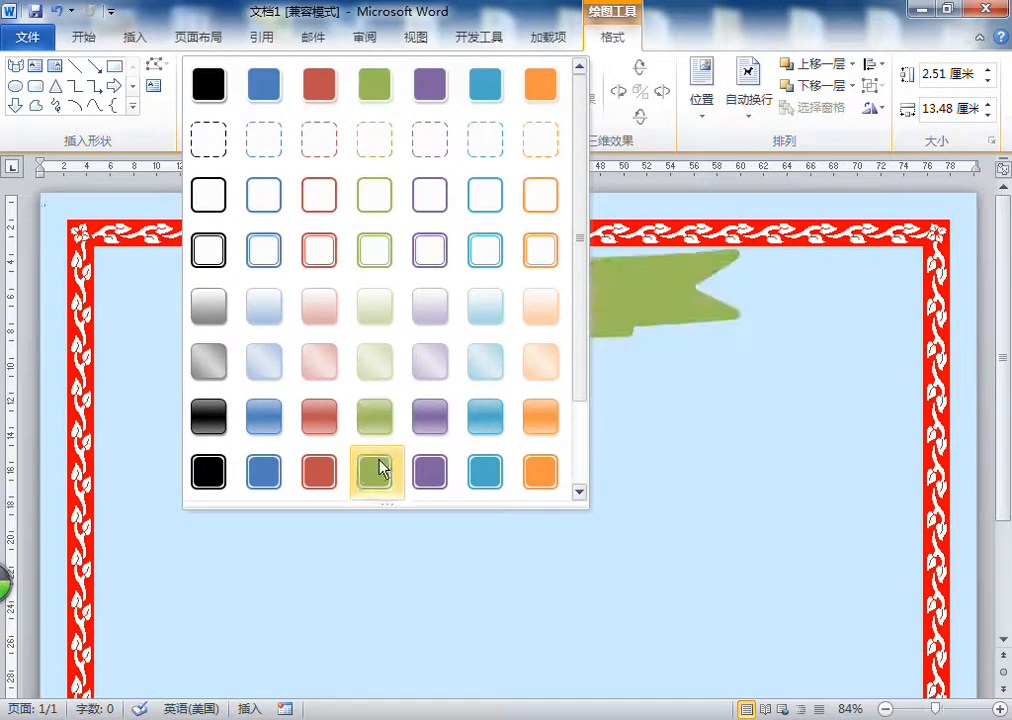
scroll(379, 468, "down", 2)
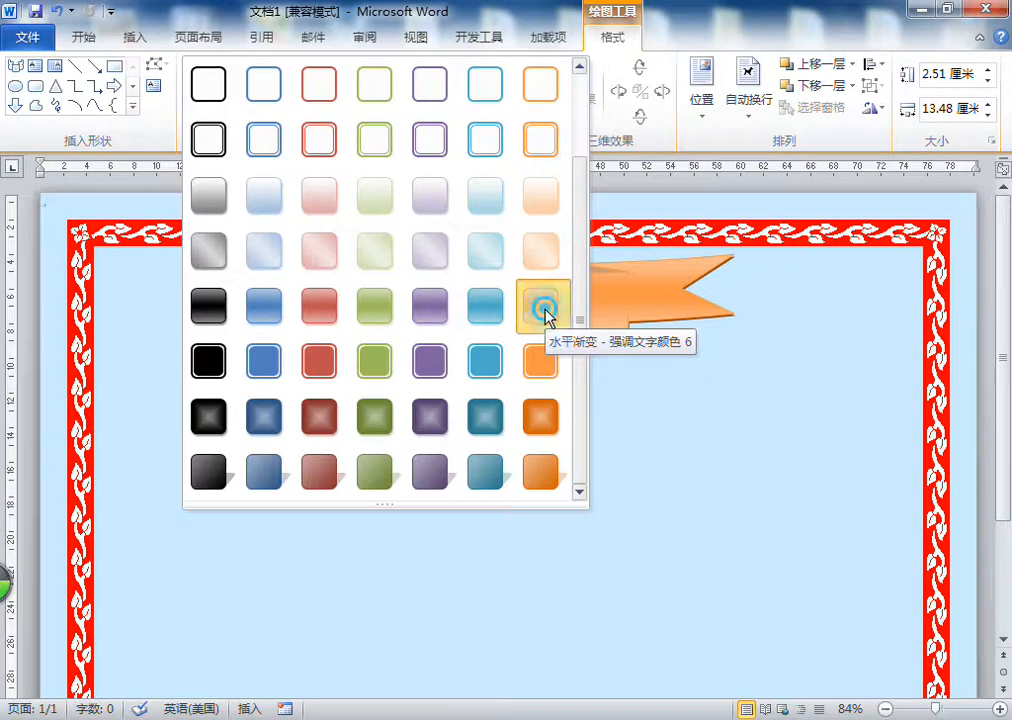
left_click(546, 318)
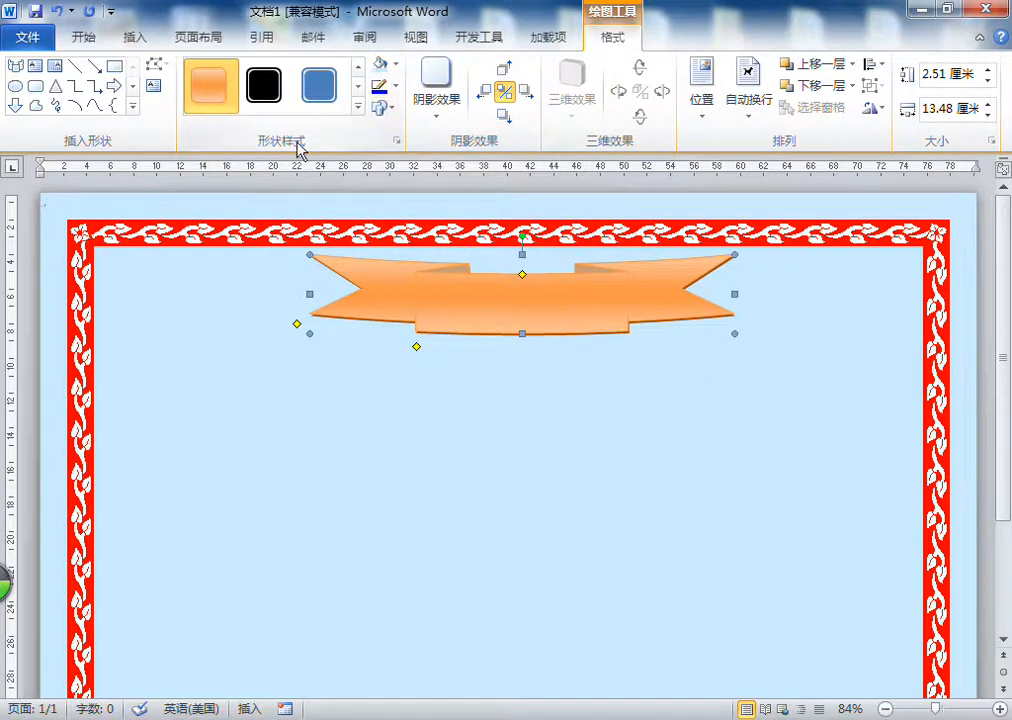
- Set up a two-colour gradient fill for the ribbon banner, with standard yellow as colour 1 and standard red as colour 2
left_click(576, 301)
left_click(398, 68)
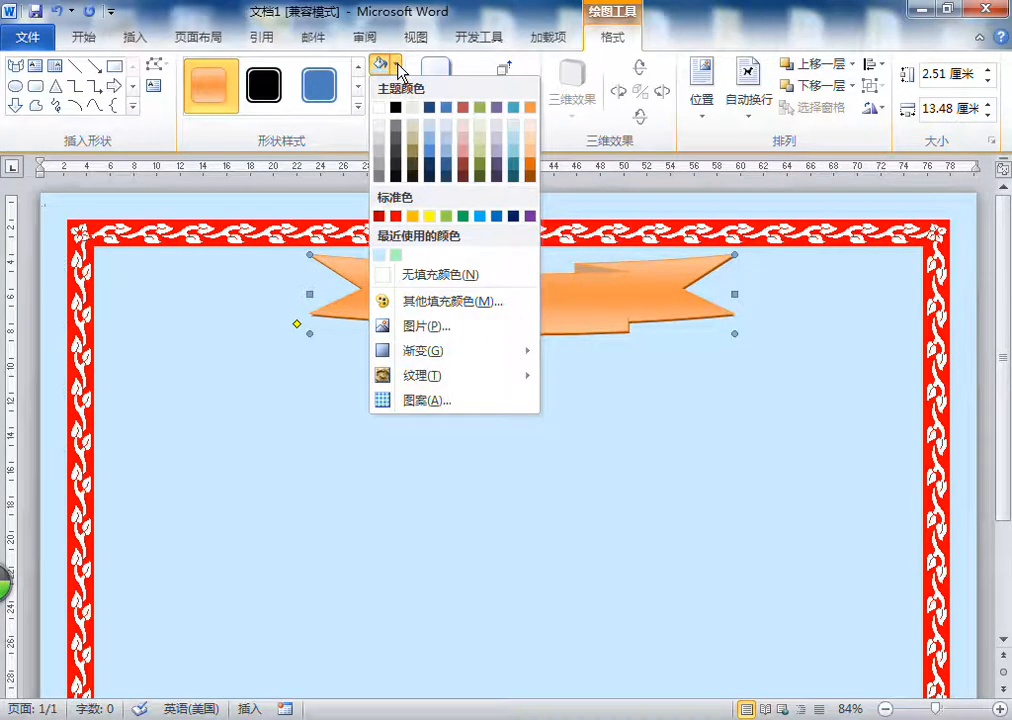
mouse_move(457, 357)
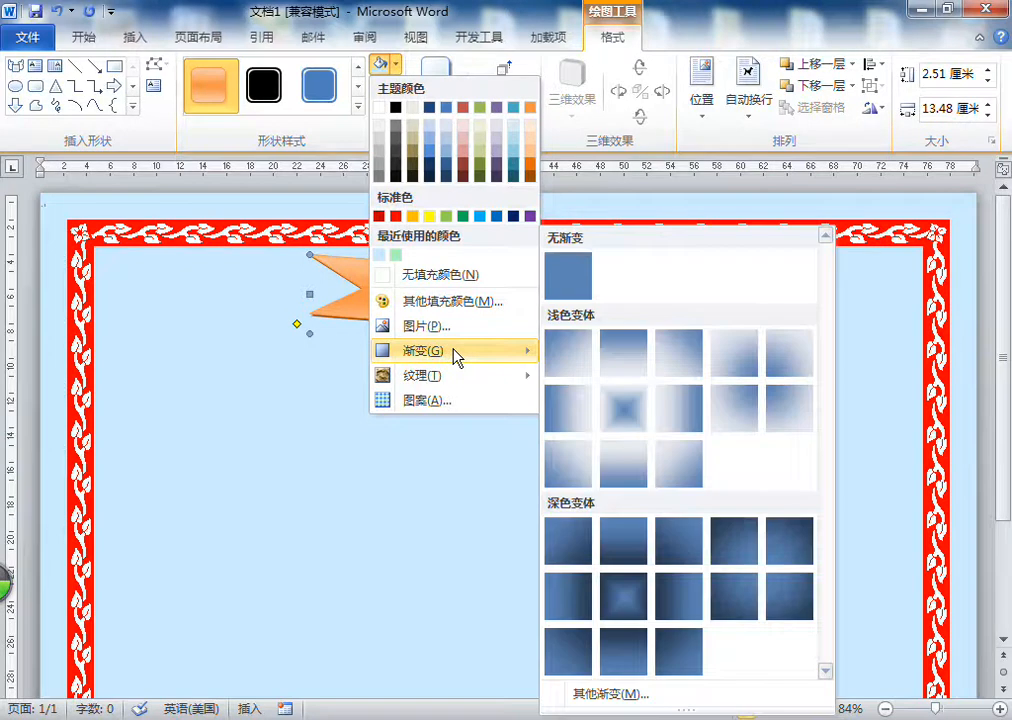
left_click(455, 354)
left_click(630, 697)
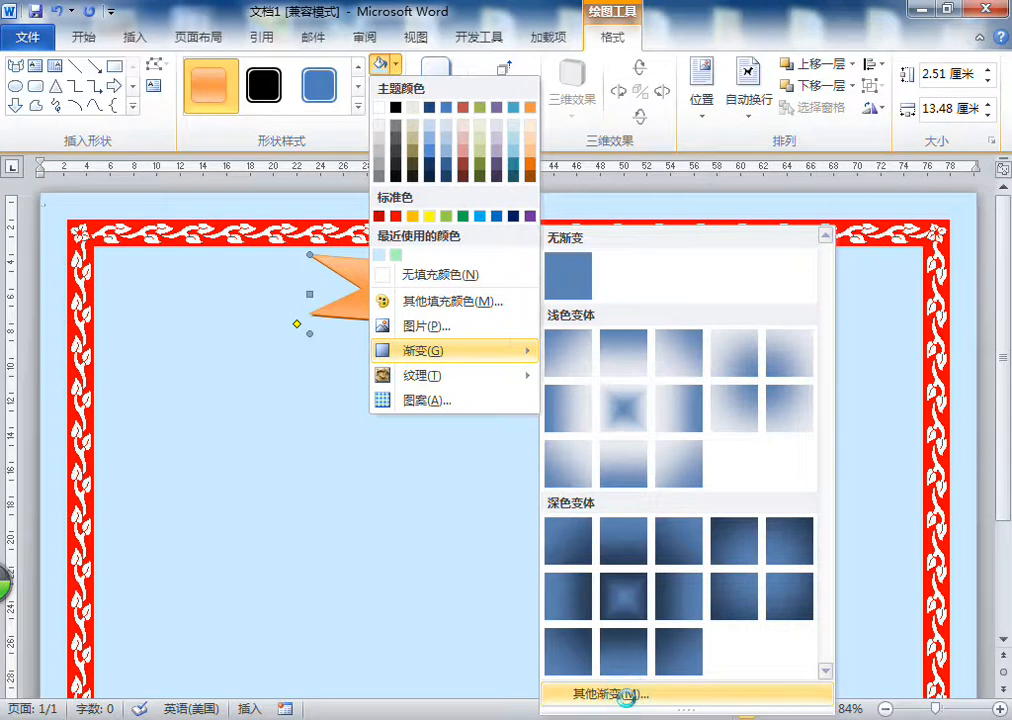
left_click_drag(851, 36, 272, 120)
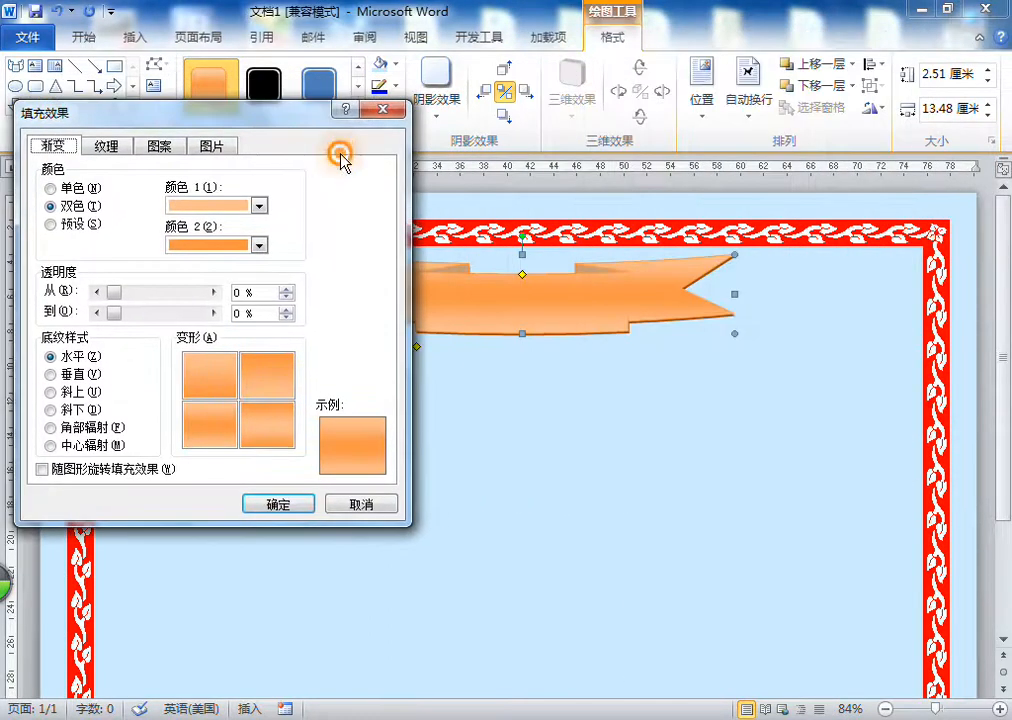
left_click(259, 205)
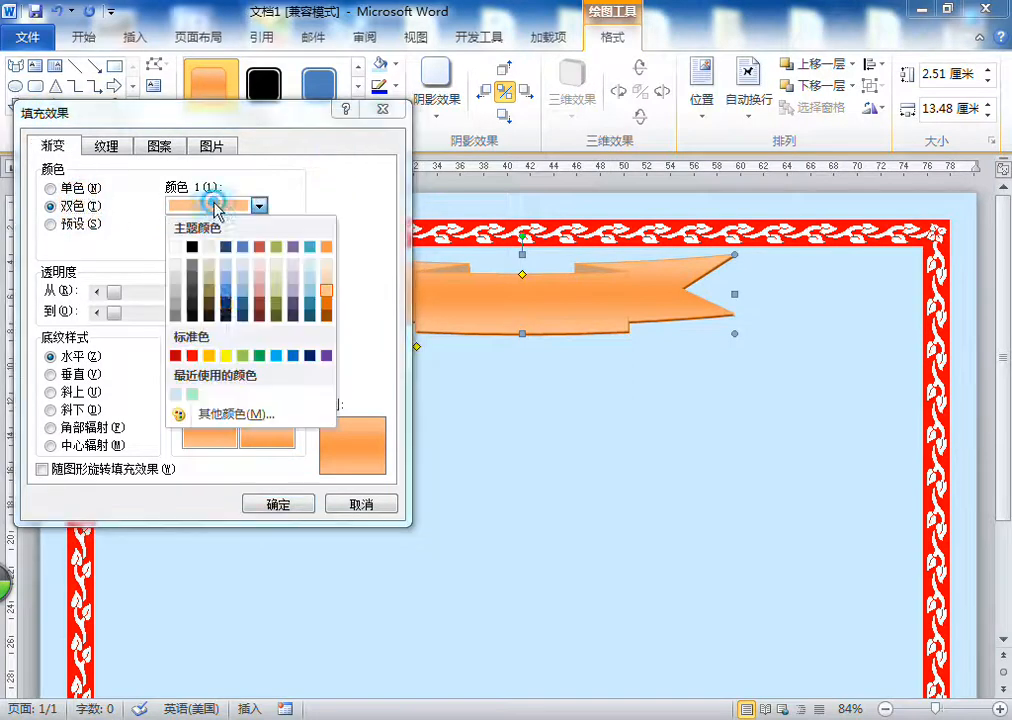
left_click(226, 355)
left_click(259, 244)
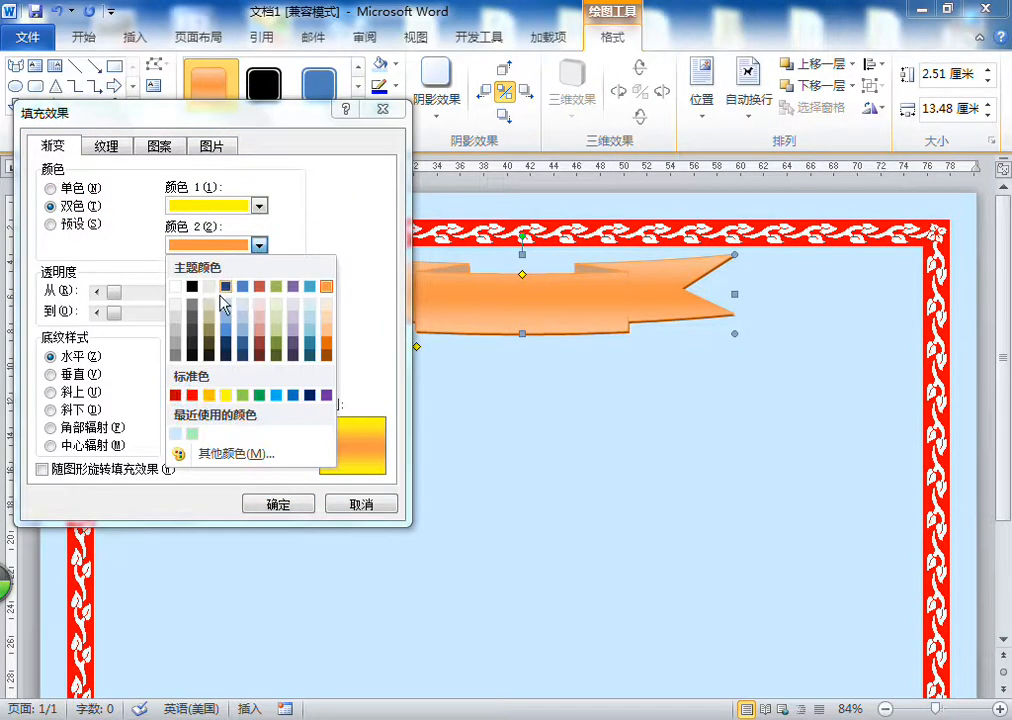
left_click(192, 394)
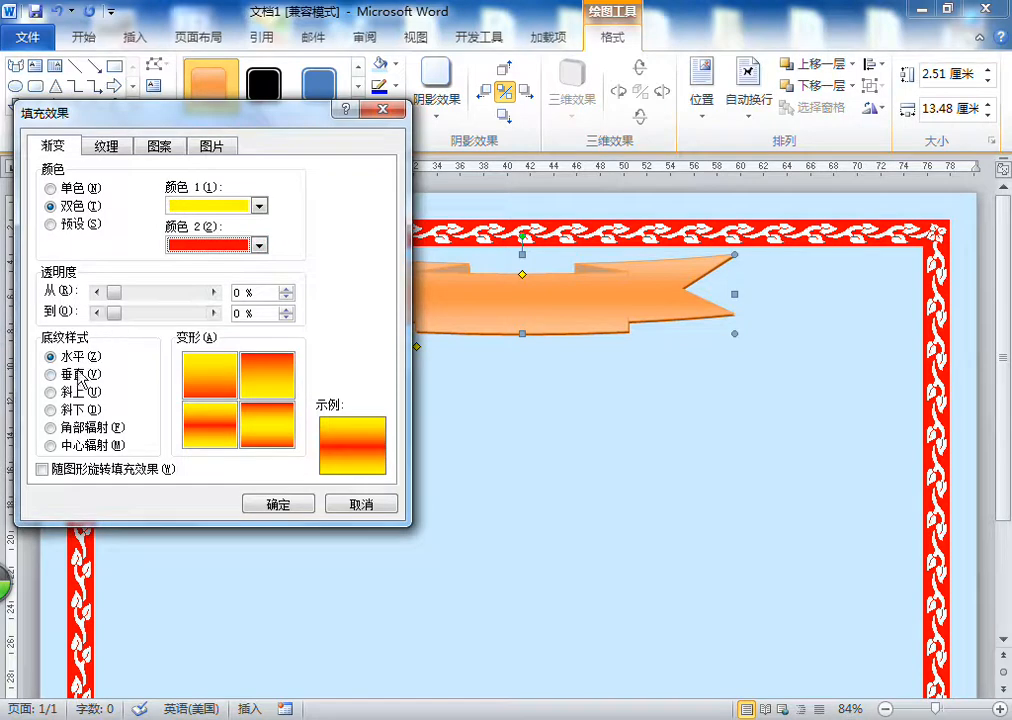
- Give the gradient vertical shading in the variant with a yellow centre and red edges, and apply it to the banner
left_click(50, 374)
left_click(260, 432)
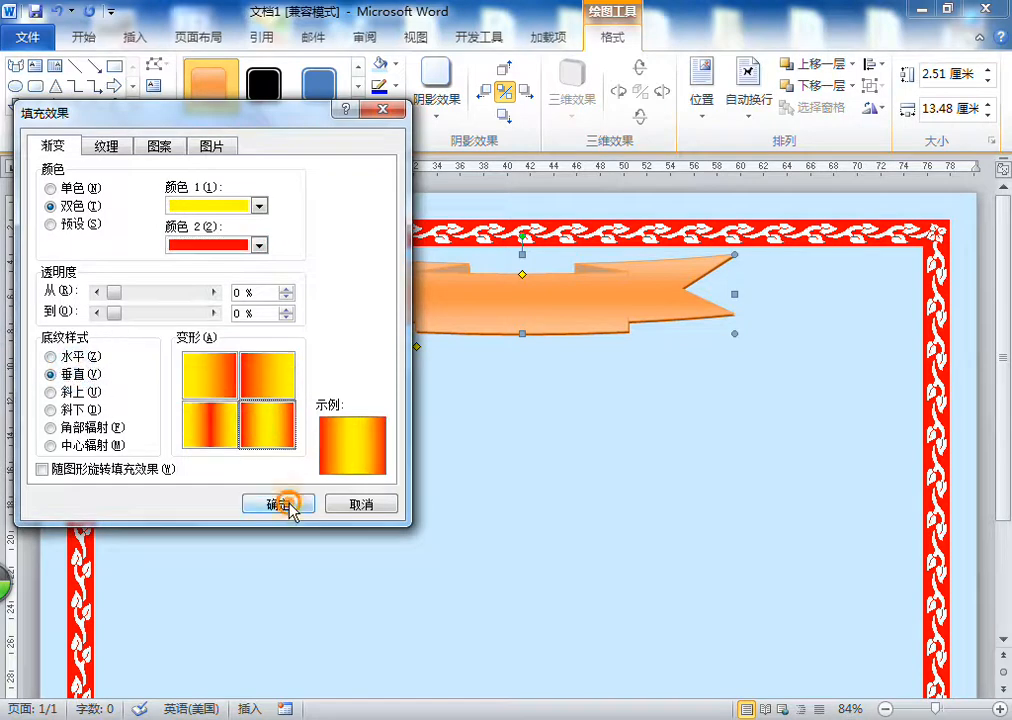
left_click(287, 505)
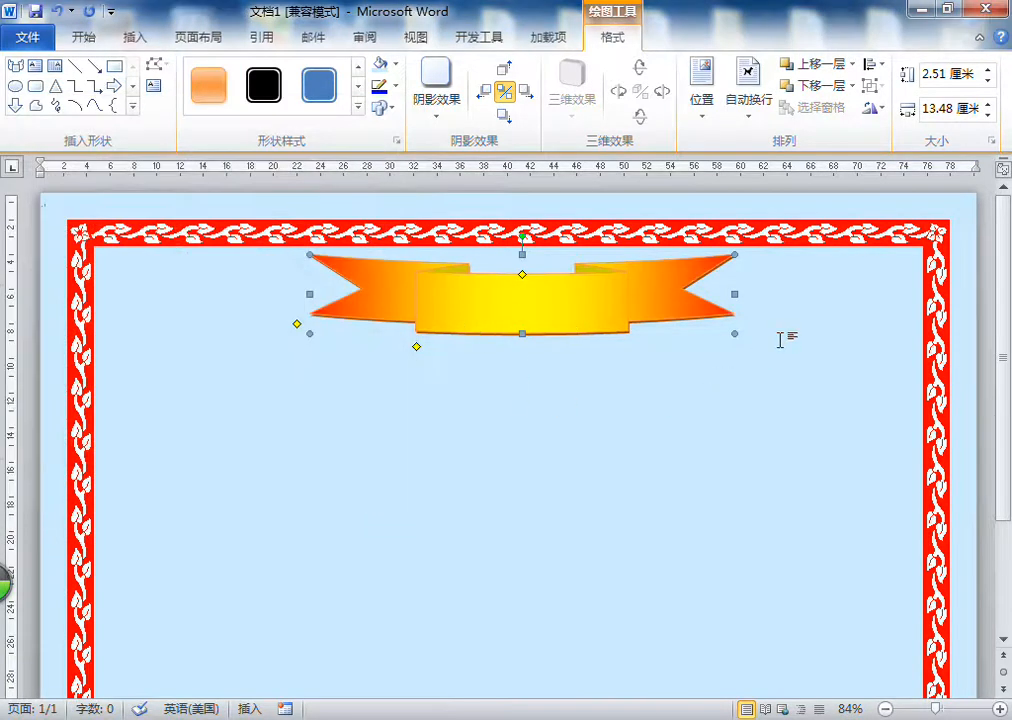
- Outline the ribbon banner in the darker orange theme colour and remove its shadow effect
left_click(396, 90)
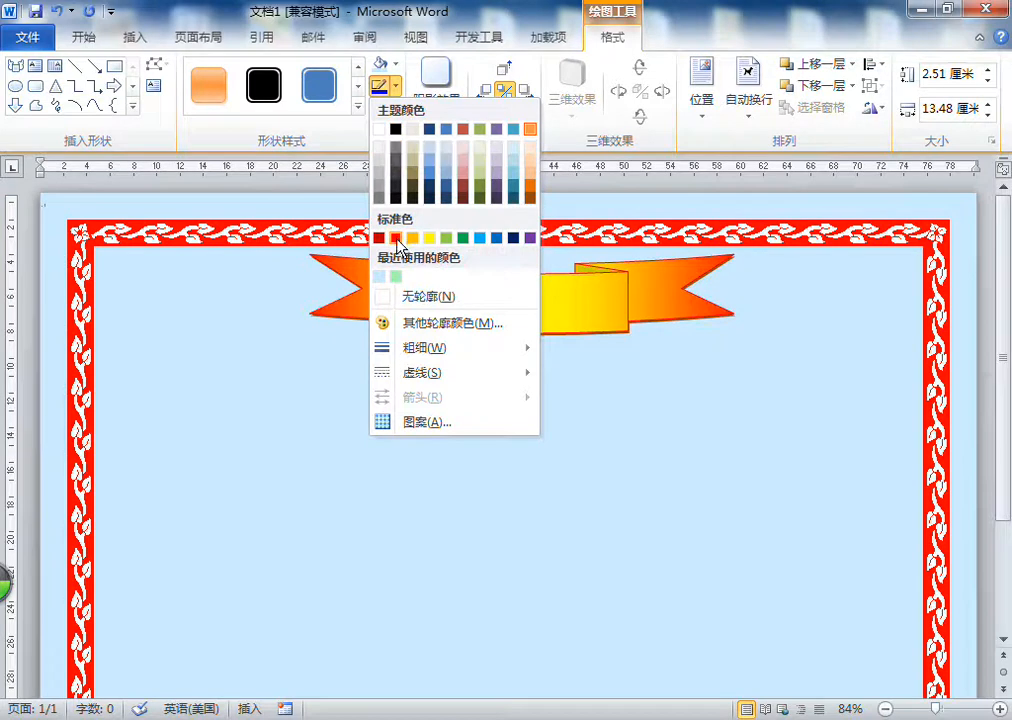
left_click(531, 183)
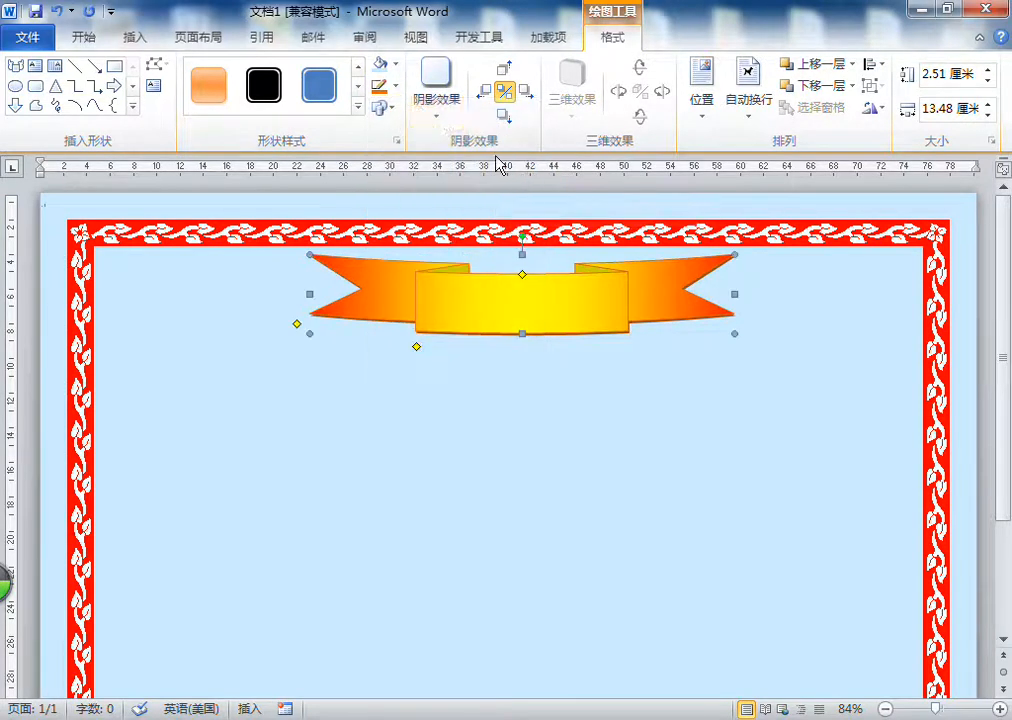
left_click(441, 120)
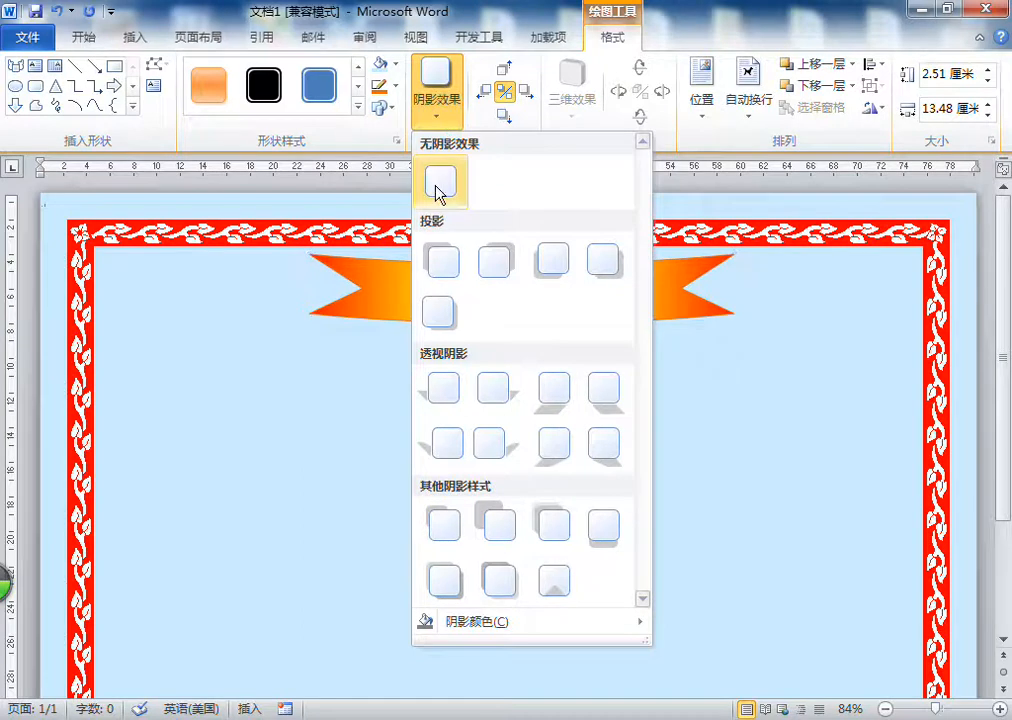
left_click(441, 182)
left_click(770, 364)
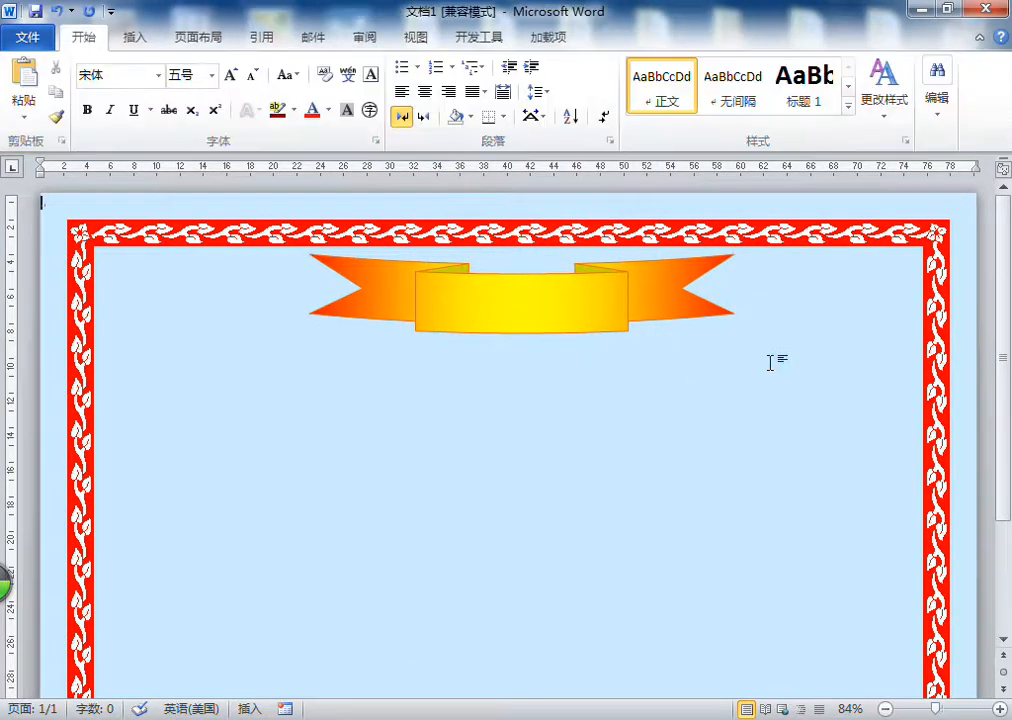
left_click(563, 323)
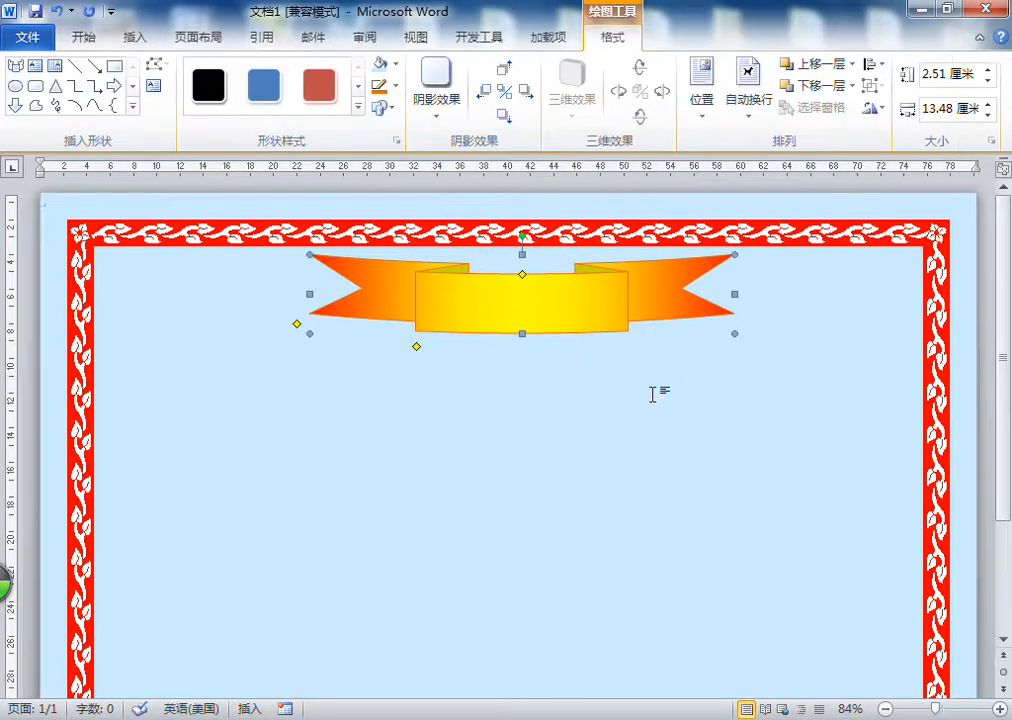
left_click(655, 393)
left_click(522, 315)
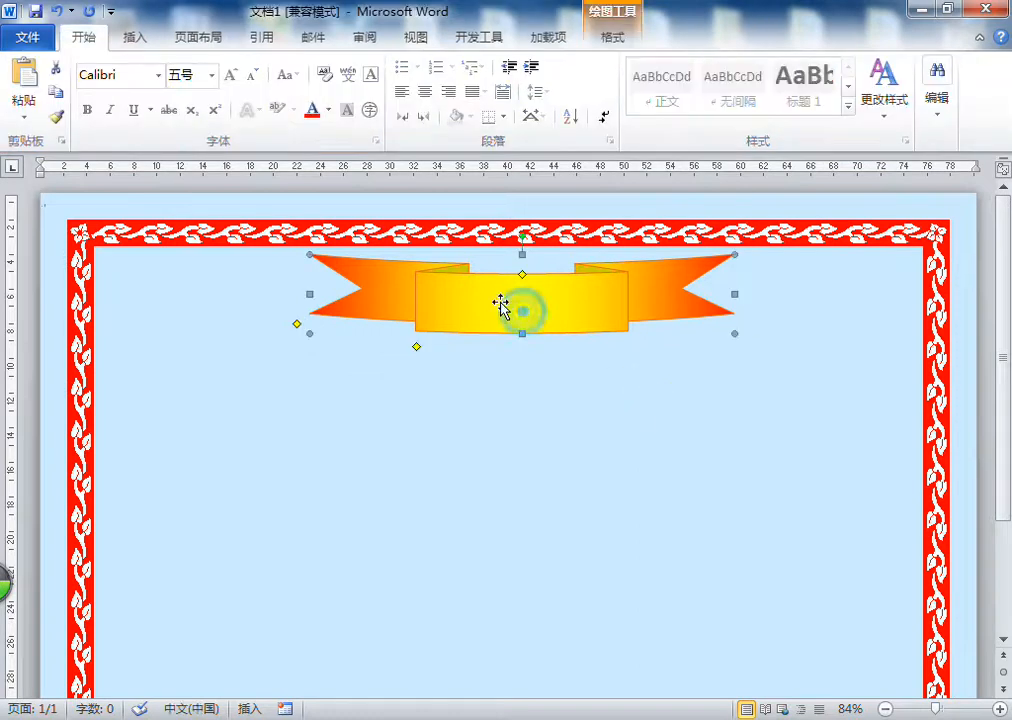
left_click(822, 350)
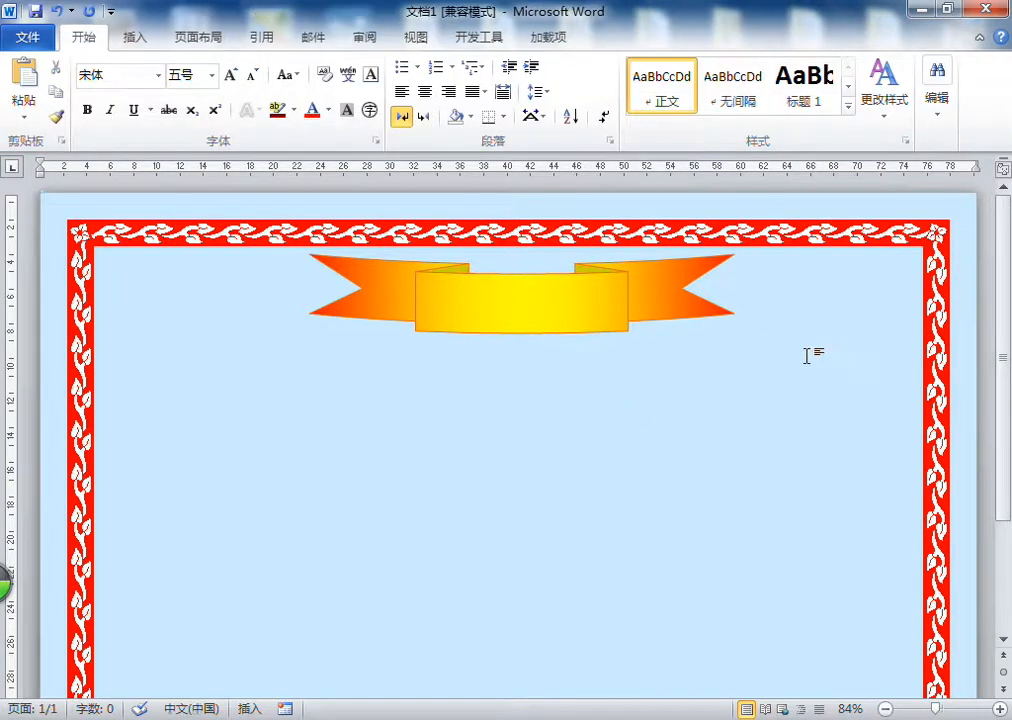
left_click(135, 37)
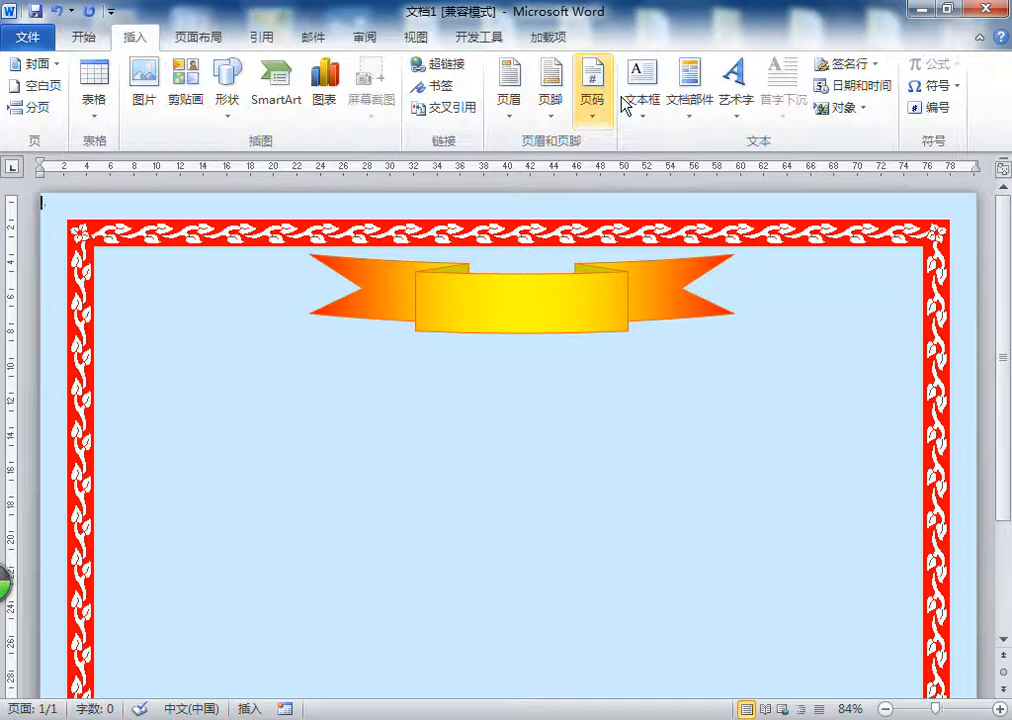
left_click(734, 100)
left_click(736, 118)
left_click(735, 104)
left_click(735, 118)
left_click(735, 118)
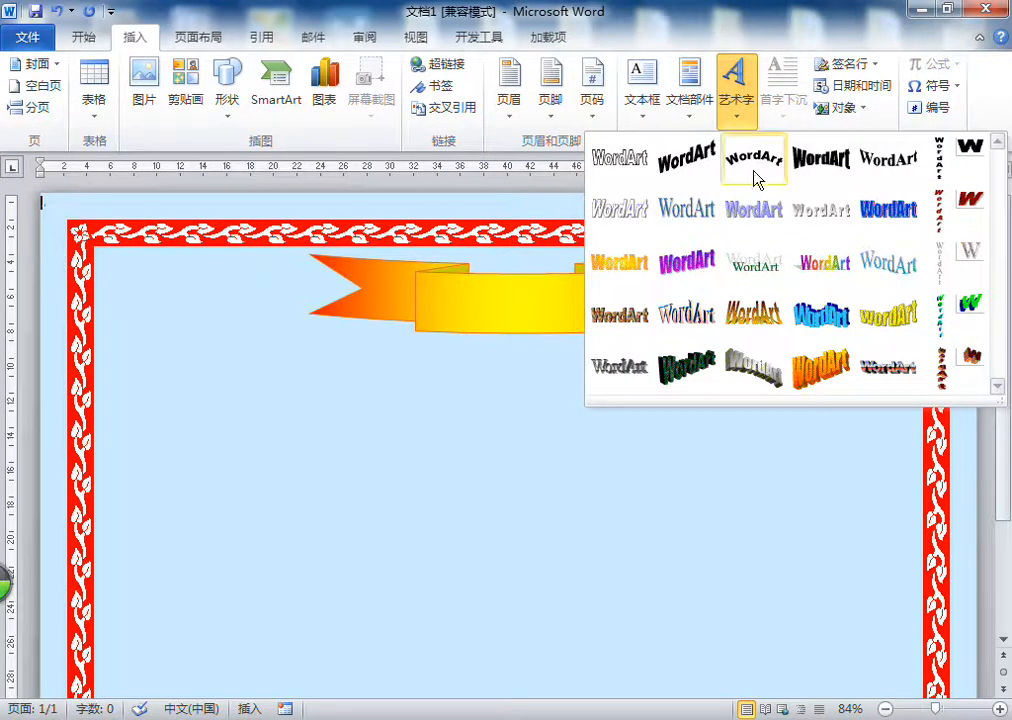
left_click(714, 20)
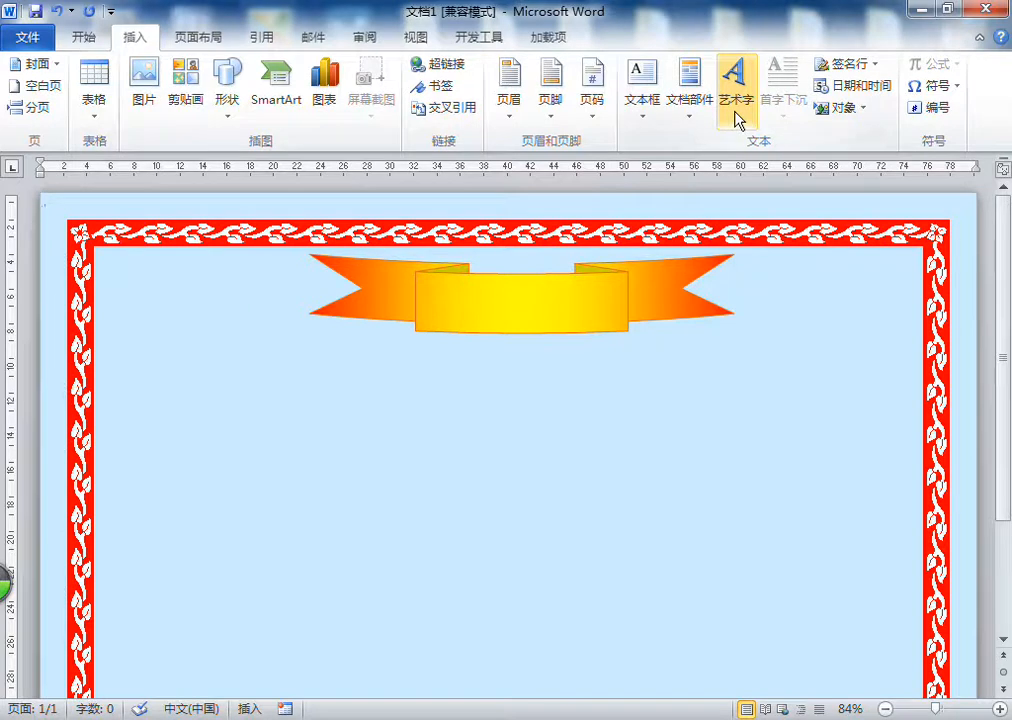
- Start a WordArt in the flat orange gradient style and replace its placeholder text with تەكلىپنامە
left_click(735, 112)
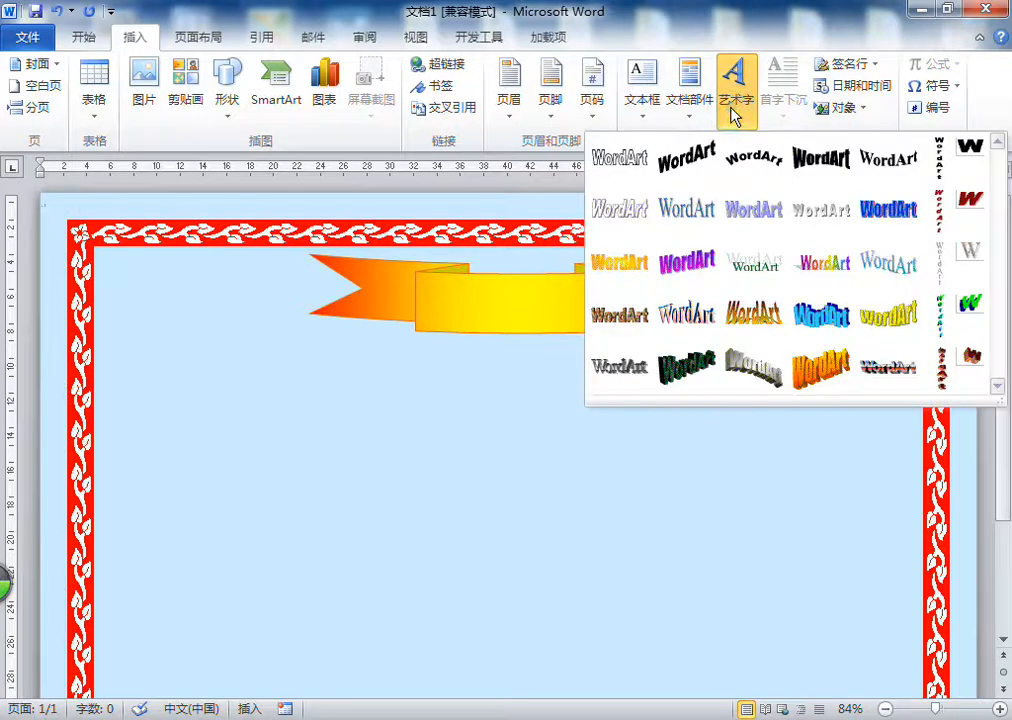
left_click(616, 264)
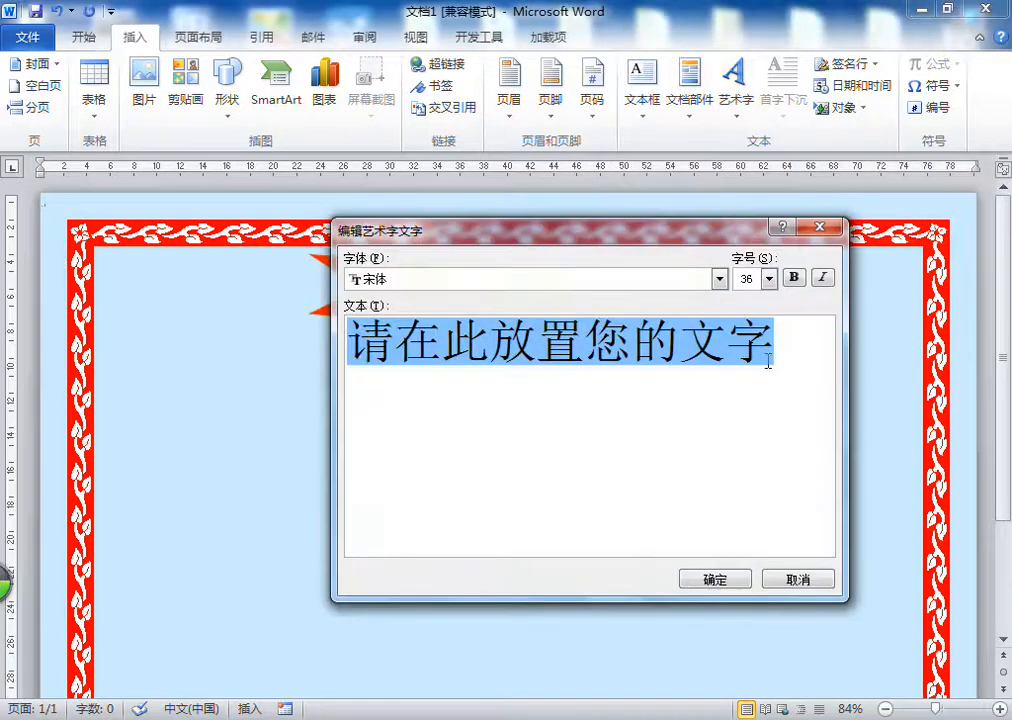
key("Delete")
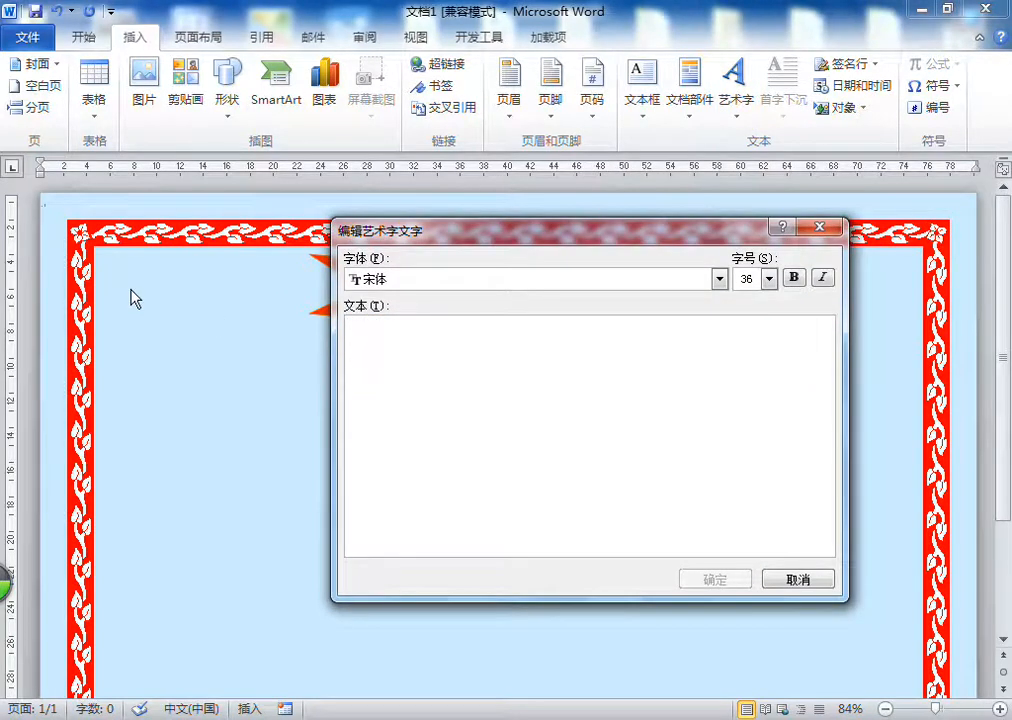
type("تەكلىپنامە")
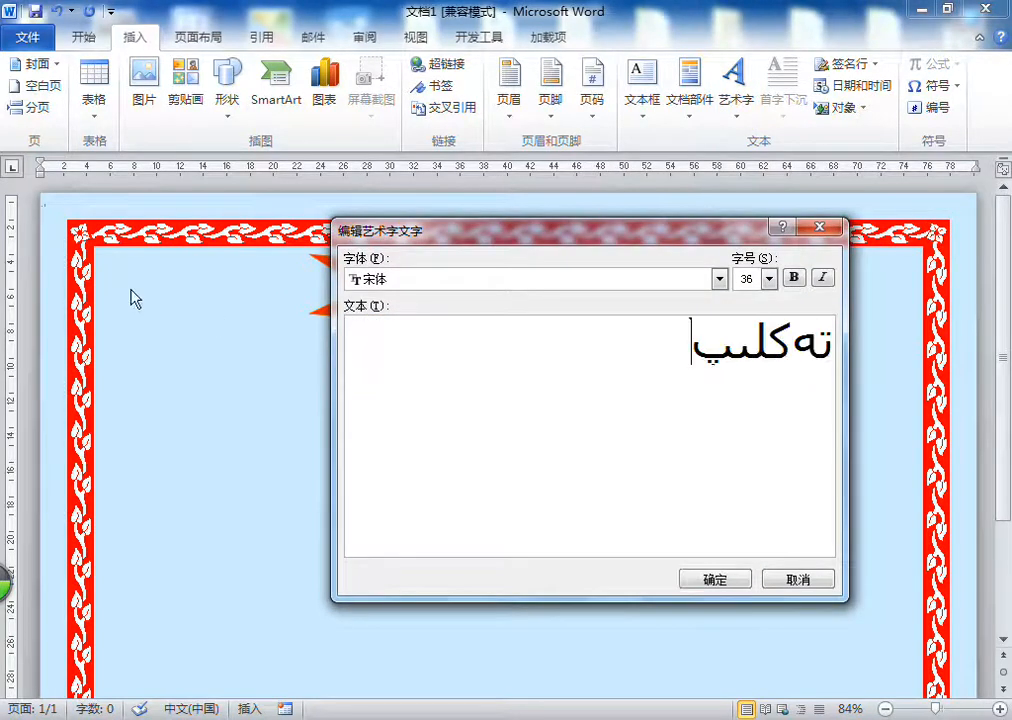
- Set the WordArt font to ALKATIP Asliye and insert the WordArt into the document
left_click(443, 280)
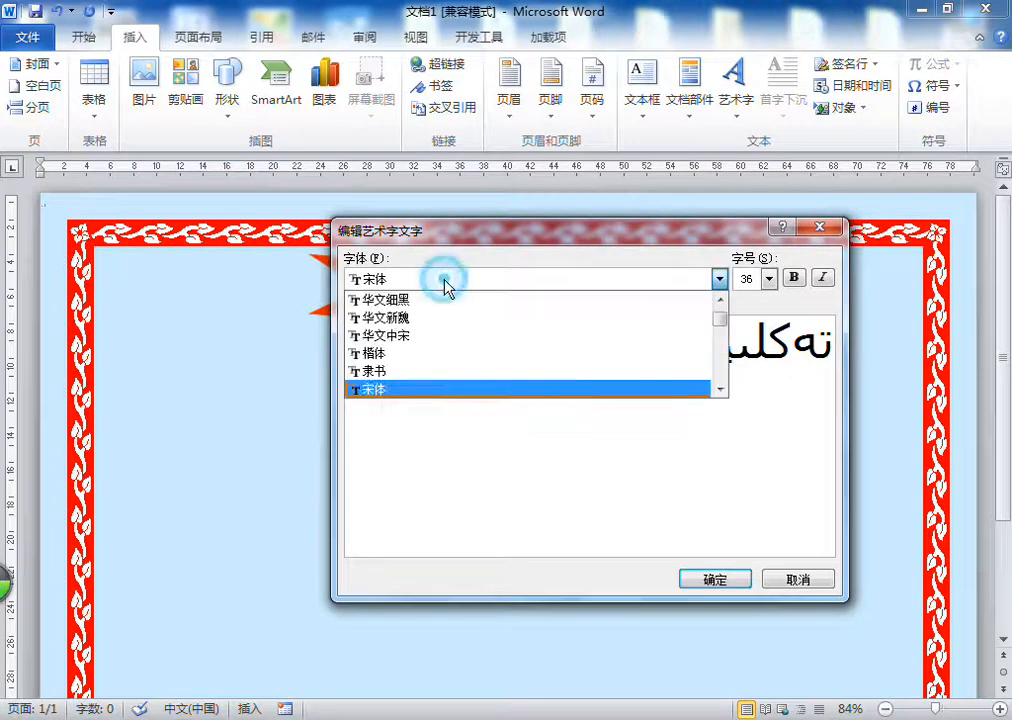
scroll(447, 343, "down", 2)
scroll(447, 343, "up", 2)
scroll(447, 343, "down", 10)
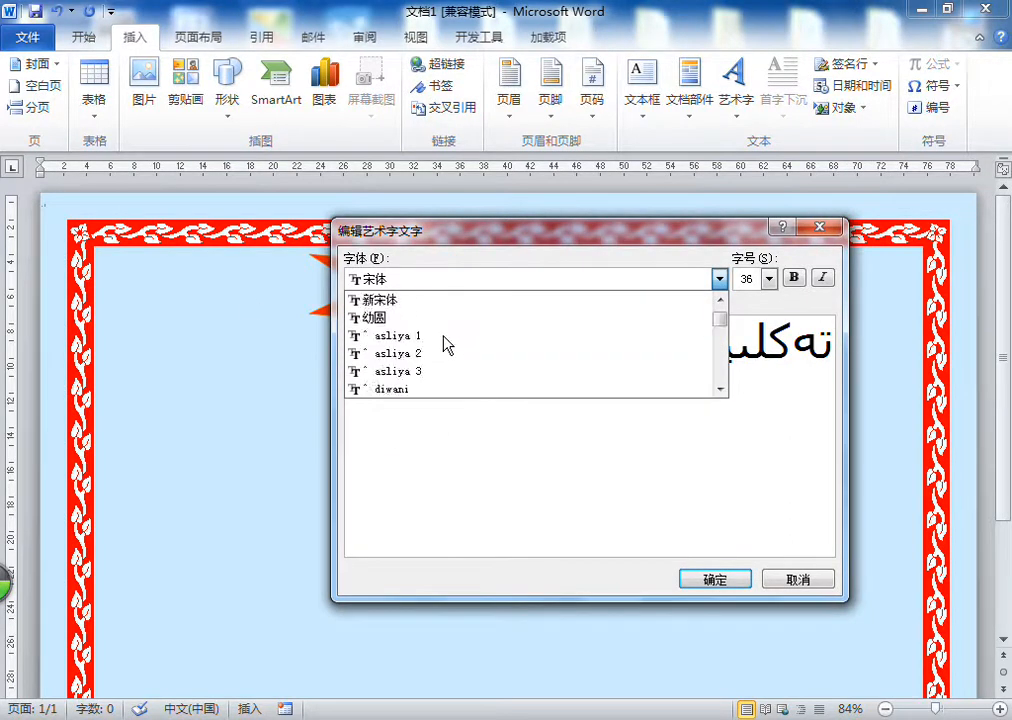
scroll(447, 343, "down", 8)
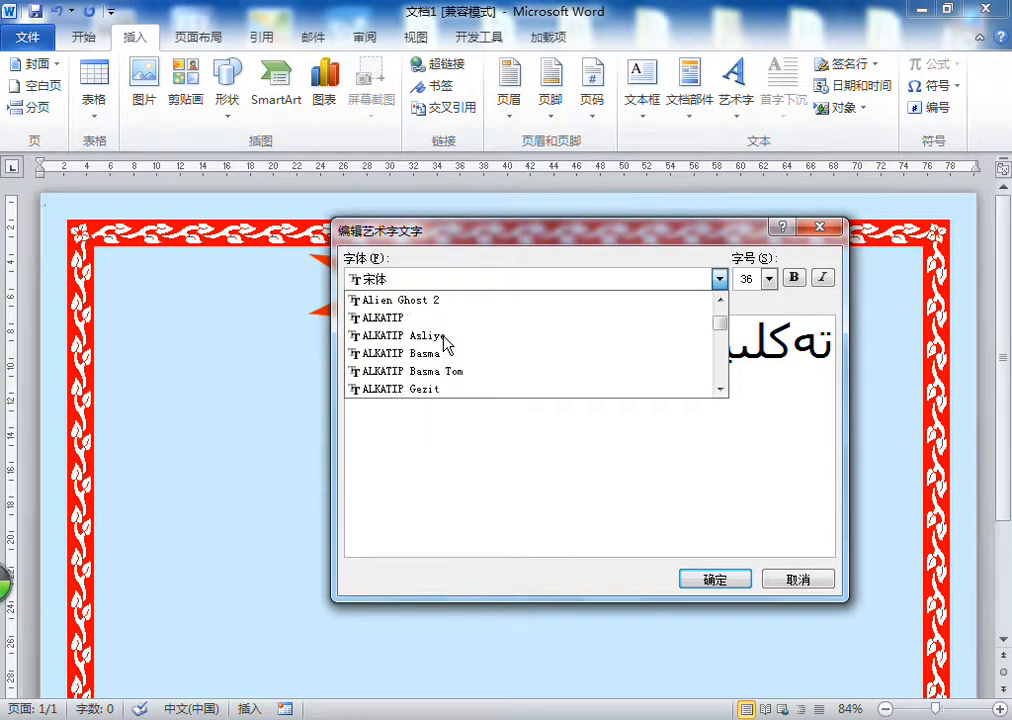
left_click(443, 336)
left_click(722, 582)
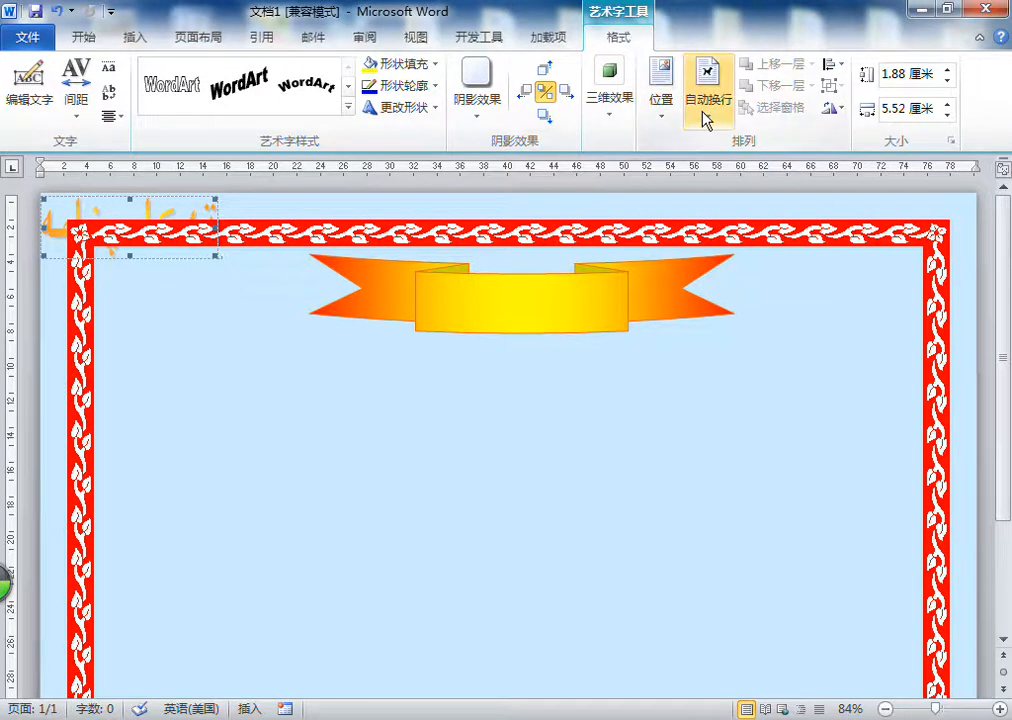
- Set the WordArt's text wrapping to 衬于文字下方 and move it onto the left part of the ribbon banner
left_click(709, 120)
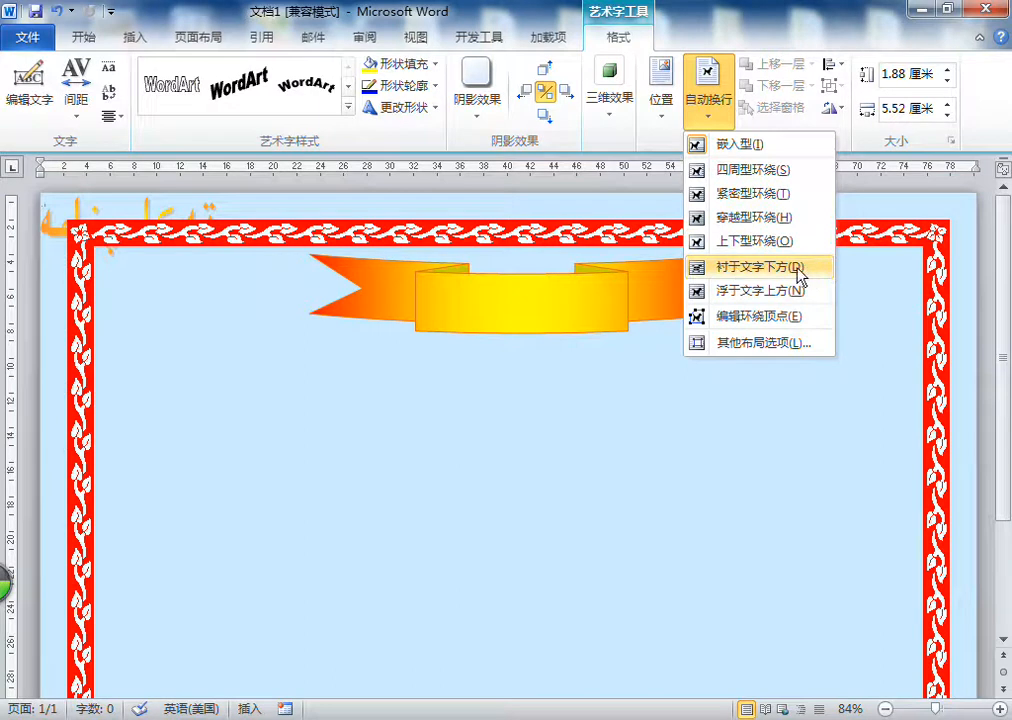
left_click(818, 268)
left_click(53, 232)
left_click(53, 232)
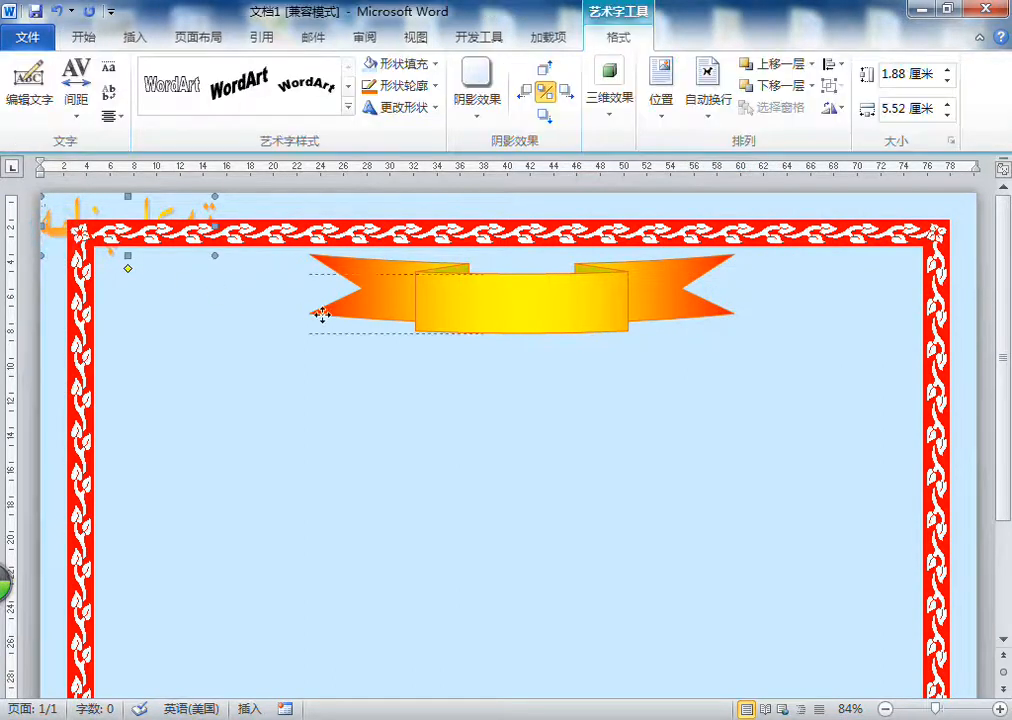
left_click_drag(322, 314, 321, 319)
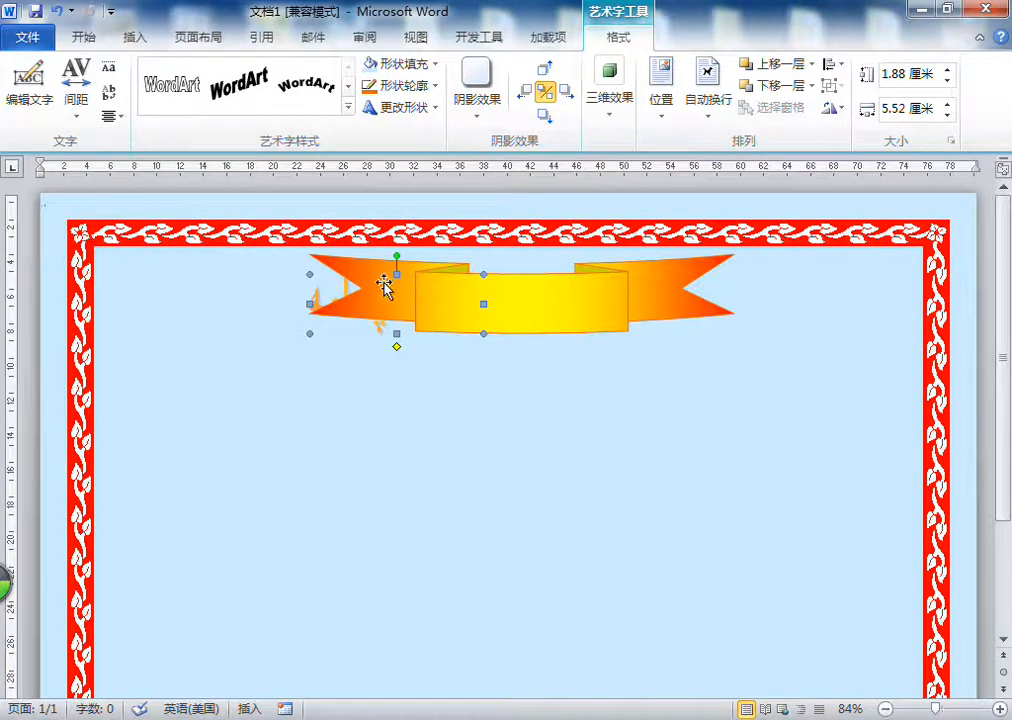
- Bring the WordArt forward one layer and set the ribbon banner's text wrapping to 穿越型环绕
left_click(779, 66)
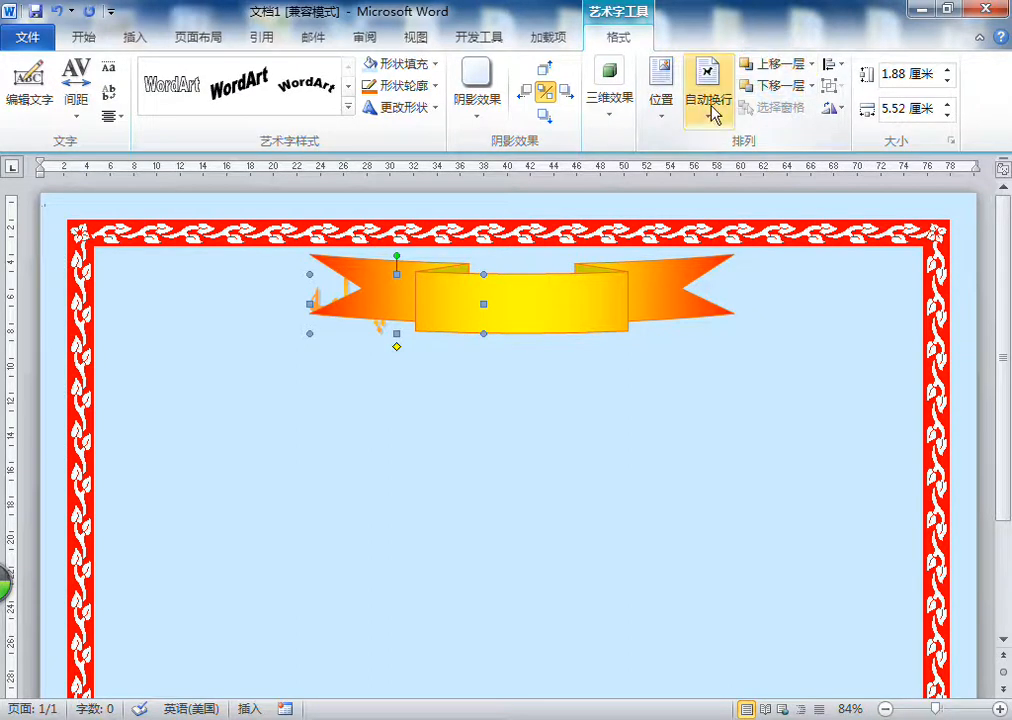
left_click(608, 287)
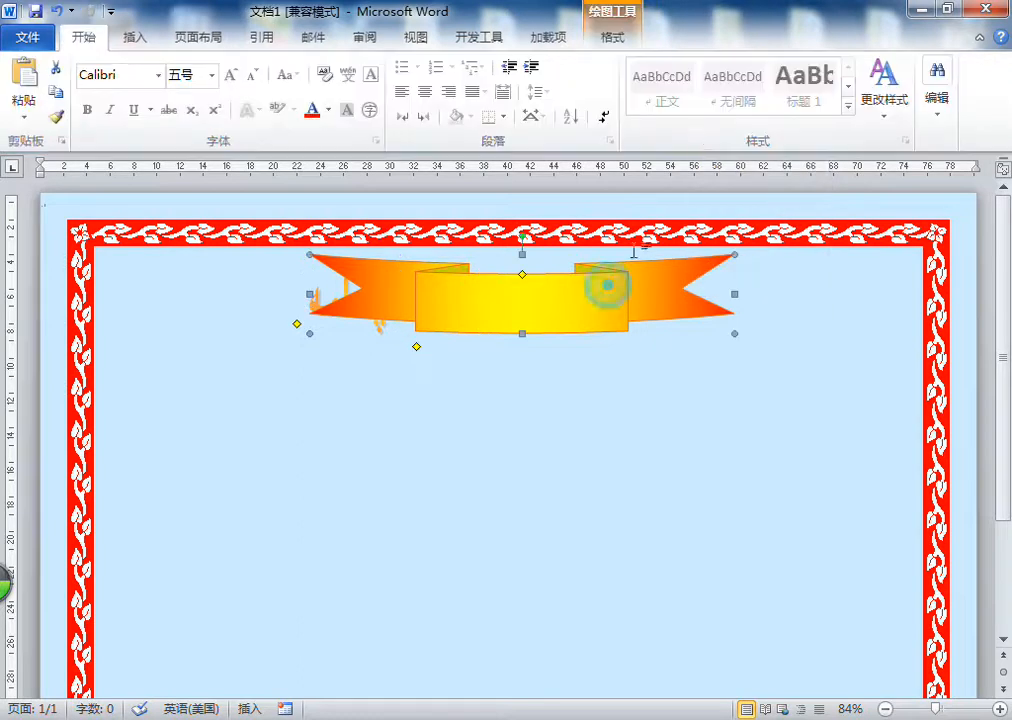
left_click(611, 36)
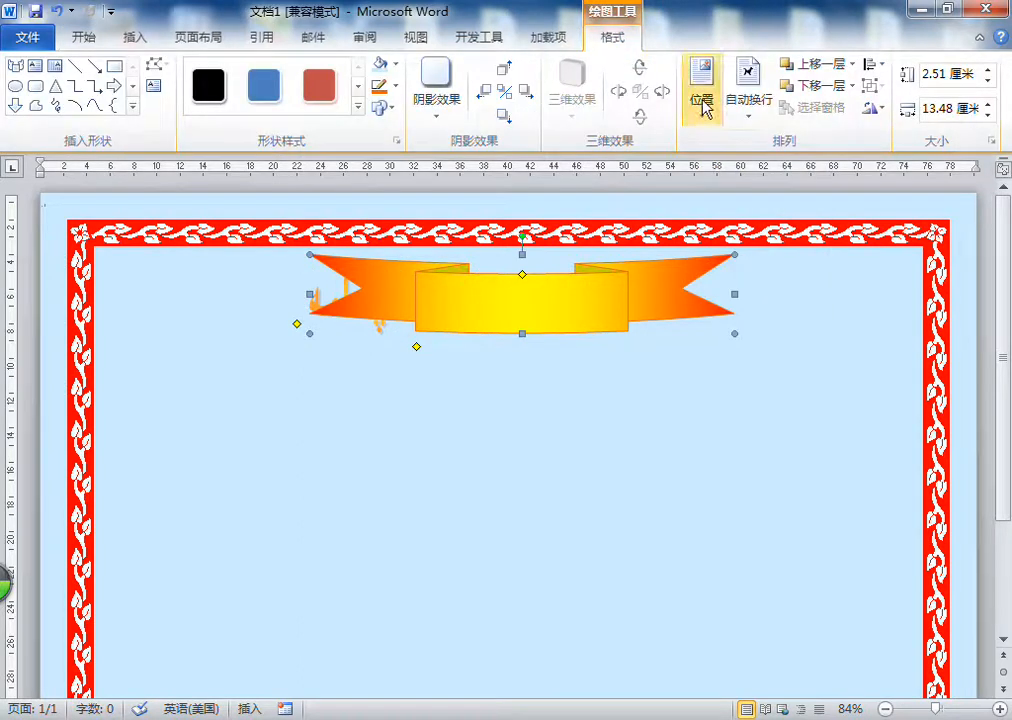
left_click(748, 88)
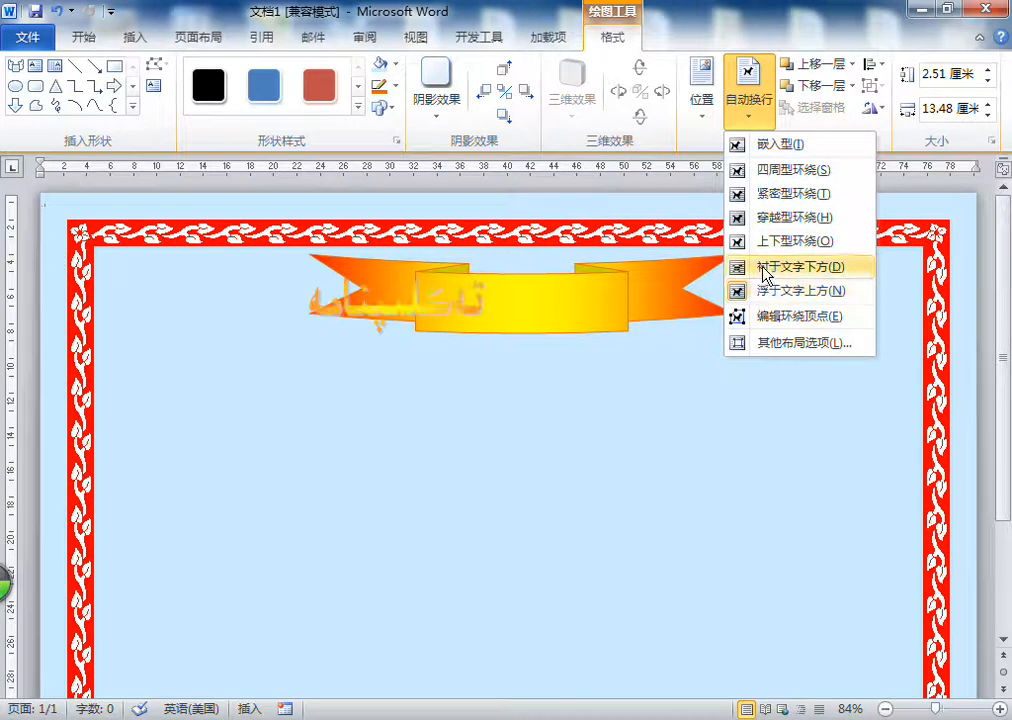
left_click(785, 217)
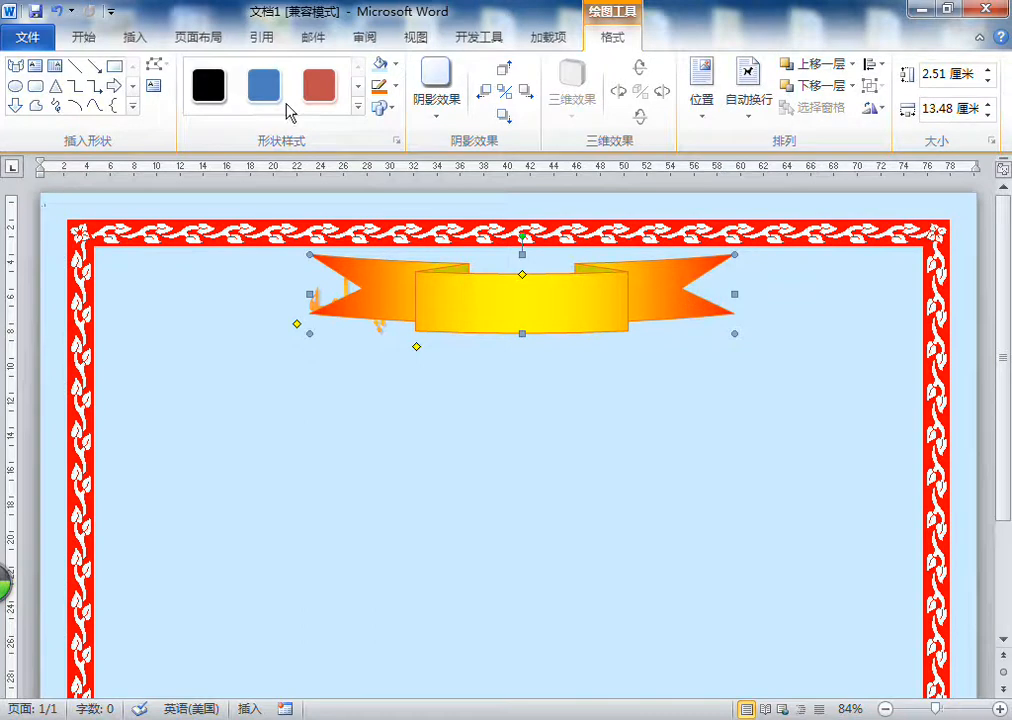
- Set the WordArt title's text wrapping to 浮于文字上方 and move it onto the yellow centre panel of the ribbon banner
left_click(347, 288)
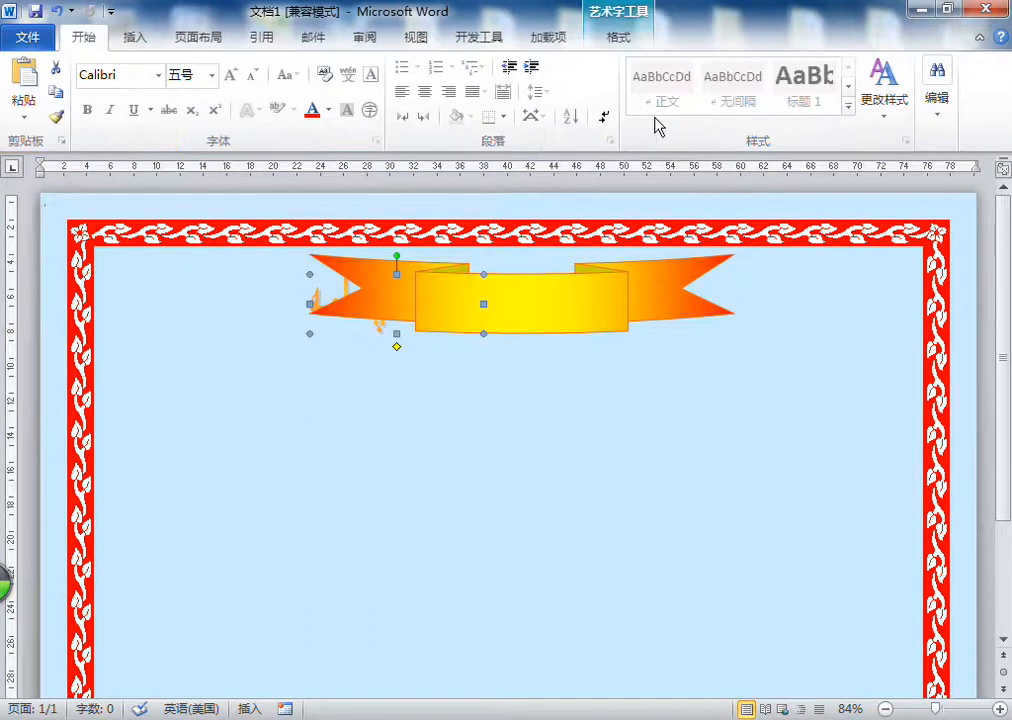
left_click(612, 38)
left_click(708, 100)
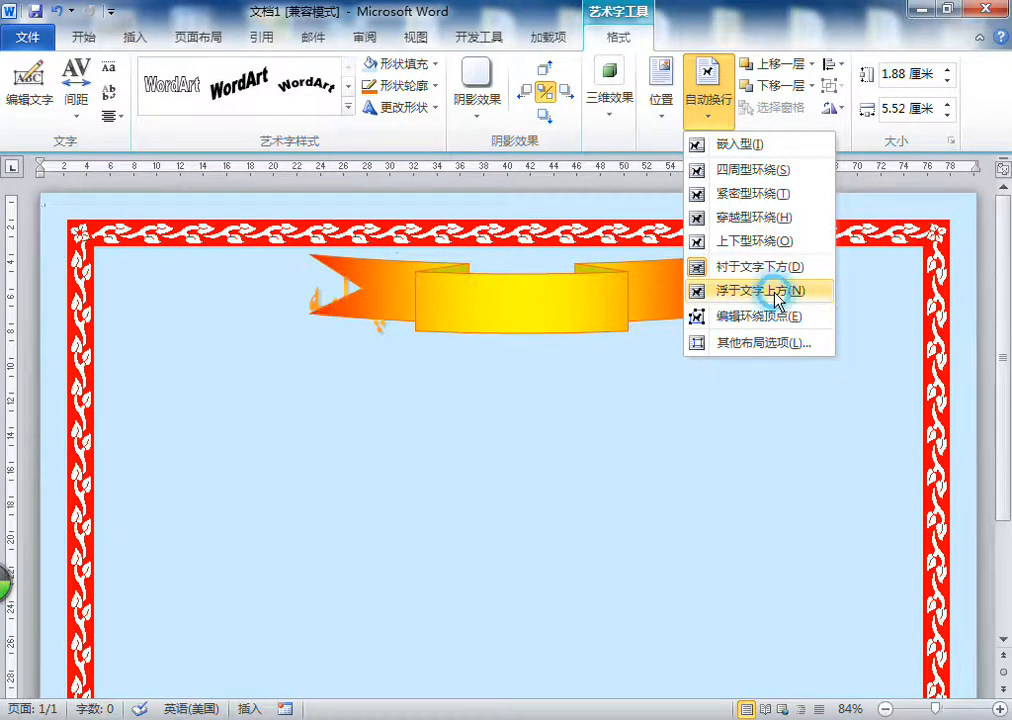
left_click(776, 291)
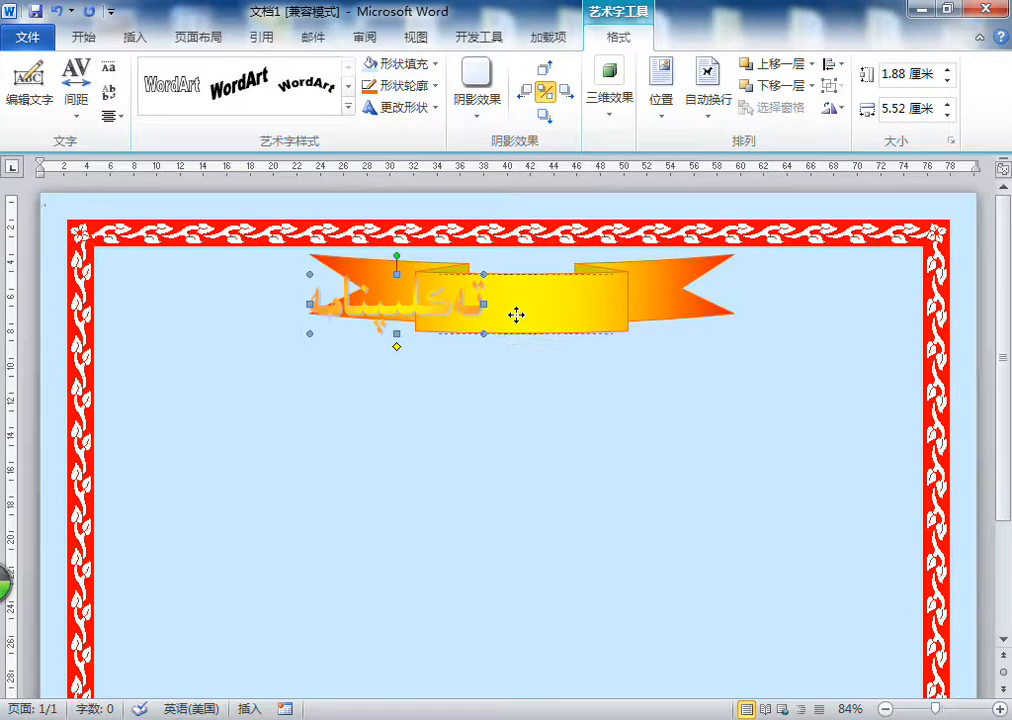
left_click_drag(521, 315, 522, 318)
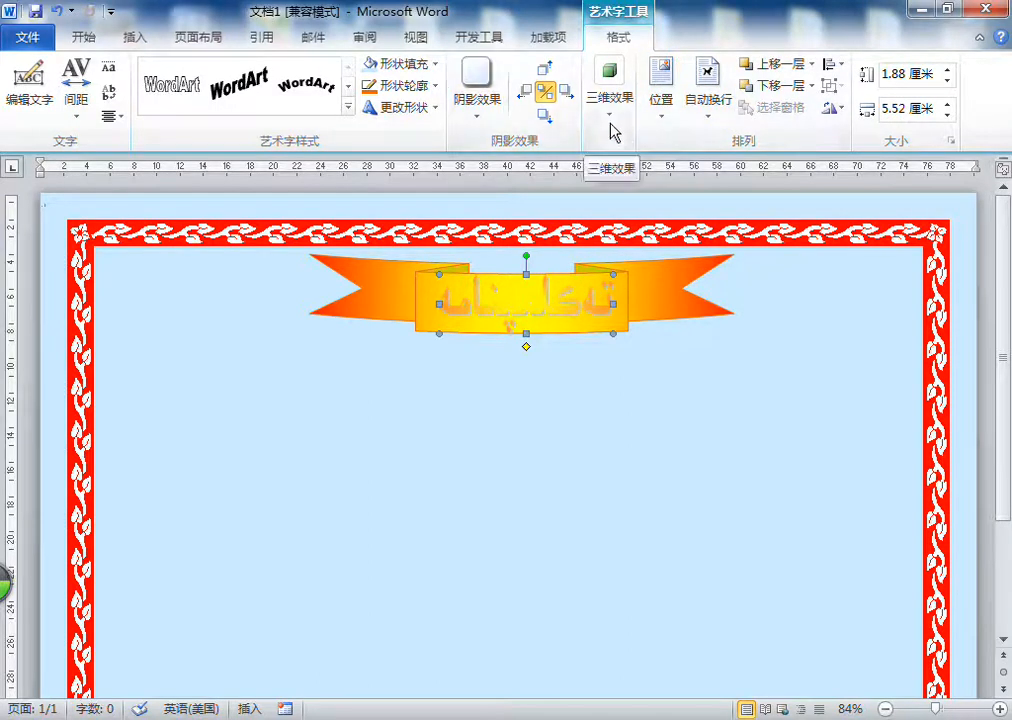
left_click(611, 120)
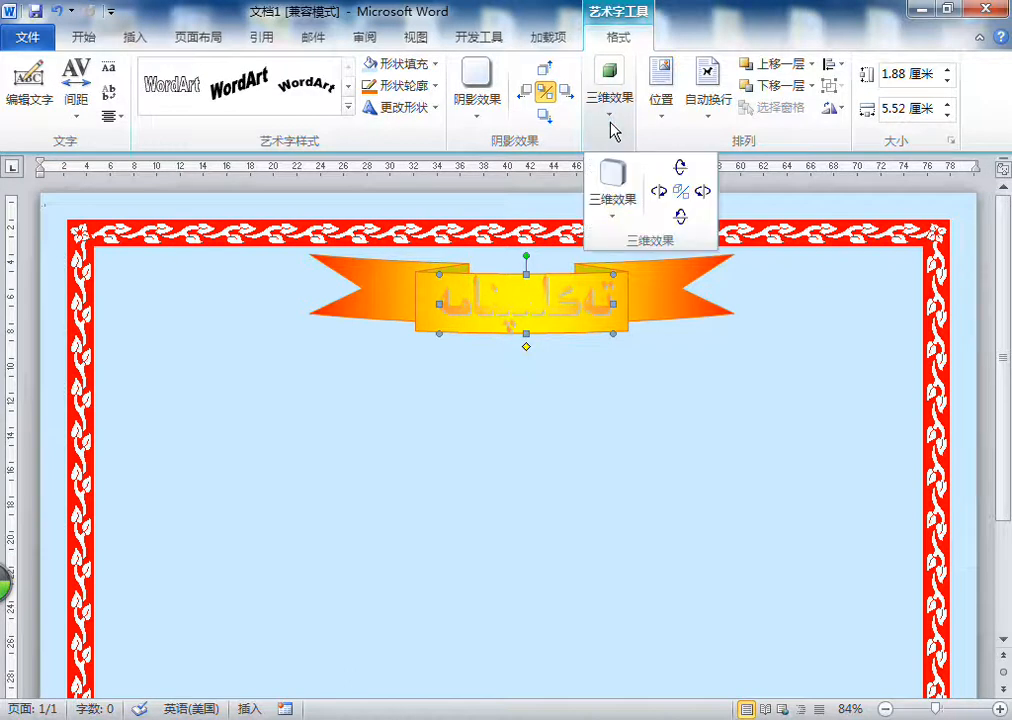
left_click(607, 120)
left_click(602, 127)
left_click(603, 128)
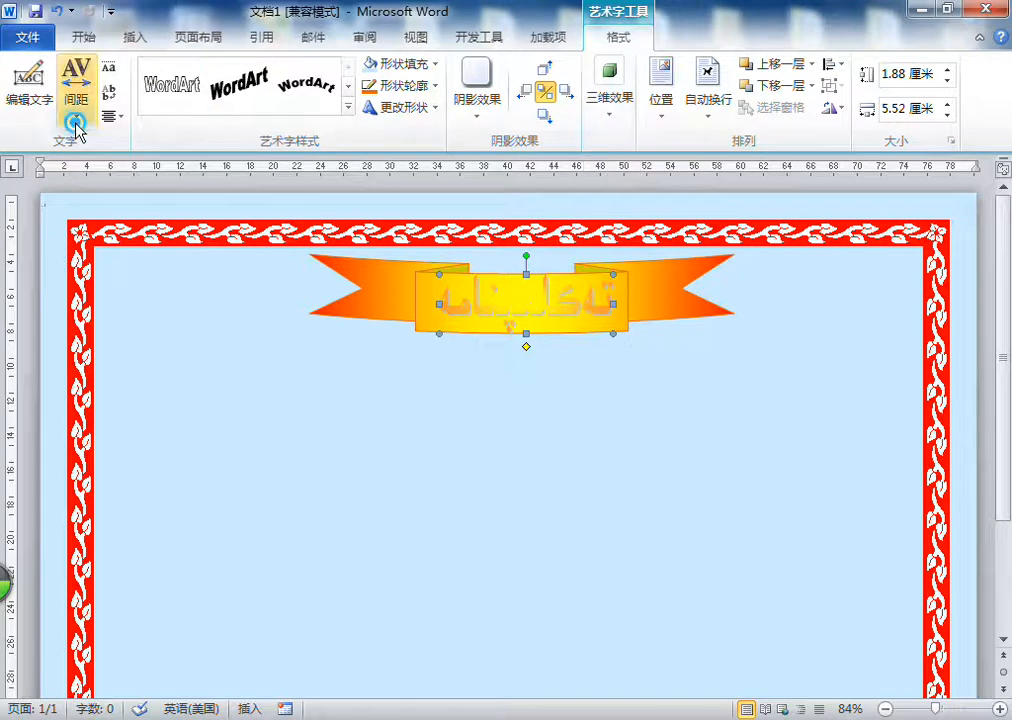
left_click(75, 120)
left_click(75, 120)
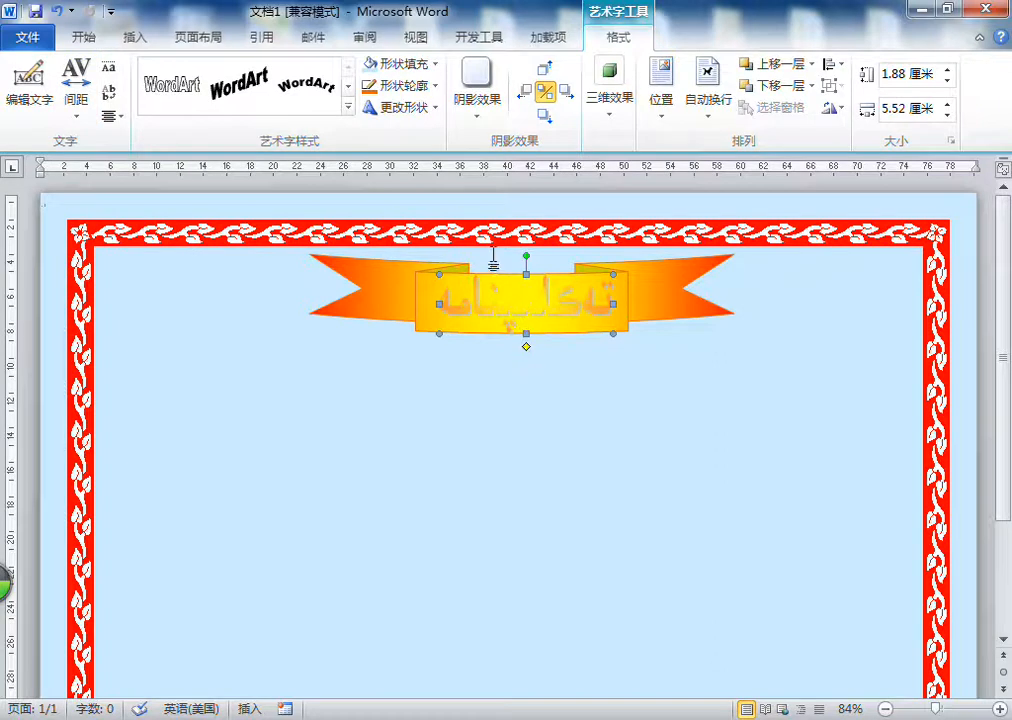
left_click(347, 107)
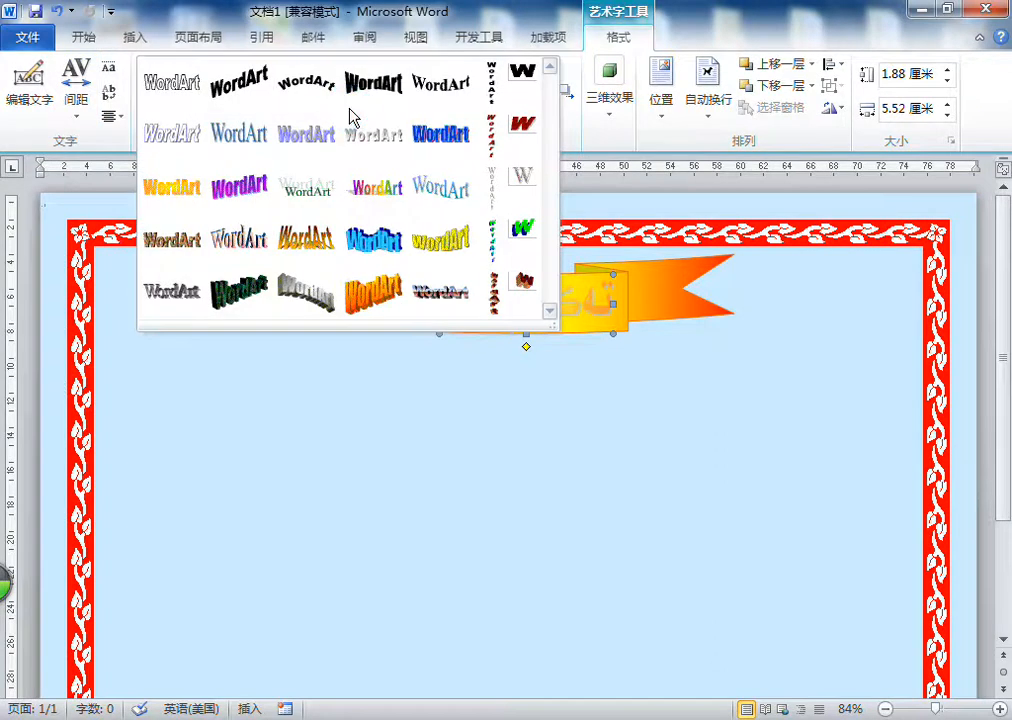
left_click(355, 11)
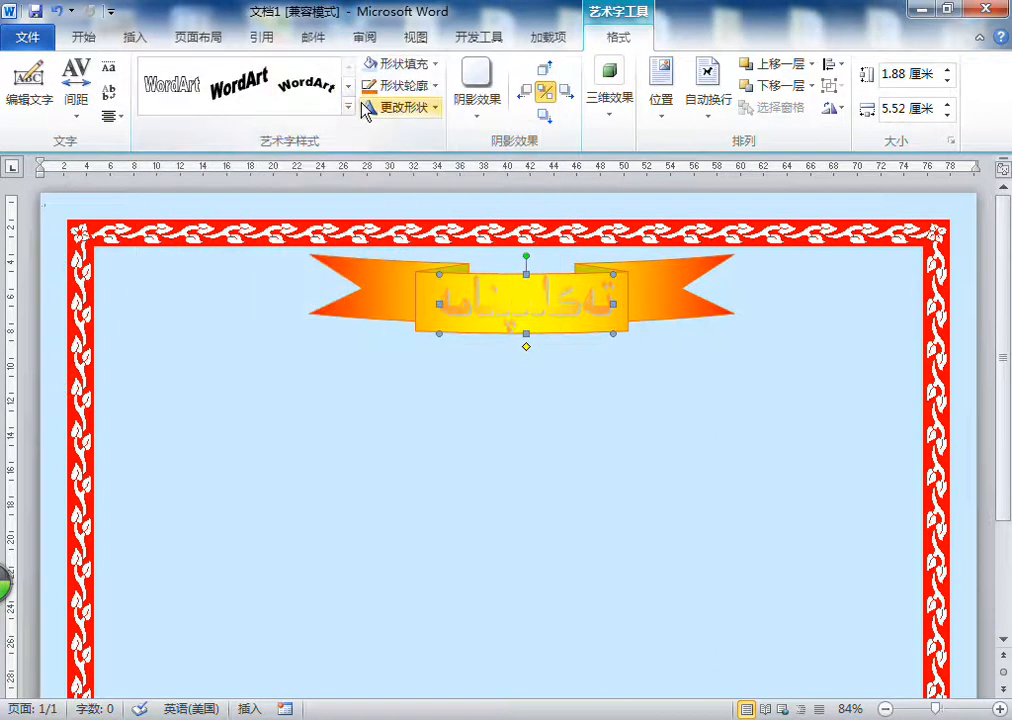
- Change the WordArt title to a downward-curving shape, nudge it up and widen it to about 6.21 cm within the banner's centre panel
left_click(368, 108)
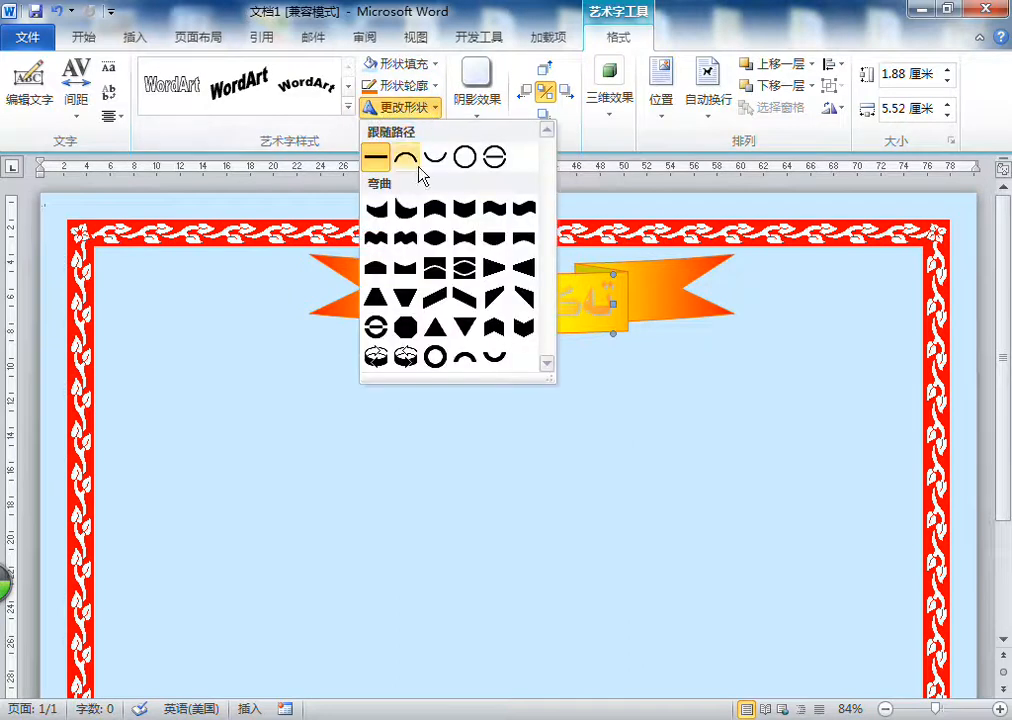
left_click(463, 207)
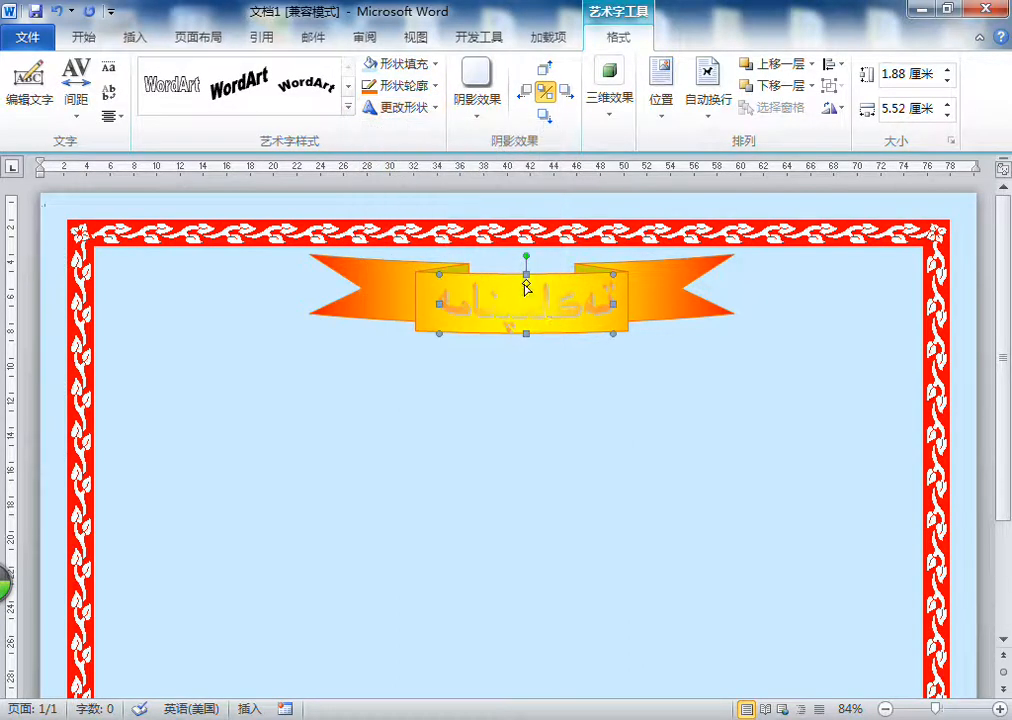
key("Up")
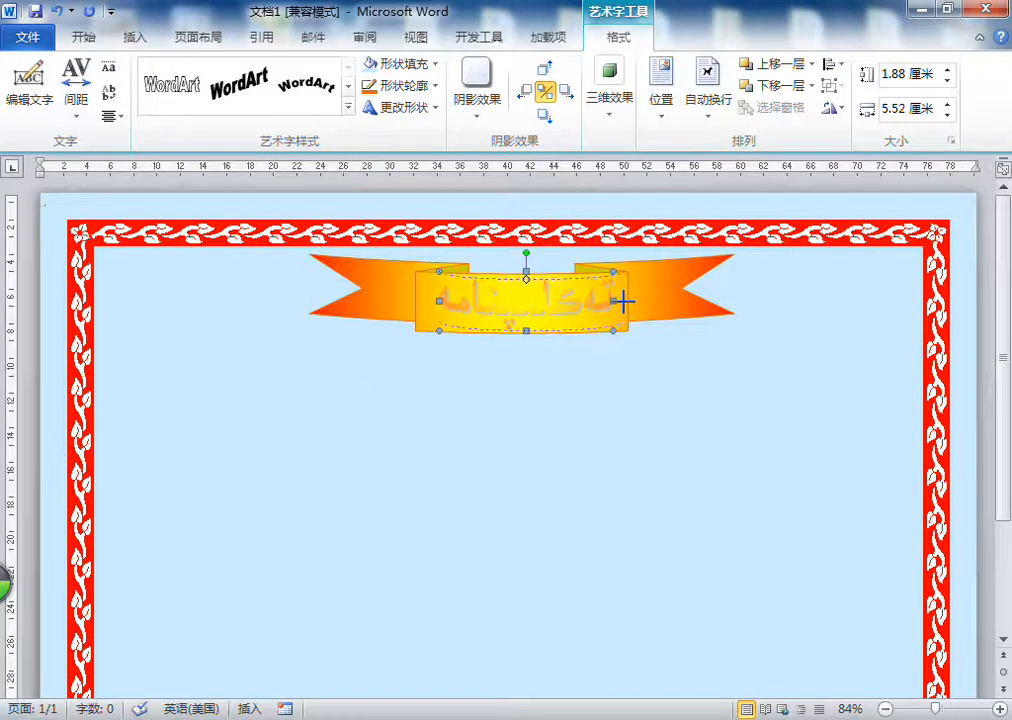
left_click_drag(614, 299, 625, 300)
left_click(429, 300)
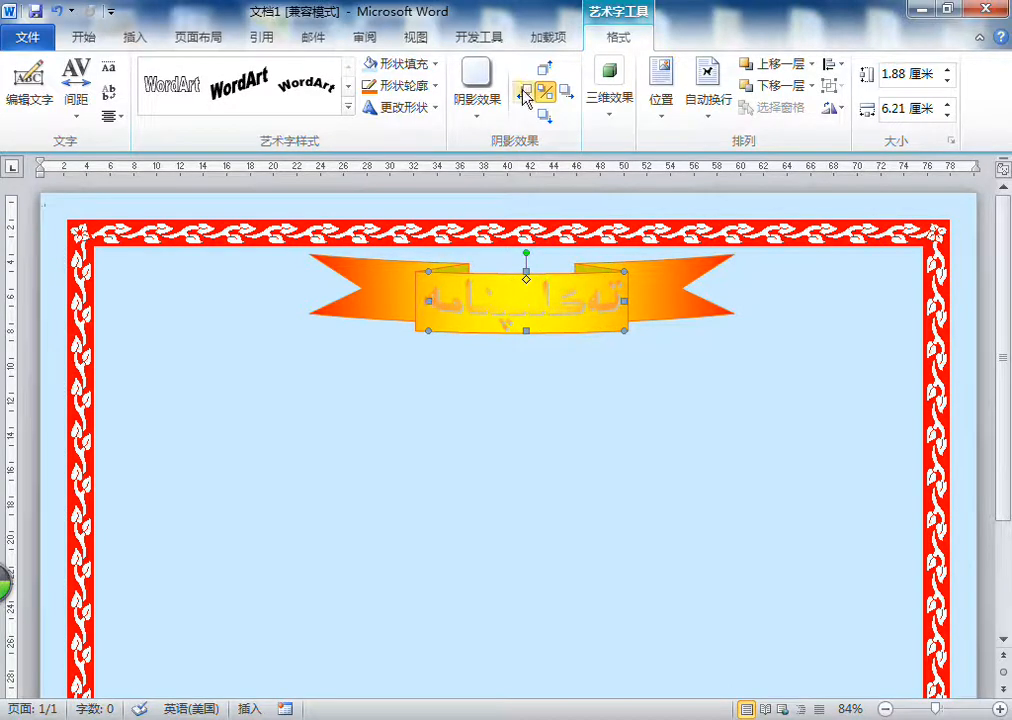
- Fill the WordArt title with standard red and remove its shadow effect
left_click(420, 64)
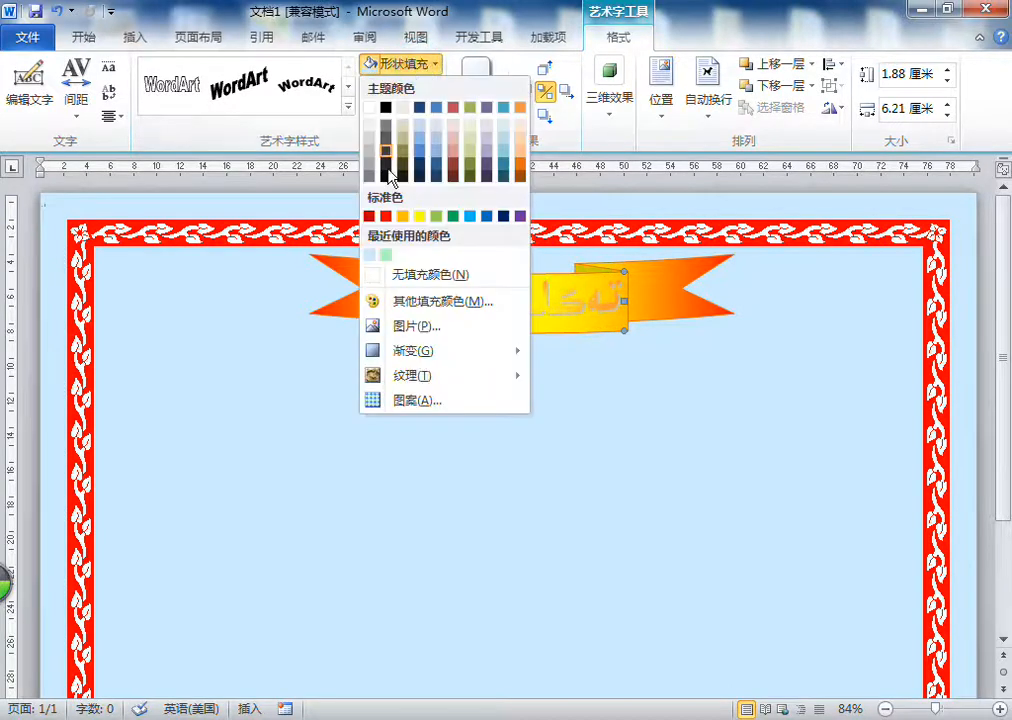
left_click(386, 217)
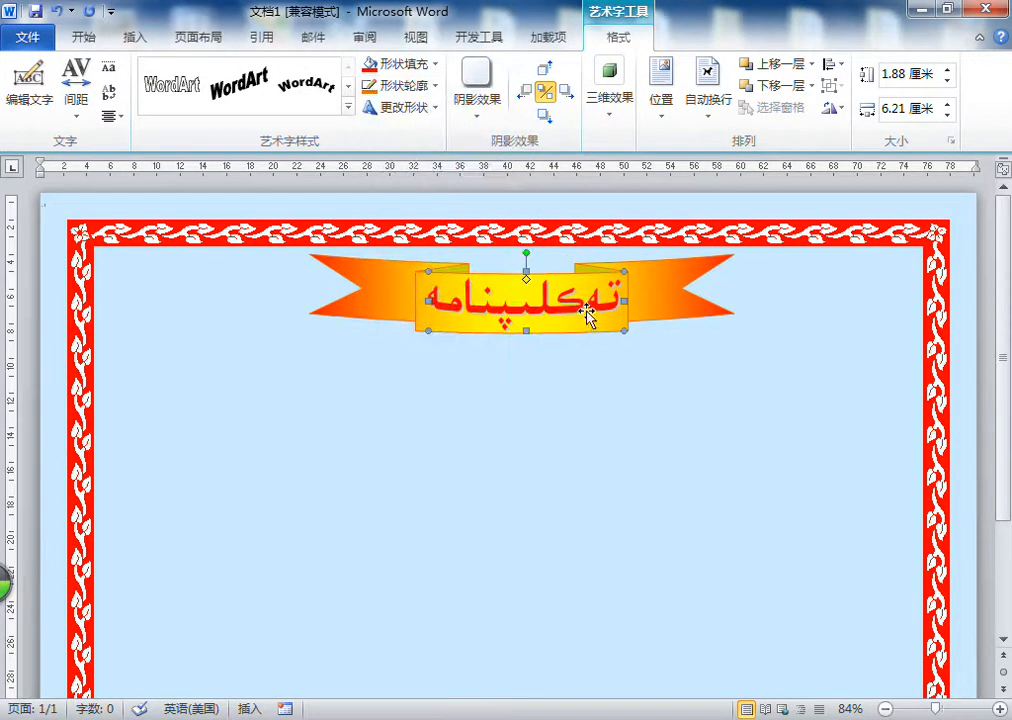
left_click(478, 97)
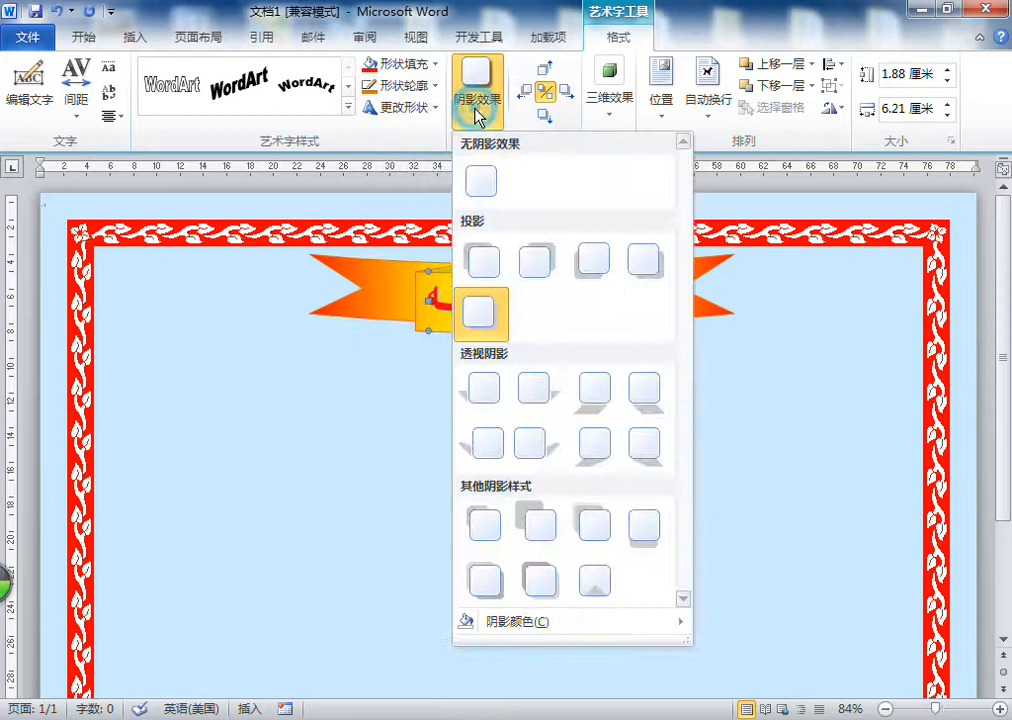
left_click(479, 184)
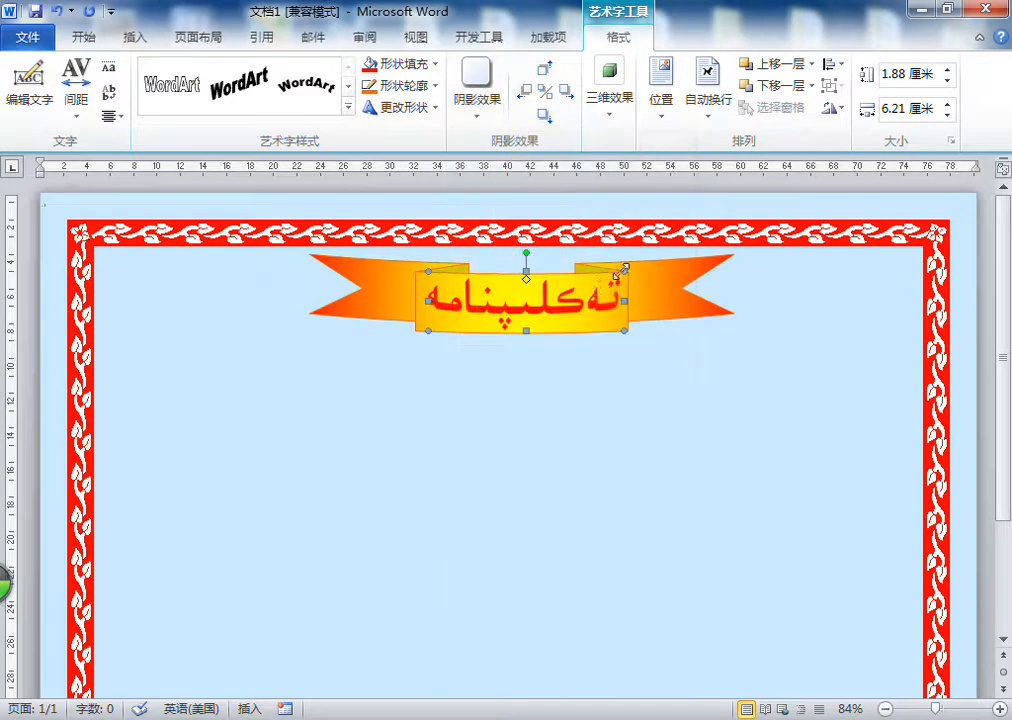
- Adjust the WordArt title's curvature and reduce its height to about 1.32 cm
left_click(527, 283)
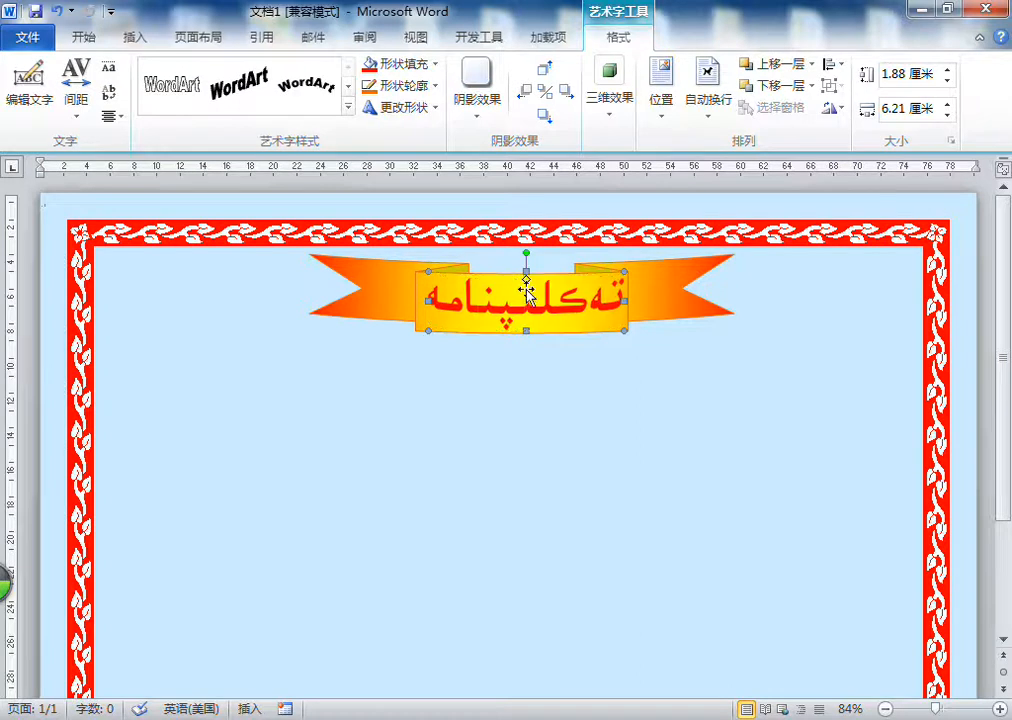
left_click(523, 314)
left_click_drag(522, 313, 523, 313)
left_click(528, 282)
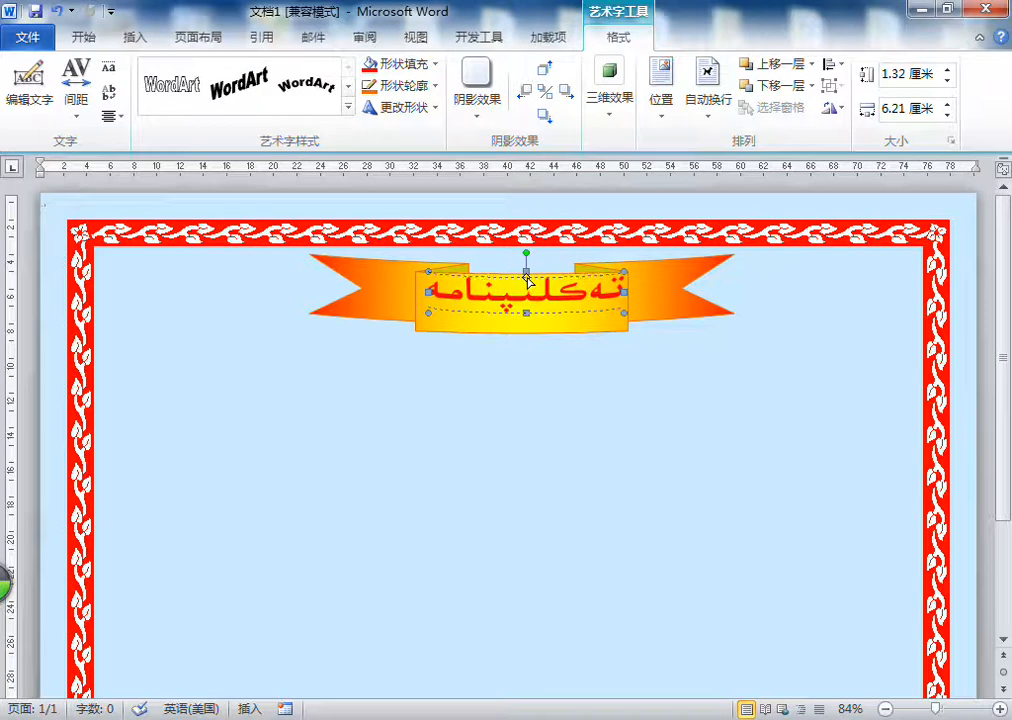
- Nudge the WordArt title down and slightly left until it is centred in the banner's yellow panel, and deselect it
key("ctrl+Down")
key("ctrl+Down")
key("ctrl+Down")
key("ctrl+Down")
key("ctrl+Down")
key("ctrl+Down")
key("ctrl+Down")
key("ctrl+Down")
key("ctrl+Down")
key("ctrl+Down")
key("ctrl+Down")
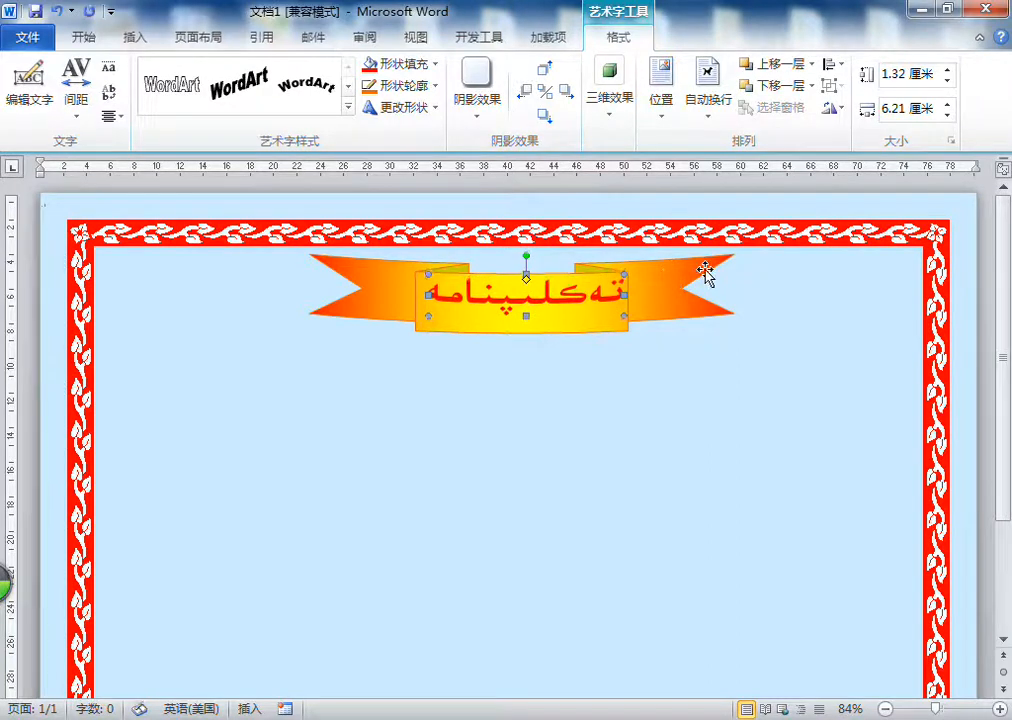
key("ctrl+Left")
key("ctrl+Up")
key("ctrl+Up")
key("ctrl+Up")
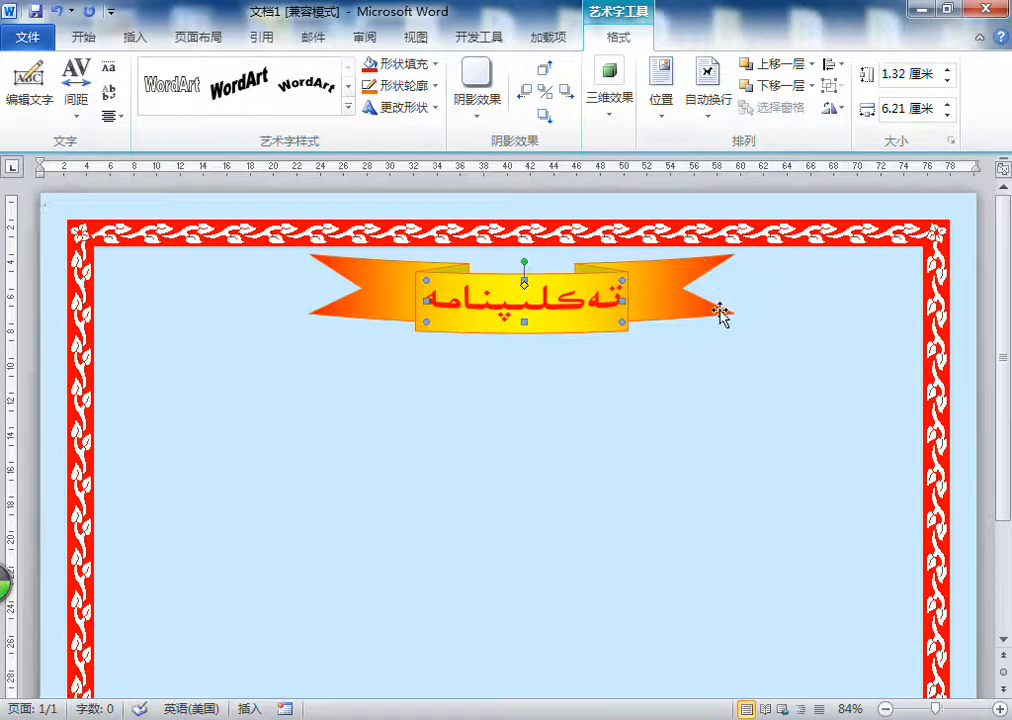
left_click(745, 345)
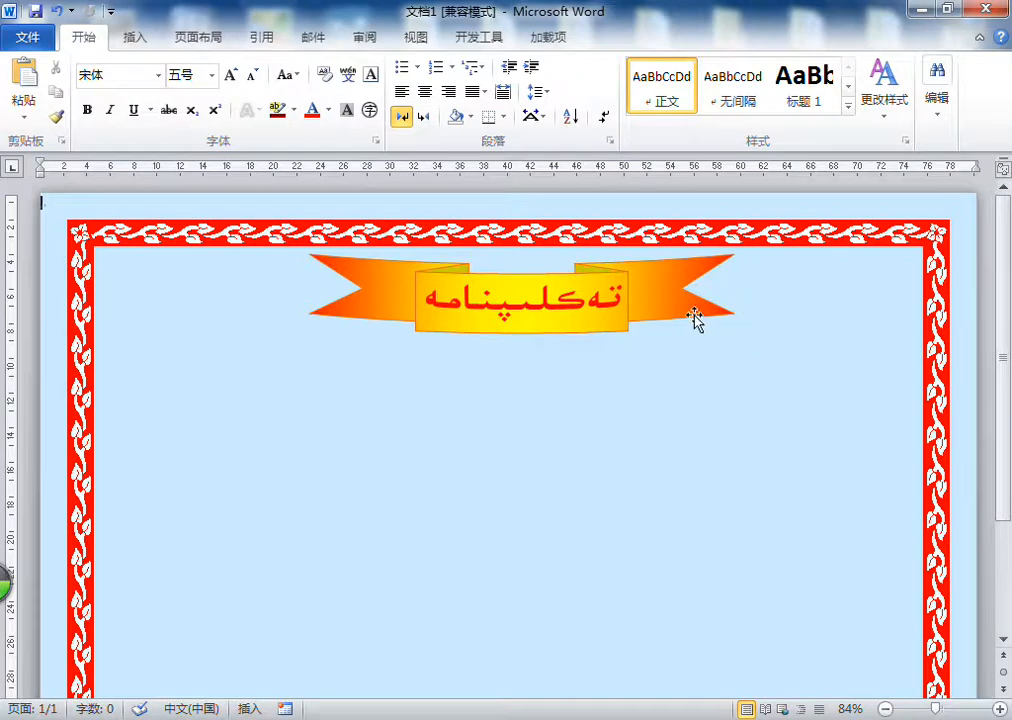
- Review the numbered layout sketch in Paint and return to the Word document
scroll(696, 316, "down", 3)
scroll(657, 480, "up", 2)
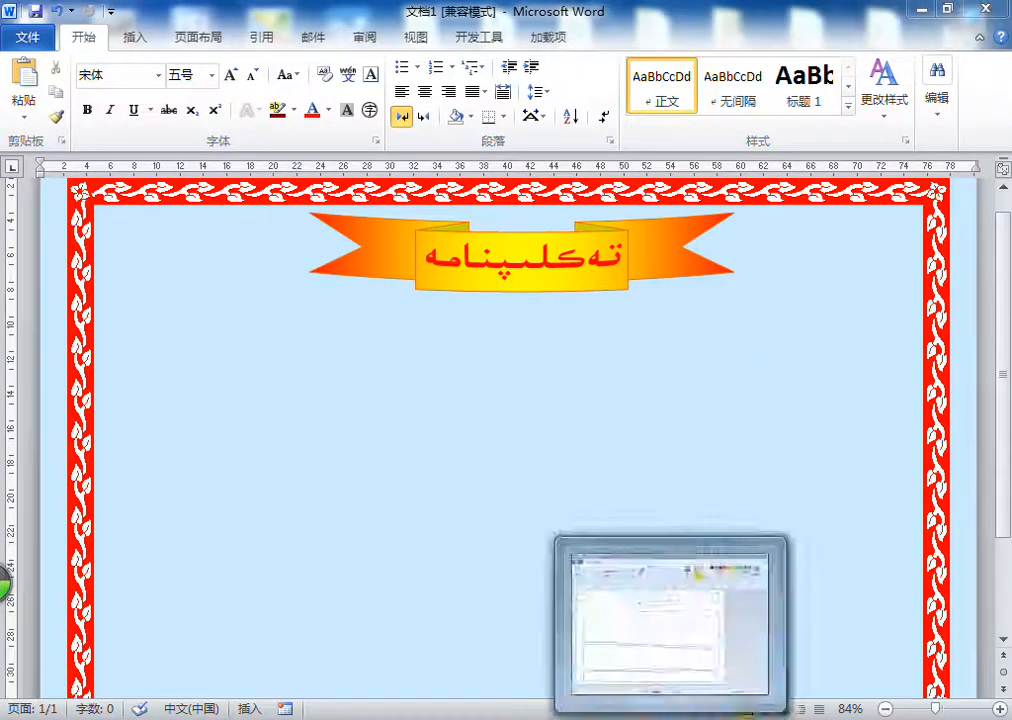
left_click(672, 716)
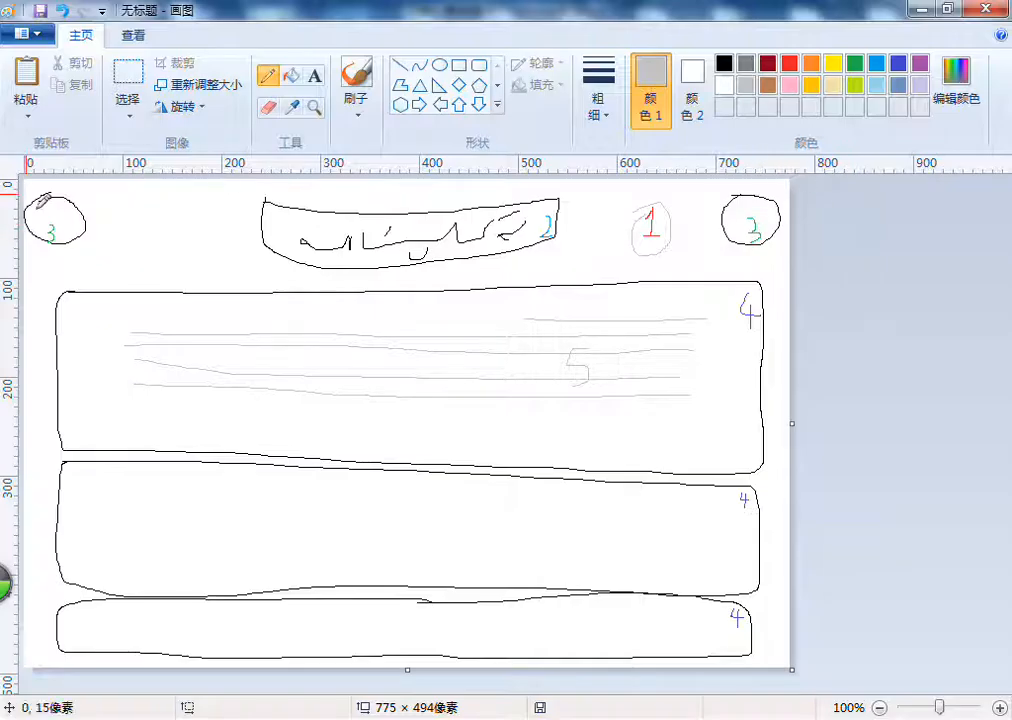
left_click(922, 12)
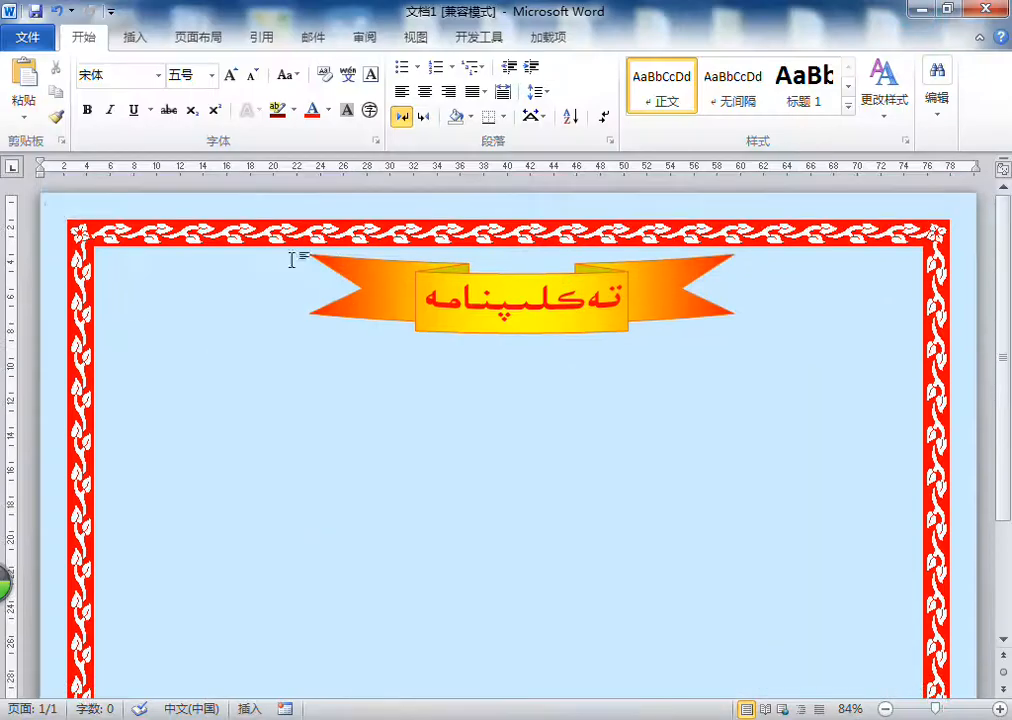
- Insert the blue-ring logo picture from the LIKSIYE\Images folder on drive D
left_click(134, 37)
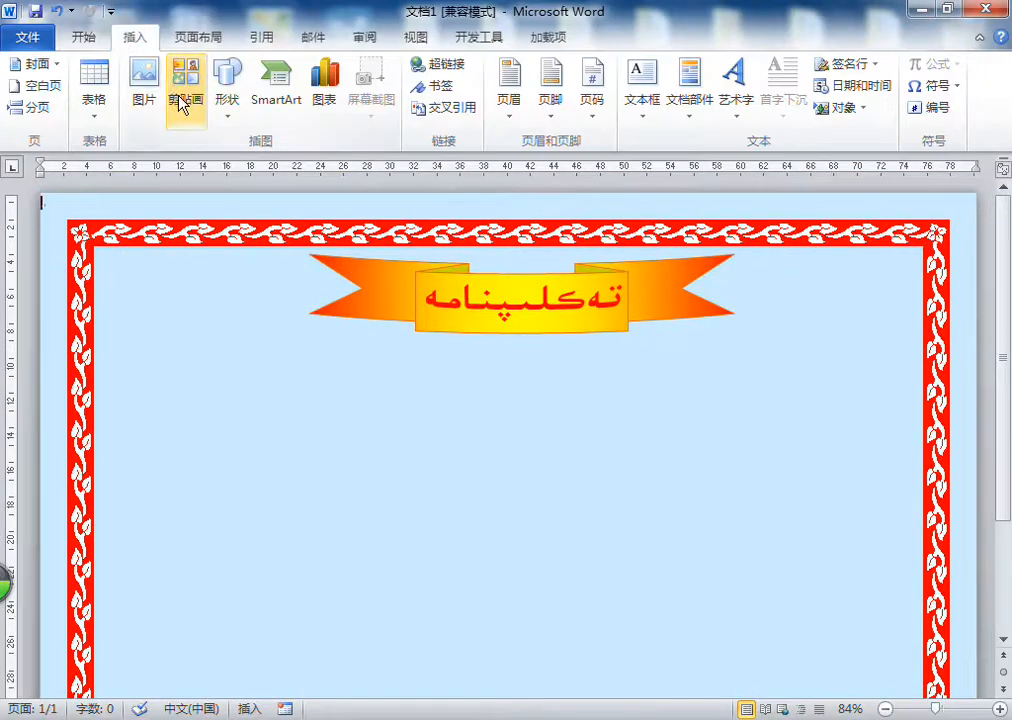
left_click(145, 90)
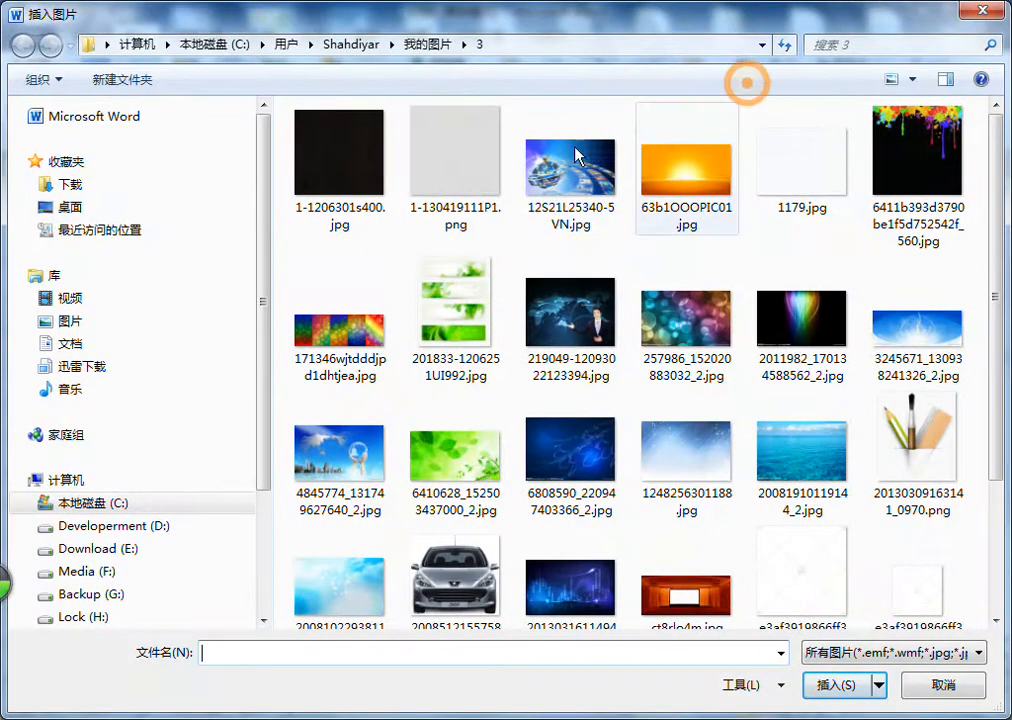
left_click(66, 322)
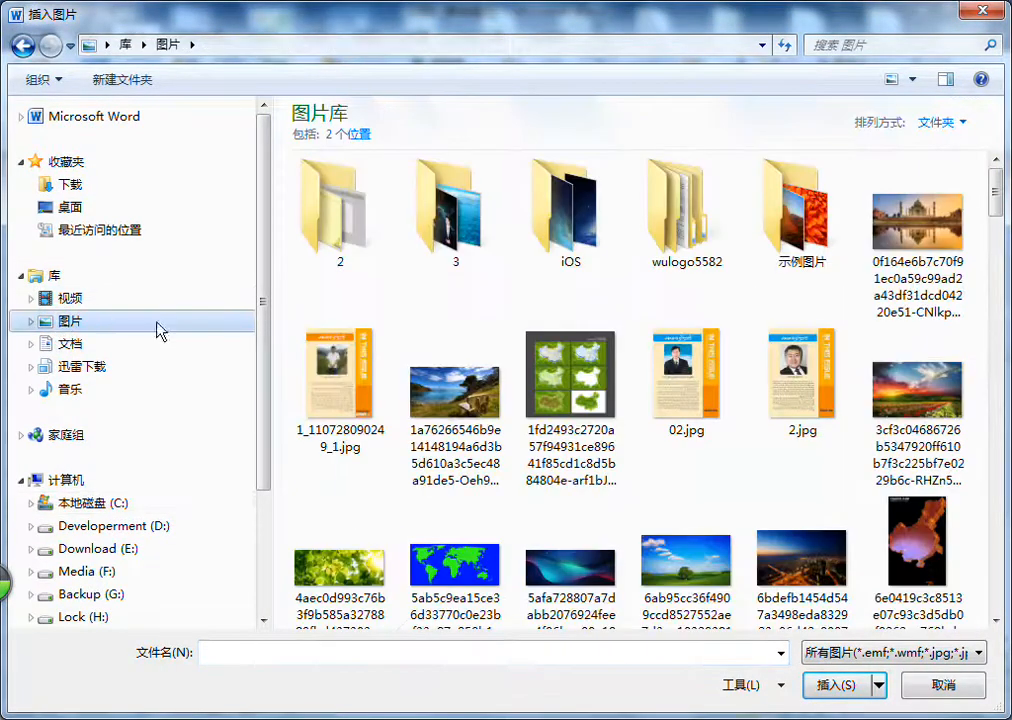
left_click(82, 529)
scroll(876, 335, "down", 3)
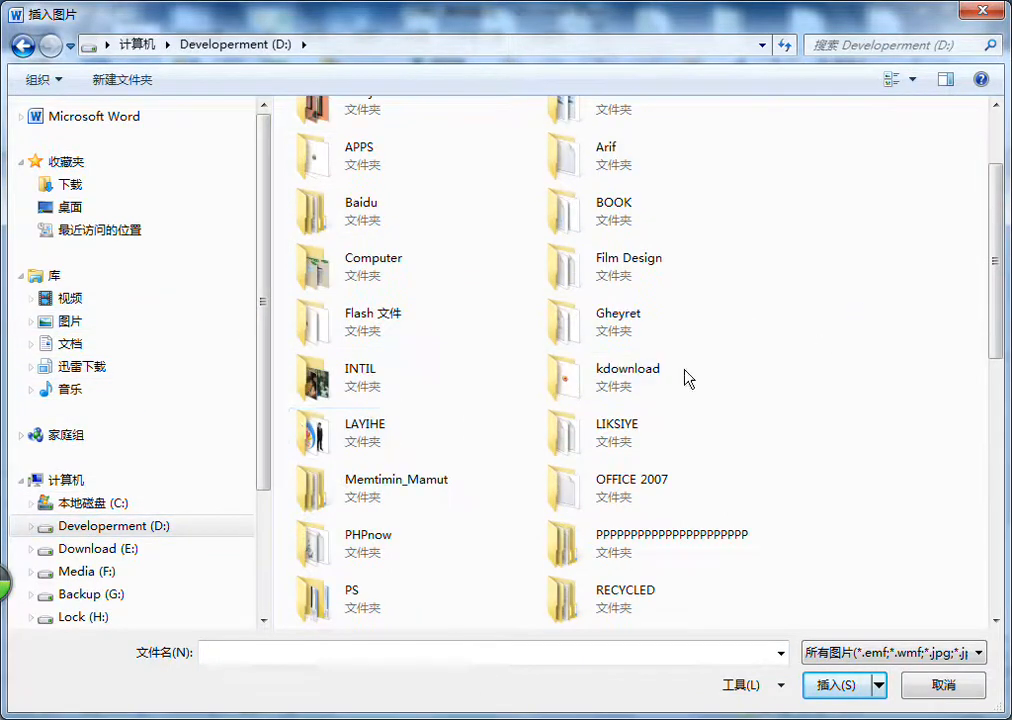
left_click(325, 430)
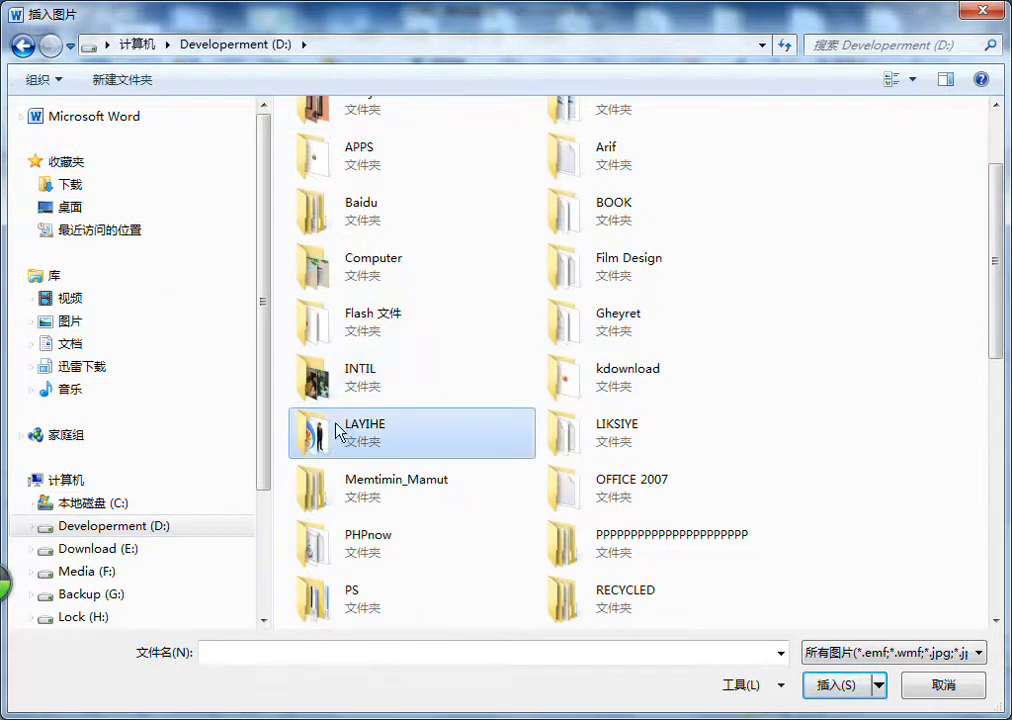
double_click(594, 429)
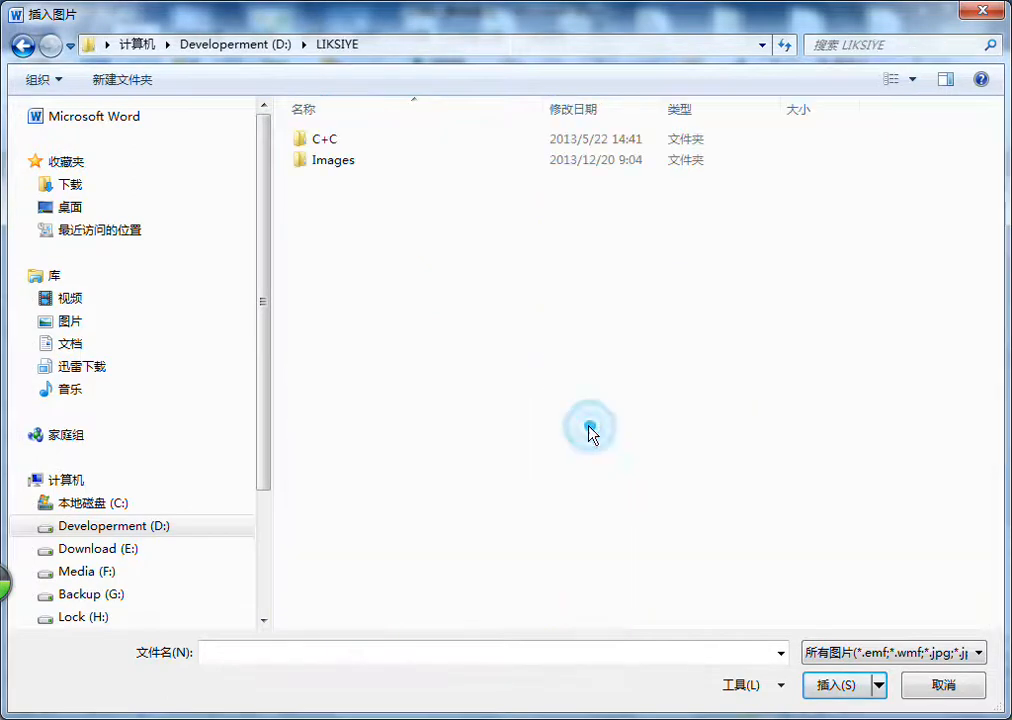
double_click(330, 161)
left_click_drag(996, 195, 996, 397)
double_click(422, 545)
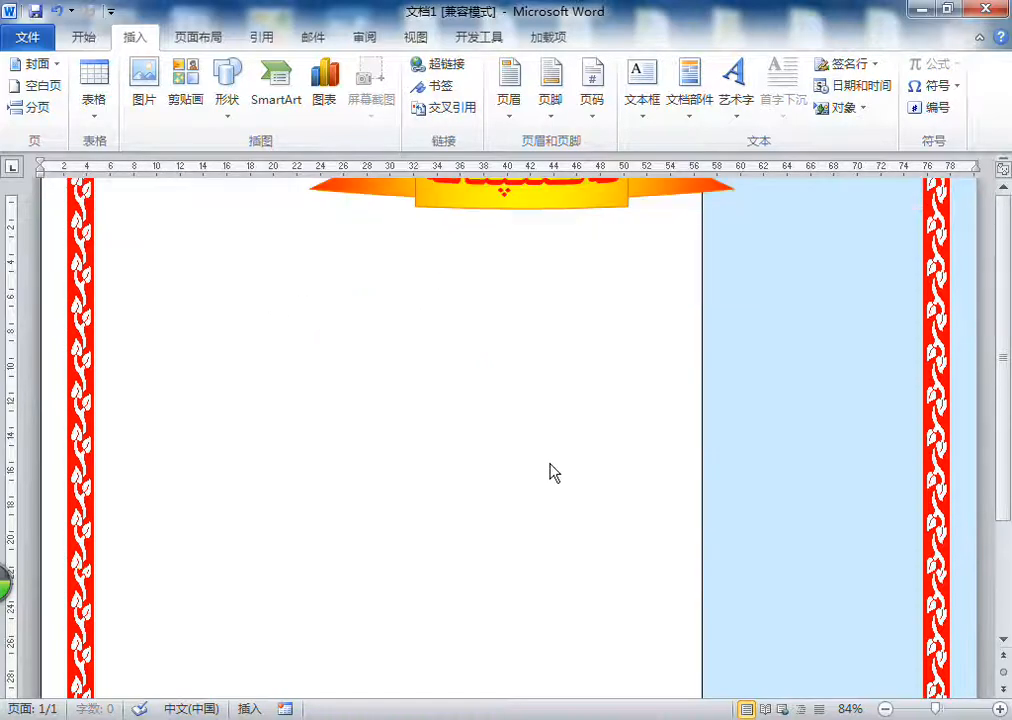
- Delete the inserted logo picture from the page
scroll(549, 463, "up", 3)
scroll(600, 443, "down", 3)
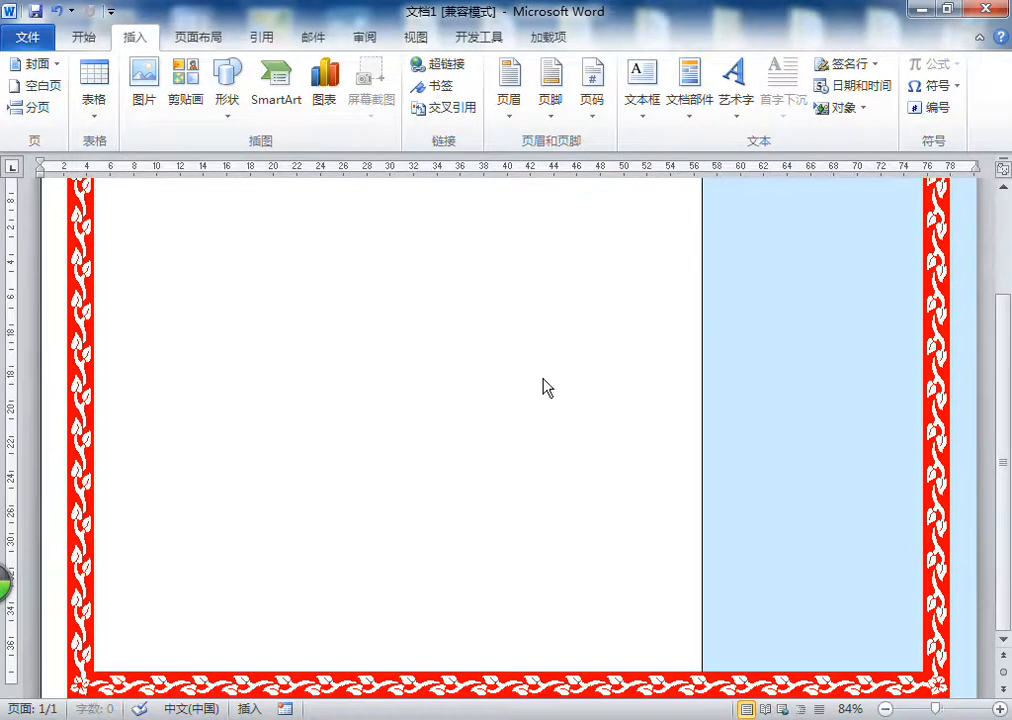
scroll(543, 378, "up", 3)
left_click(407, 384)
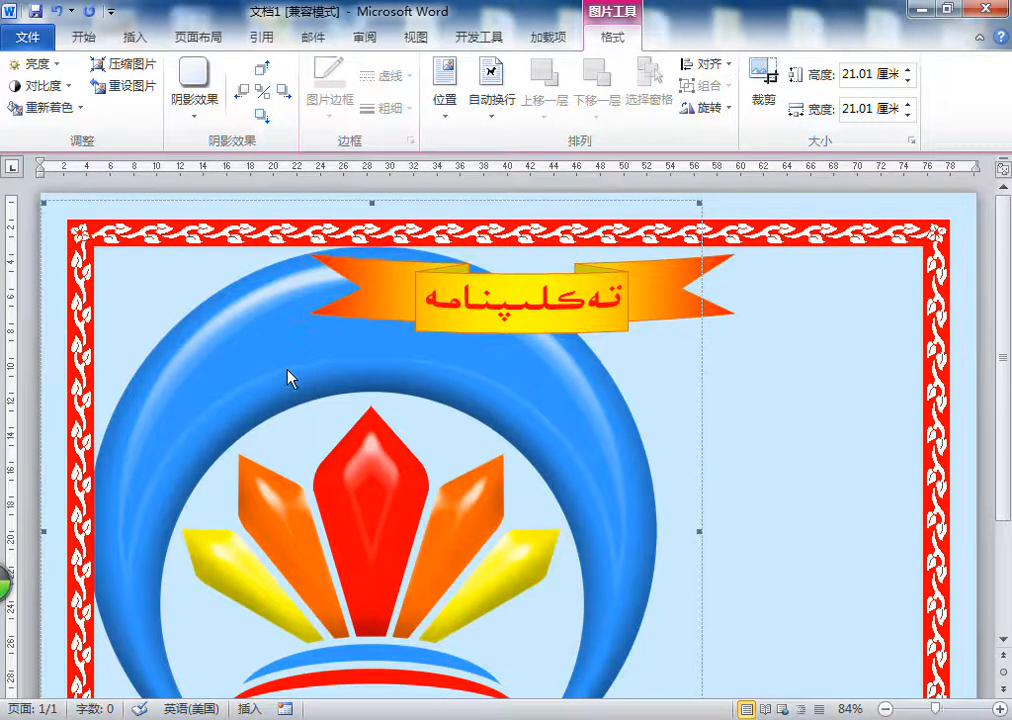
key("Delete")
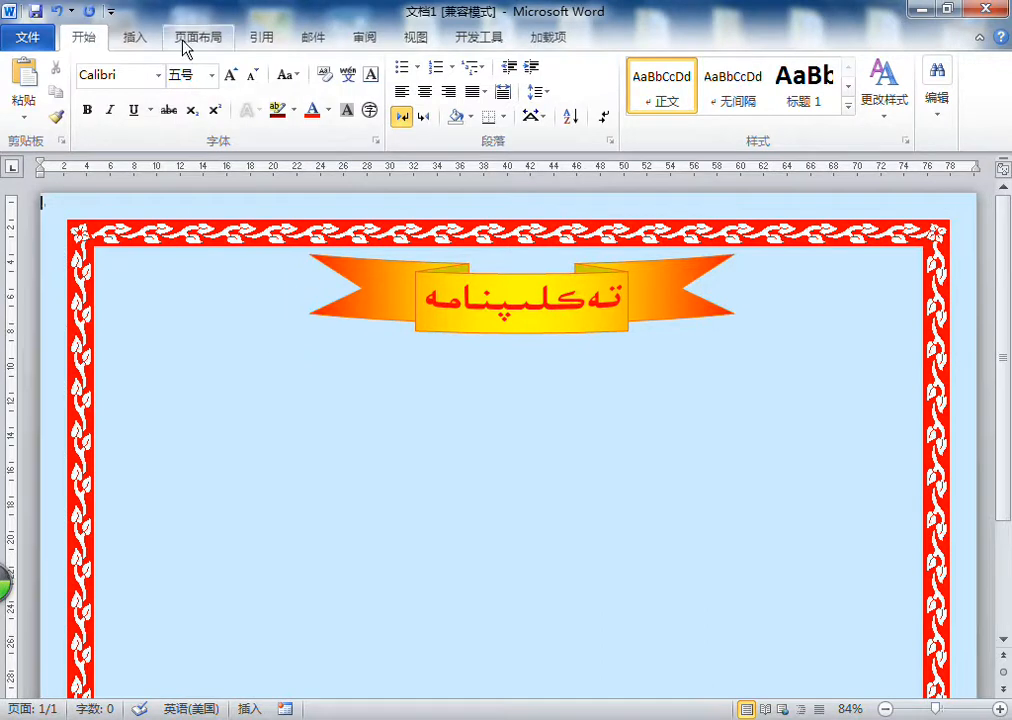
- Insert Shahdiyarsoft Logo.jpg from the LIKSIYE\Images folder, and delete it from the page again
left_click(138, 39)
left_click(167, 108)
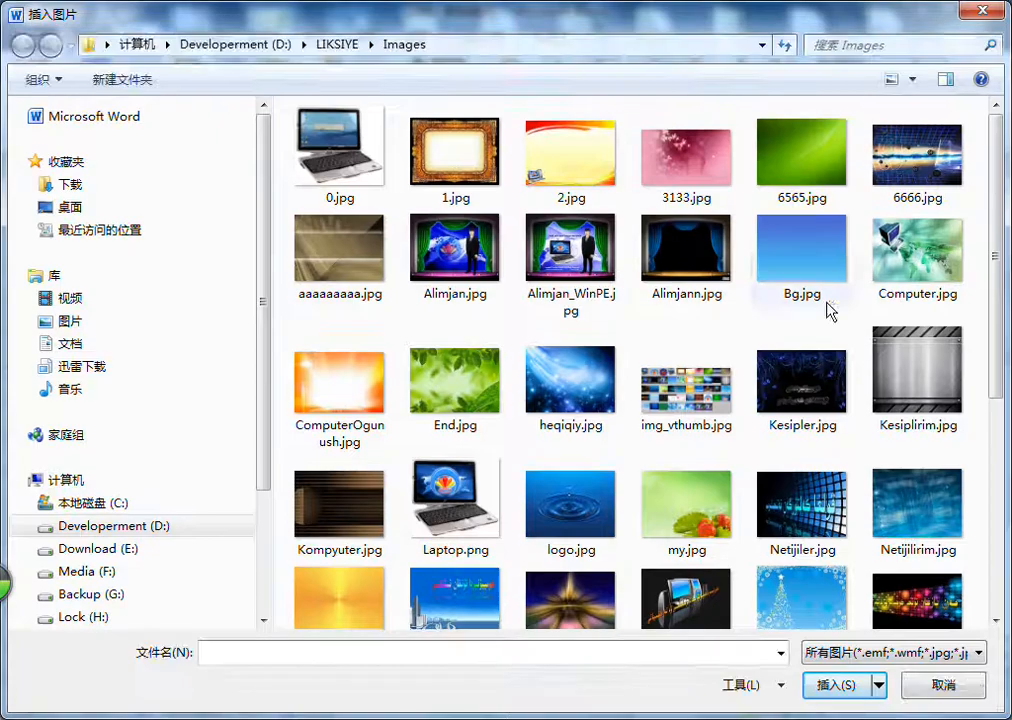
left_click_drag(996, 289, 1000, 453)
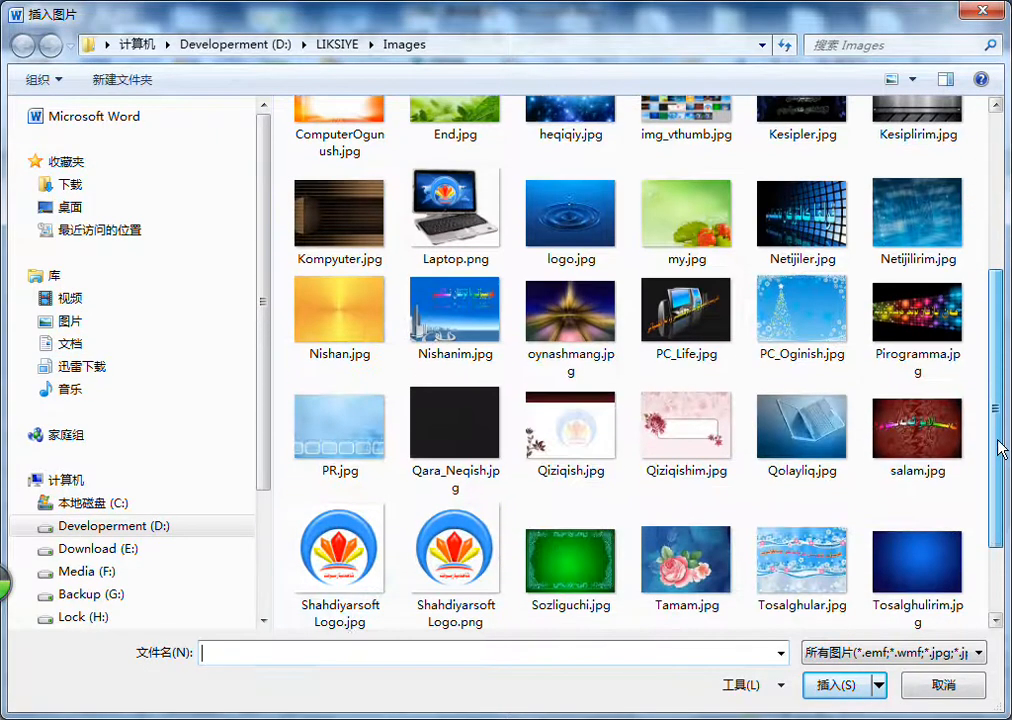
left_click(340, 590)
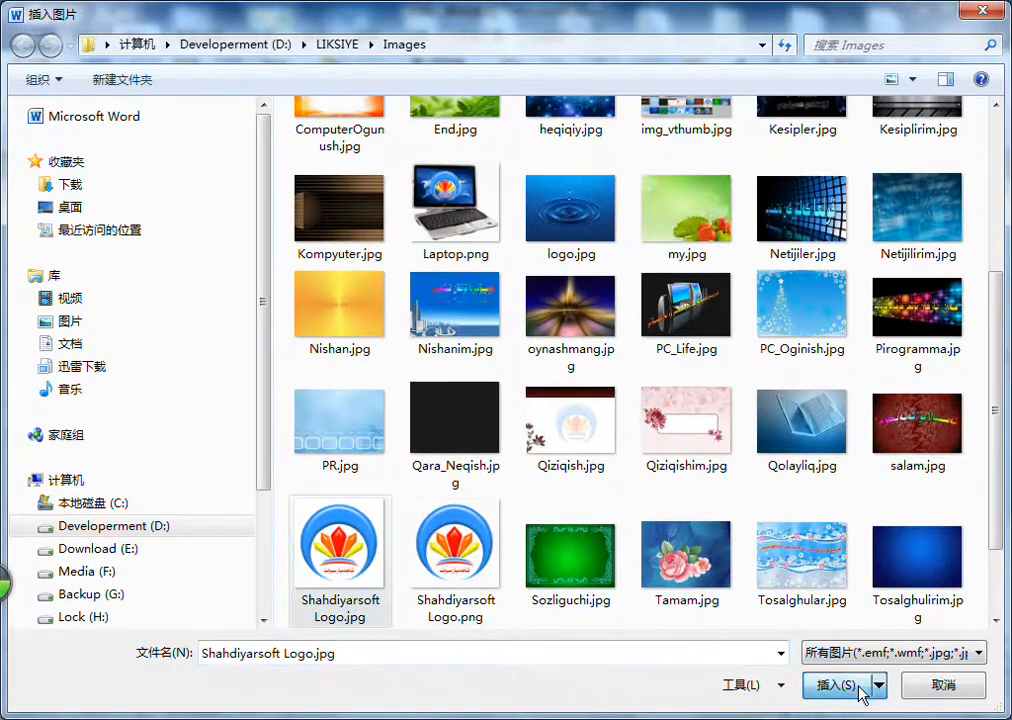
left_click(862, 686)
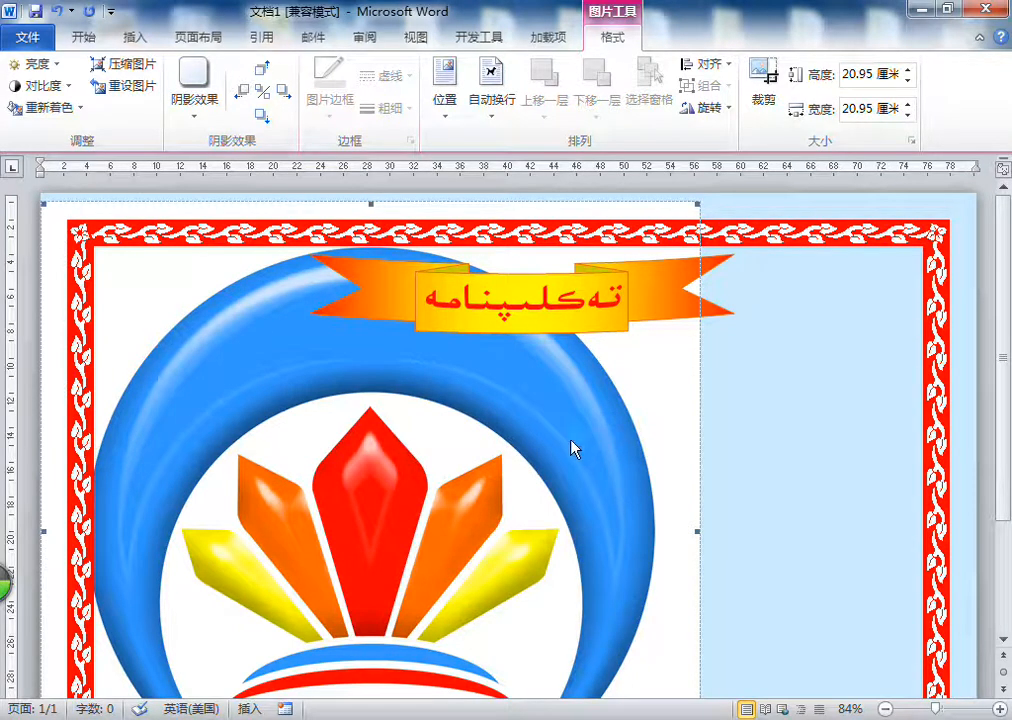
key("Delete")
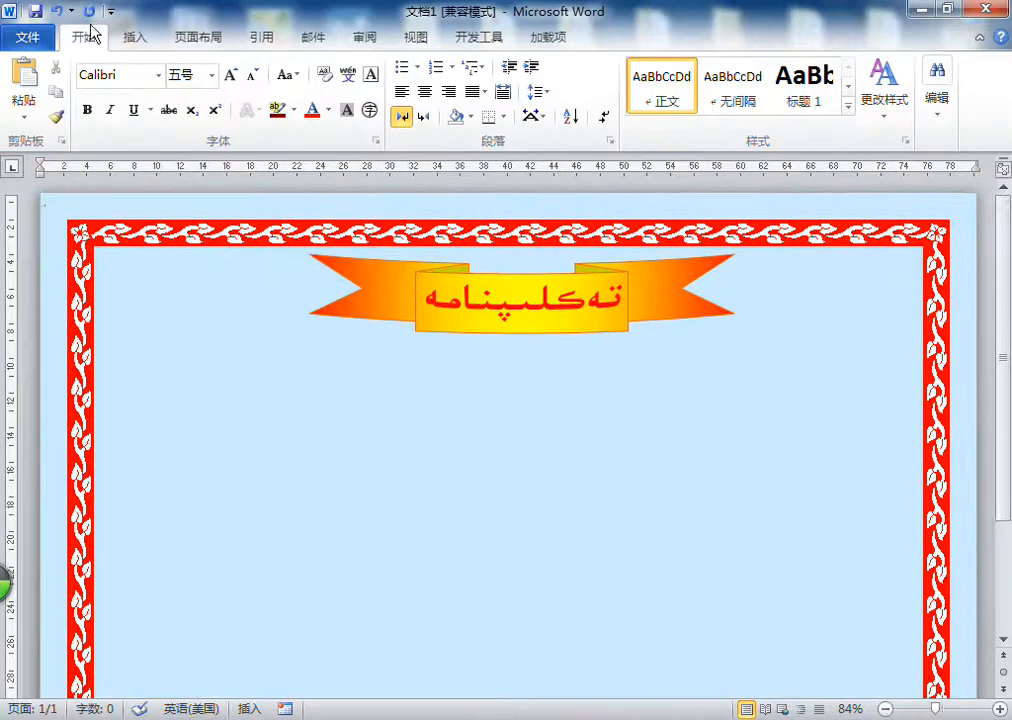
- Insert the transparent logo picture Shahdiyarsoft Logo.png from the LIKSIYE\Images folder
left_click(135, 37)
left_click(147, 102)
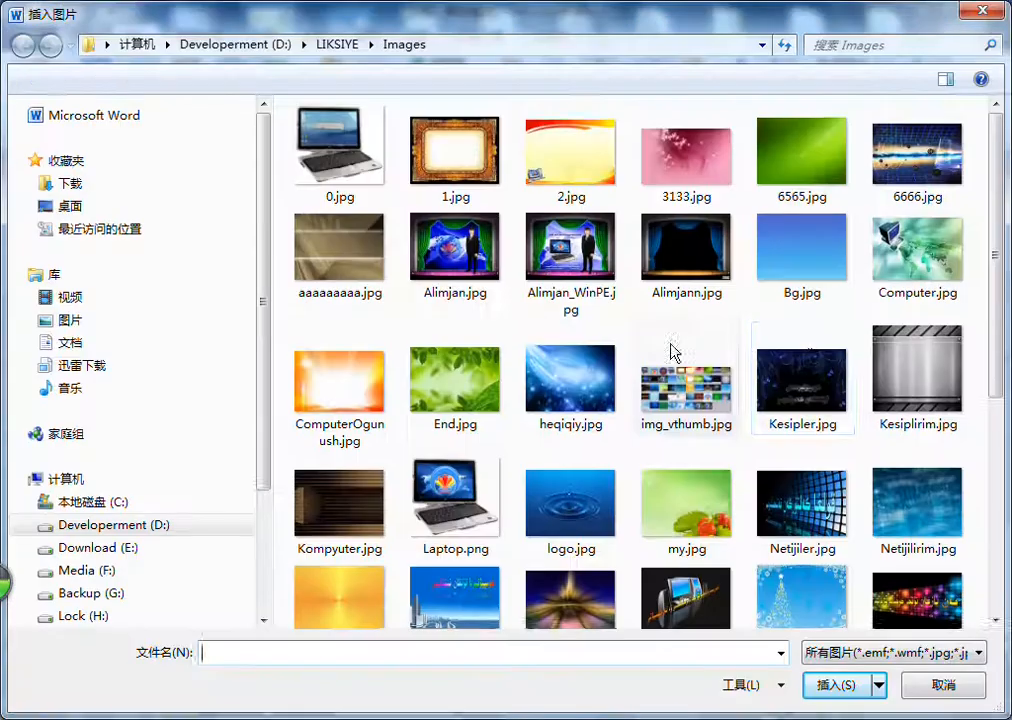
scroll(802, 330, "down", 5)
left_click(430, 445)
double_click(447, 433)
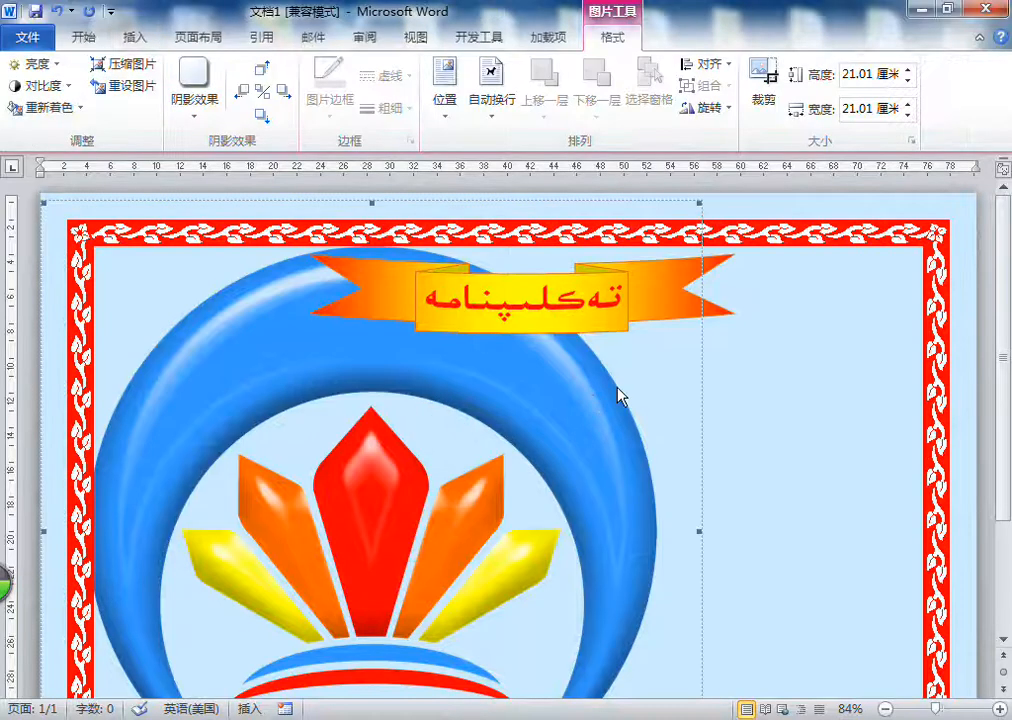
- Shrink the inserted logo proportionally to about 7.21 cm square
scroll(660, 452, "down", 3)
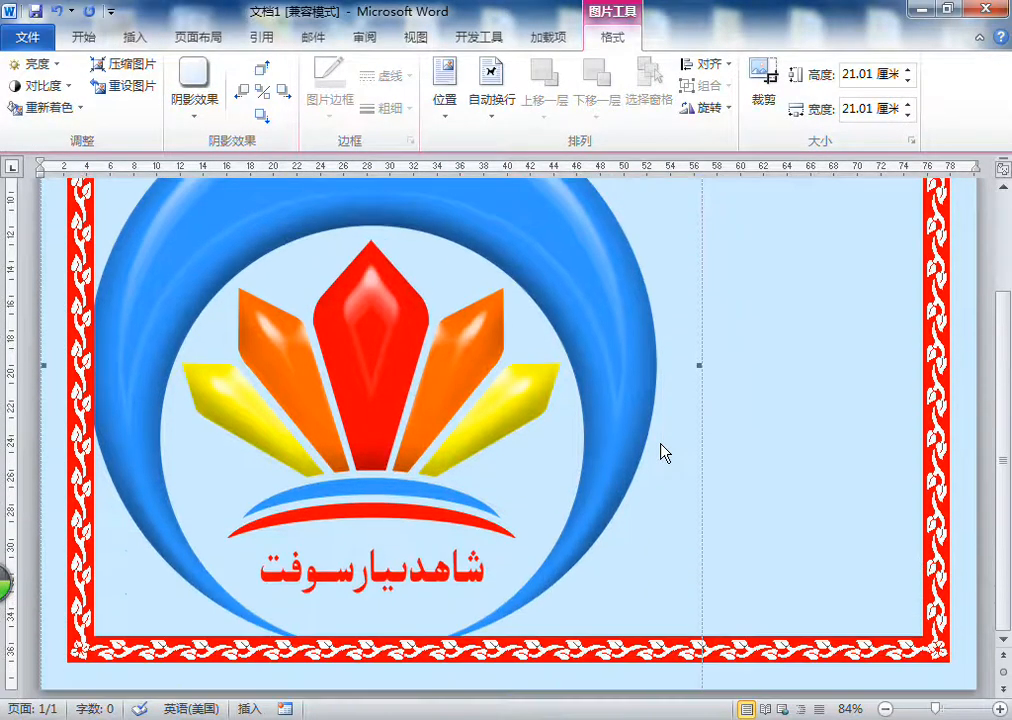
scroll(698, 485, "up", 3)
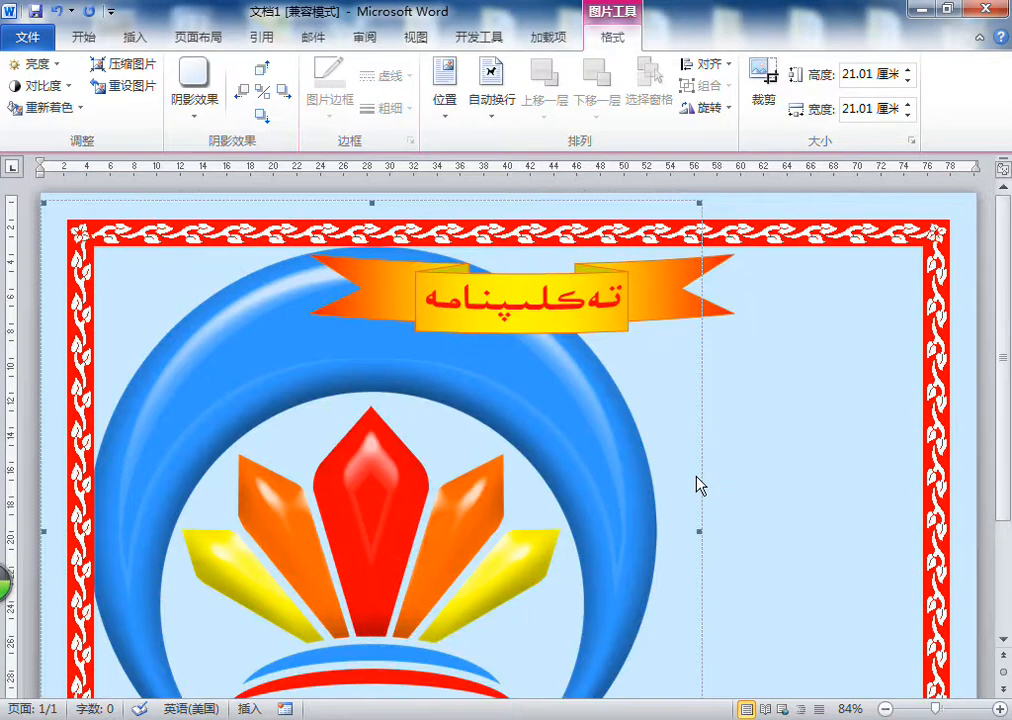
left_click(694, 203)
left_click(494, 370)
left_click_drag(430, 465, 225, 535)
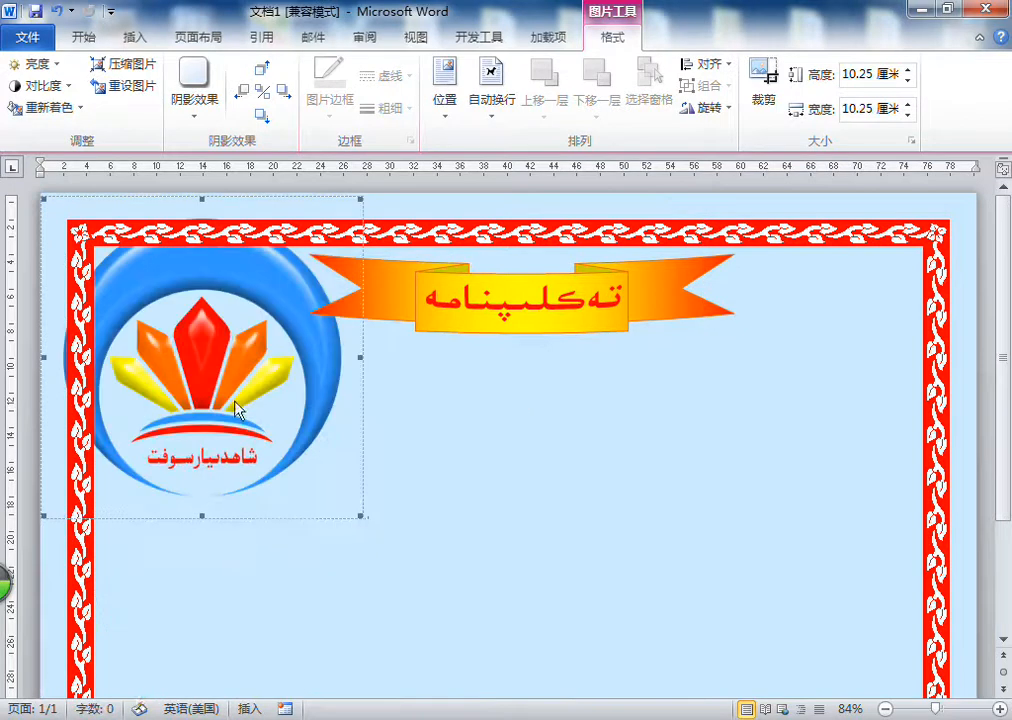
left_click(359, 515)
left_click_drag(307, 468, 252, 432)
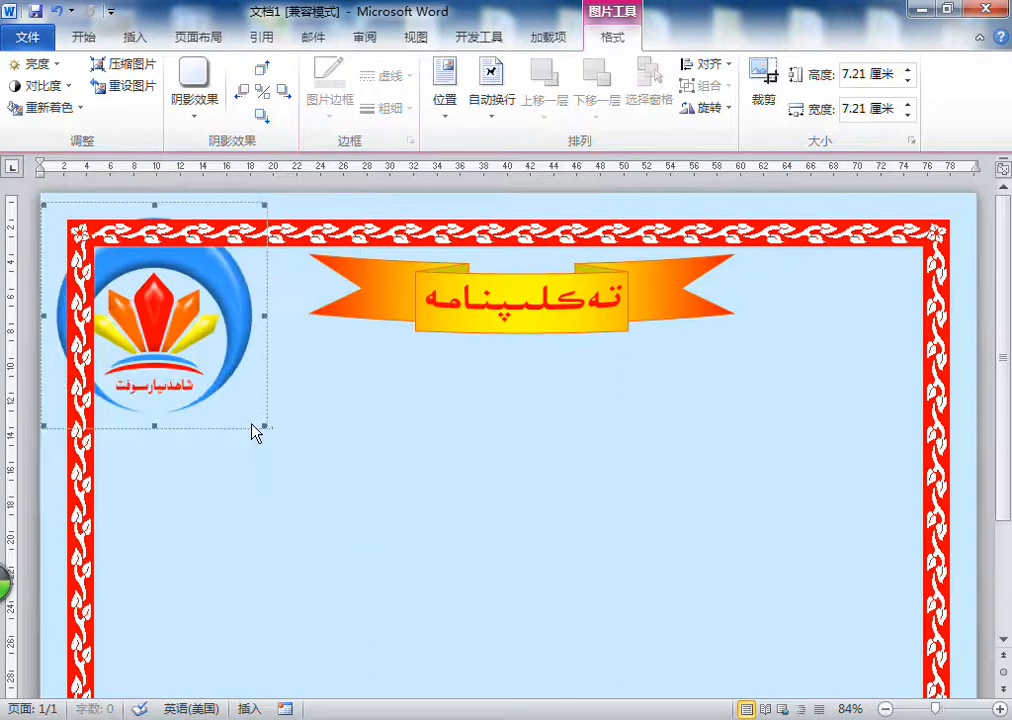
- Set the logo's text wrapping to square and fit it inside the border's top-left corner at about 2.95 cm square
left_click(627, 37)
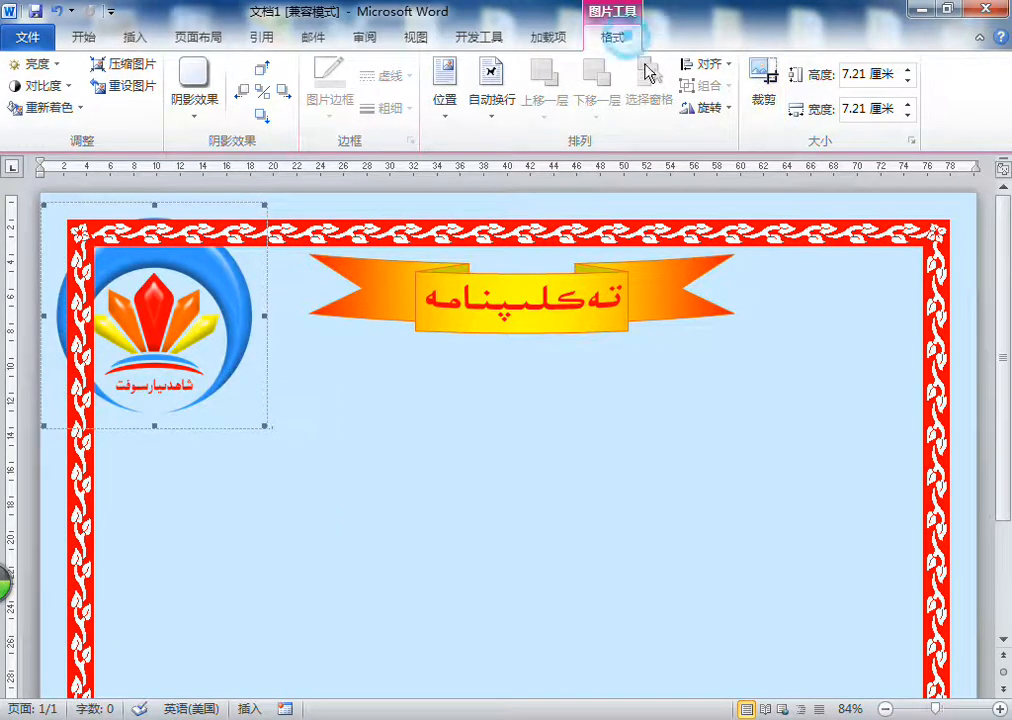
left_click(492, 118)
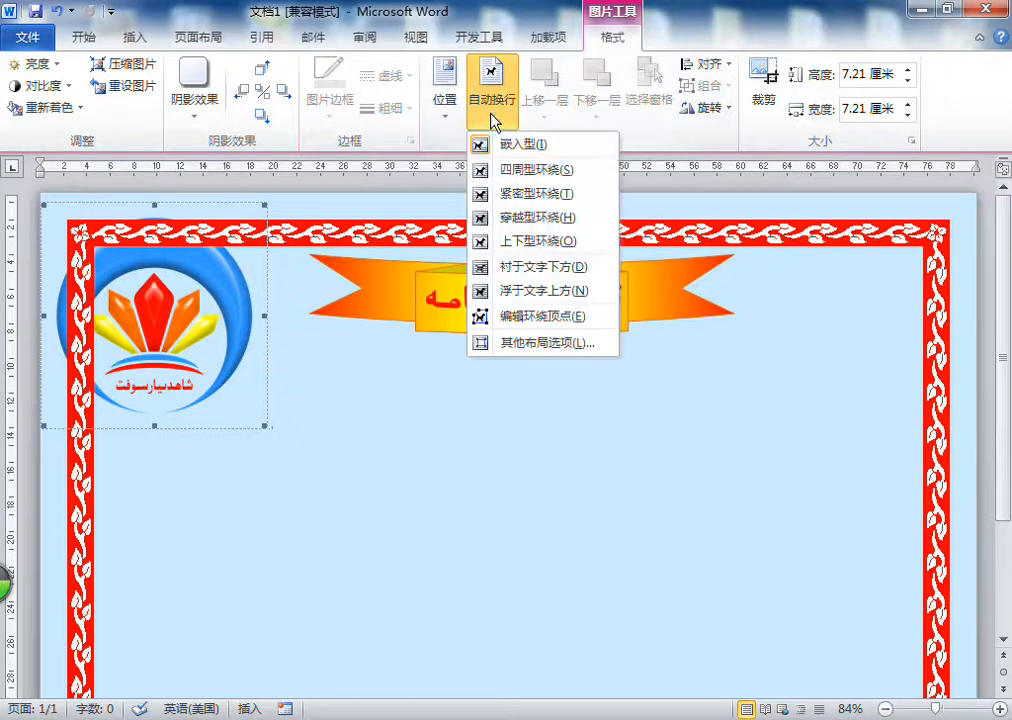
left_click(497, 172)
left_click_drag(265, 431, 203, 304)
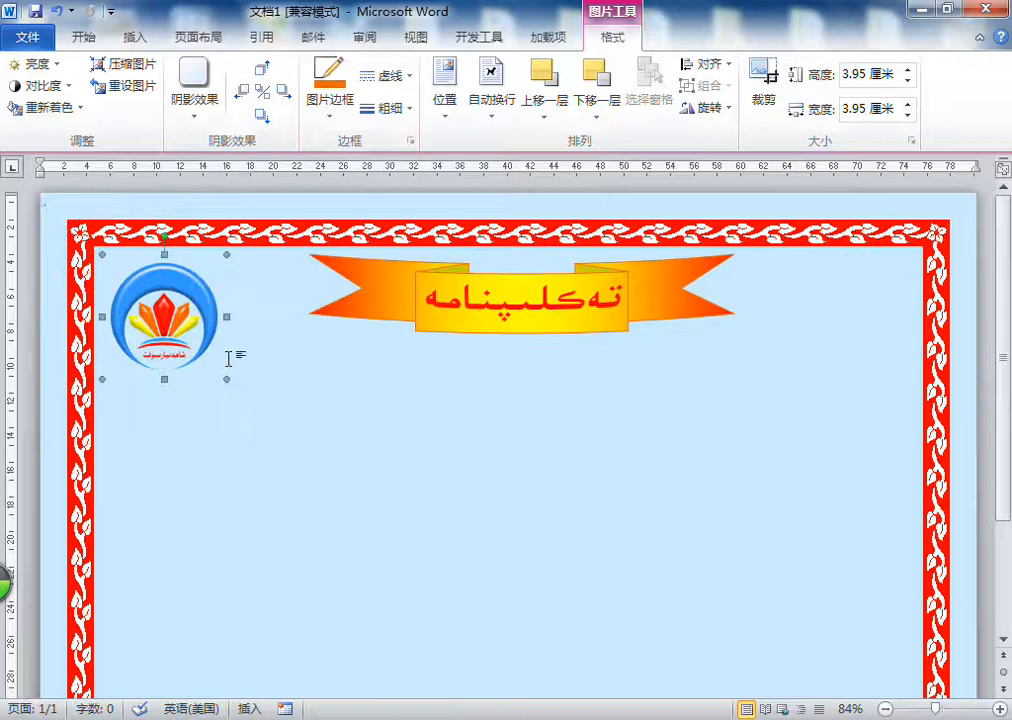
left_click_drag(228, 380, 195, 348)
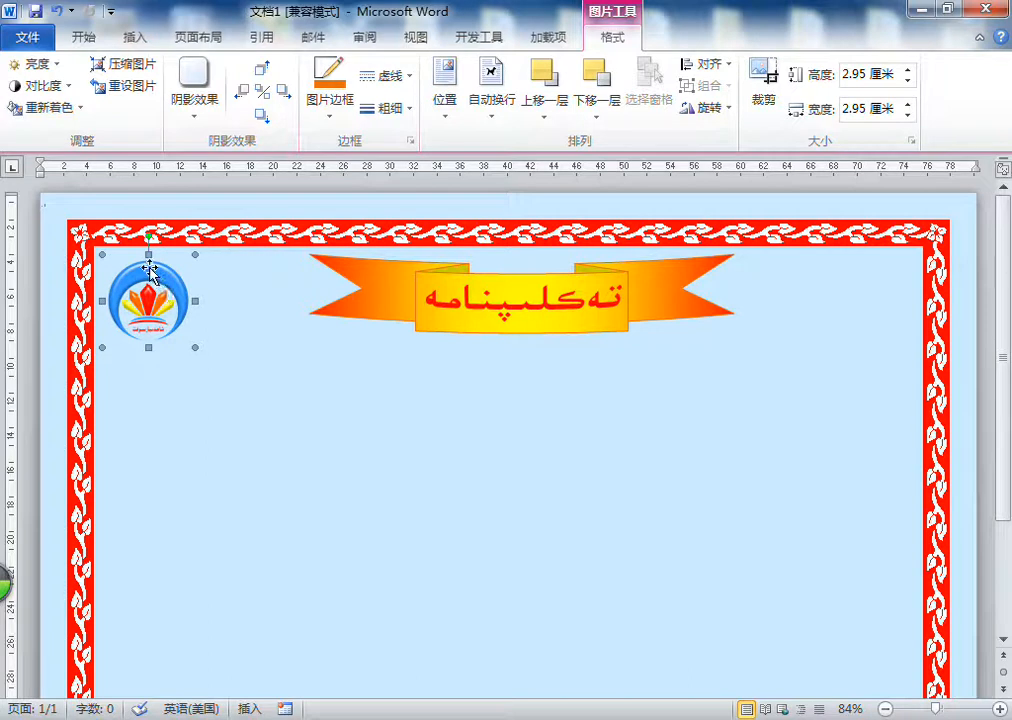
- Copy the logo straight across to the border's top-right corner and align both logos vertically by their middles
key("alt")
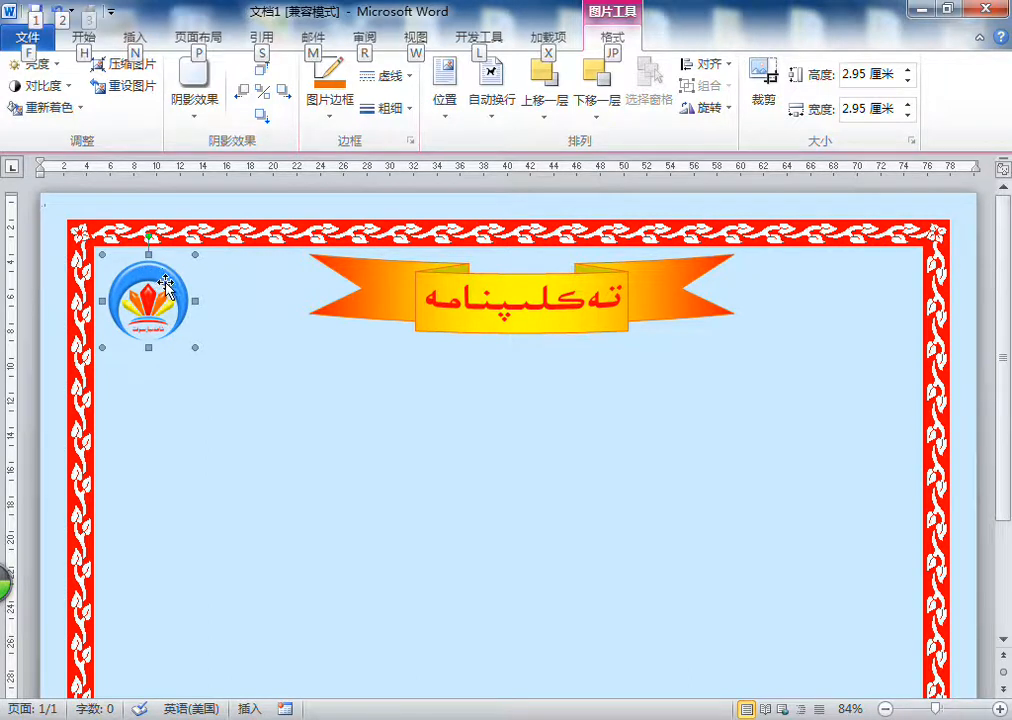
key("alt")
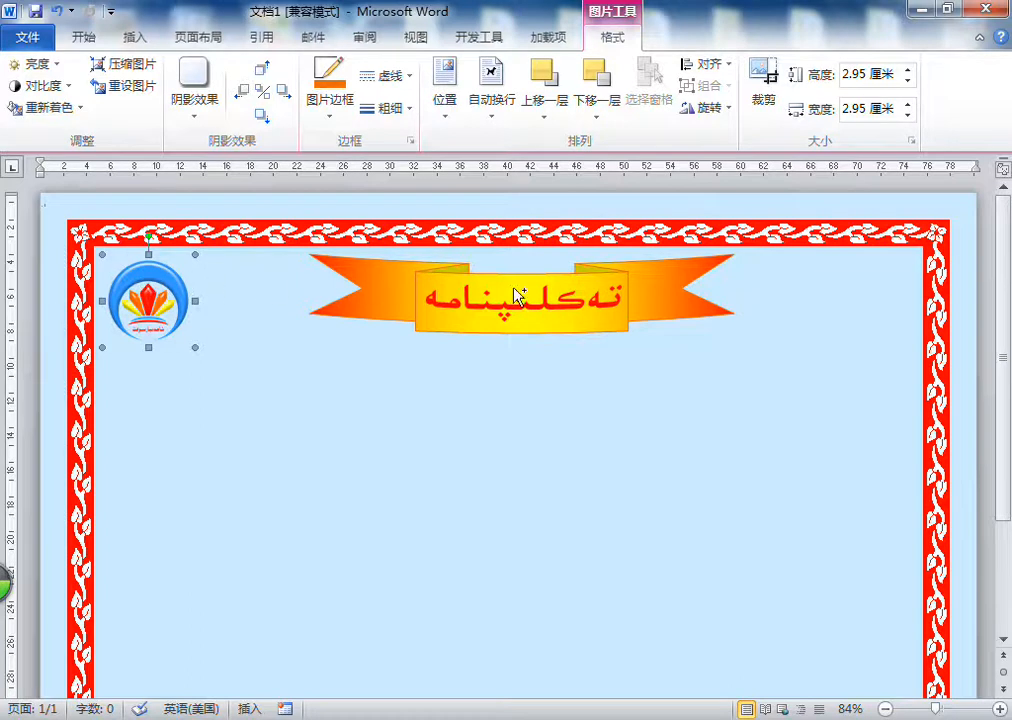
left_click_drag(867, 285, 866, 285)
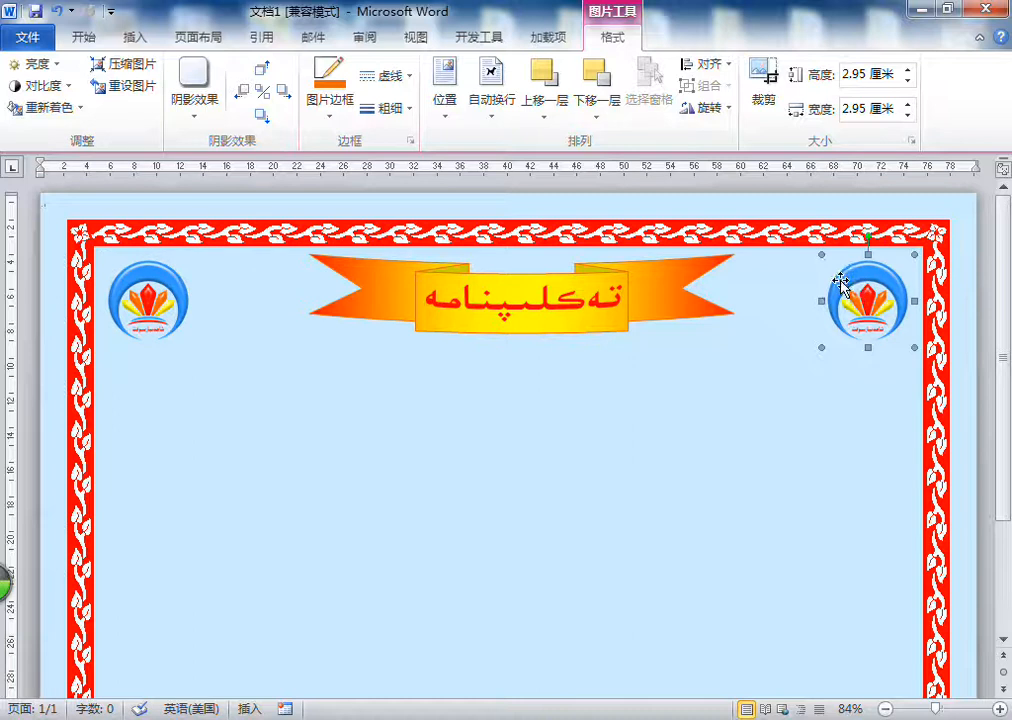
left_click(160, 282, "shift")
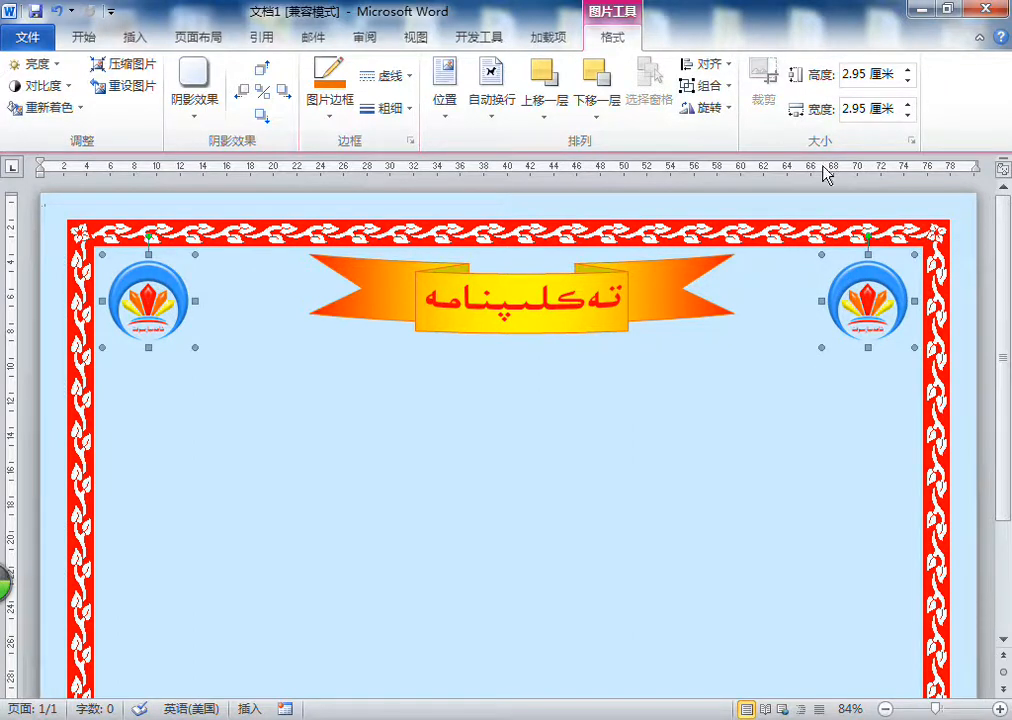
left_click(718, 65)
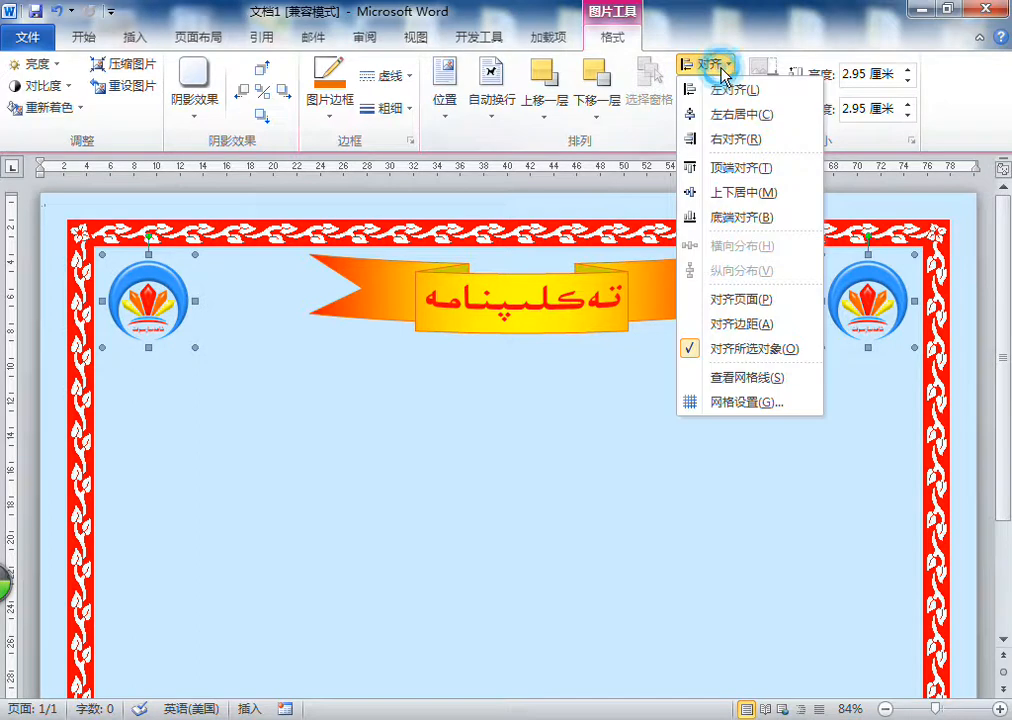
left_click(724, 192)
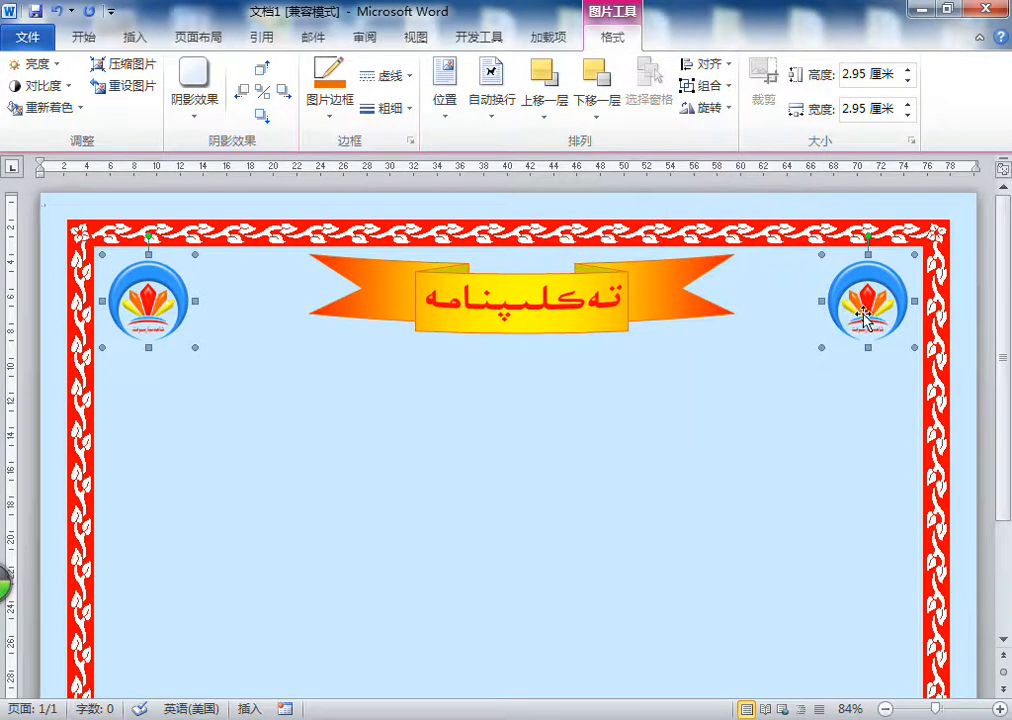
- Move the right logo down a little, align both logos by their top edges, and deselect them
left_click(255, 397)
left_click_drag(886, 268, 886, 316)
left_click(141, 272, "shift")
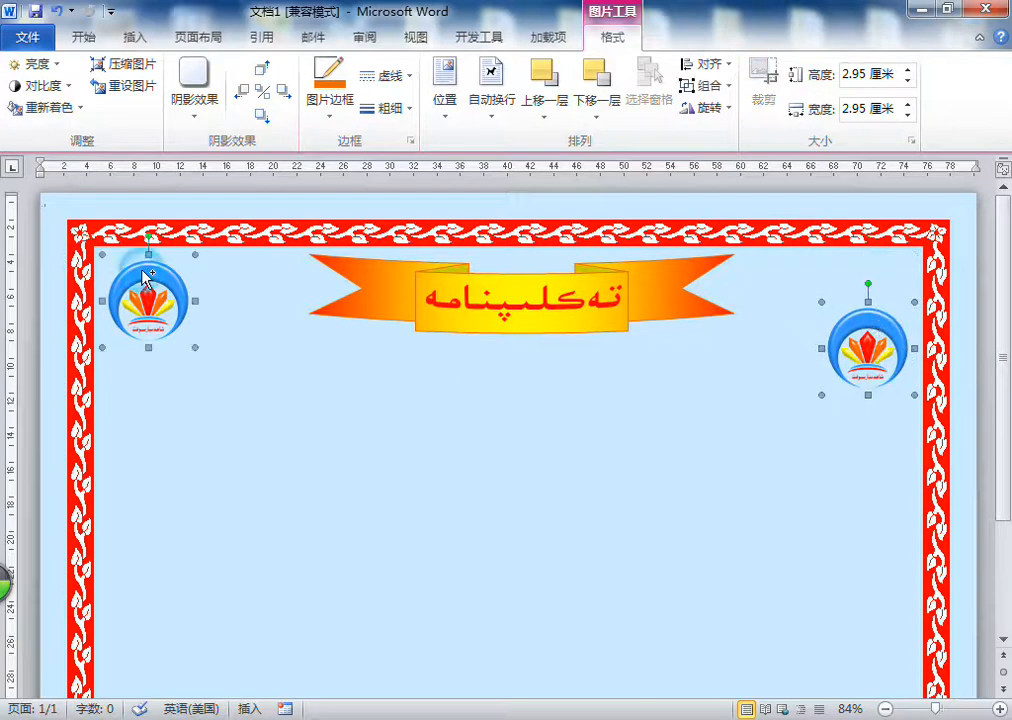
left_click(716, 68)
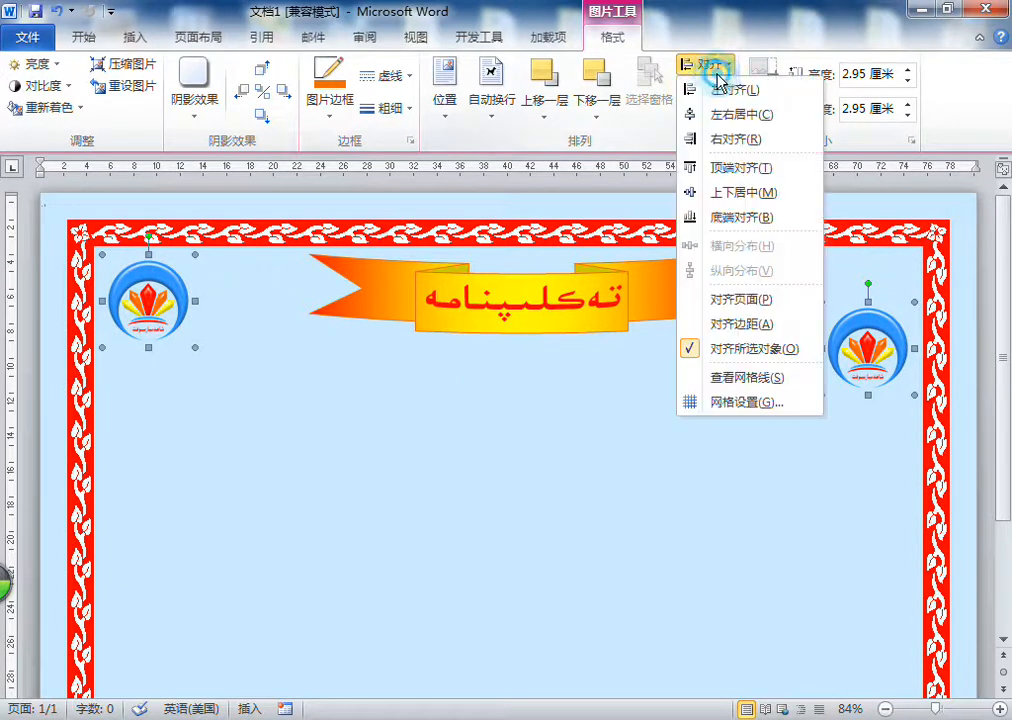
left_click(723, 167)
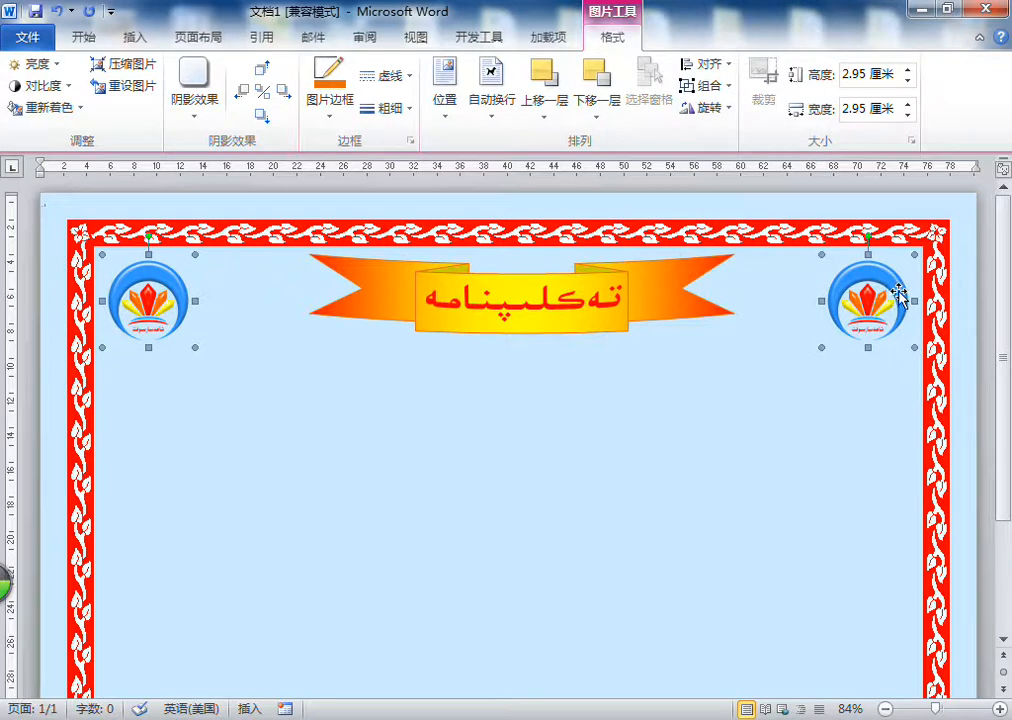
left_click(580, 420)
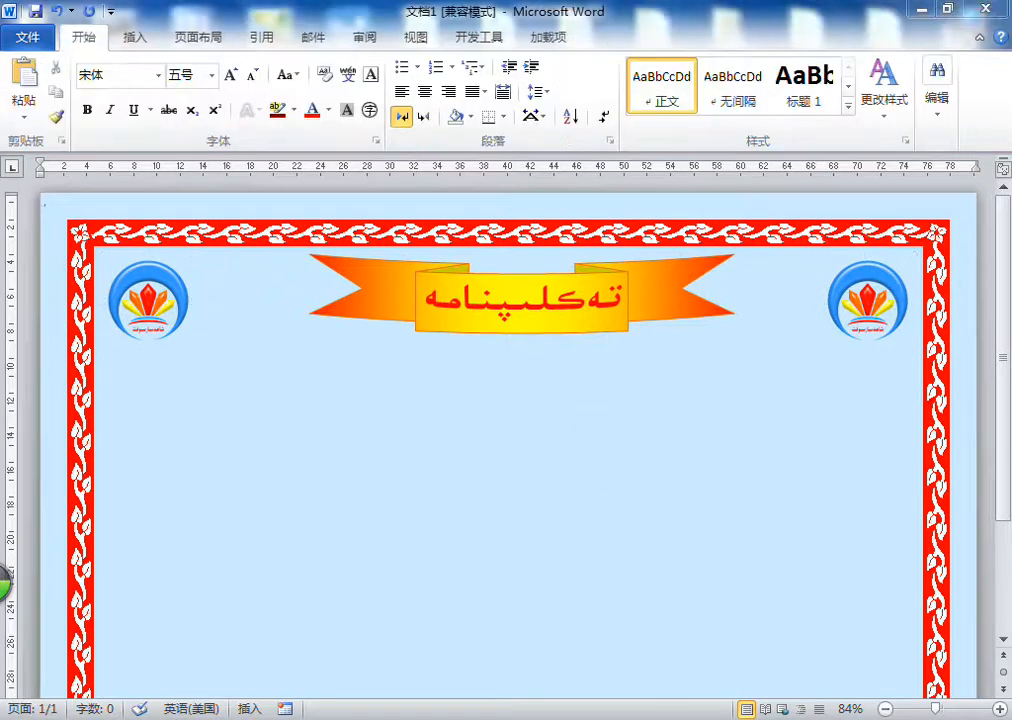
- Review the layout sketch in Paint for the areas marked 4, minimize it and return to the Word document
key("alt+Tab")
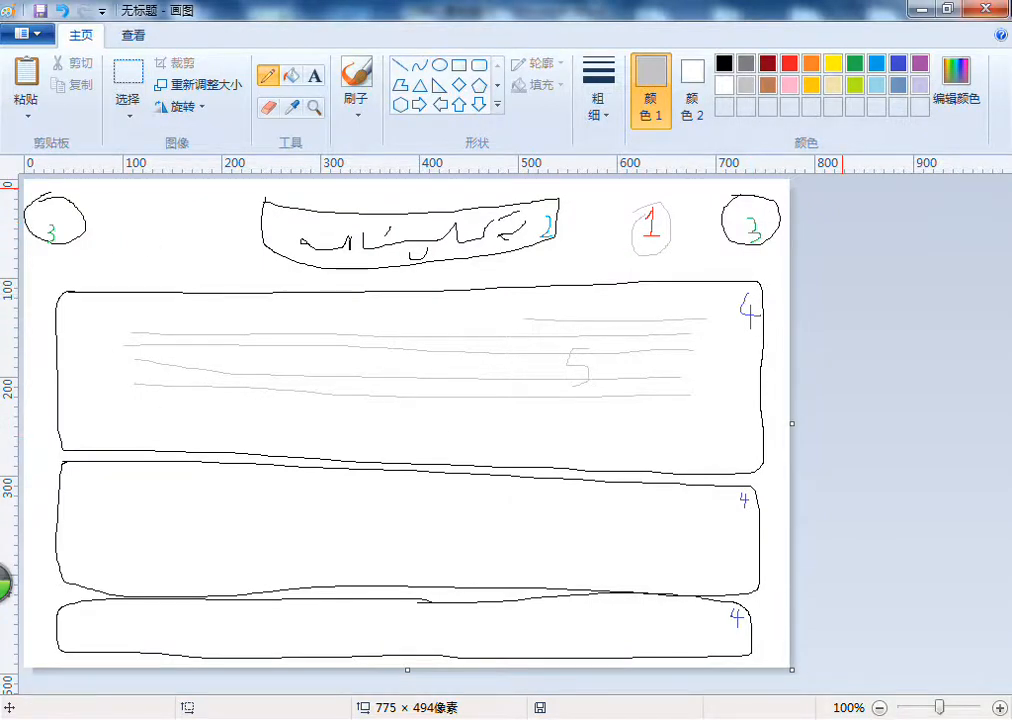
left_click(918, 10)
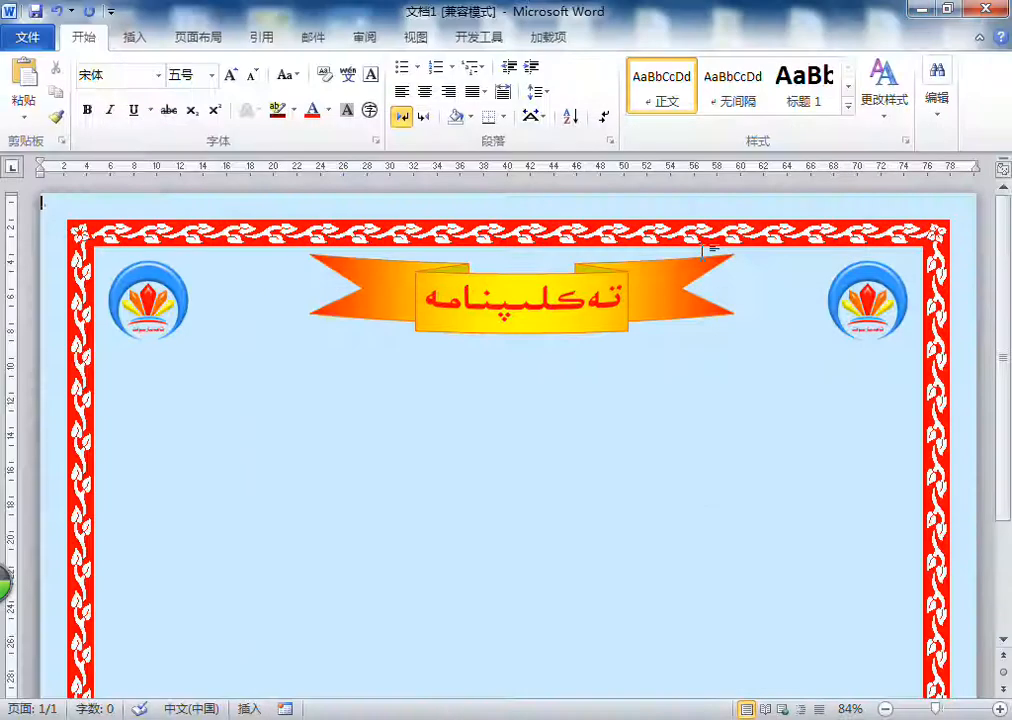
left_click(605, 431)
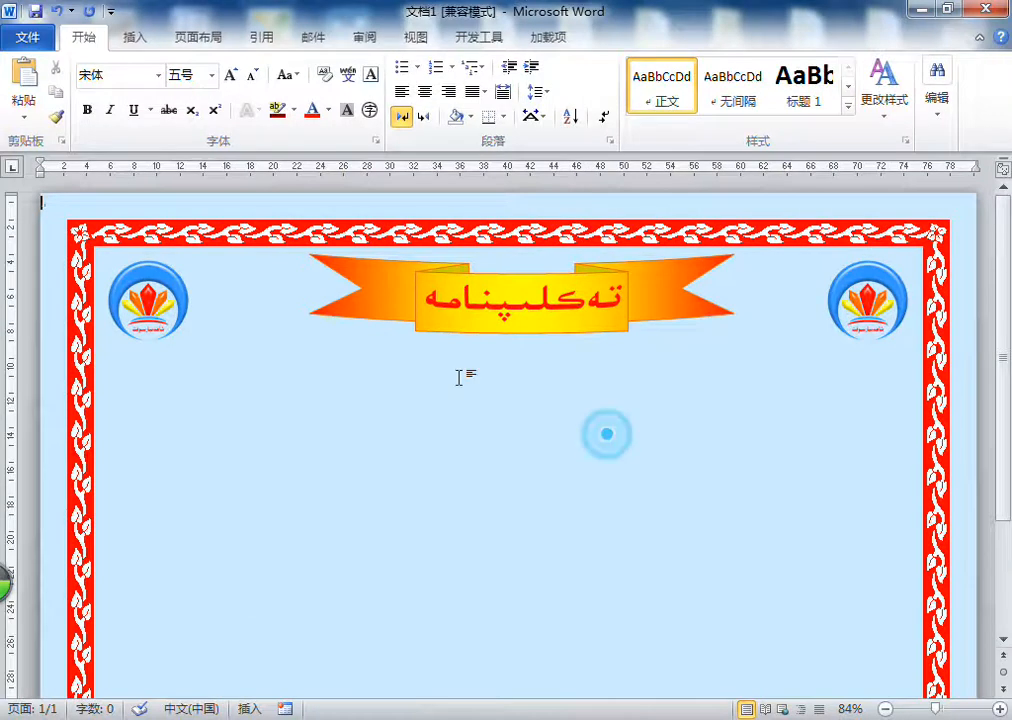
- Draw a rounded rectangle about 14.02 cm wide and 5.33 cm high, move it up just below the banner, and deselect it
left_click(134, 38)
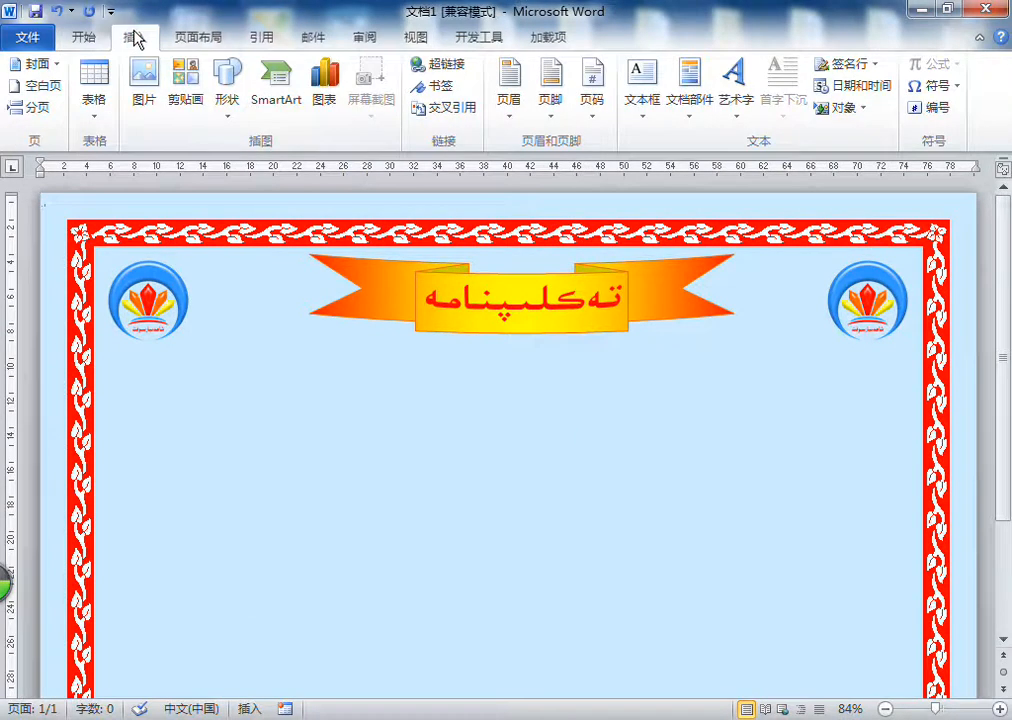
left_click(228, 108)
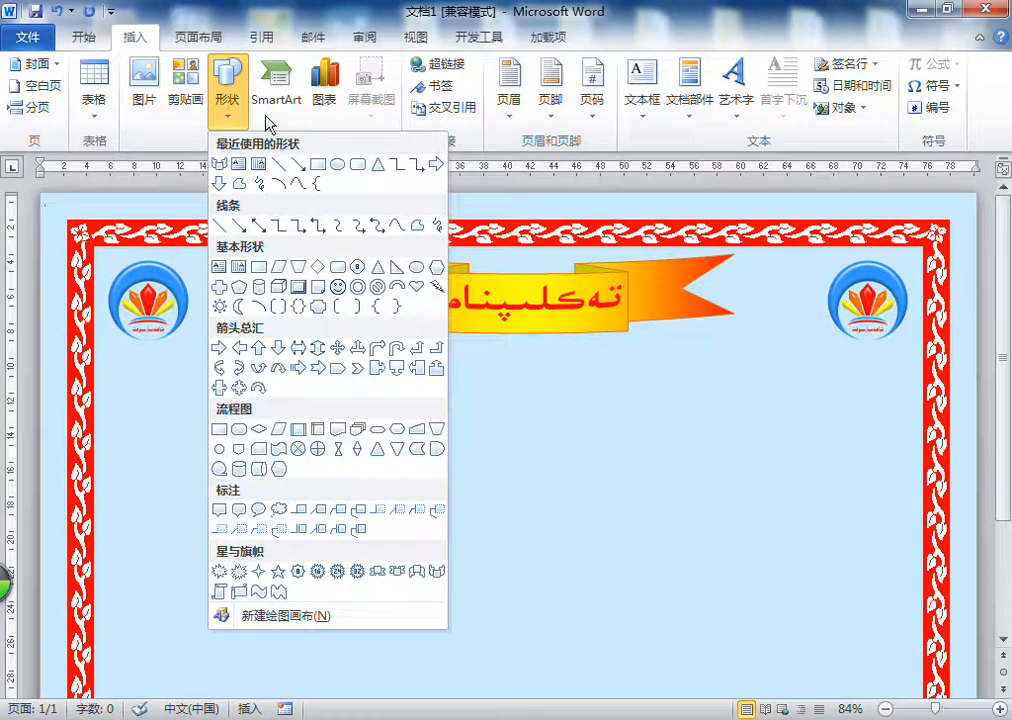
left_click(358, 165)
left_click_drag(205, 380, 647, 548)
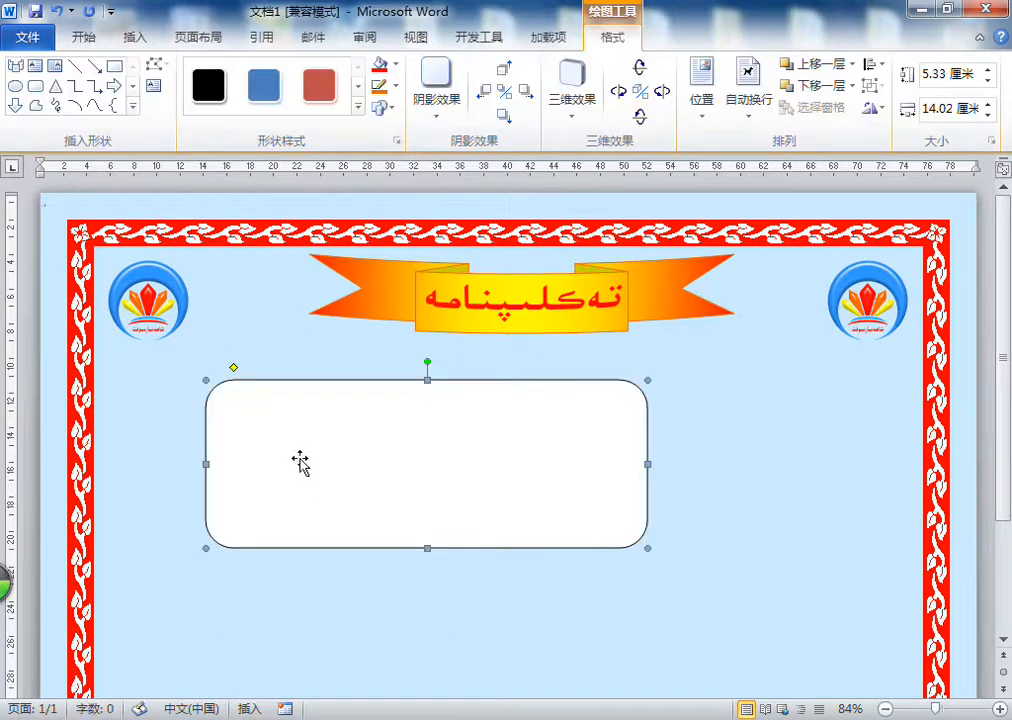
scroll(271, 411, "down", 1)
left_click_drag(339, 421, 334, 385)
left_click(780, 497)
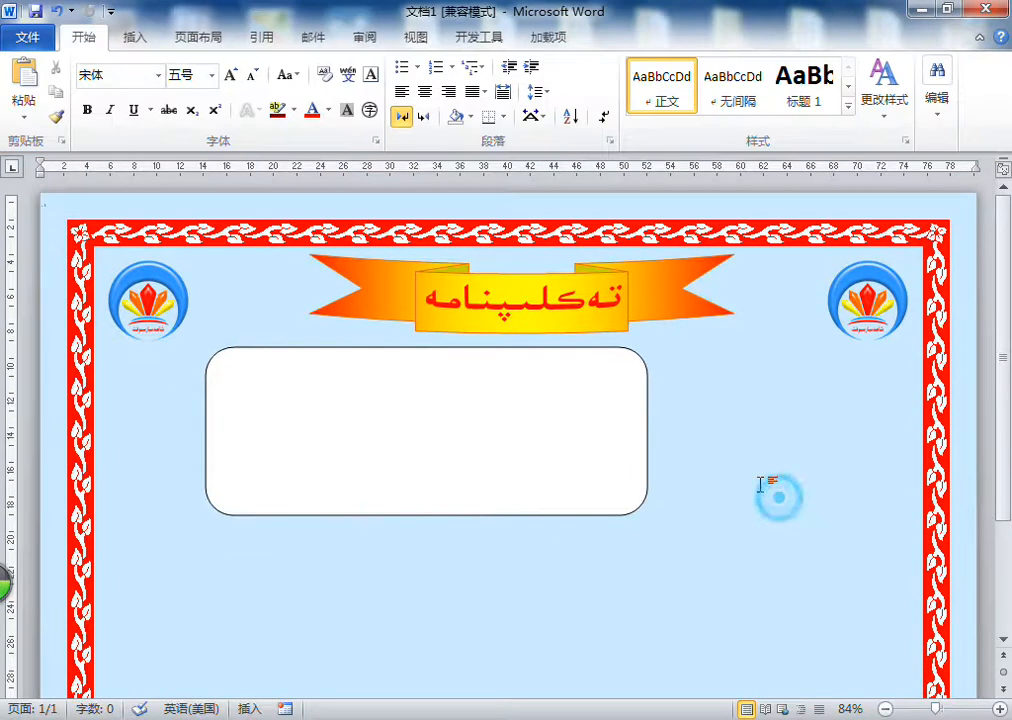
- Draw a second rounded rectangle below the first and resize it to about 14.36 cm wide and 5.96 cm high
left_click(143, 44)
left_click(227, 100)
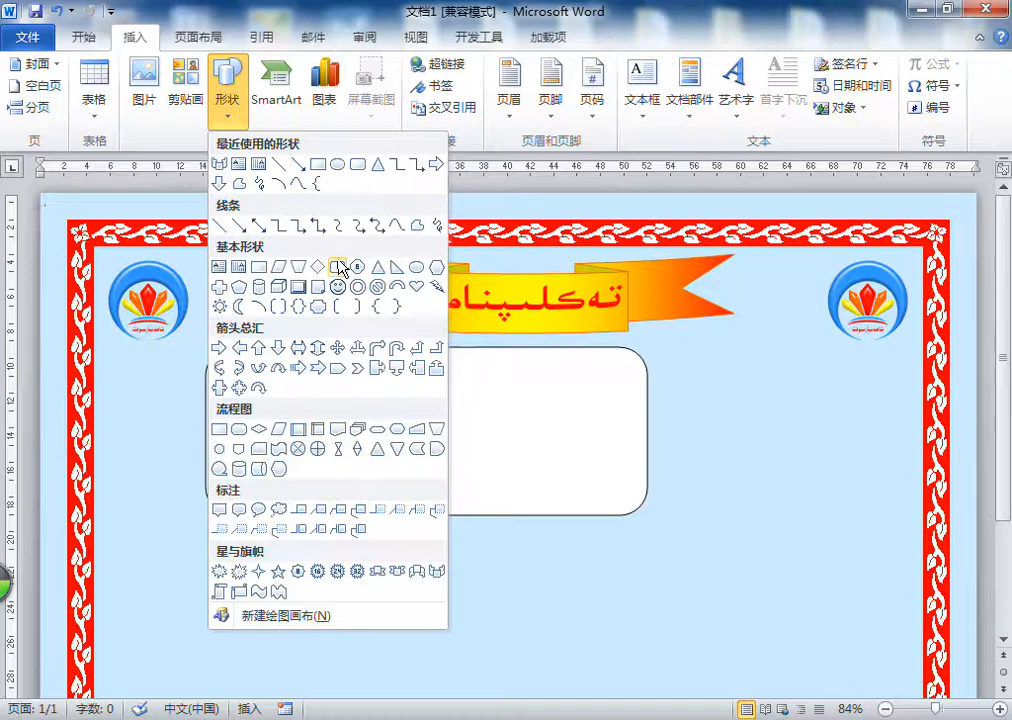
left_click(340, 268)
left_click_drag(196, 544, 705, 668)
scroll(703, 585, "down", 2)
left_click(326, 365)
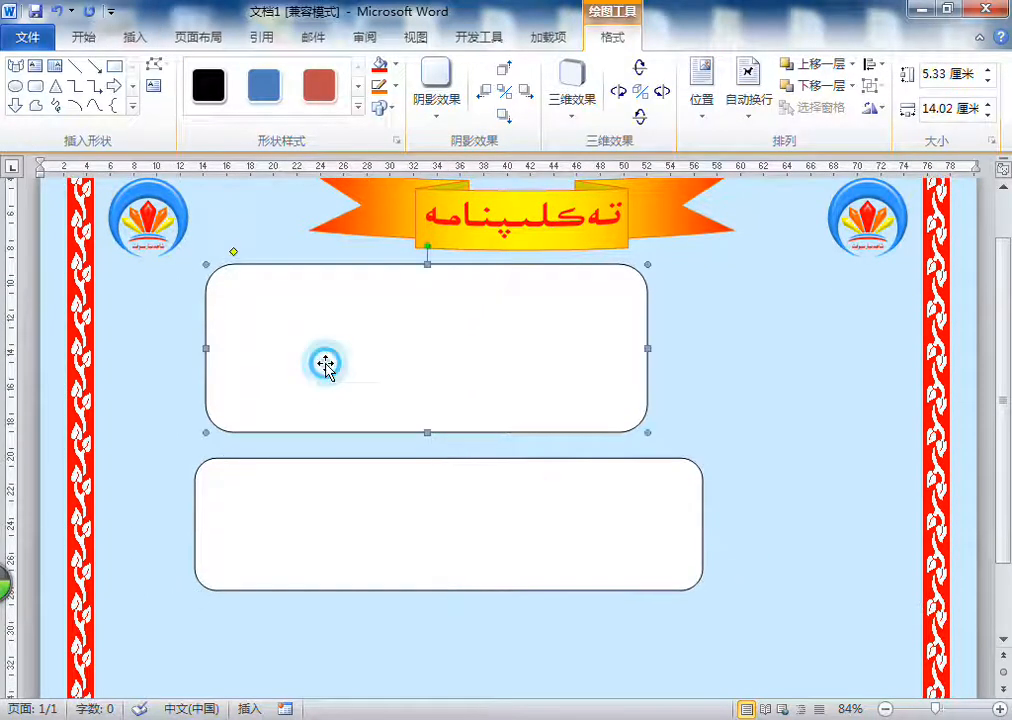
left_click(339, 534)
left_click_drag(703, 591, 648, 646)
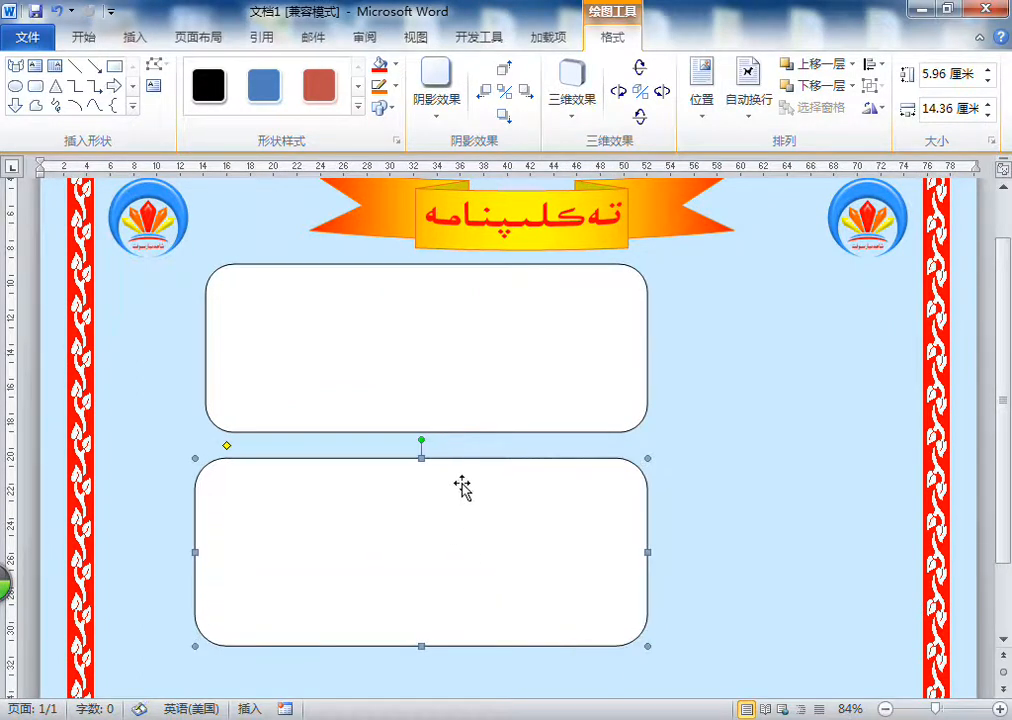
- Align the upper rounded rectangle's left edge with the lower one and resize it to about 14.36 cm wide and 5.61 cm high
left_click(470, 379)
left_click_drag(470, 379, 460, 379)
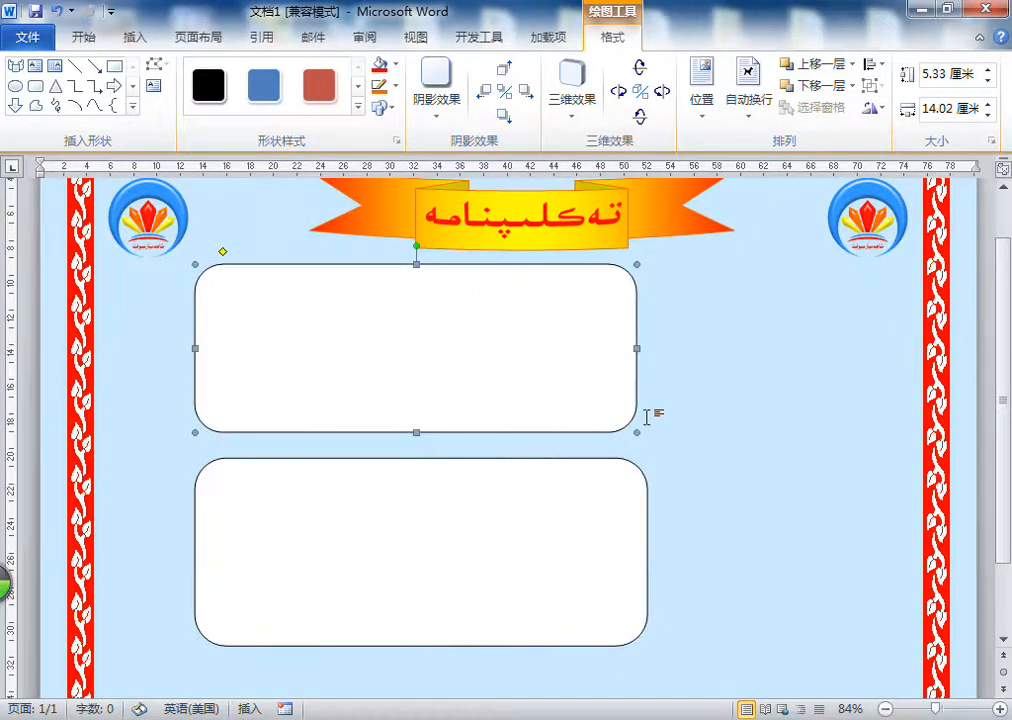
left_click_drag(638, 430, 648, 441)
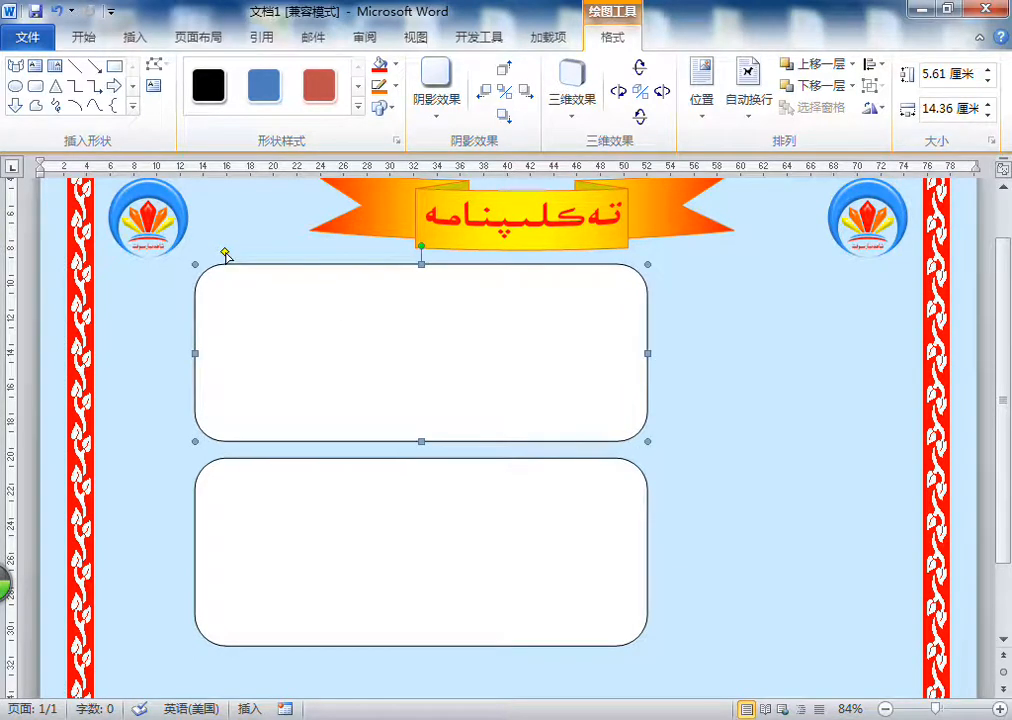
- Increase the corner rounding of both rounded rectangles until their ends are nearly semicircular
left_click(248, 492)
left_click(248, 316)
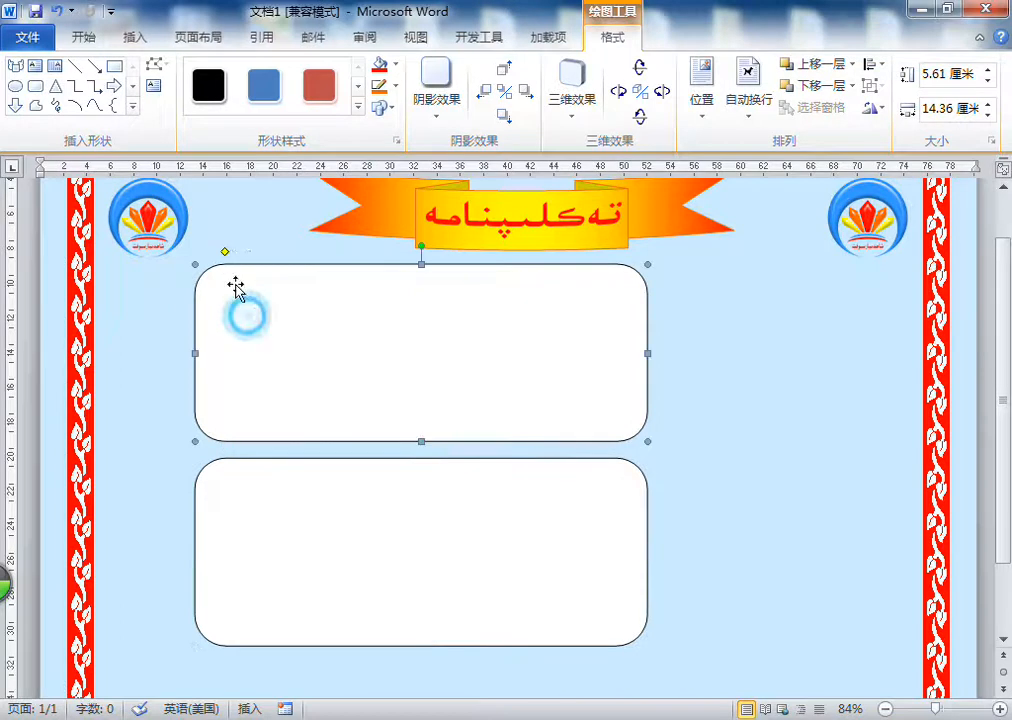
left_click_drag(228, 254, 288, 255)
left_click(278, 501)
left_click_drag(227, 445, 290, 447)
left_click(445, 379)
left_click(413, 476)
left_click(389, 384)
left_click(388, 535)
left_click(431, 410)
- Delete both rounded rectangles from the page, the lower one first
left_click(431, 567)
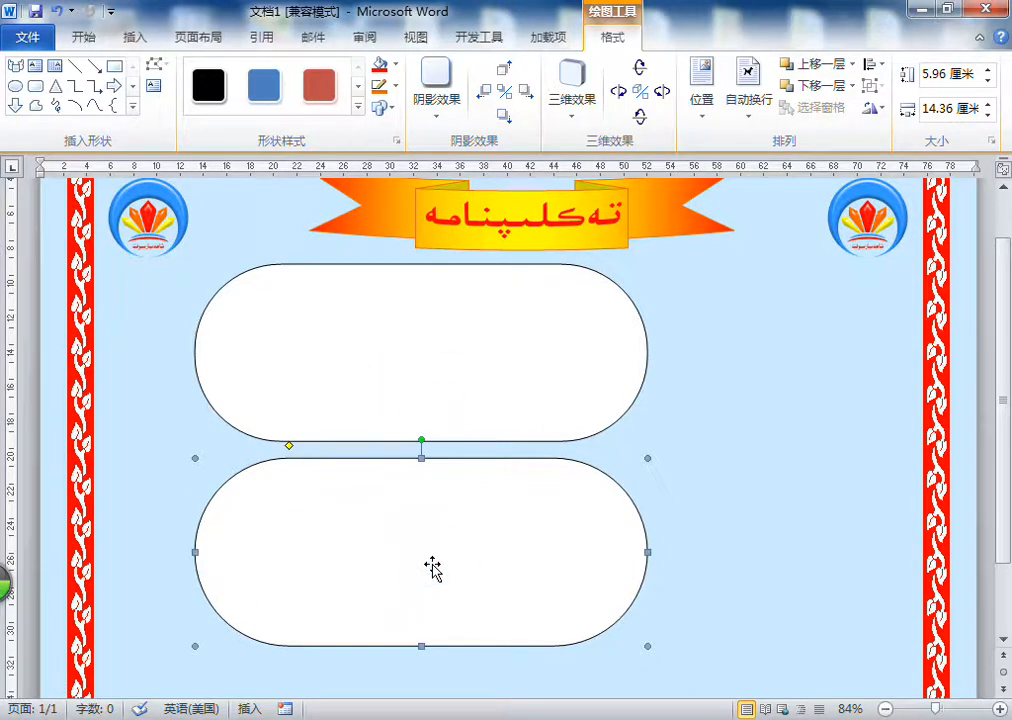
key("Delete")
left_click(423, 467)
key("Delete")
left_click(377, 413)
- Draw a basic rounded rectangle about 9.41 cm wide and 4.01 cm high below the banner and deselect it
left_click(132, 38)
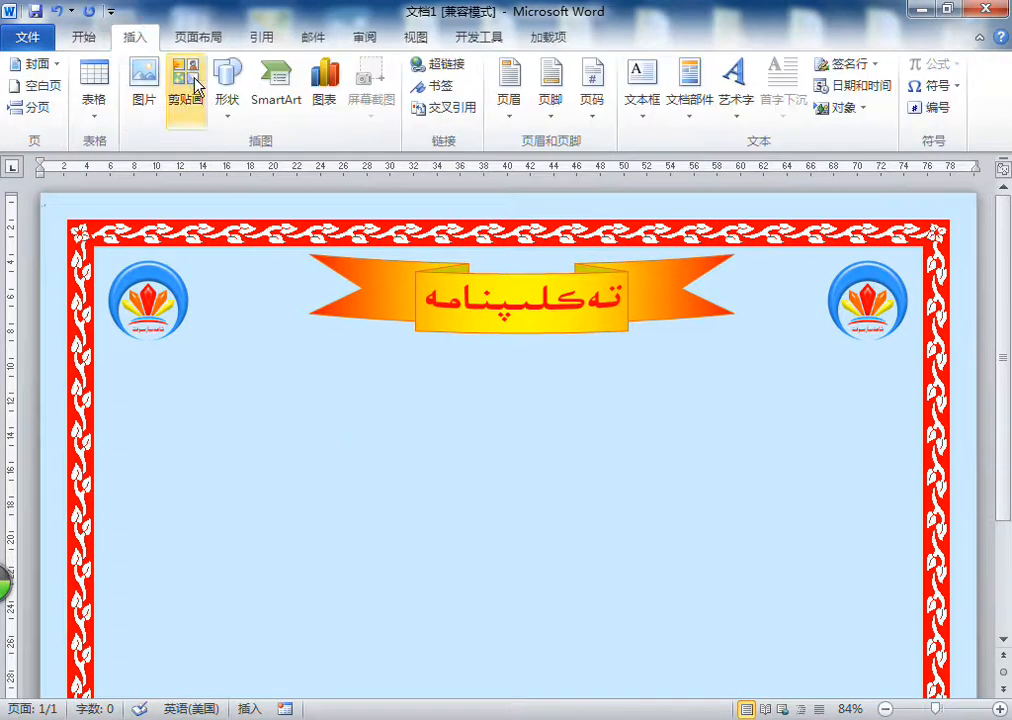
left_click(227, 88)
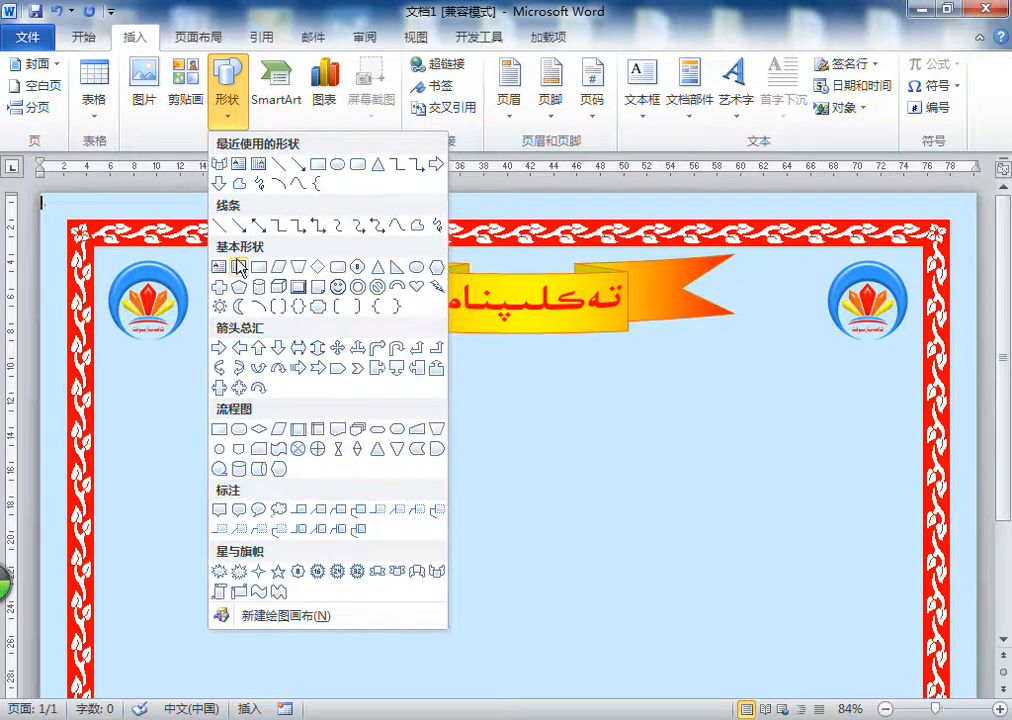
left_click(338, 268)
mouse_move(221, 359)
left_mouse_down()
mouse_move(350, 440)
mouse_move(518, 486)
left_mouse_up()
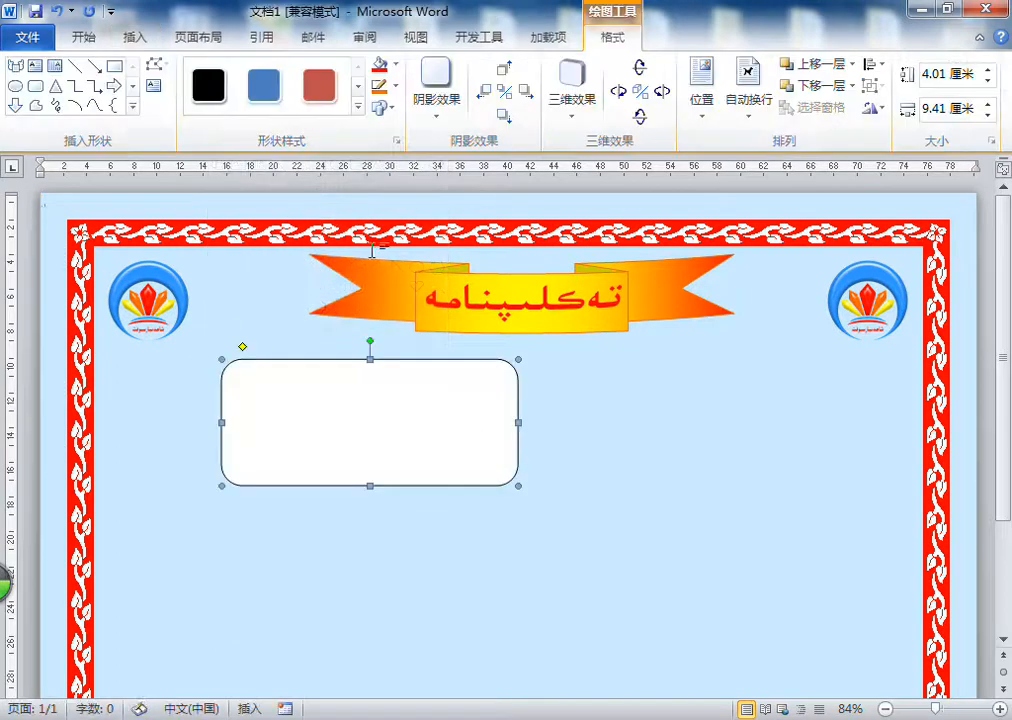
left_click(608, 492)
- Draw a flowchart alternate process shape about 9.41 cm wide and 3.86 cm high directly below the rounded rectangle
left_click(135, 38)
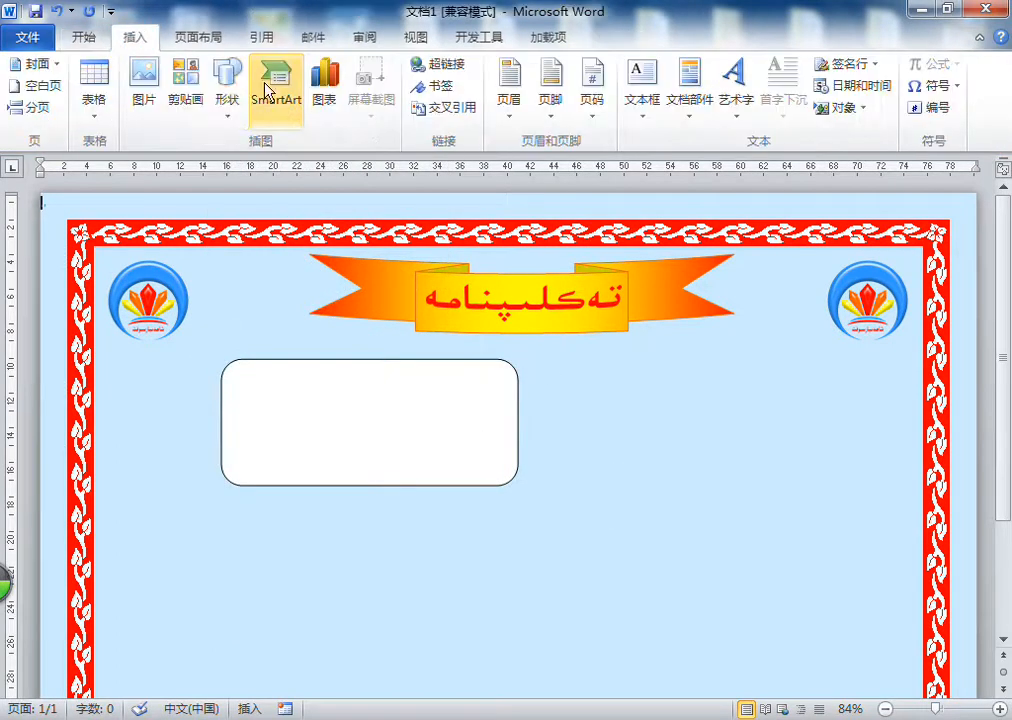
left_click(227, 90)
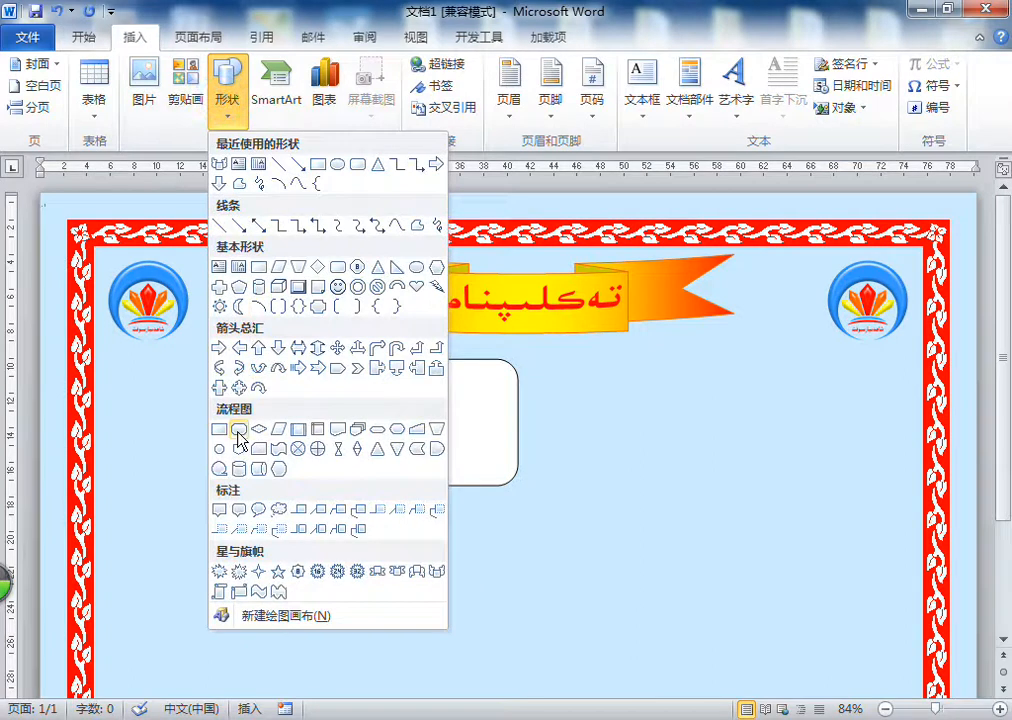
left_click(239, 433)
mouse_move(219, 510)
left_mouse_down()
mouse_move(411, 599)
mouse_move(520, 632)
left_mouse_up()
- Compare the adjustment handles of the two shapes and increase the upper rounded rectangle's corner rounding
left_click(375, 424)
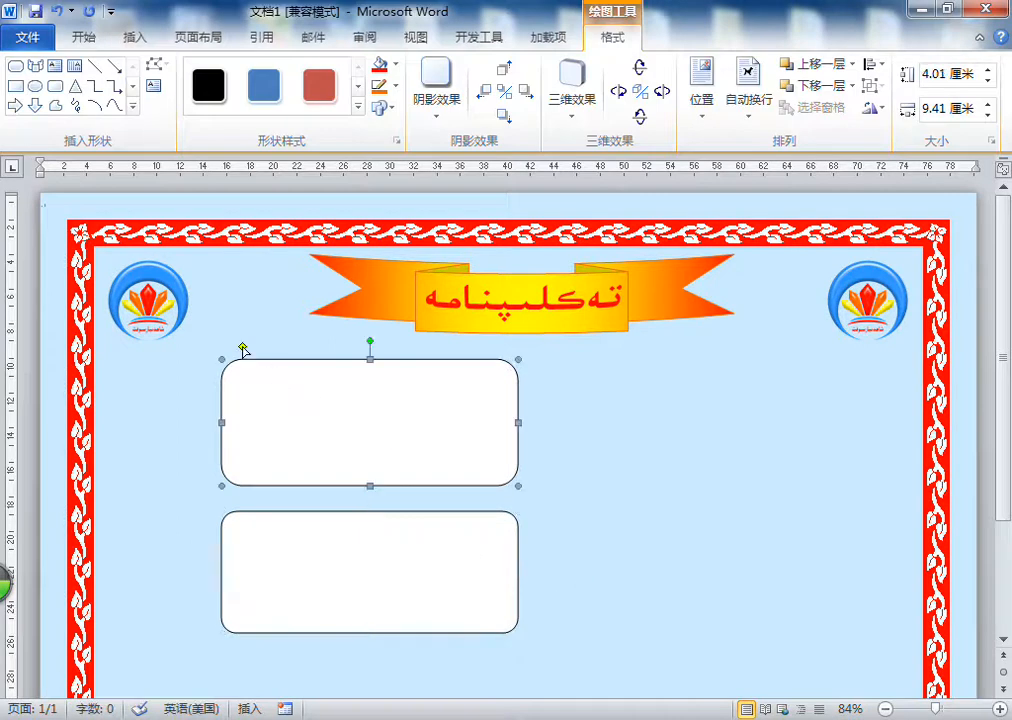
left_click(278, 568)
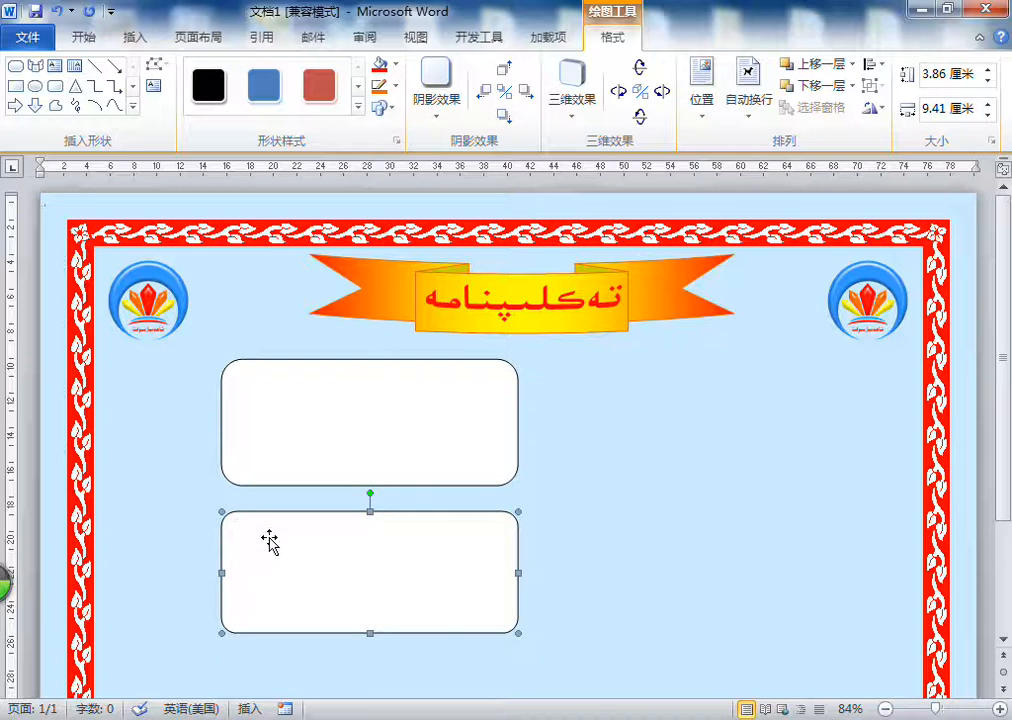
left_click(242, 443)
left_click(289, 416)
left_click_drag(243, 346, 278, 349)
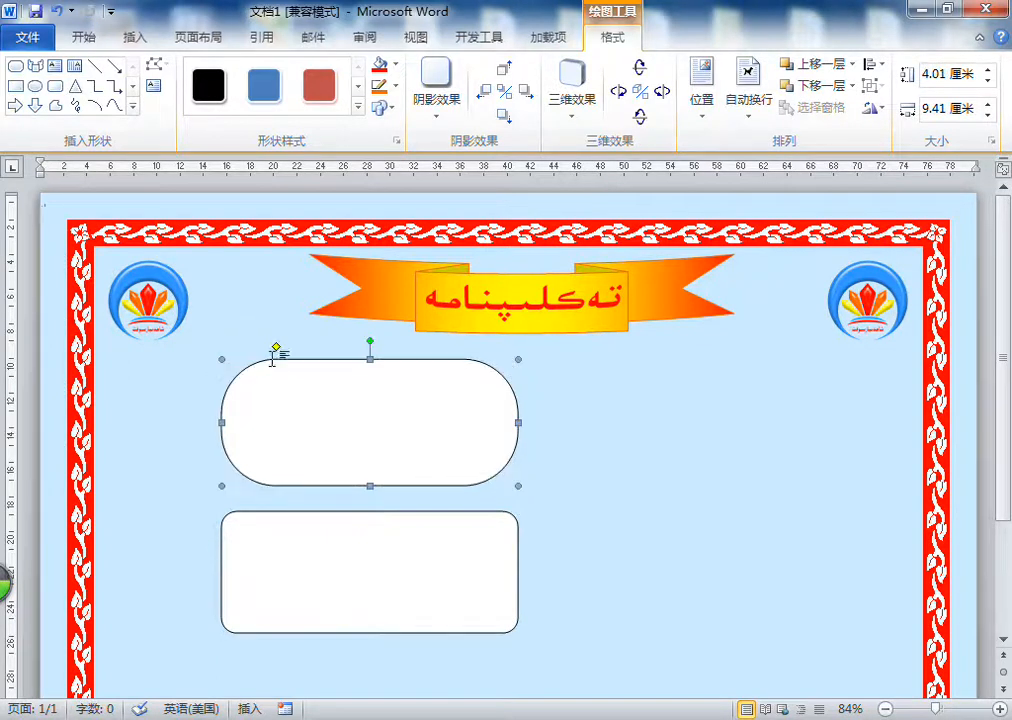
left_click(278, 565)
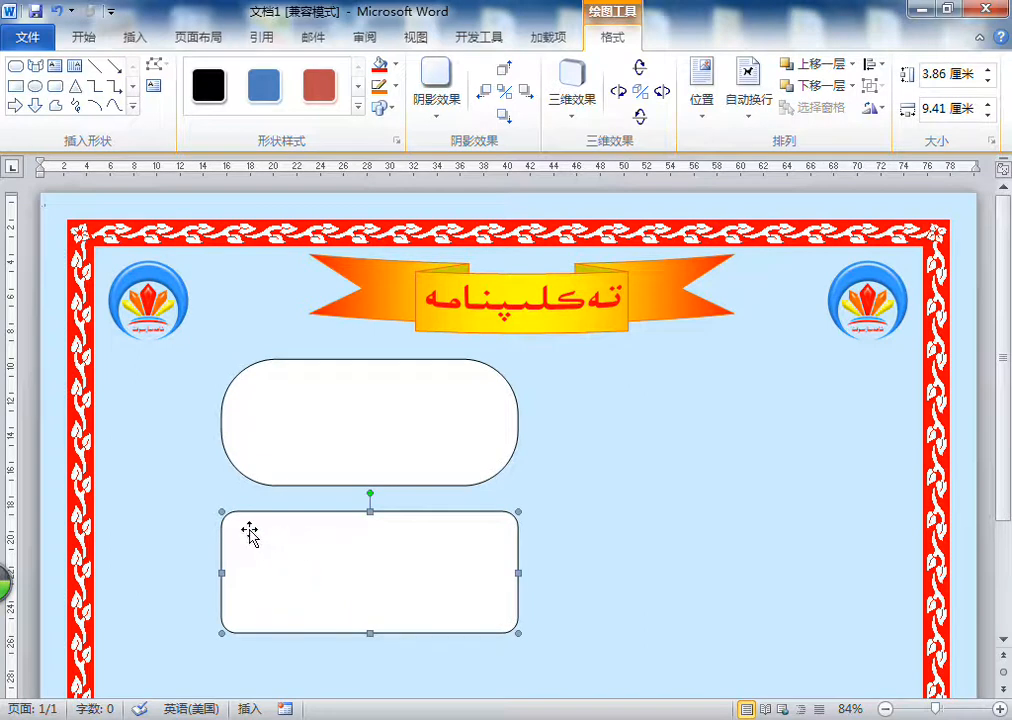
left_click(258, 420)
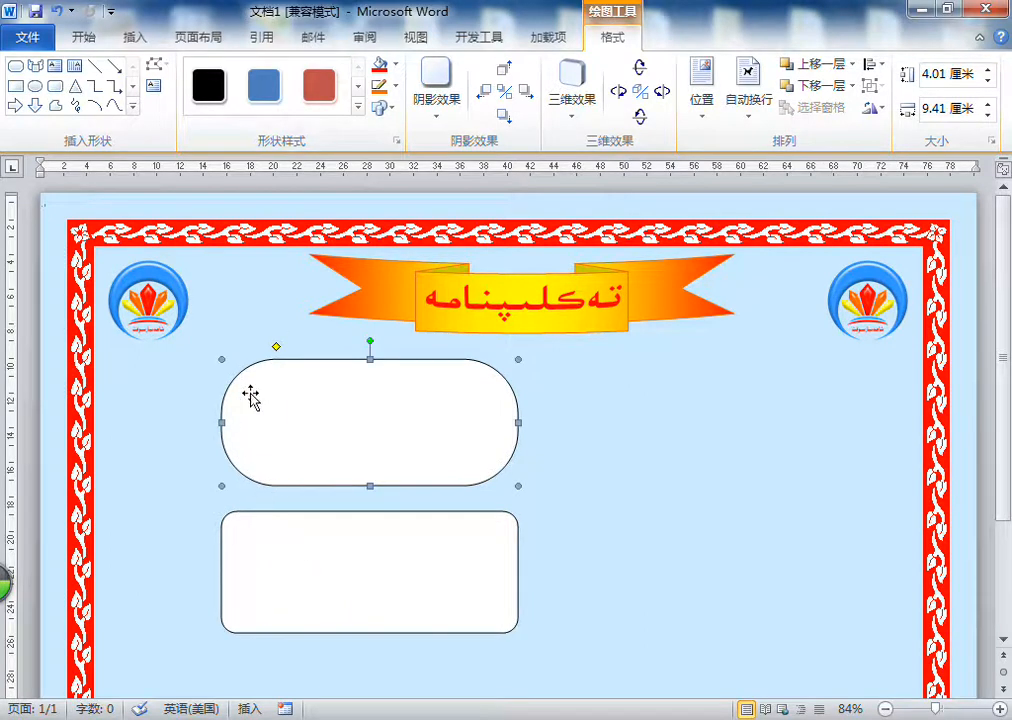
- Delete the flowchart shape and the rounded rectangle above it
left_click(408, 567)
key("Delete")
left_click(358, 429)
key("Delete")
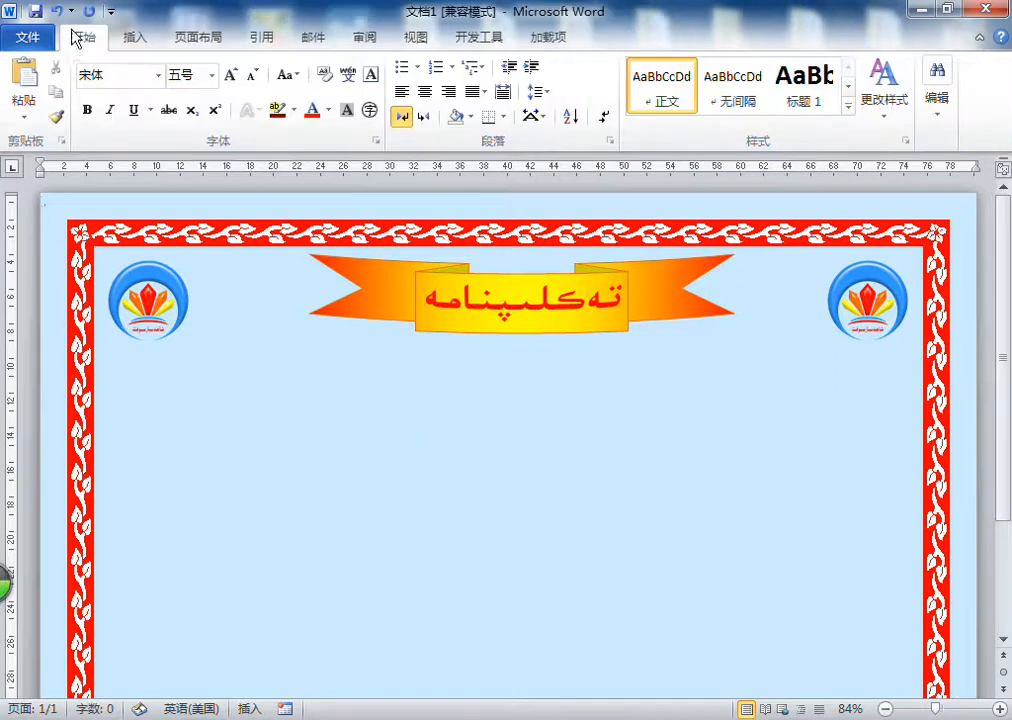
- Draw a wide rounded rectangle below the banner and extend its left side to make it about 25.09 cm wide and 7.4 cm high
left_click(135, 38)
left_click(238, 108)
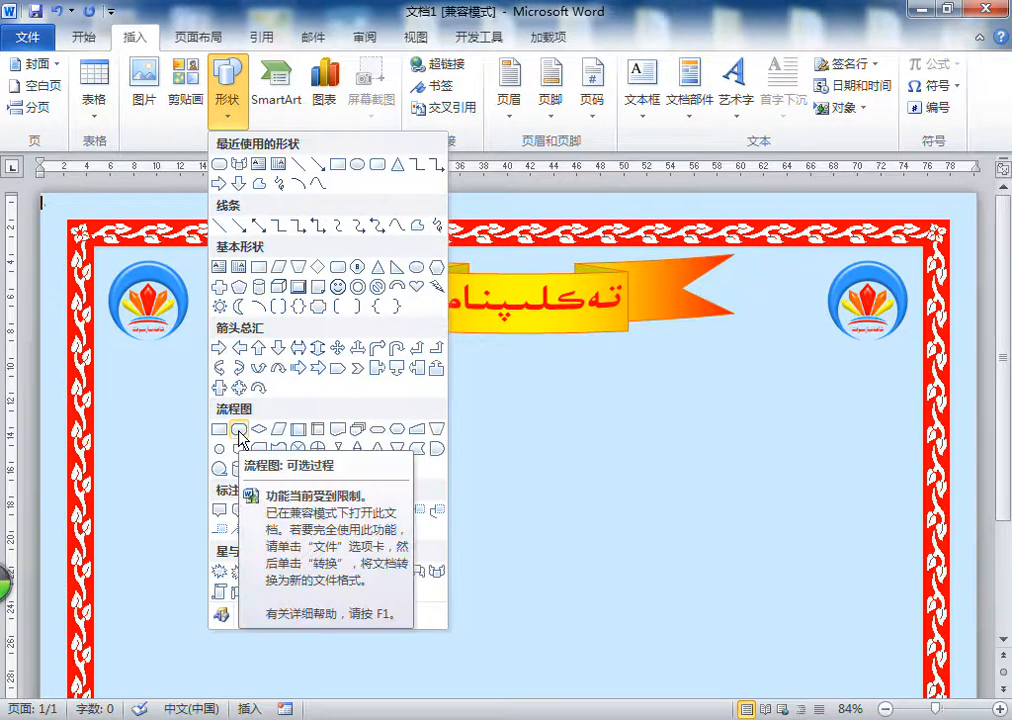
left_click(337, 266)
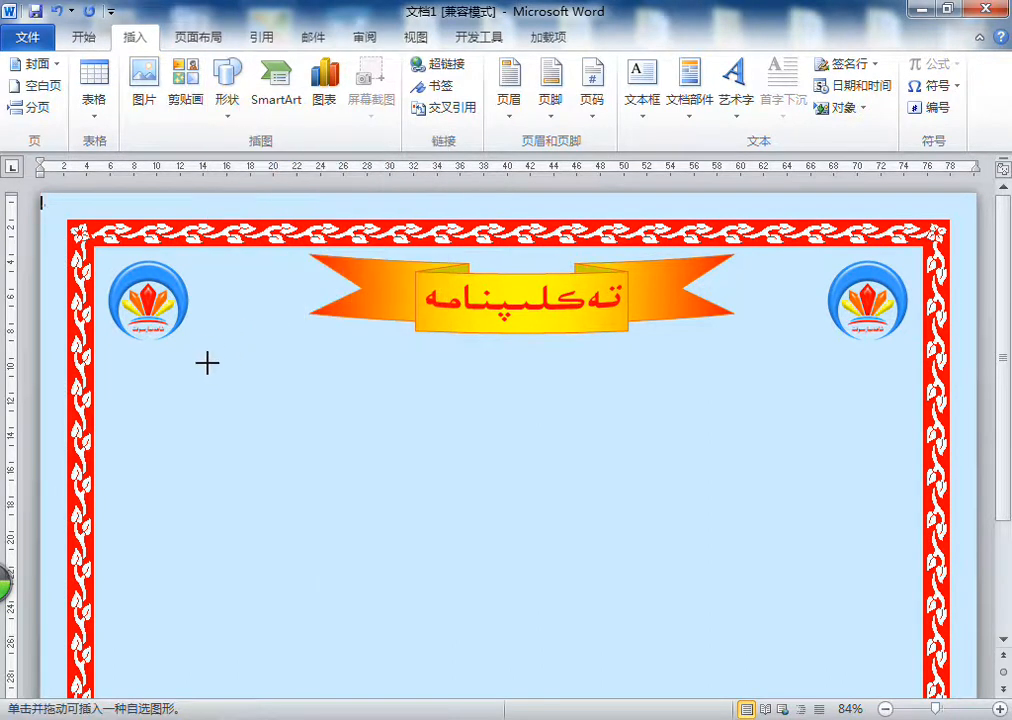
mouse_move(122, 364)
left_mouse_down()
mouse_move(684, 542)
mouse_move(877, 571)
mouse_move(905, 597)
left_mouse_up()
left_click_drag(123, 480, 113, 480)
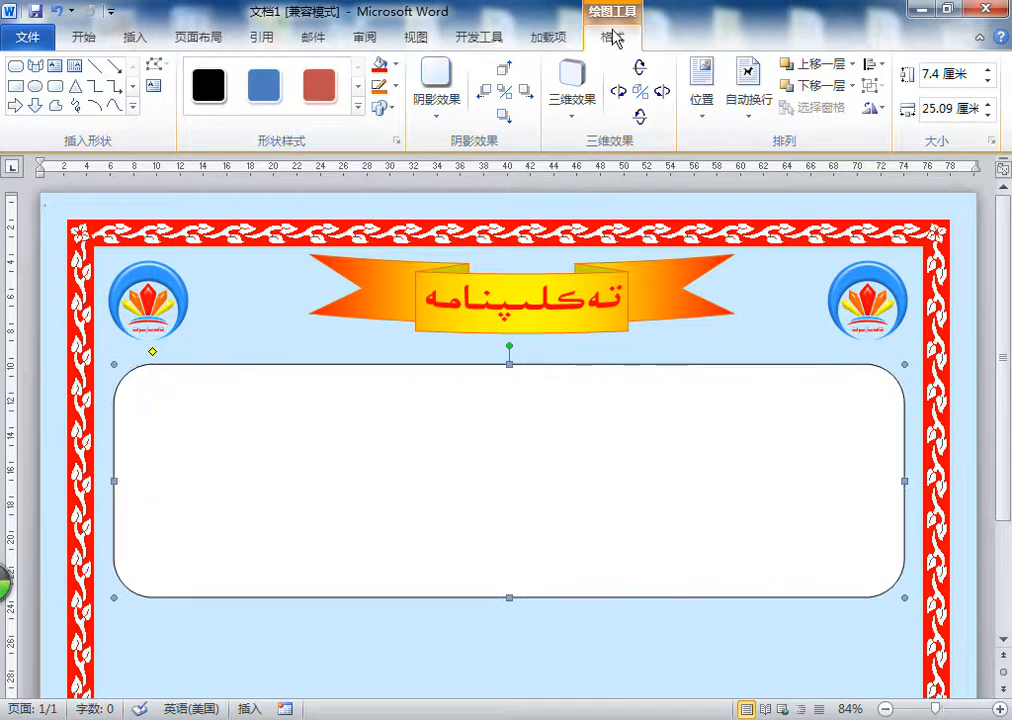
- Apply the solid fill, compound outline, Accent 1 shape style to the wide rounded rectangle, with the theme blue as fill colour
left_click(506, 436)
left_click(618, 43)
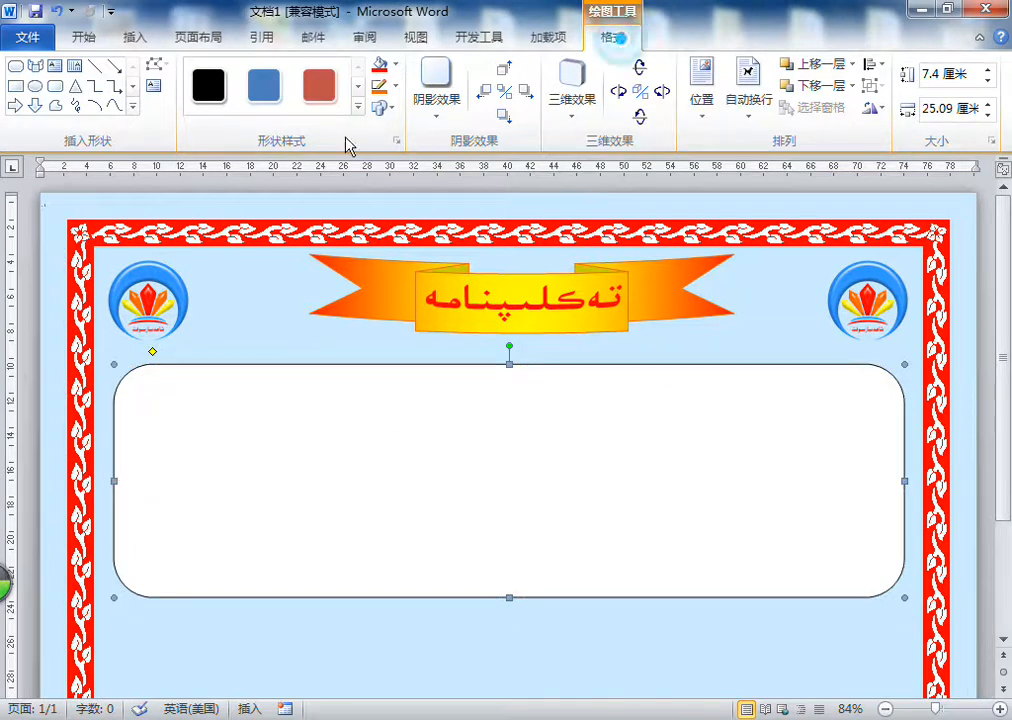
left_click(358, 108)
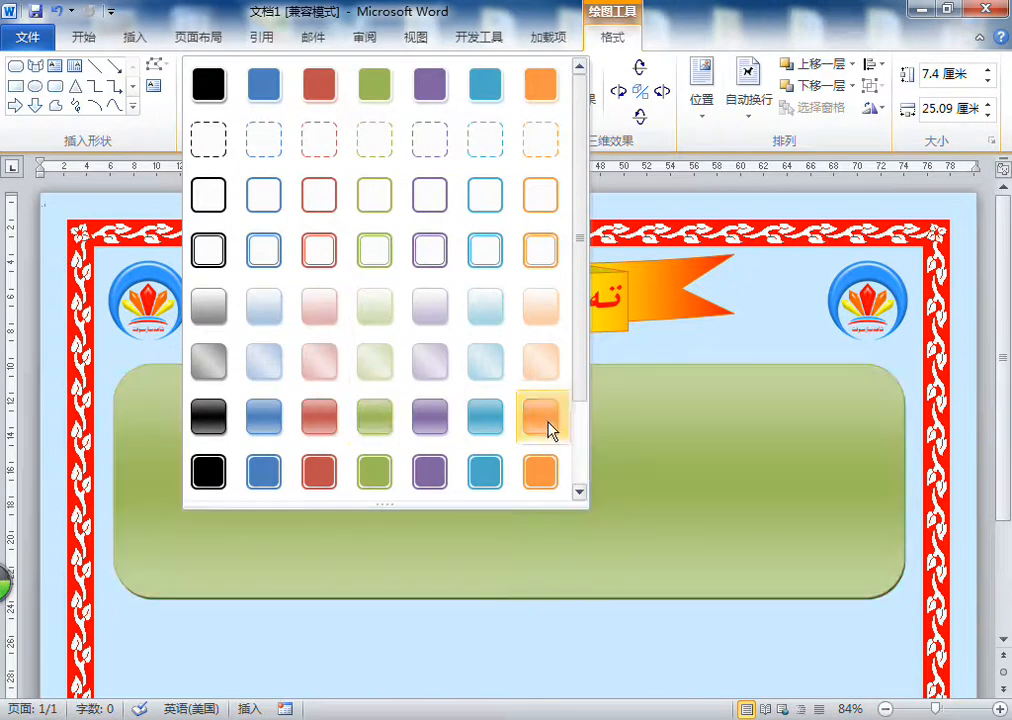
scroll(580, 380, "down", 2)
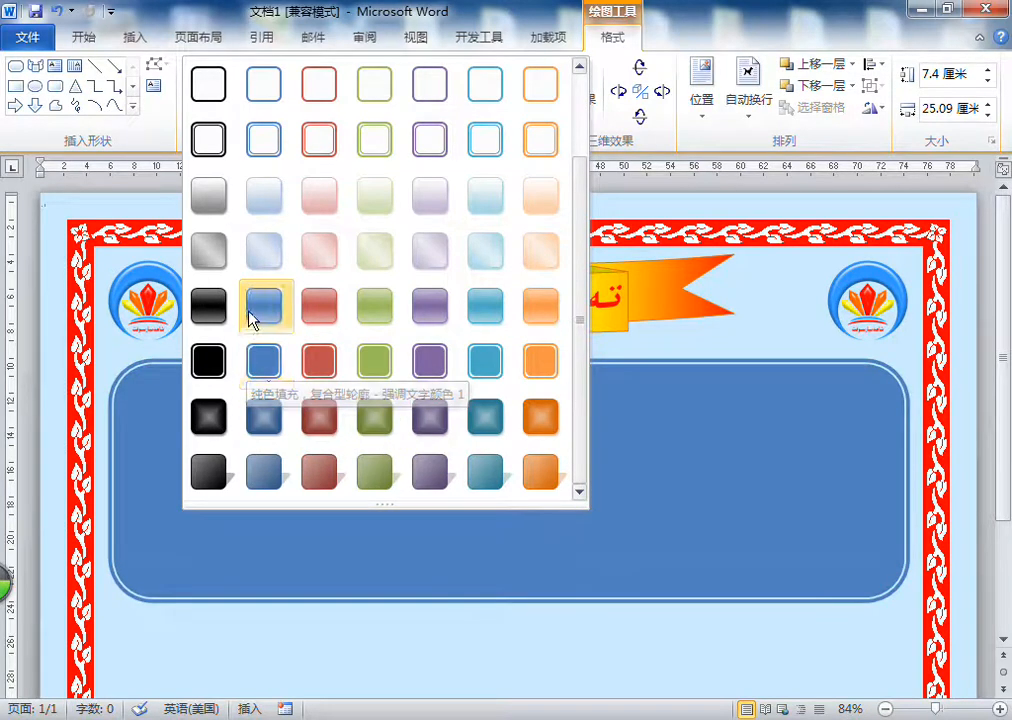
left_click(265, 372)
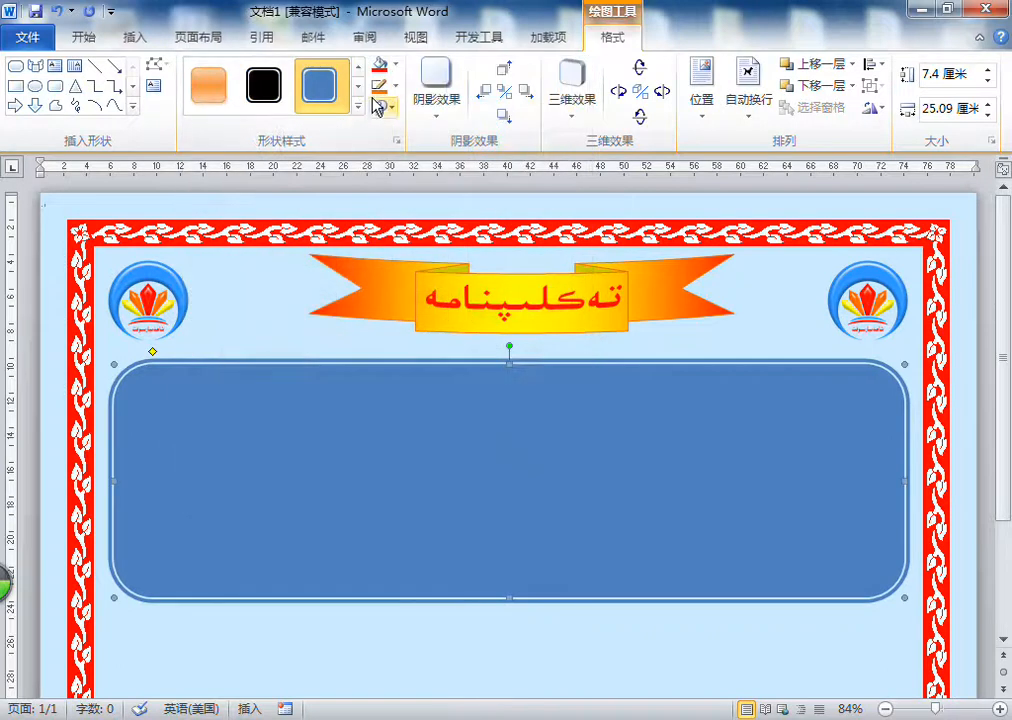
left_click(398, 64)
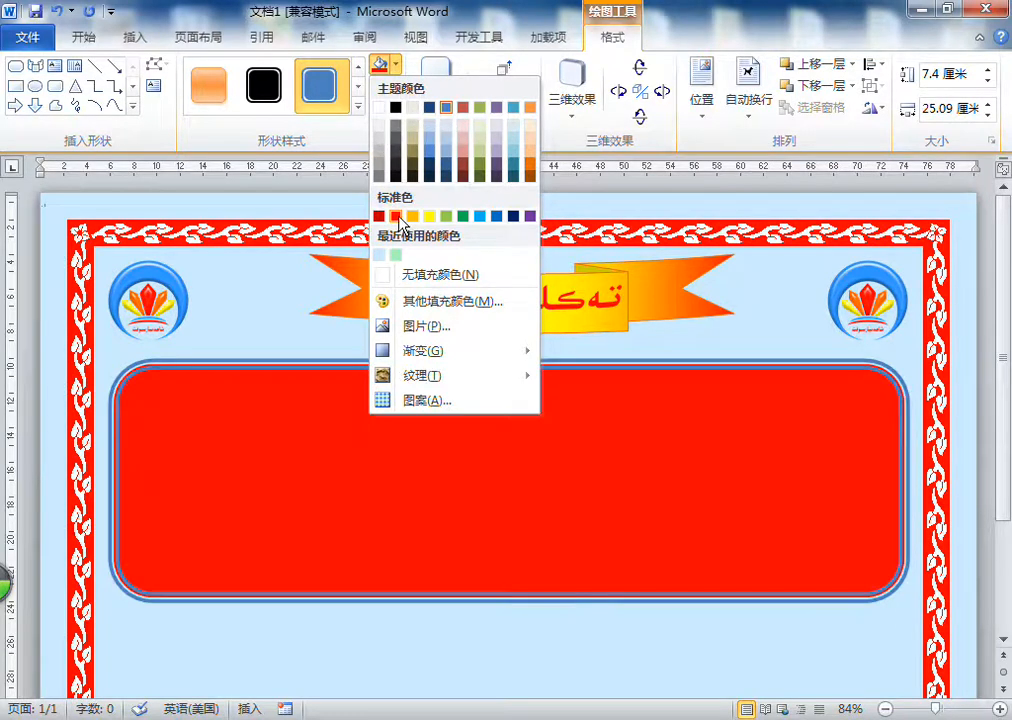
left_click(447, 109)
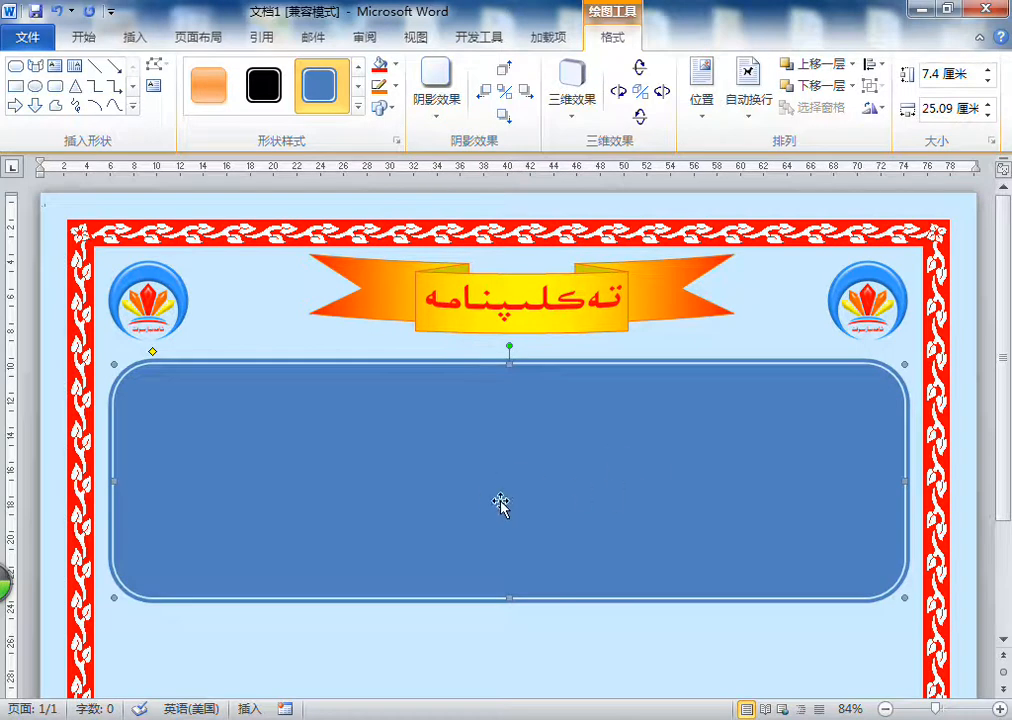
- Make the wide rounded rectangle's blue fill partly transparent in its AutoShape formatting and deselect the shape
right_click(389, 459)
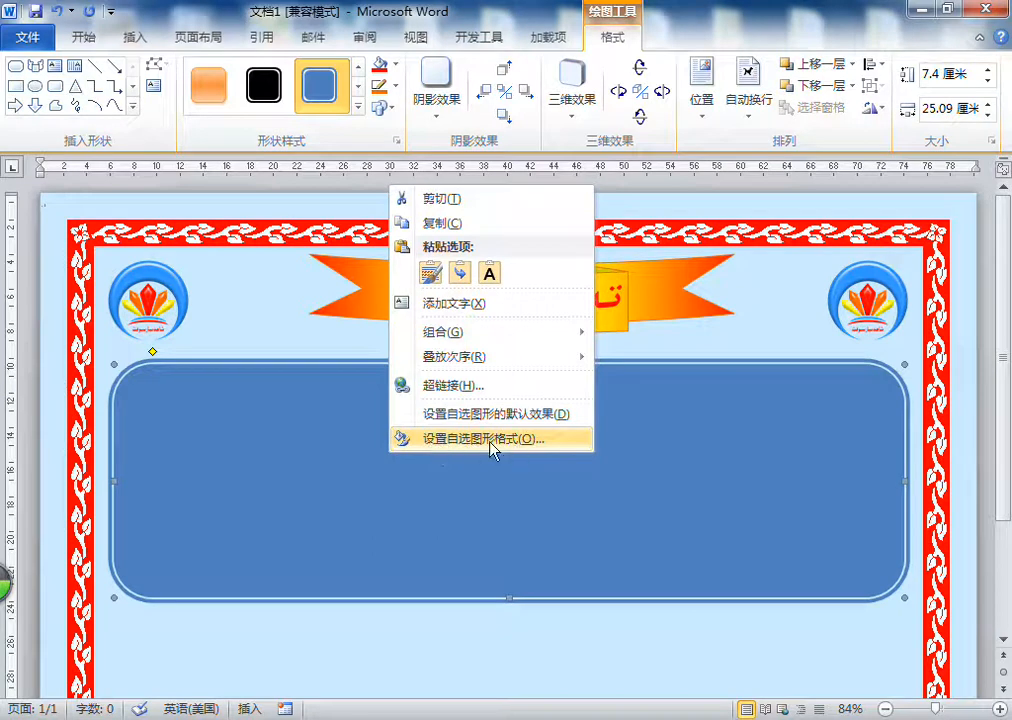
left_click(519, 443)
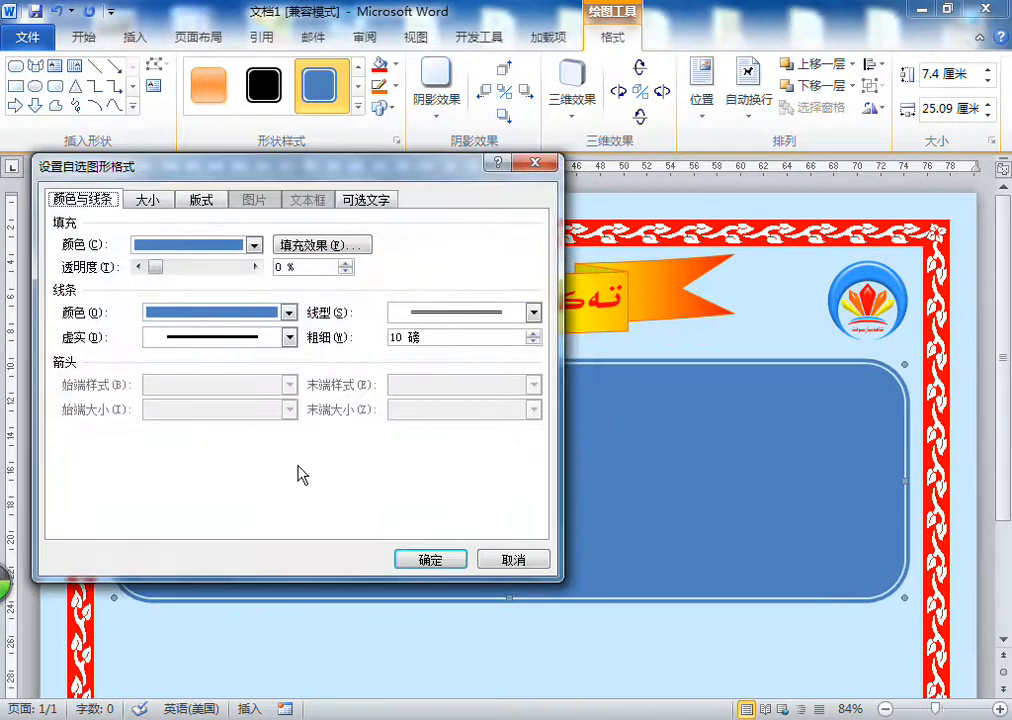
left_click_drag(313, 182, 680, 43)
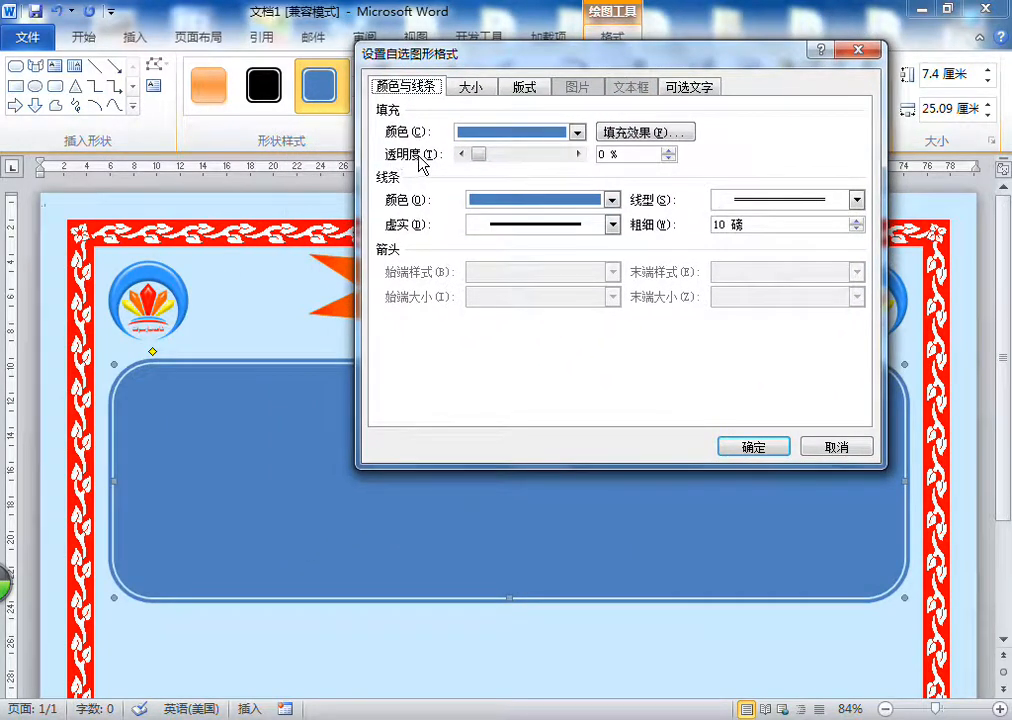
left_click(535, 361)
left_click(467, 404)
left_click(496, 376)
left_click_drag(480, 153, 515, 158)
left_click(764, 449)
left_click(250, 316)
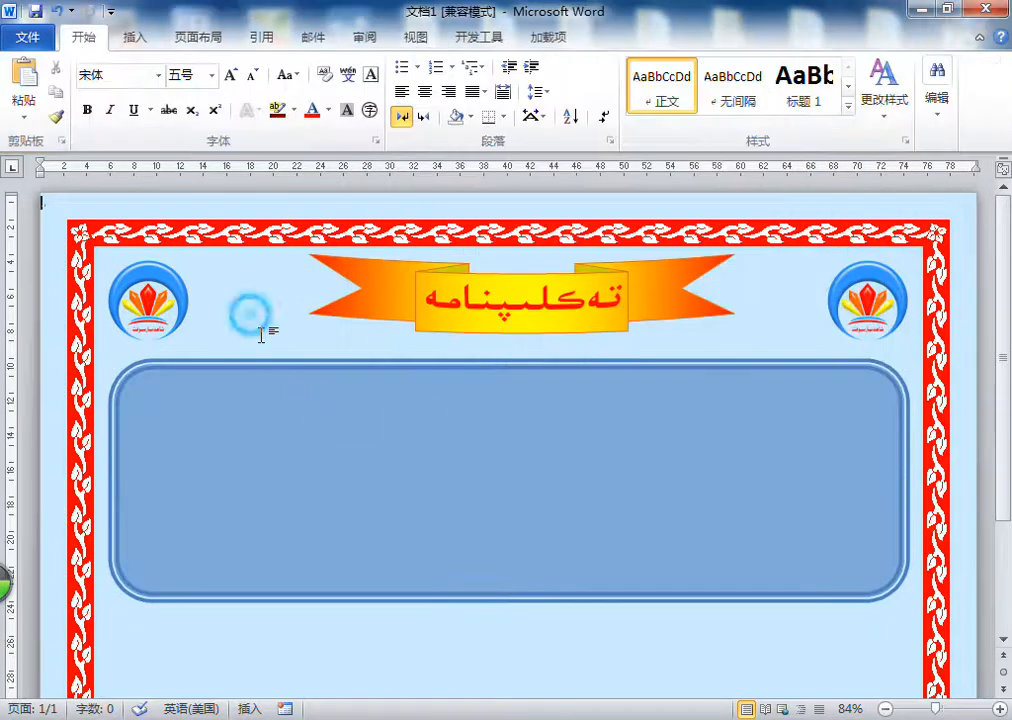
- Fill the page background with the mottled light blue and pink texture from the fill effects
left_click(197, 38)
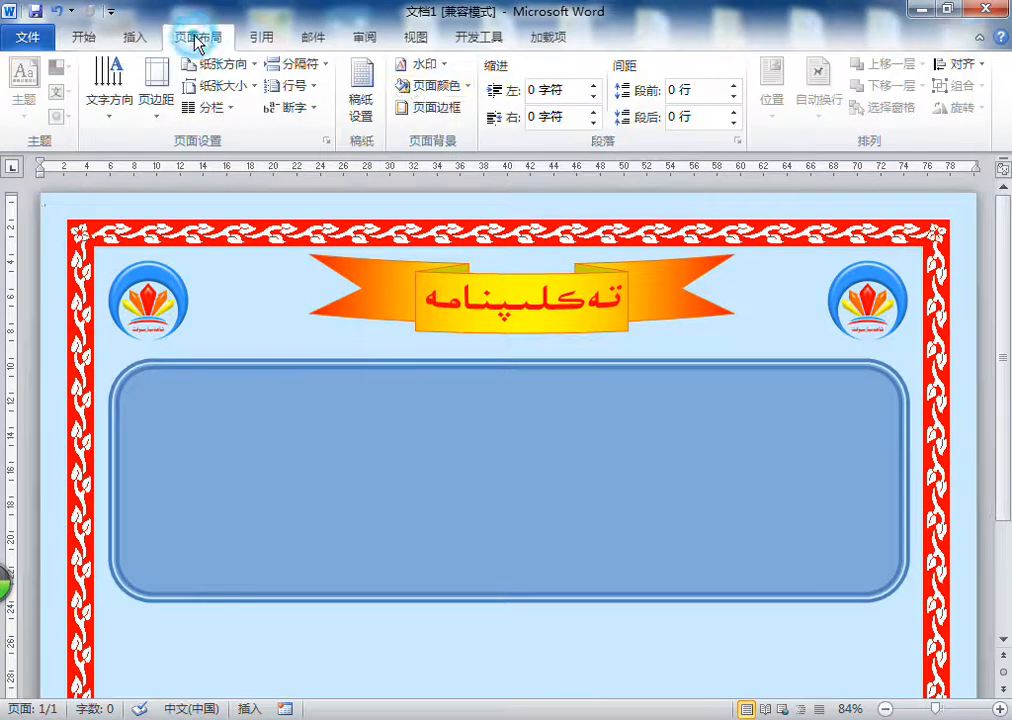
left_click(457, 88)
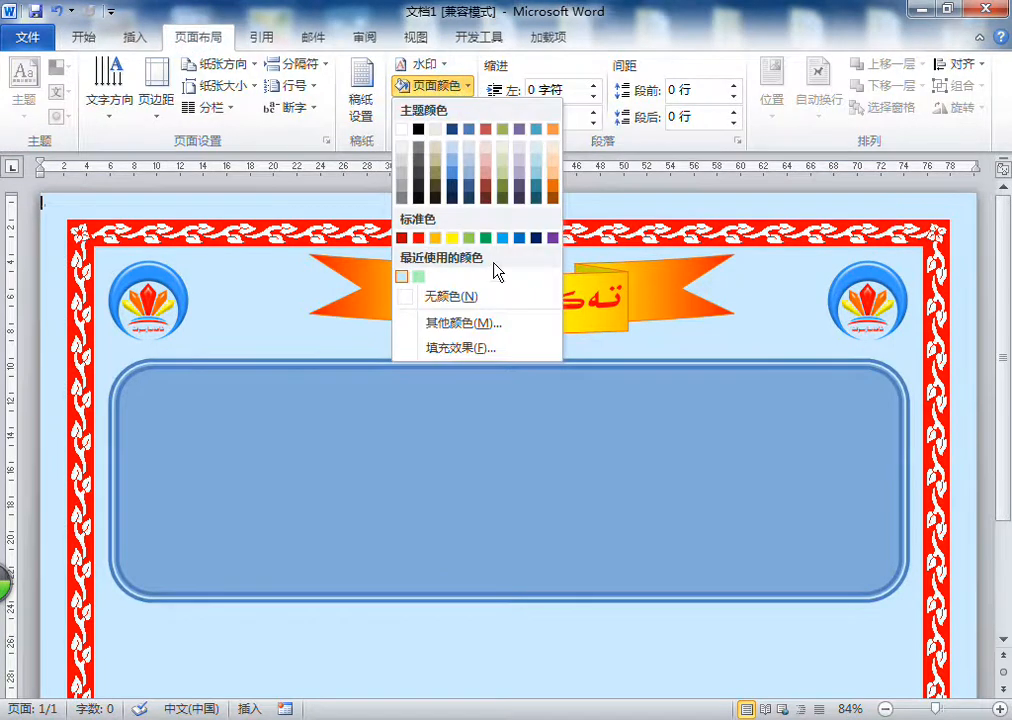
left_click(483, 347)
right_click(296, 117)
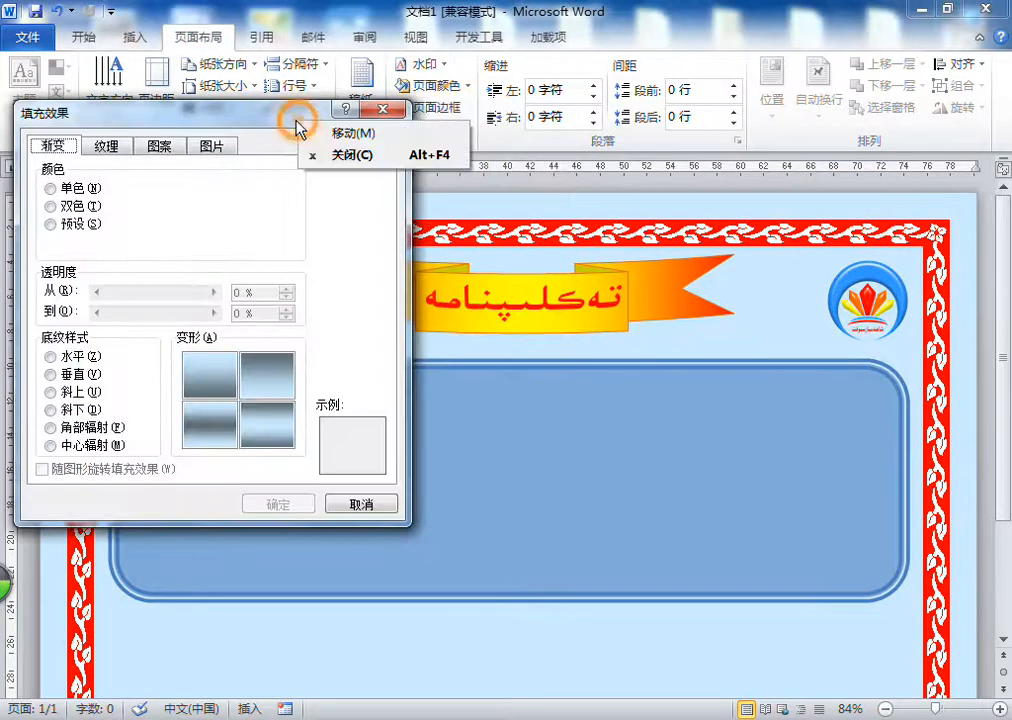
left_click_drag(296, 118, 530, 90)
left_click(332, 115)
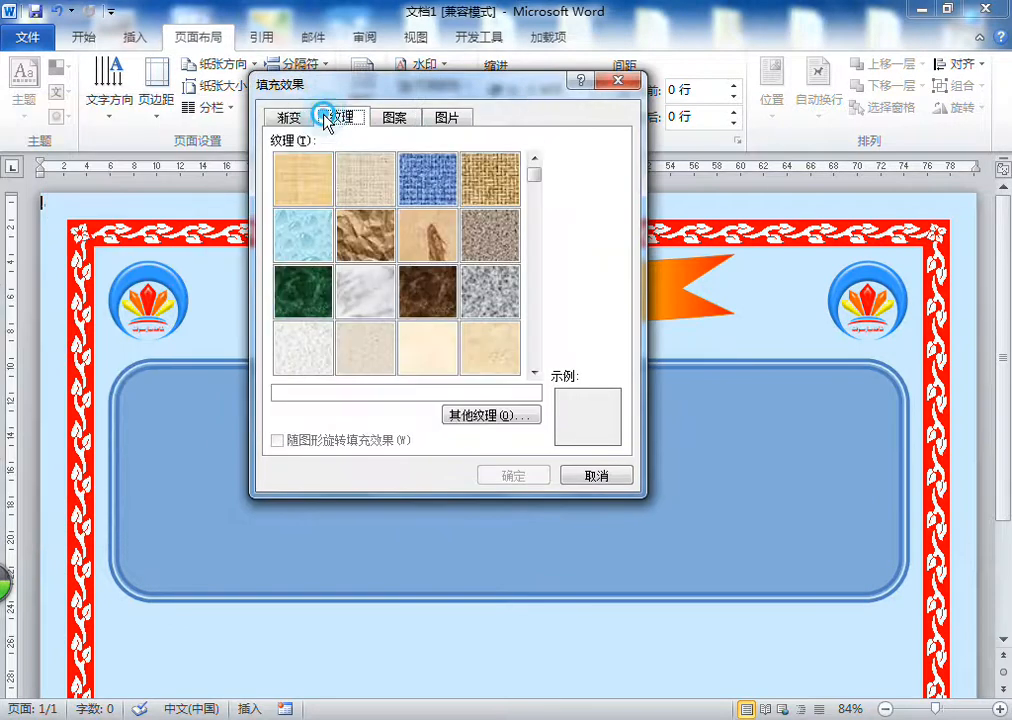
left_click(297, 238)
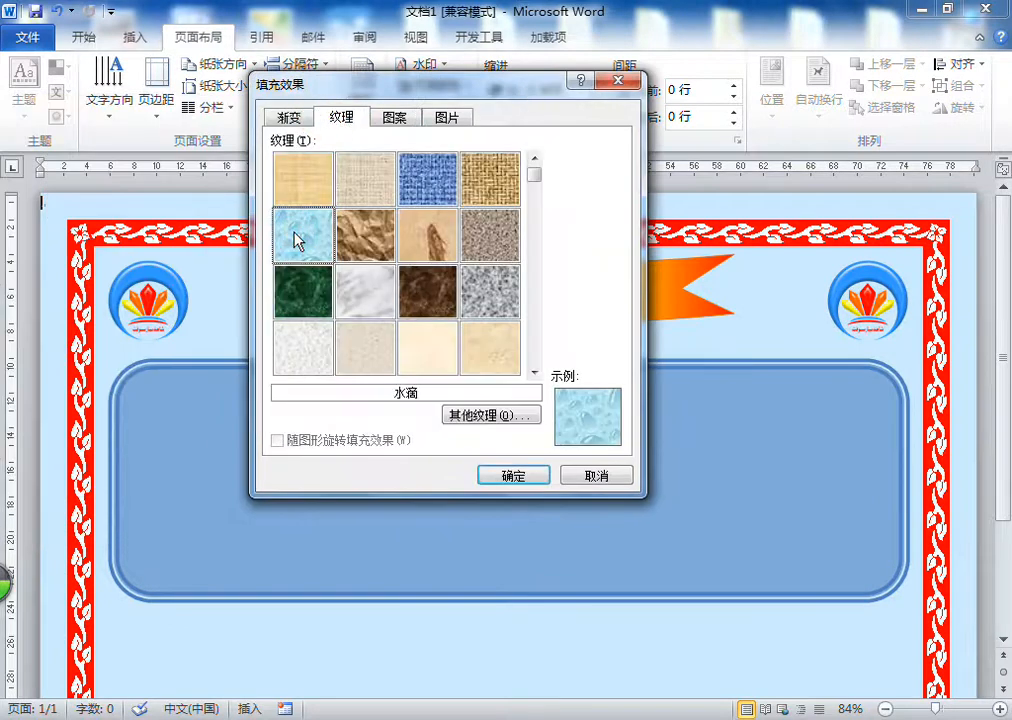
left_click(534, 371)
left_click(488, 293)
left_click(515, 474)
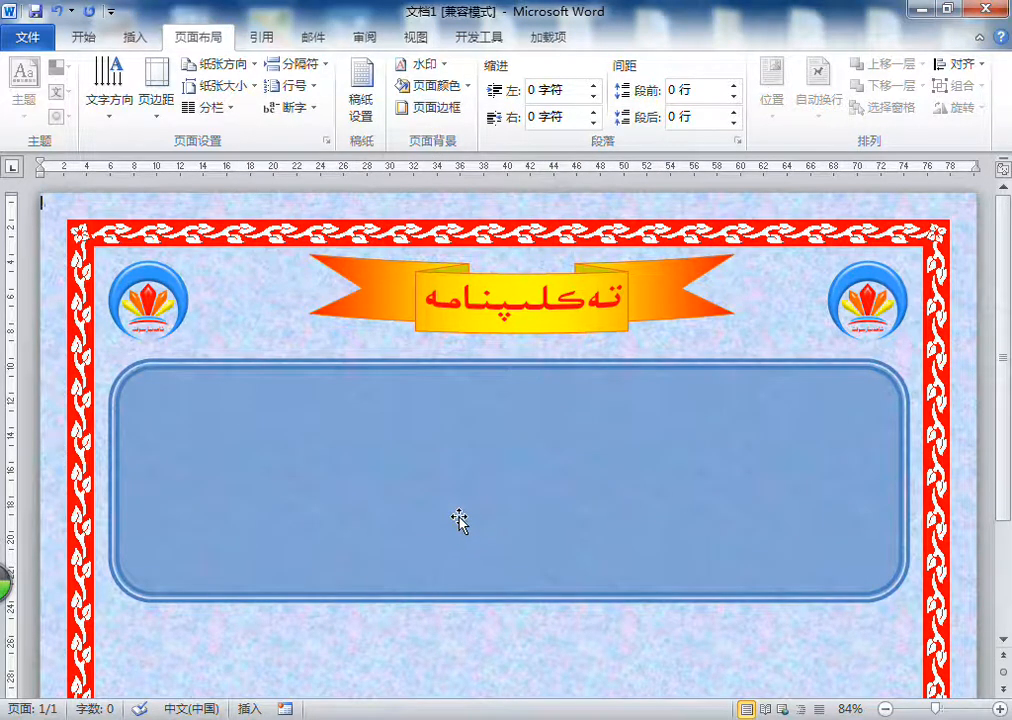
- Change the page background to the plain light blue paper texture from the fill effects
left_click(446, 87)
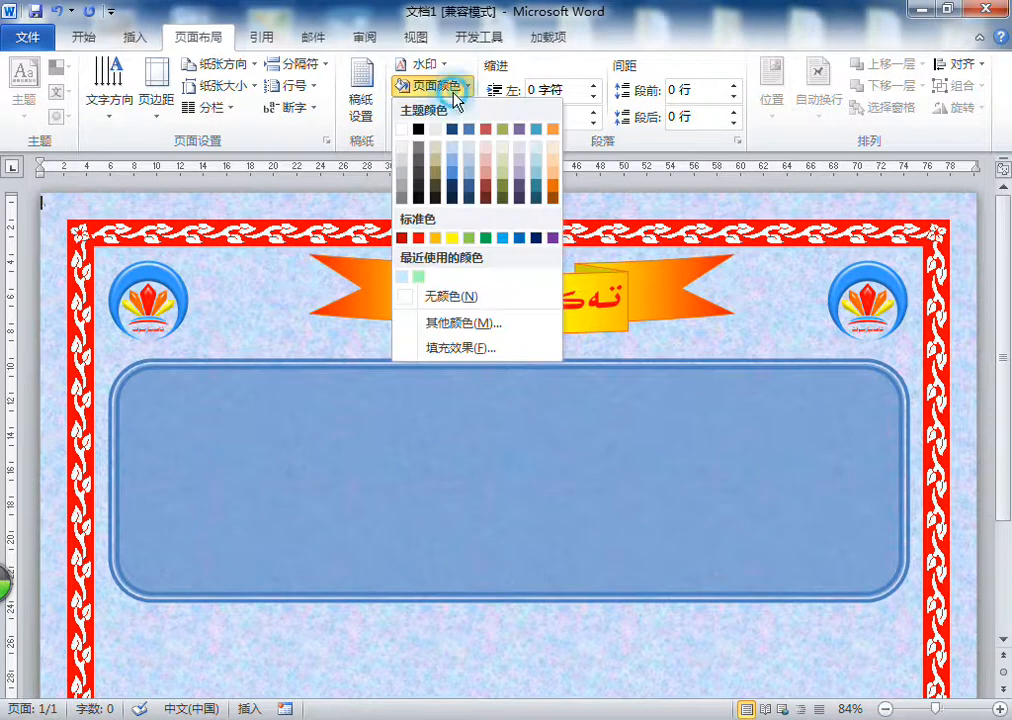
left_click(507, 348)
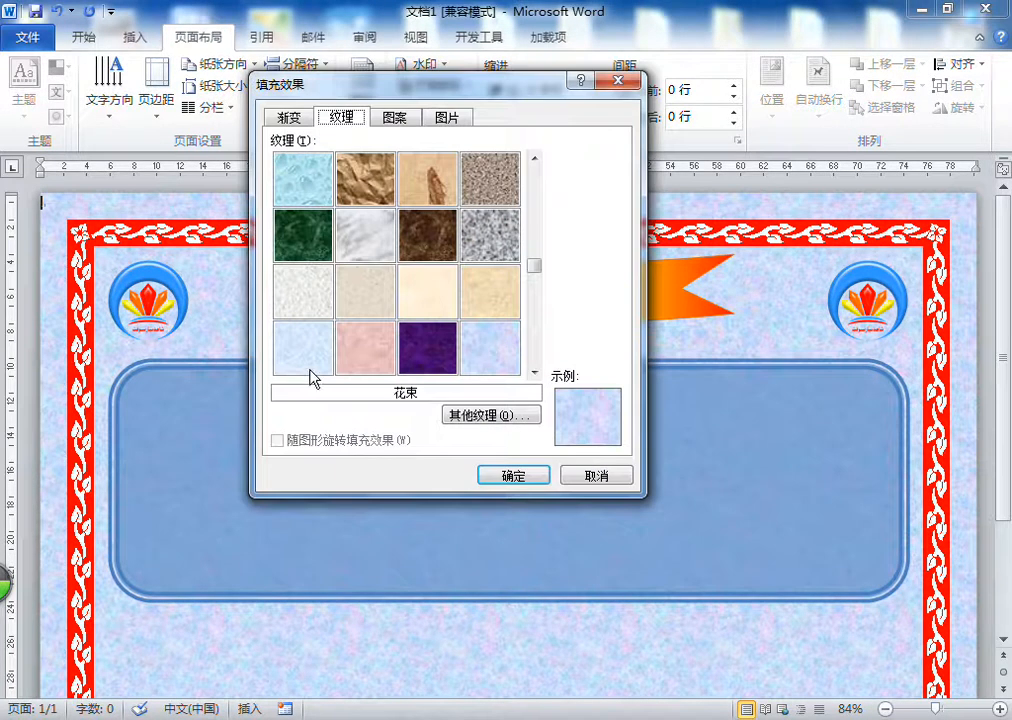
left_click(292, 345)
left_click(520, 477)
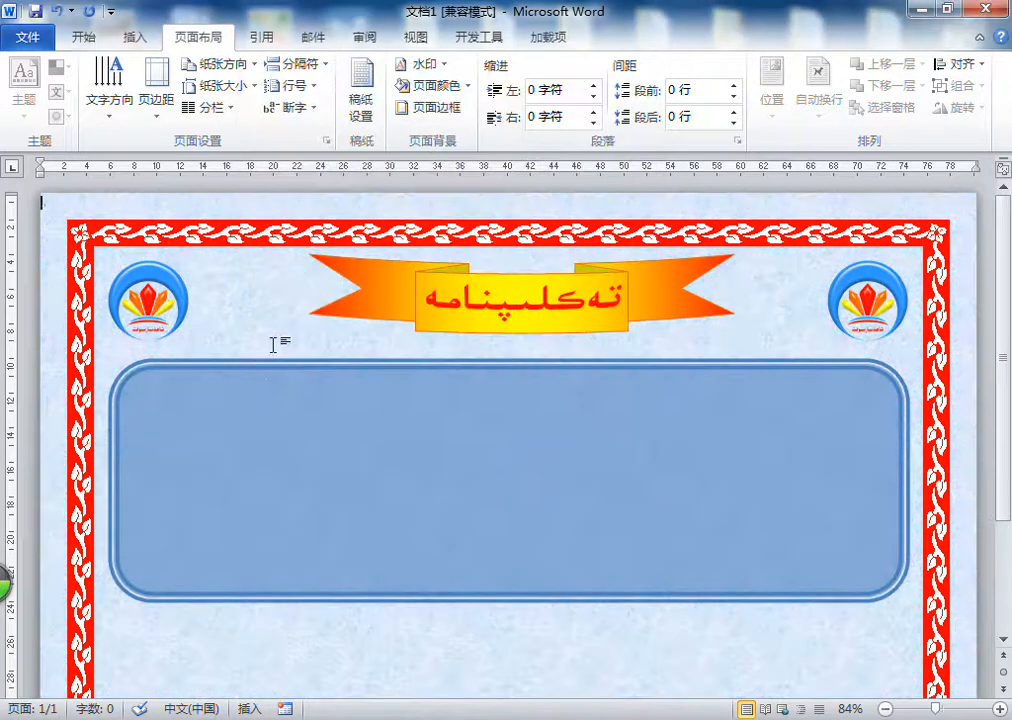
- Set the fill transparency of the wide rounded rectangle to 60% in its AutoShape formatting
left_click(436, 422)
right_click(462, 423)
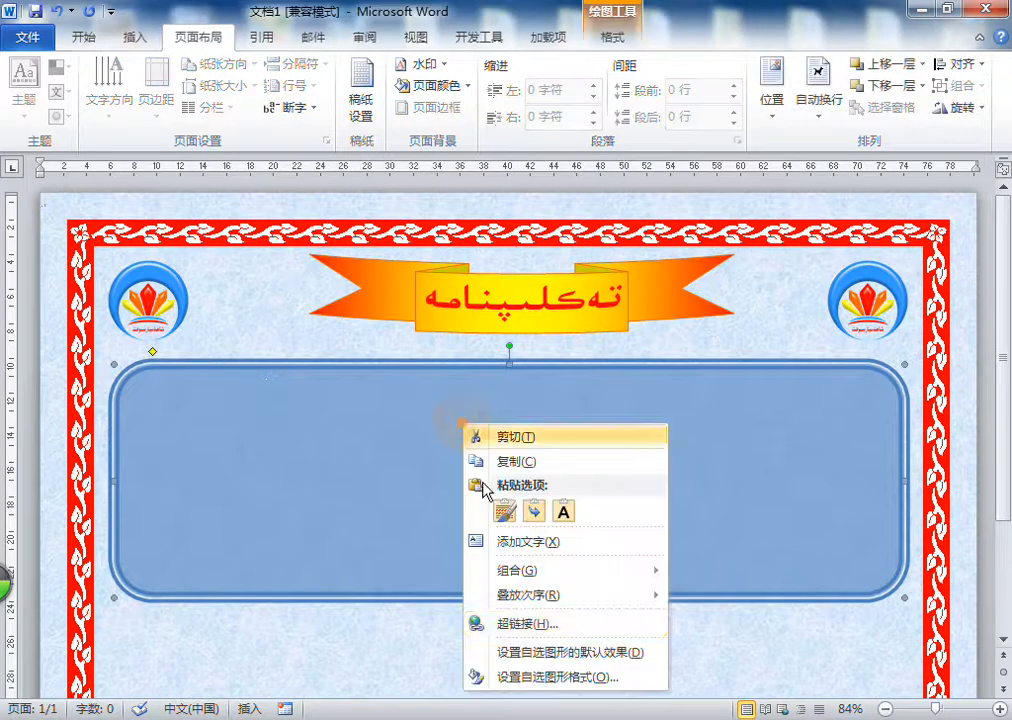
left_click(540, 678)
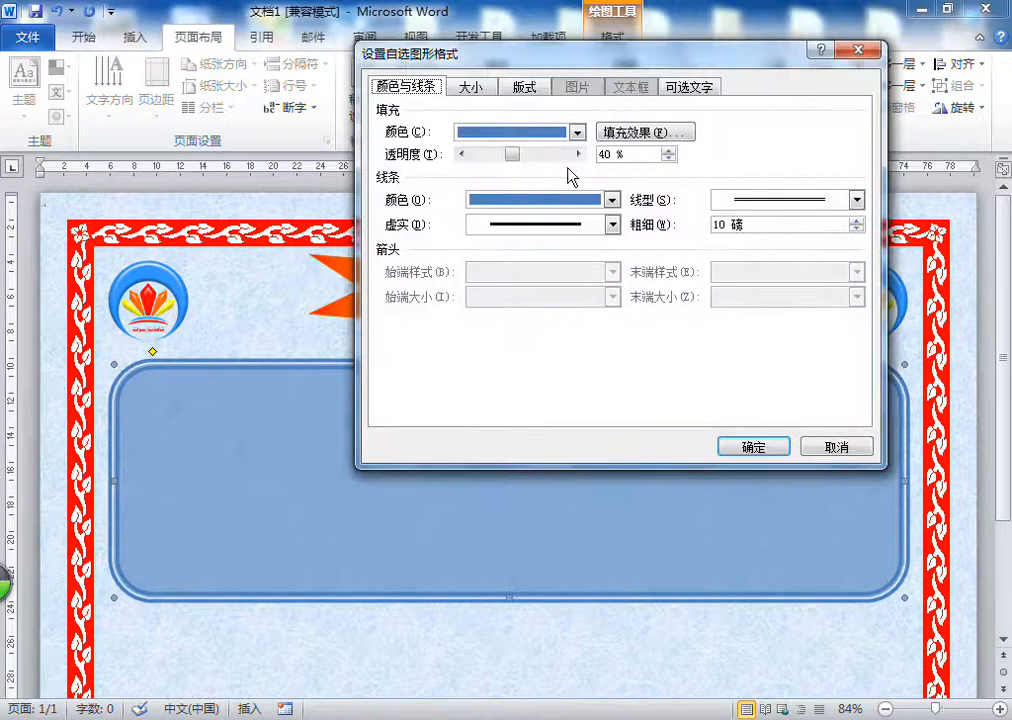
left_click_drag(525, 155, 533, 158)
left_click(671, 373)
left_click(752, 447)
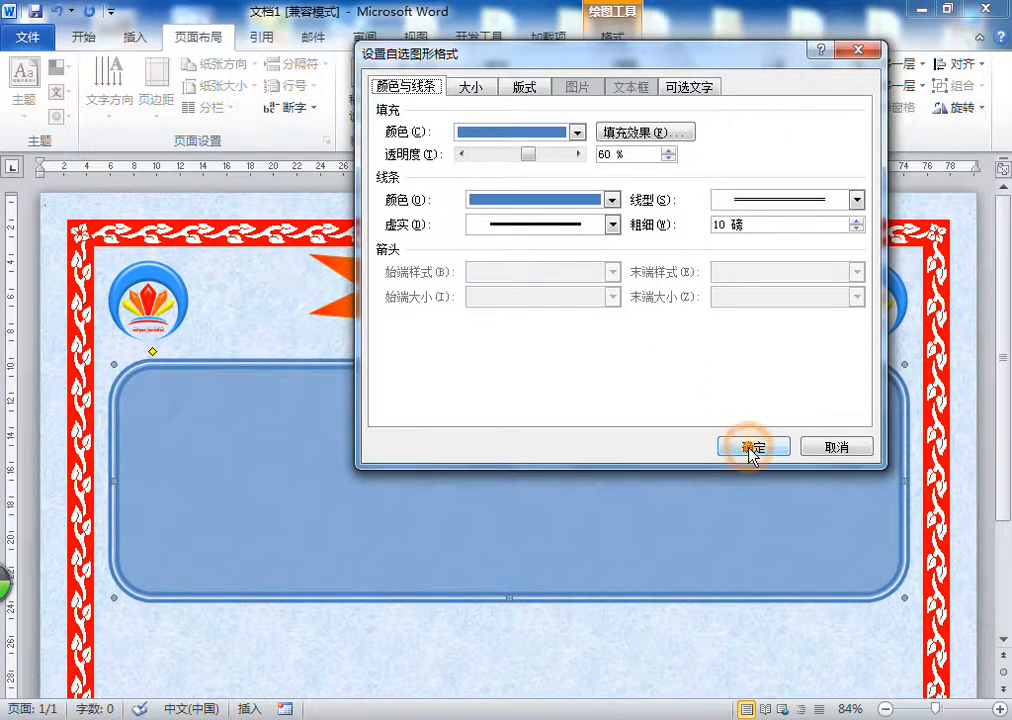
- Raise the lower edge of the wide rounded rectangle to make it about 5.43 cm high
left_click(579, 470)
scroll(580, 470, "down", 4)
scroll(580, 470, "up", 4)
left_click(510, 594)
left_click(533, 549)
left_click_drag(508, 598, 510, 536)
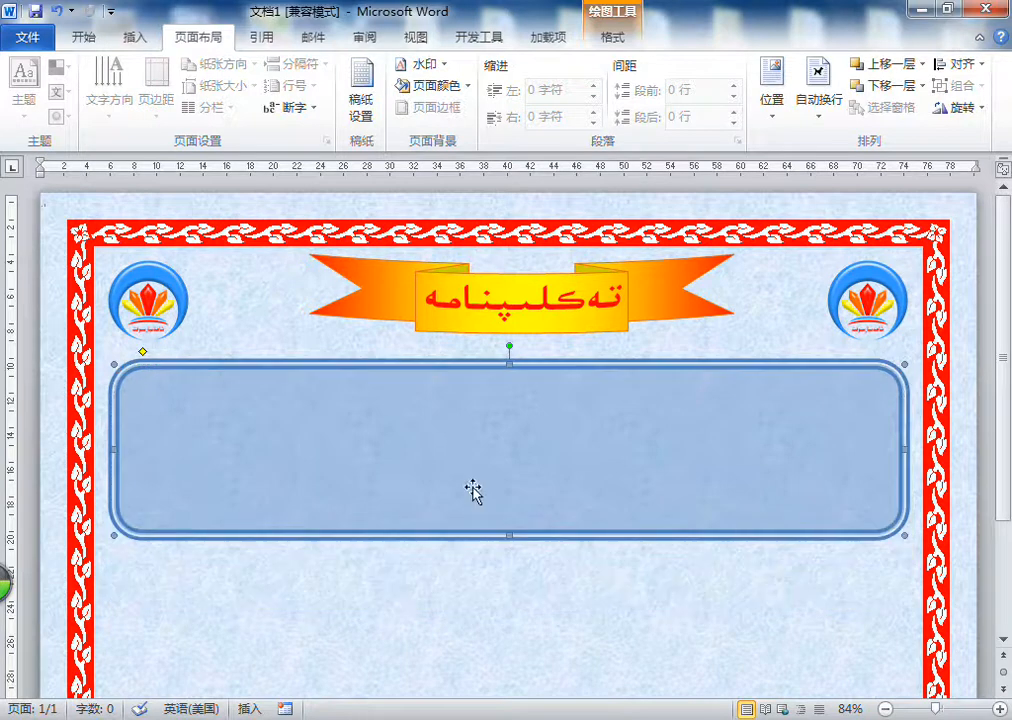
- Set the outline weight of the wide rounded rectangle to 1.5 pt
left_click(618, 38)
left_click(396, 88)
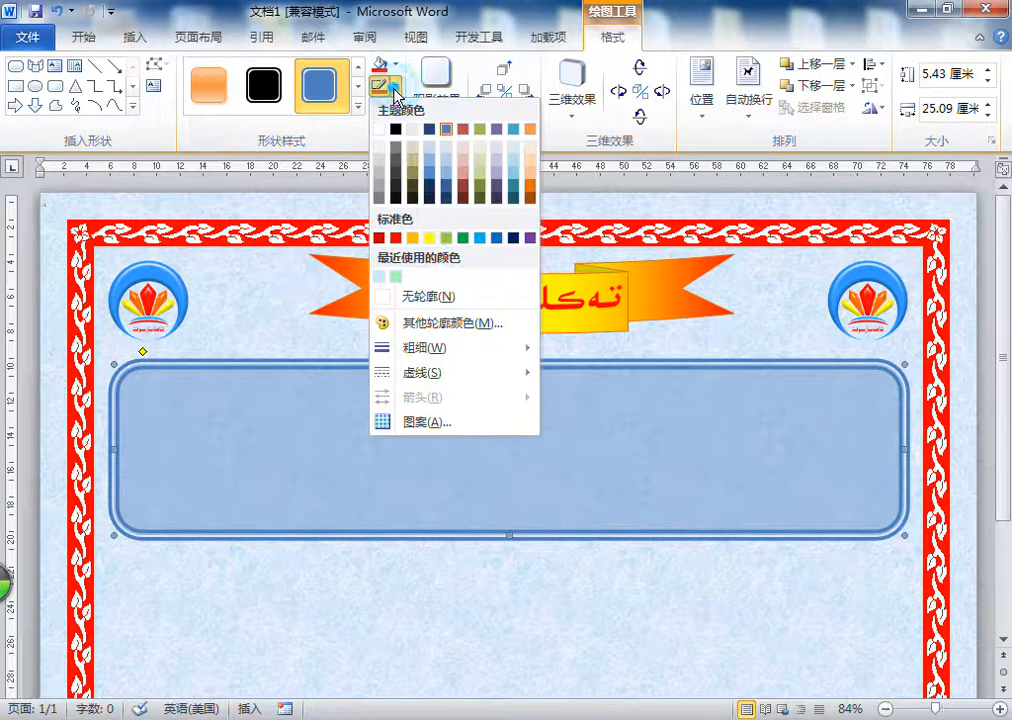
mouse_move(442, 349)
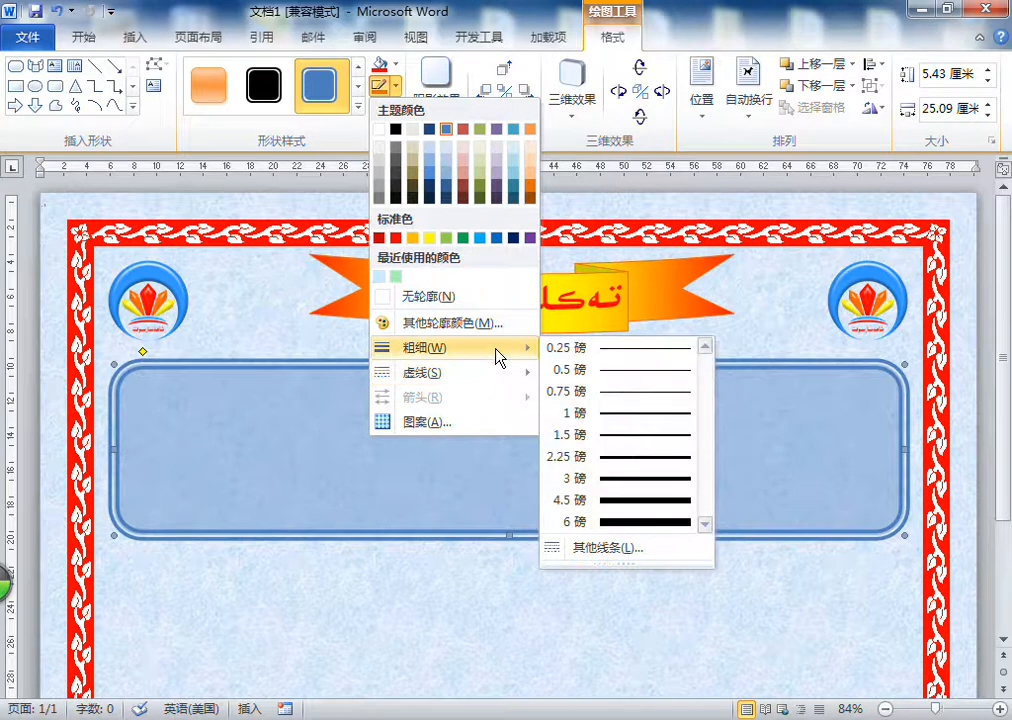
left_click(636, 437)
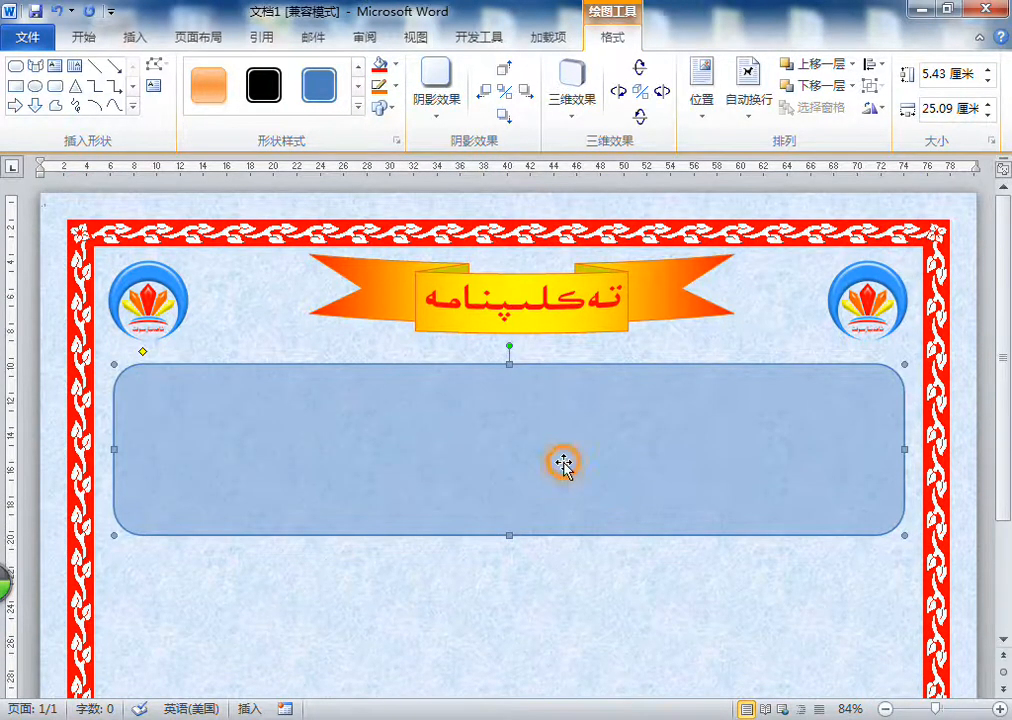
- Stack two copies of the rounded rectangle below the original and reduce the lowest copy's height to about 2.23 cm
right_click(563, 461)
scroll(452, 461, "down", 3)
scroll(459, 459, "up", 2)
left_click(528, 397)
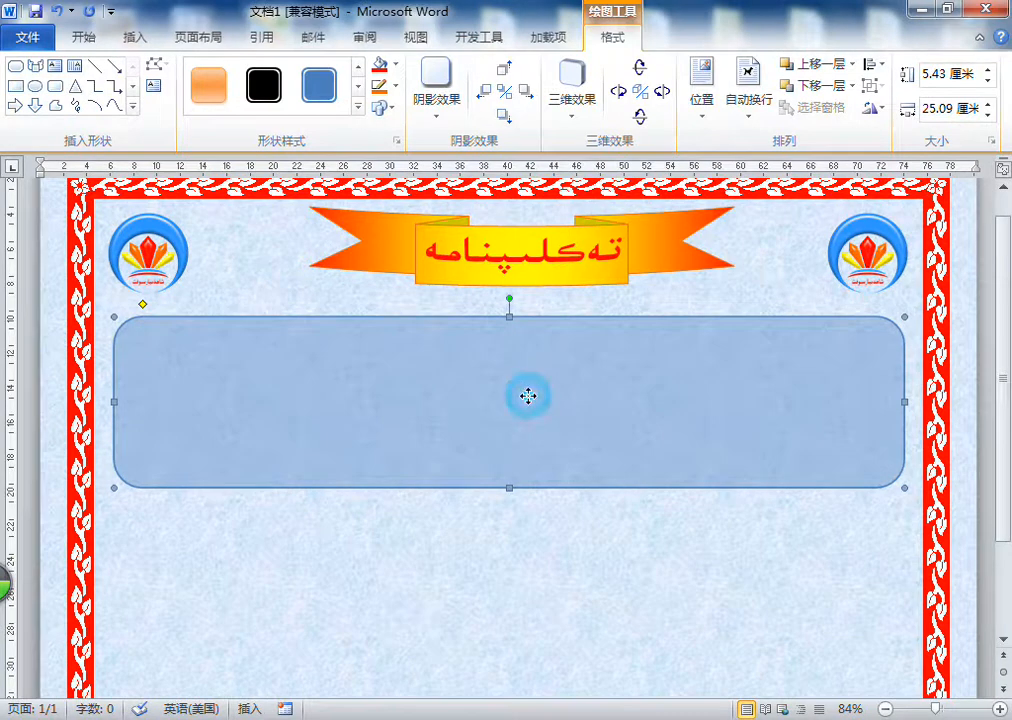
scroll(411, 401, "down", 3)
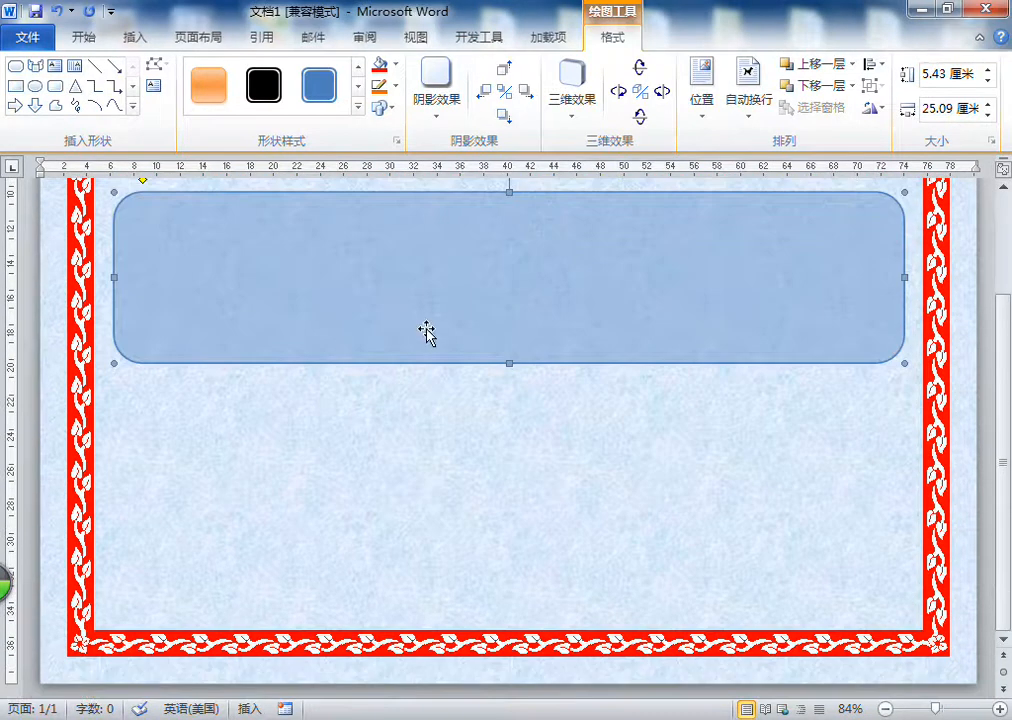
left_click_drag(446, 352, 449, 420)
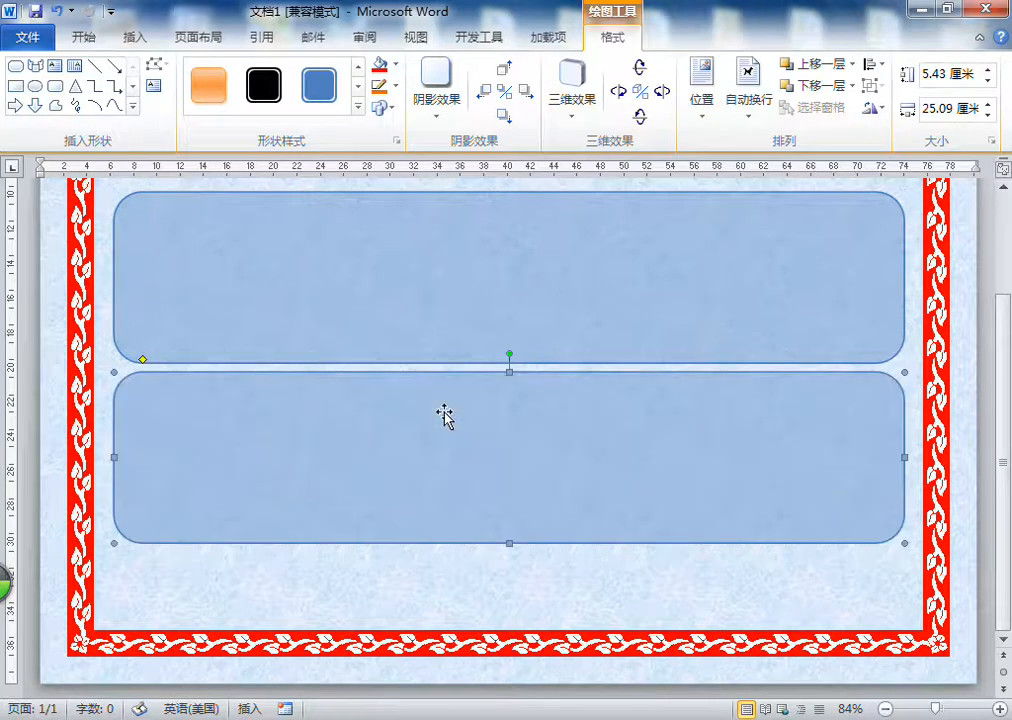
left_click_drag(418, 462, 414, 494)
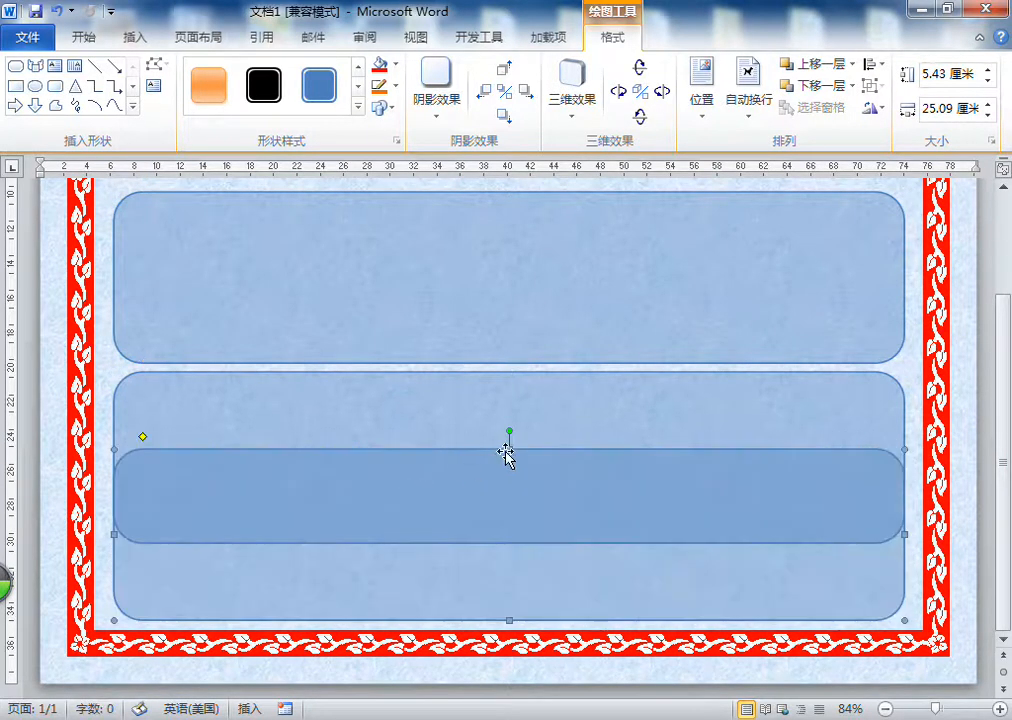
left_click_drag(506, 511, 506, 547)
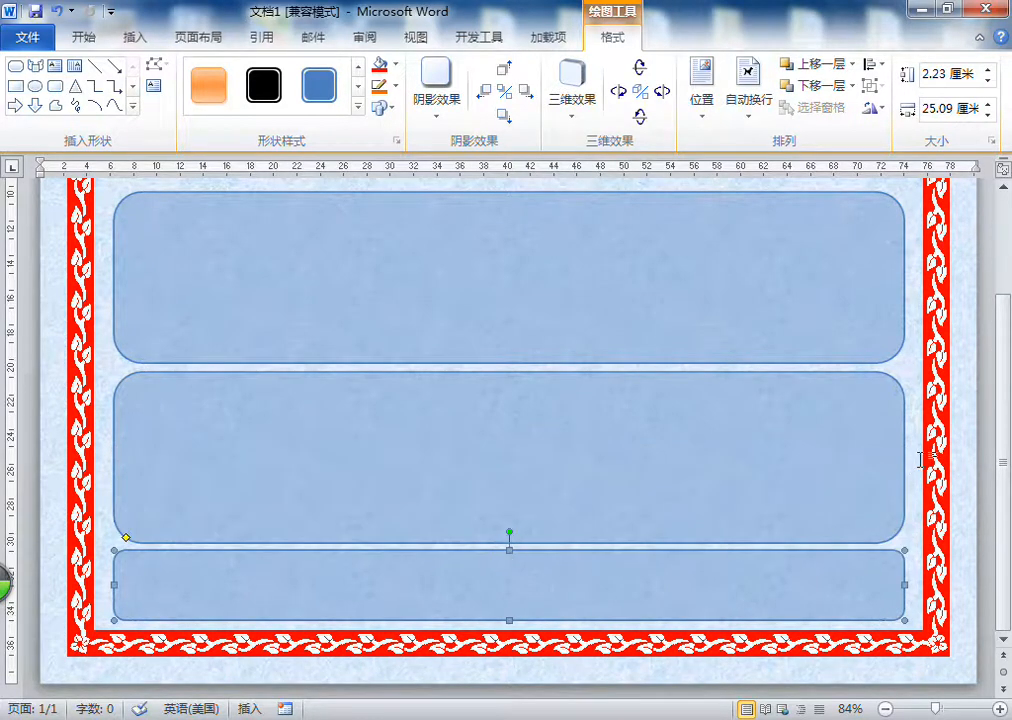
- Nudge the ribbon banner left until it is centred above the upper rounded rectangle
scroll(922, 445, "up", 3)
left_click(478, 381)
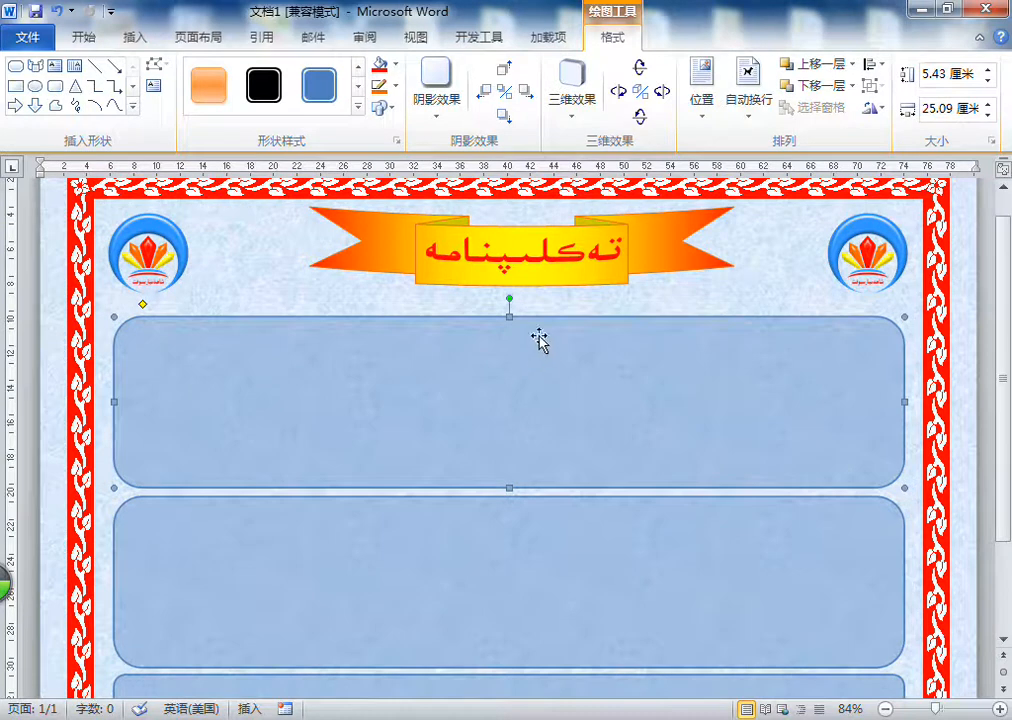
left_click(634, 268)
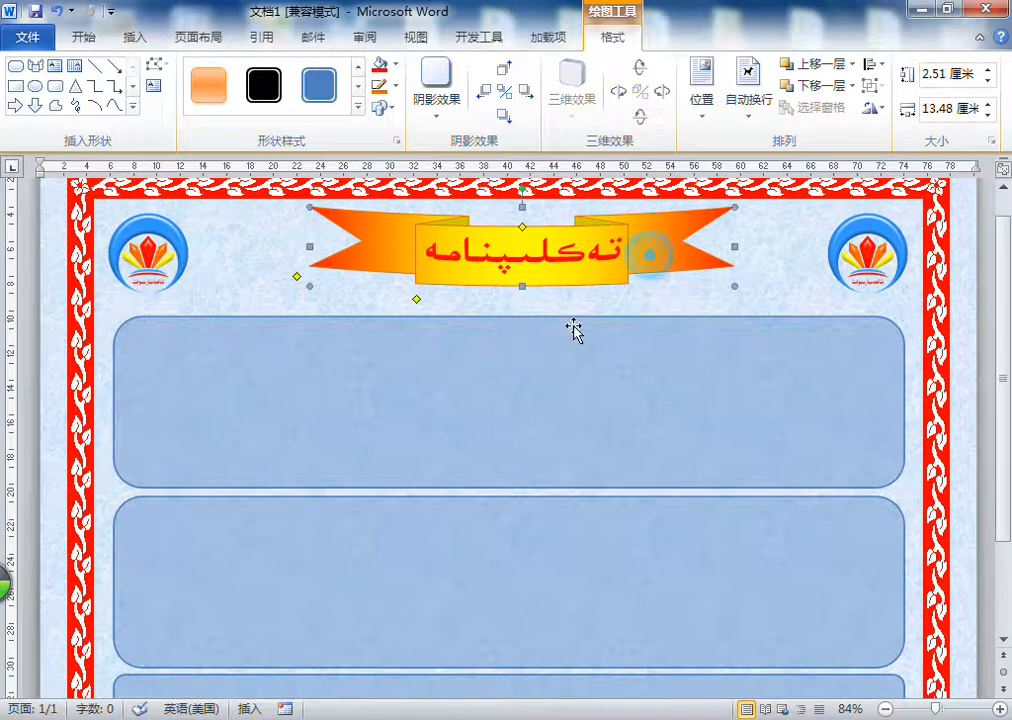
left_click(518, 318)
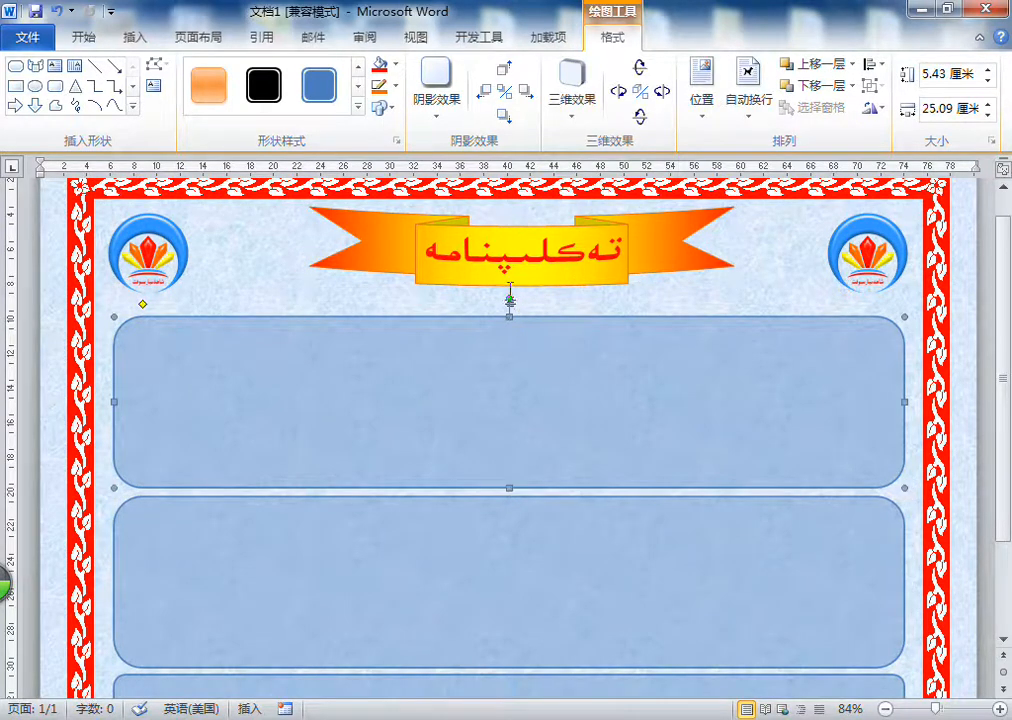
left_click(509, 287)
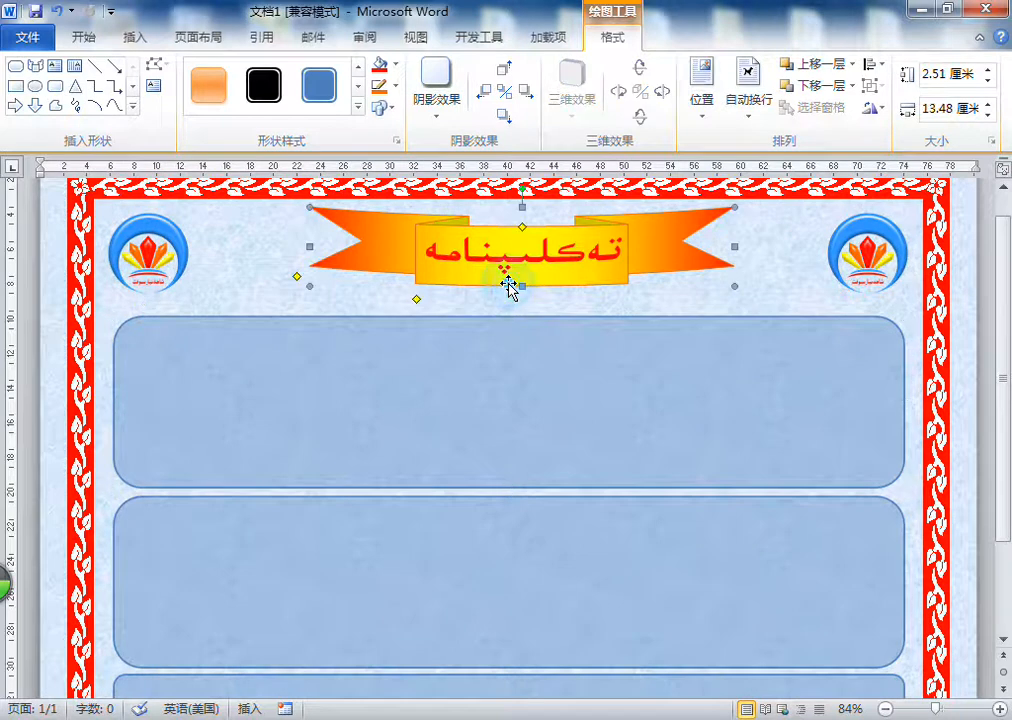
key("Left")
key("Left")
key("Left")
key("Left")
key("Left")
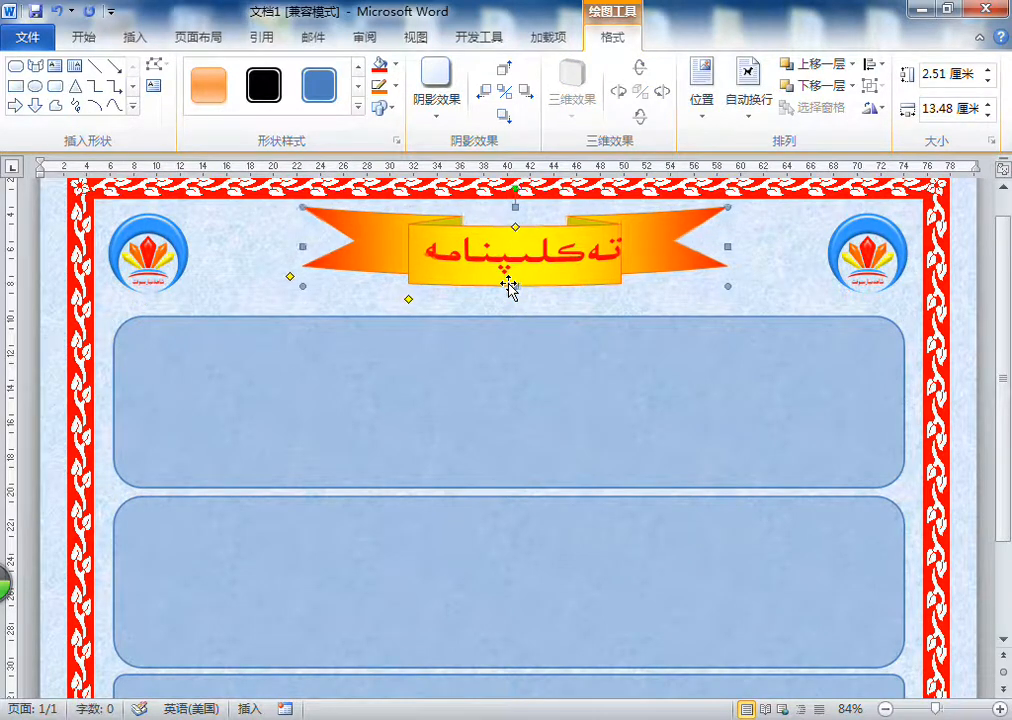
left_click(510, 330)
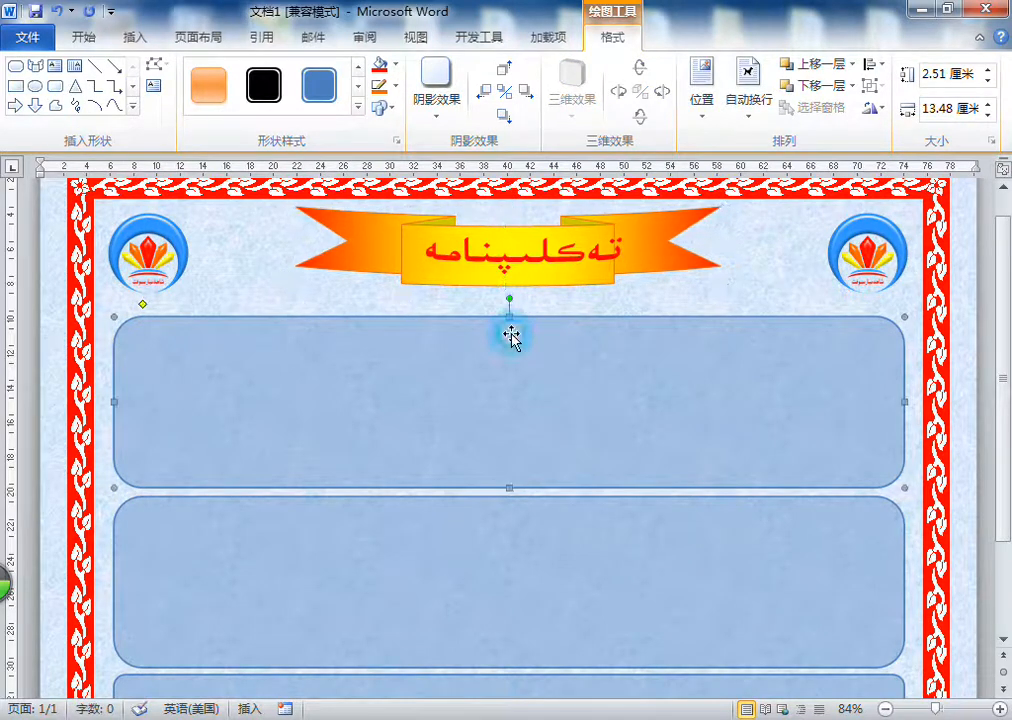
- Nudge the WordArt title تەكلىپنامە left to centre it on the ribbon banner and deselect it
left_click(599, 264)
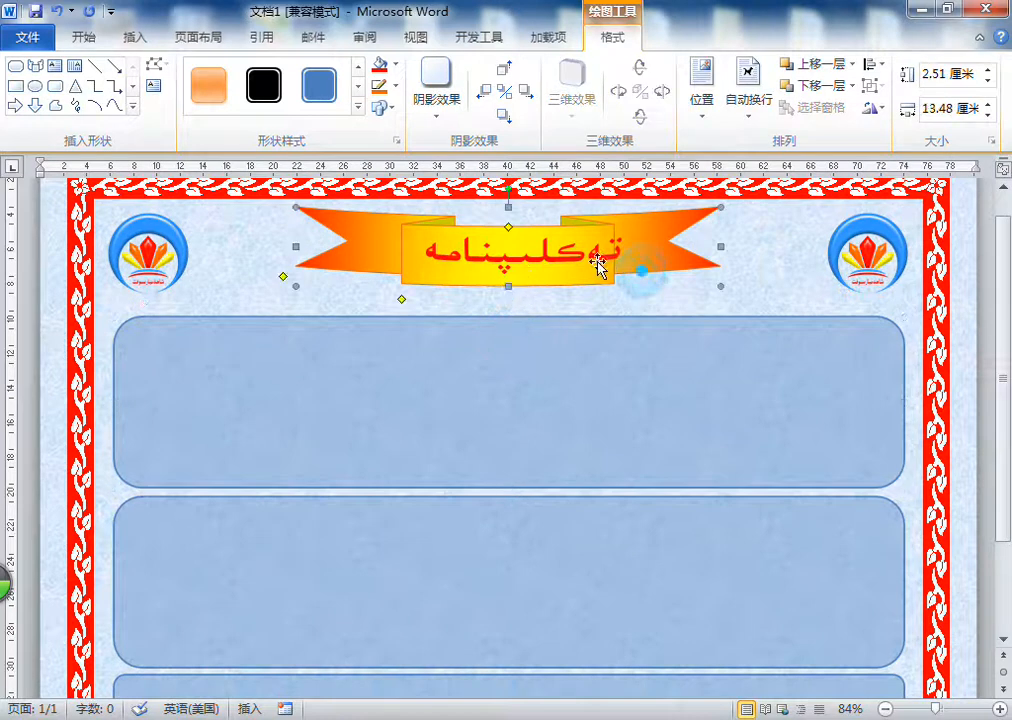
left_click(604, 262)
key("Left")
key("Left")
key("Left")
key("Left")
key("Left")
key("Left")
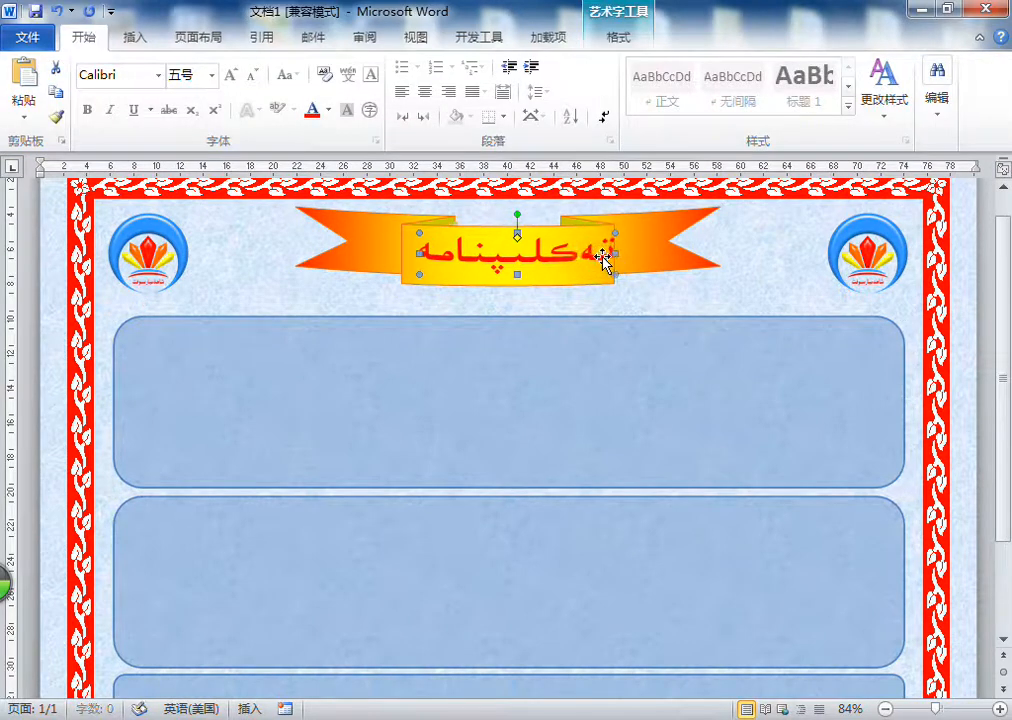
left_click(668, 291)
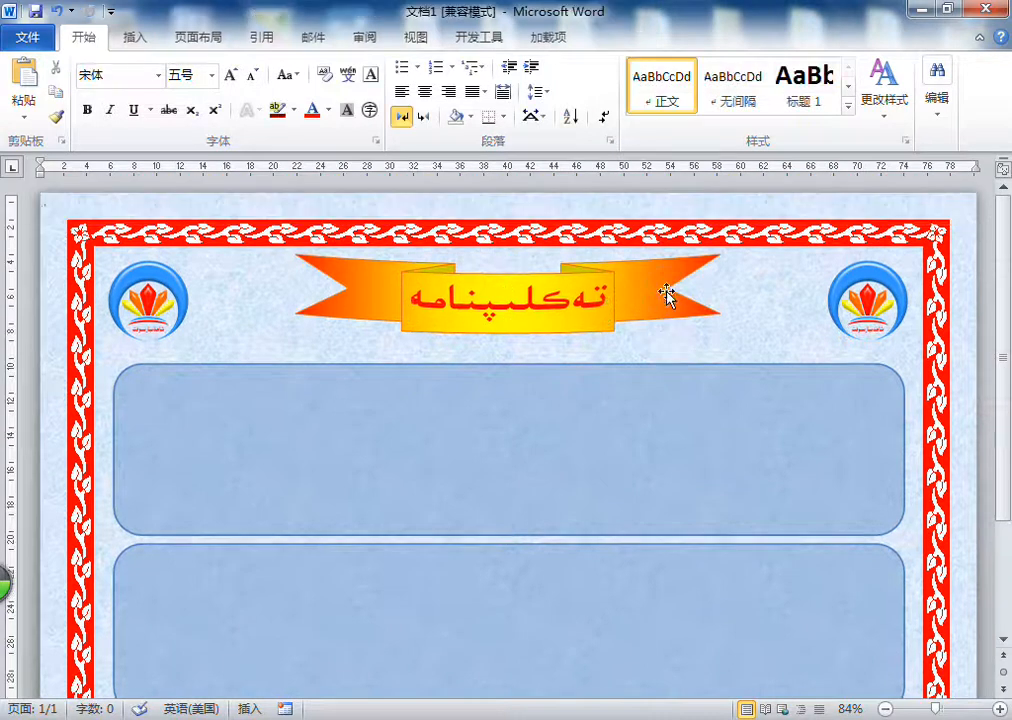
left_click(568, 447)
left_click(136, 38)
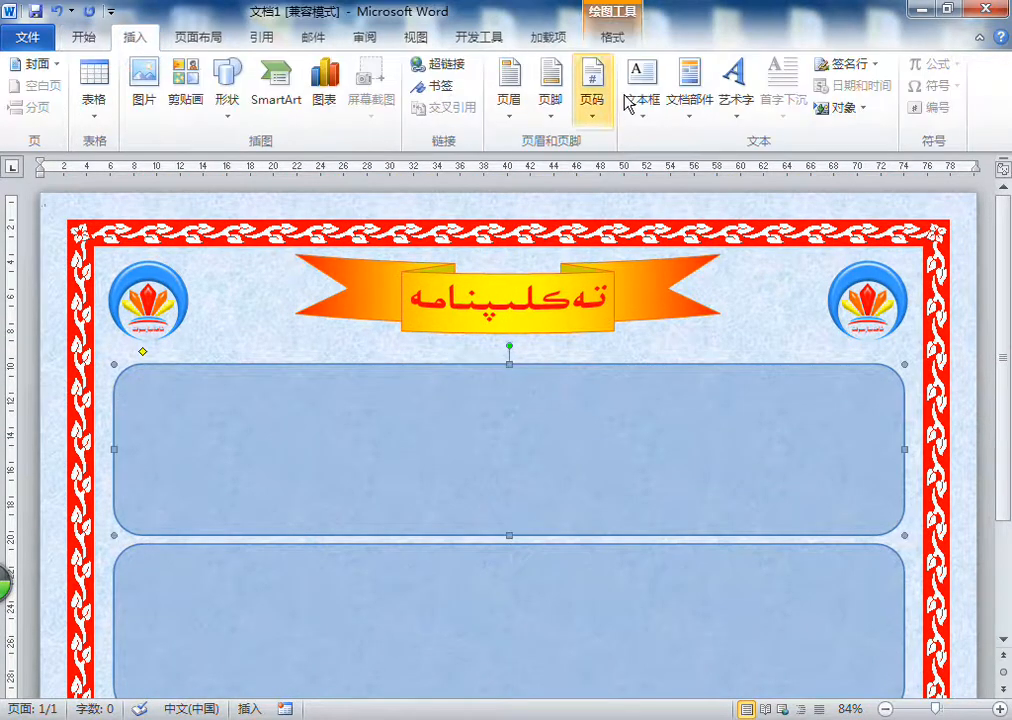
left_click(635, 95)
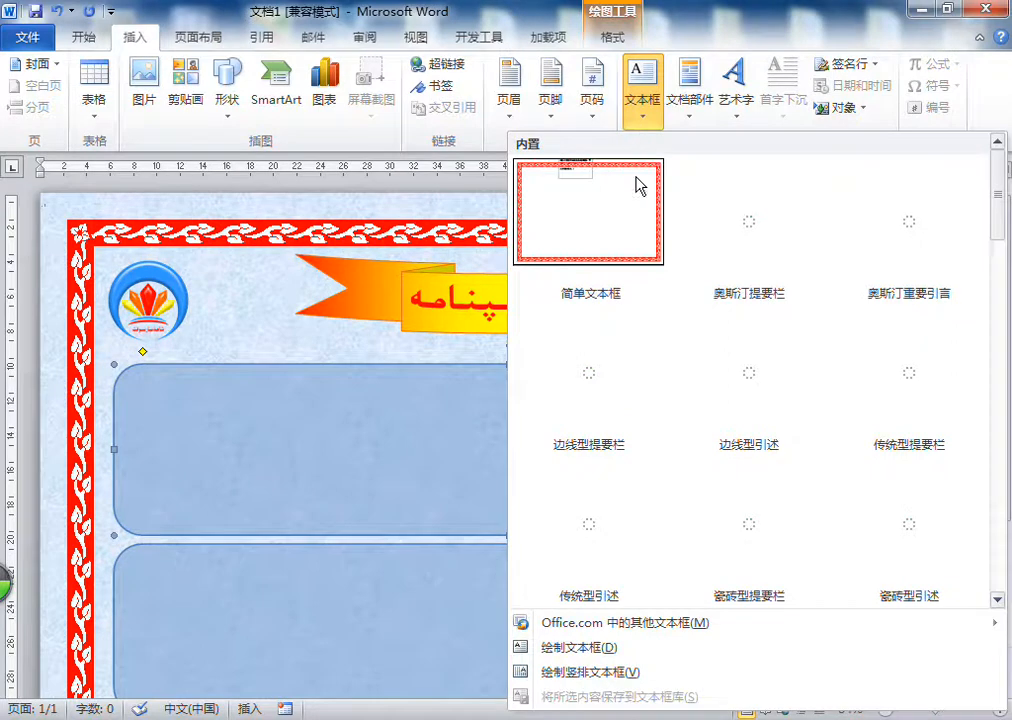
left_click(592, 205)
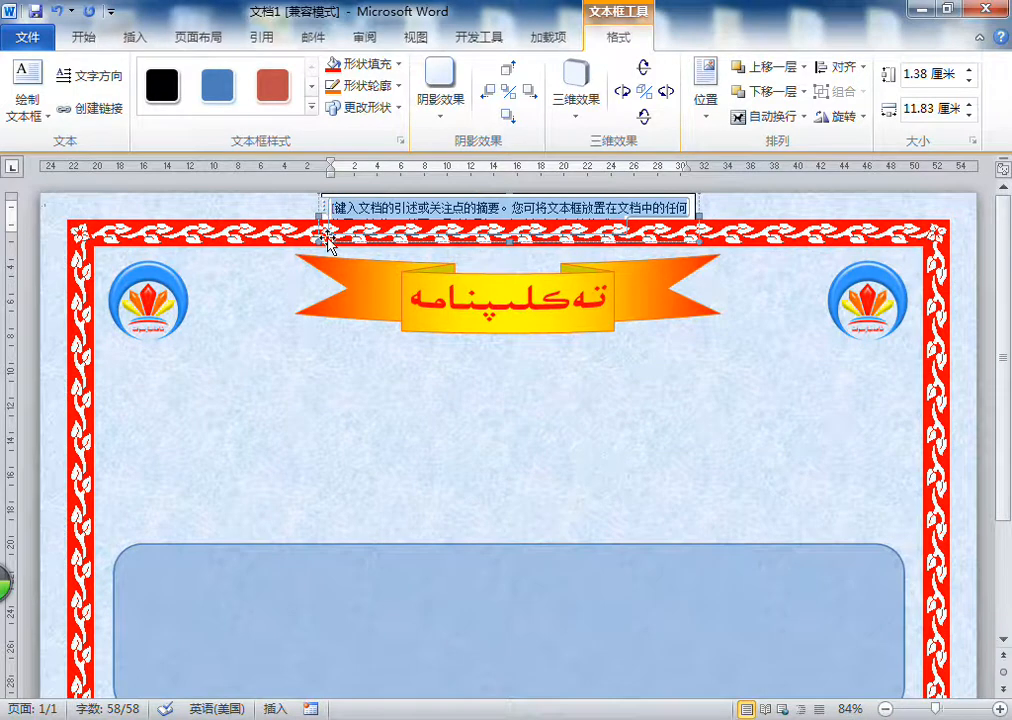
left_click_drag(327, 238, 339, 430)
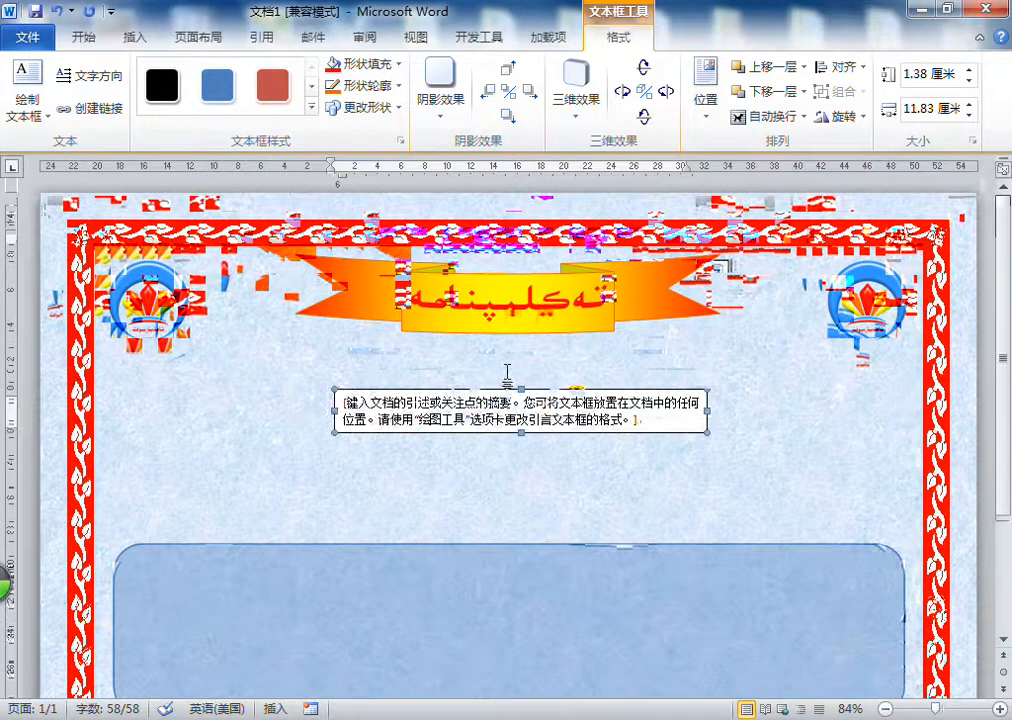
left_click(232, 585)
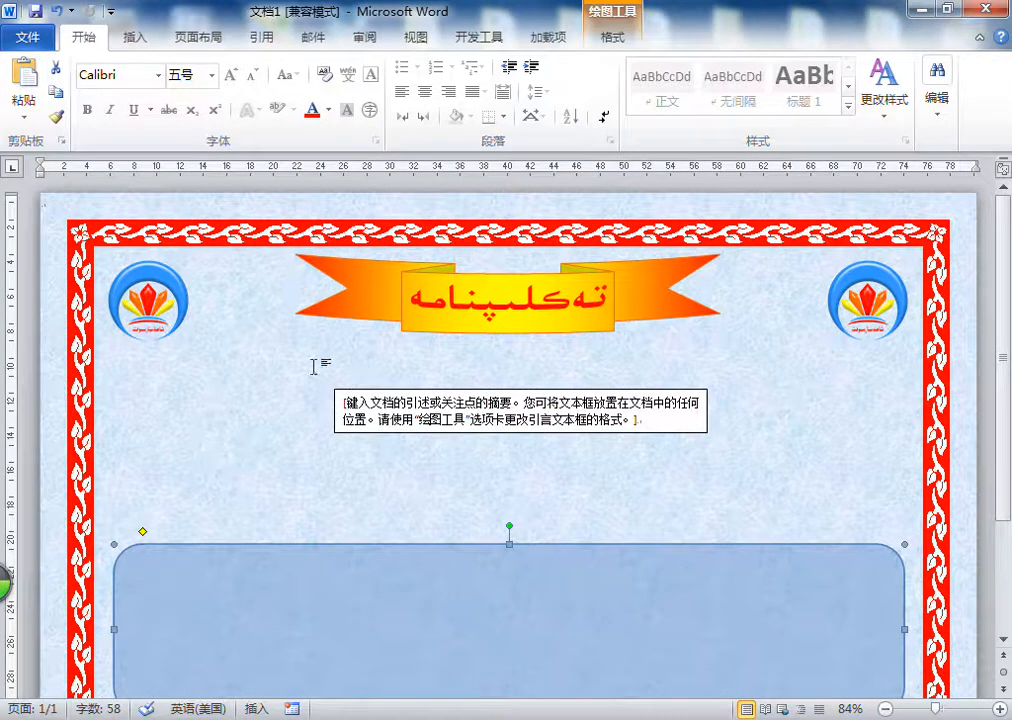
left_click(59, 12)
left_click(59, 12)
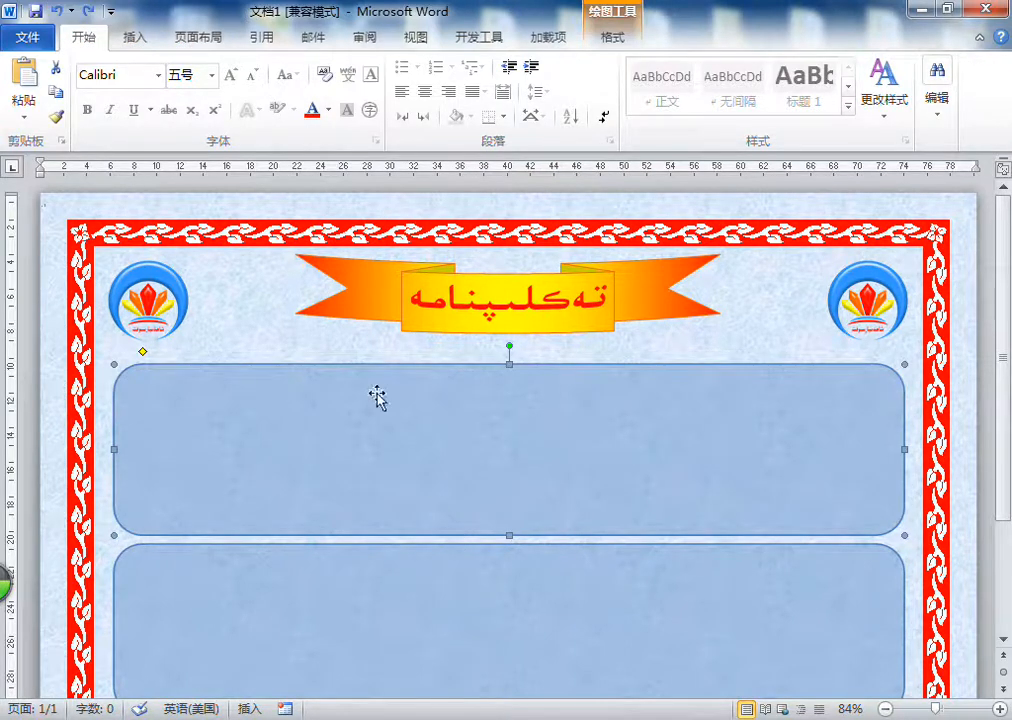
left_click(965, 377)
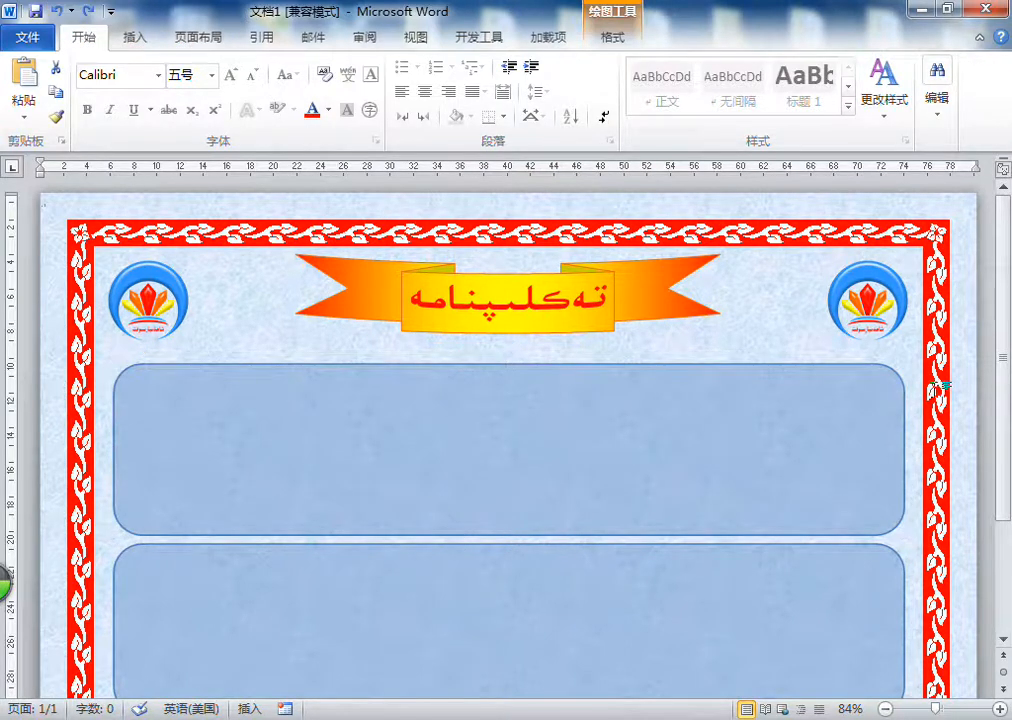
- Insert a simple text box (简单文本框) inside the upper rounded rectangle and enlarge it to about 24.08 cm wide and 4.52 cm high
left_click(135, 37)
left_click(643, 95)
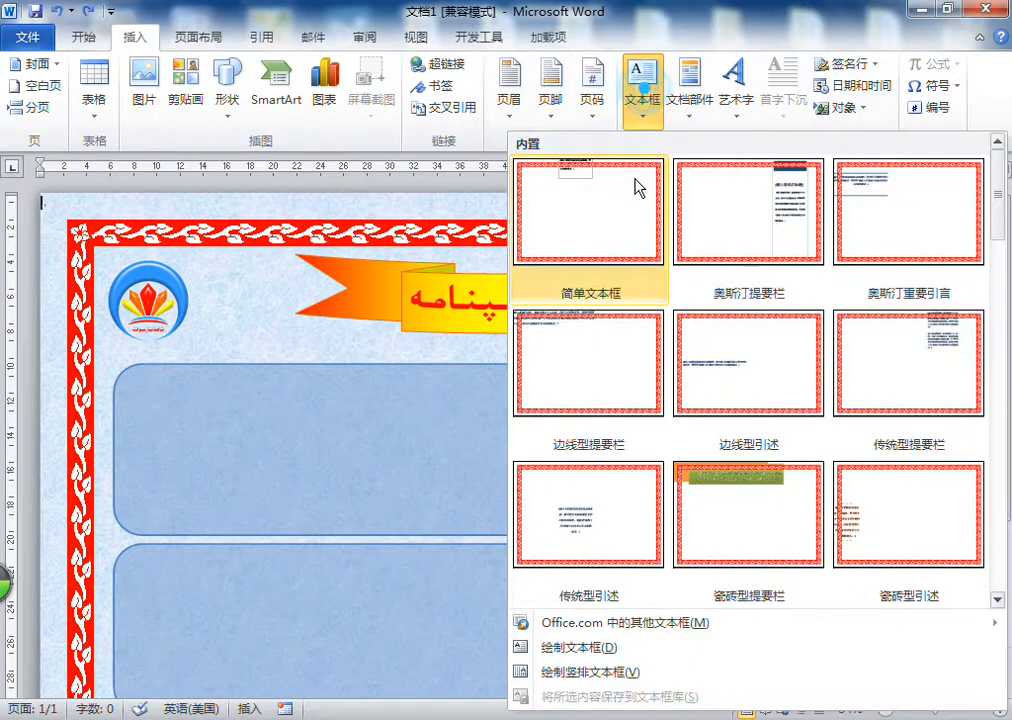
left_click(587, 208)
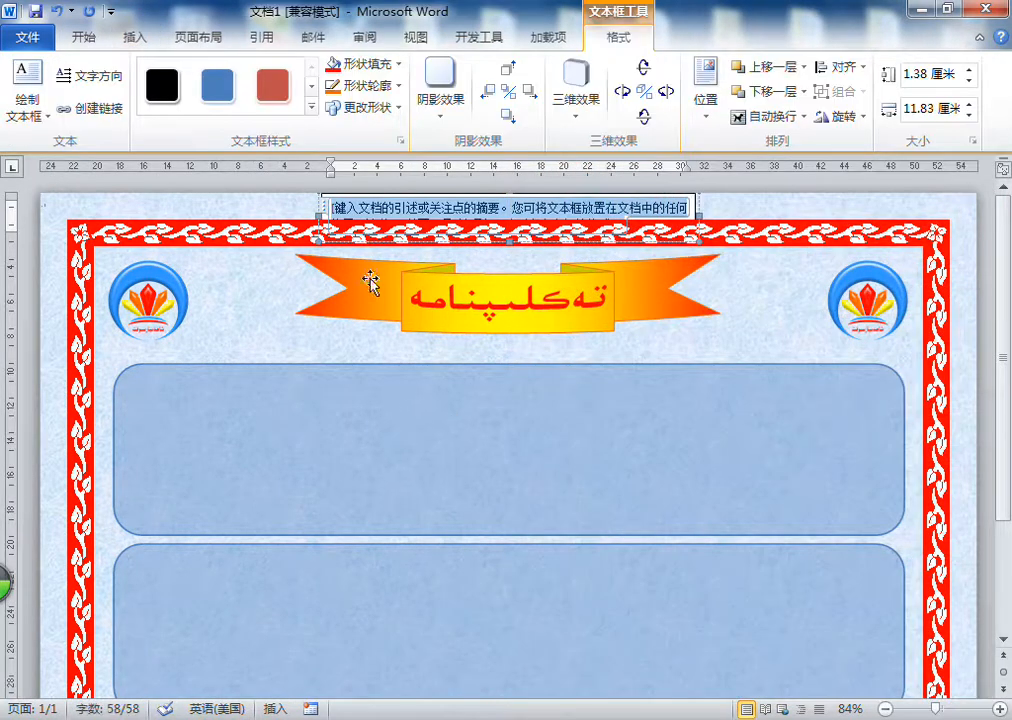
left_click_drag(370, 237, 178, 421)
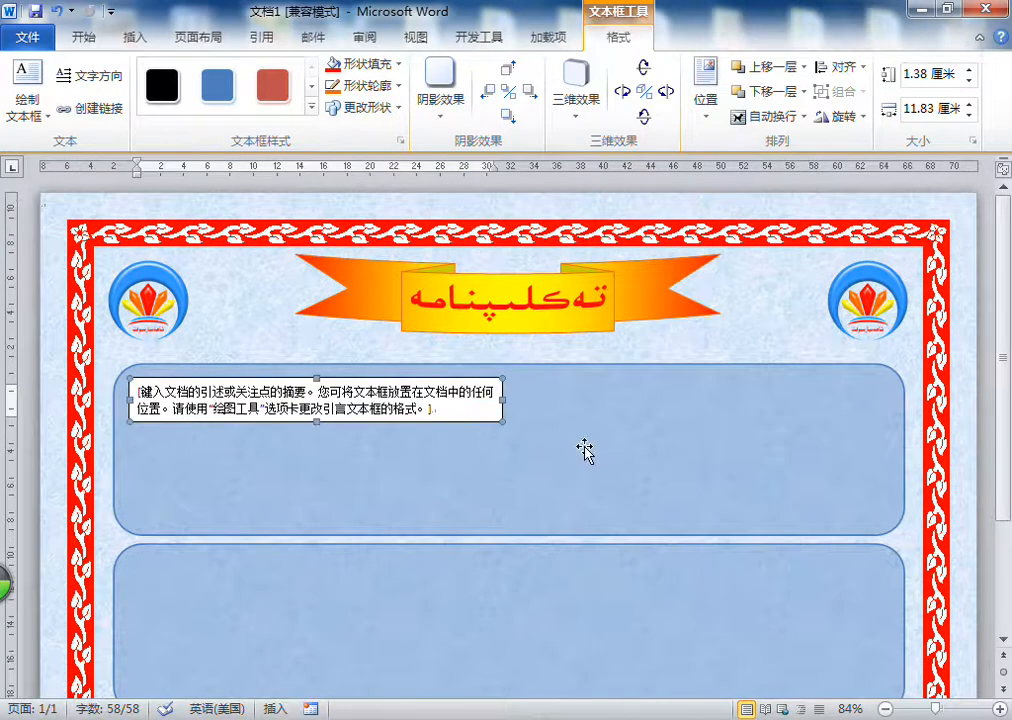
left_click_drag(502, 421, 887, 520)
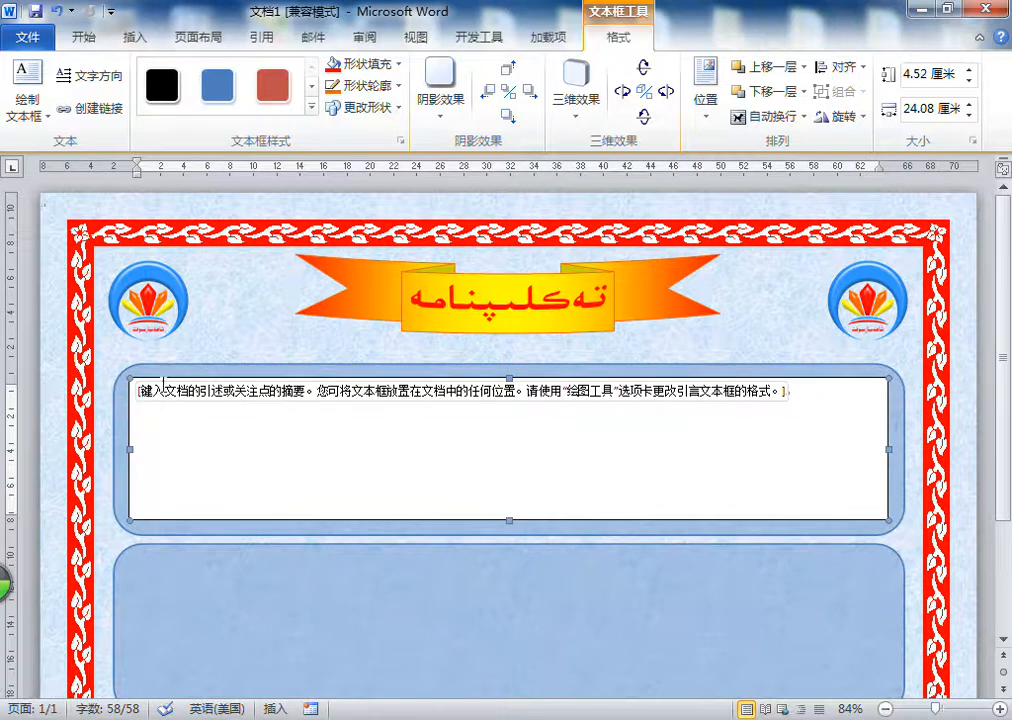
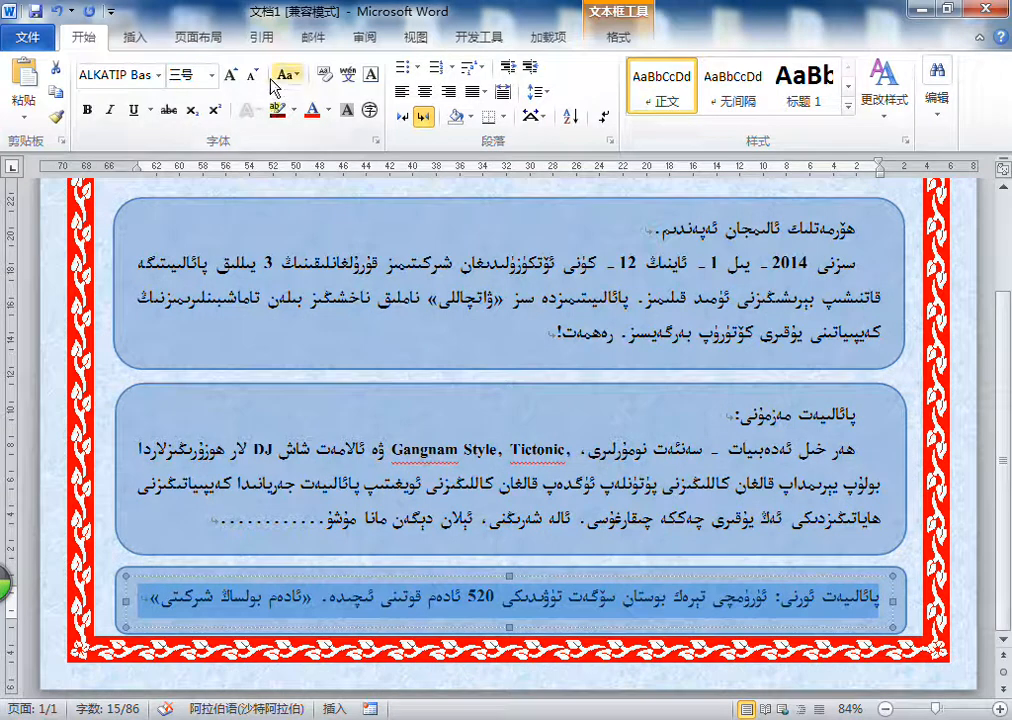
- Reduce the text in the lowest panel to size 小四 and extend its text box slightly upward
left_click(255, 75)
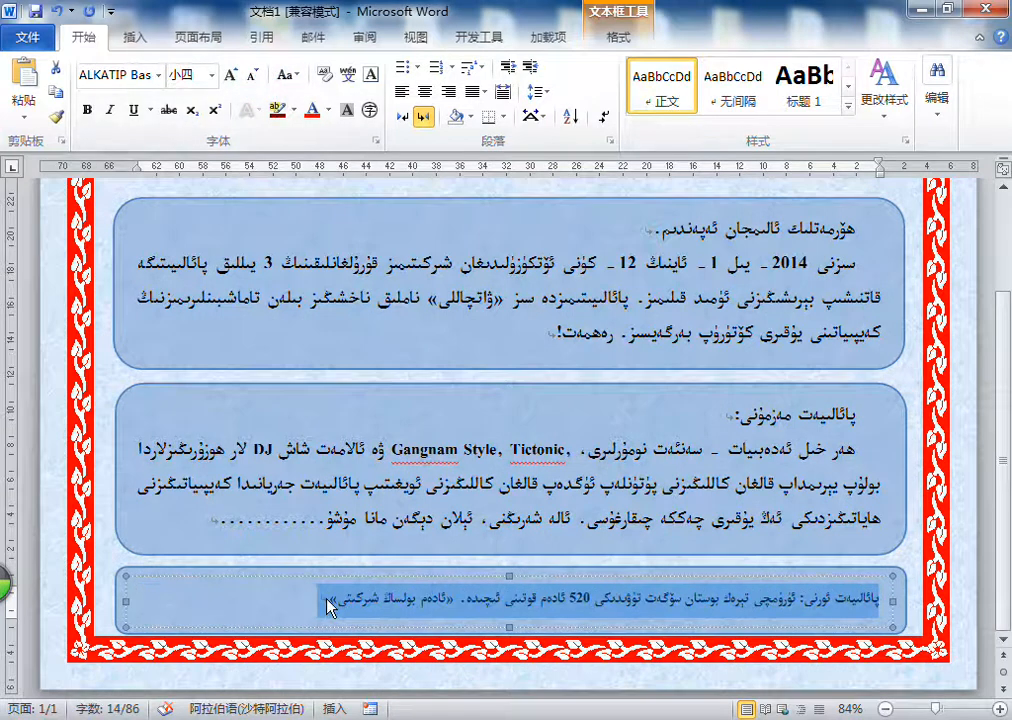
left_click(418, 590)
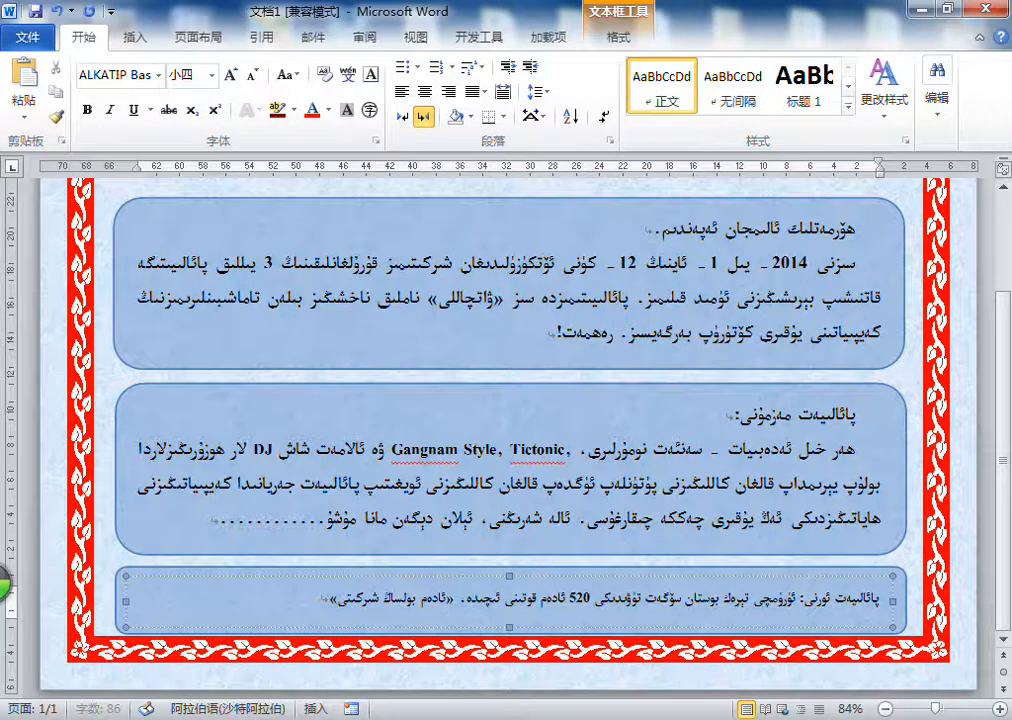
left_click_drag(515, 578, 515, 574)
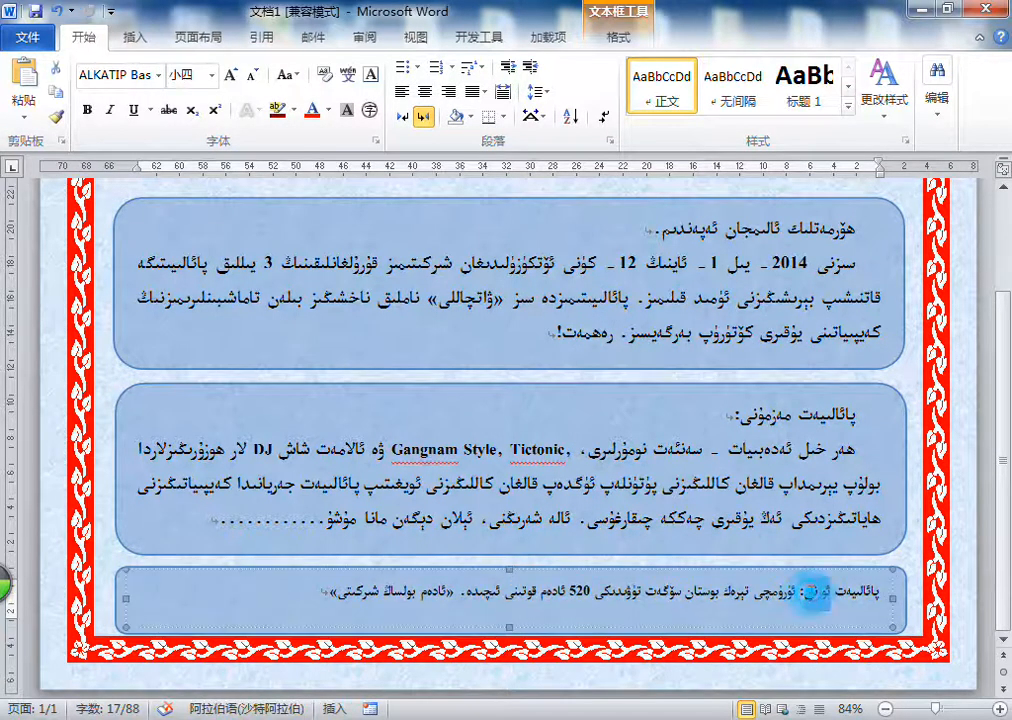
- Set the line spacing of all text in the lowest panel's text box to 13 磅
left_click_drag(621, 592, 903, 592)
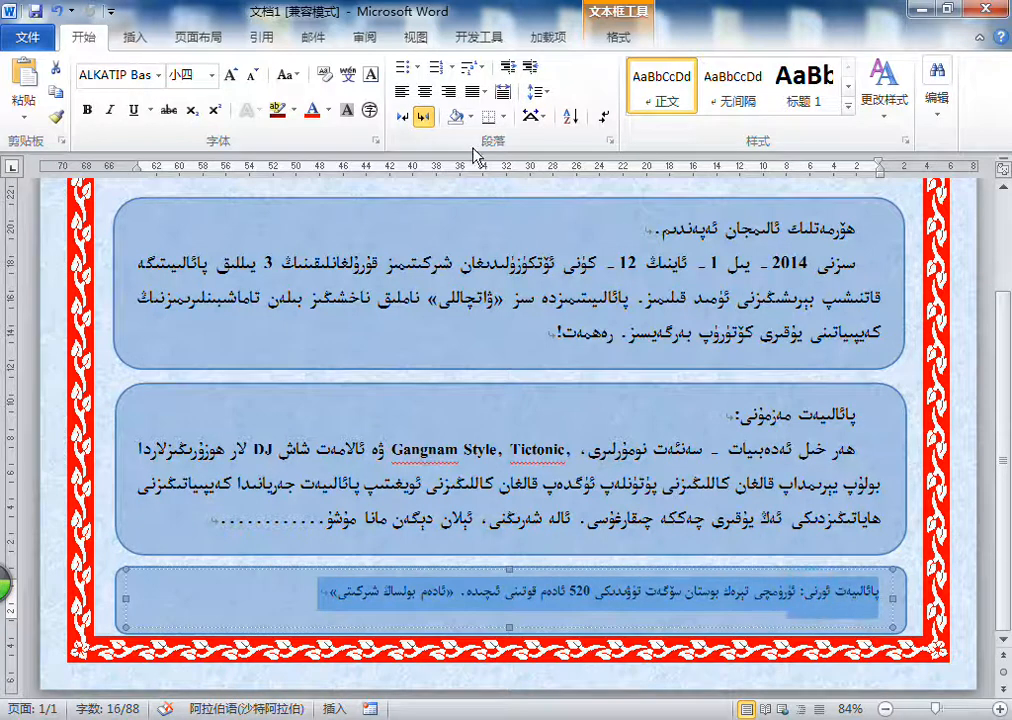
left_click(530, 93)
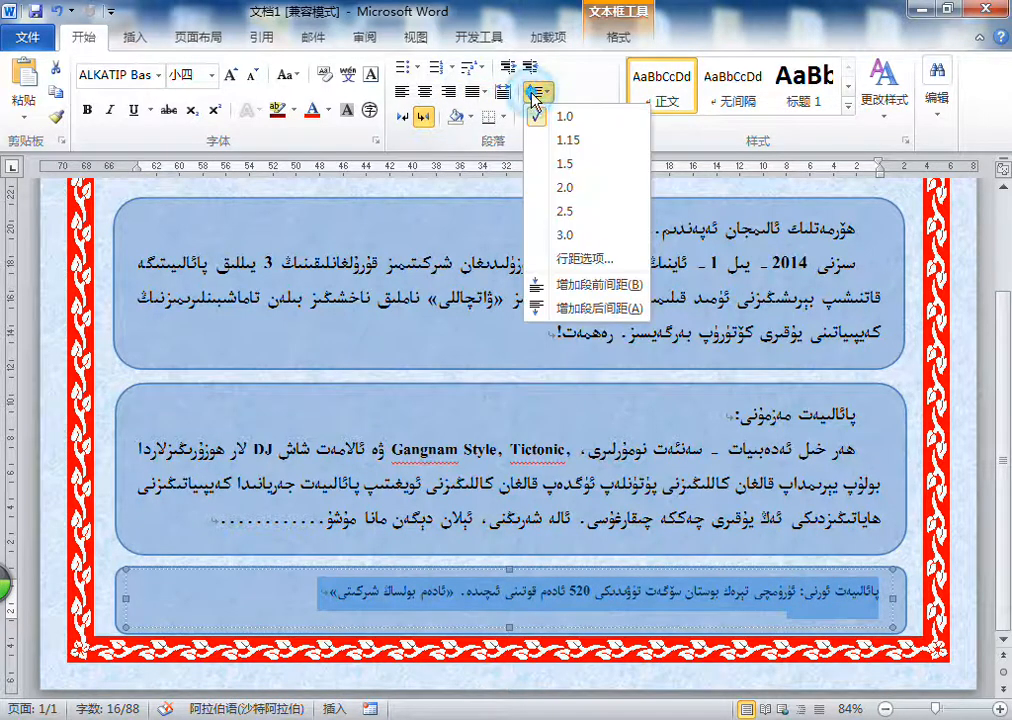
left_click(582, 266)
left_click(598, 377)
left_click(598, 449)
left_click_drag(634, 379, 606, 385)
type("13 磅")
key("Return")
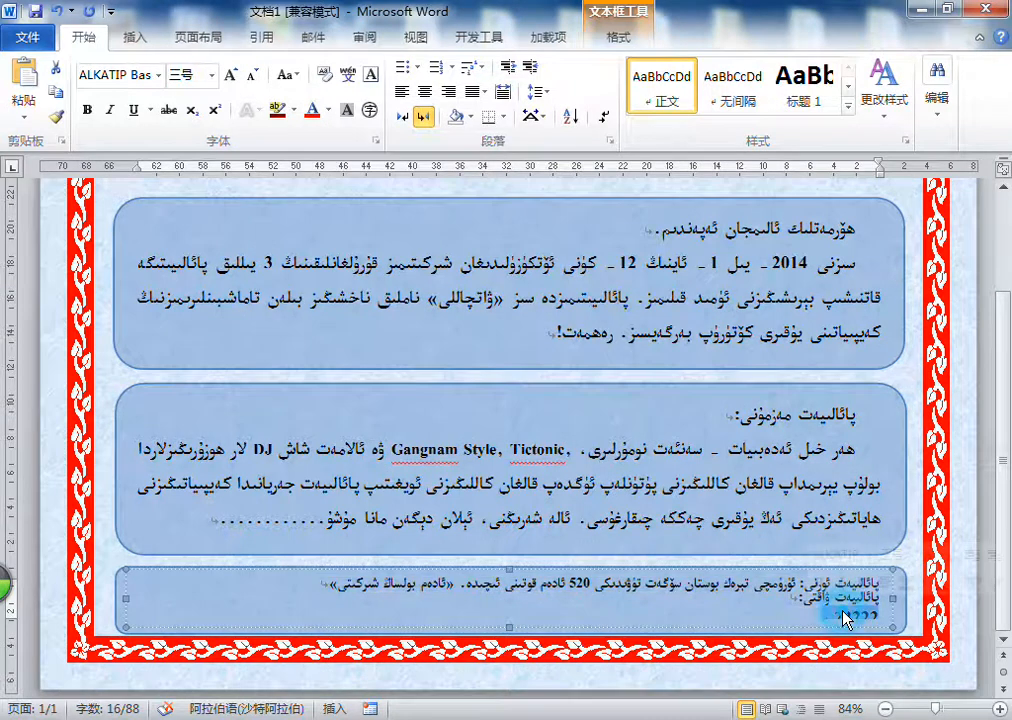
- Delete the stray digits in the lowest text box and complete the line پائالىيەت ۋاقتى: with 2014 ـ يىل 1 ـ ئاينىڭ 12 ـ كۈنى
left_click(845, 613)
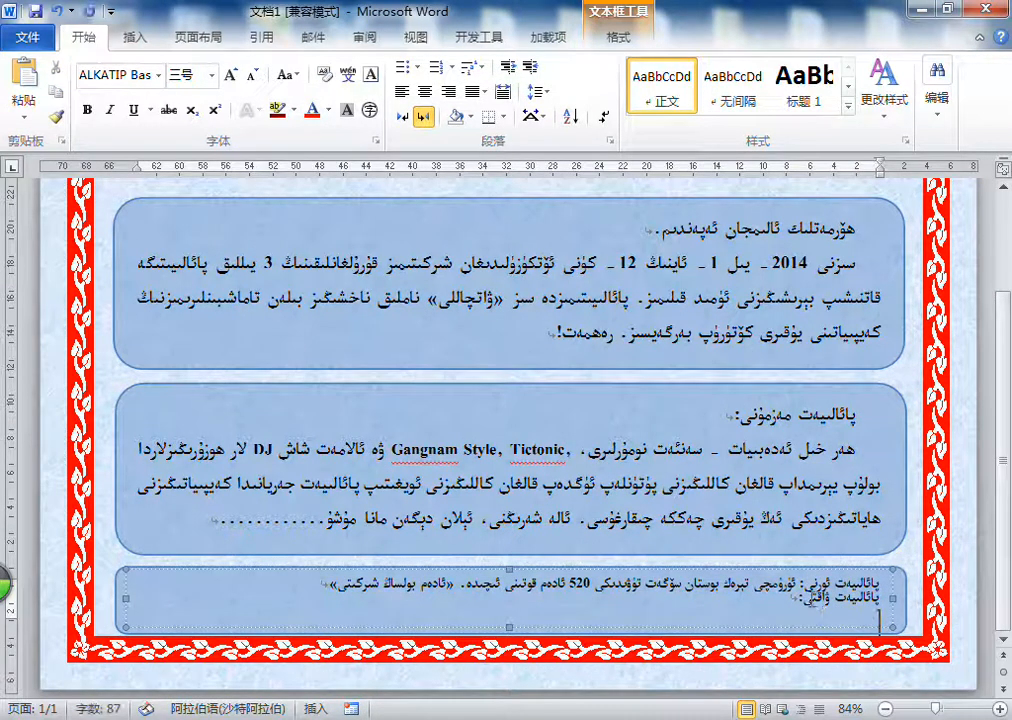
left_click(830, 598)
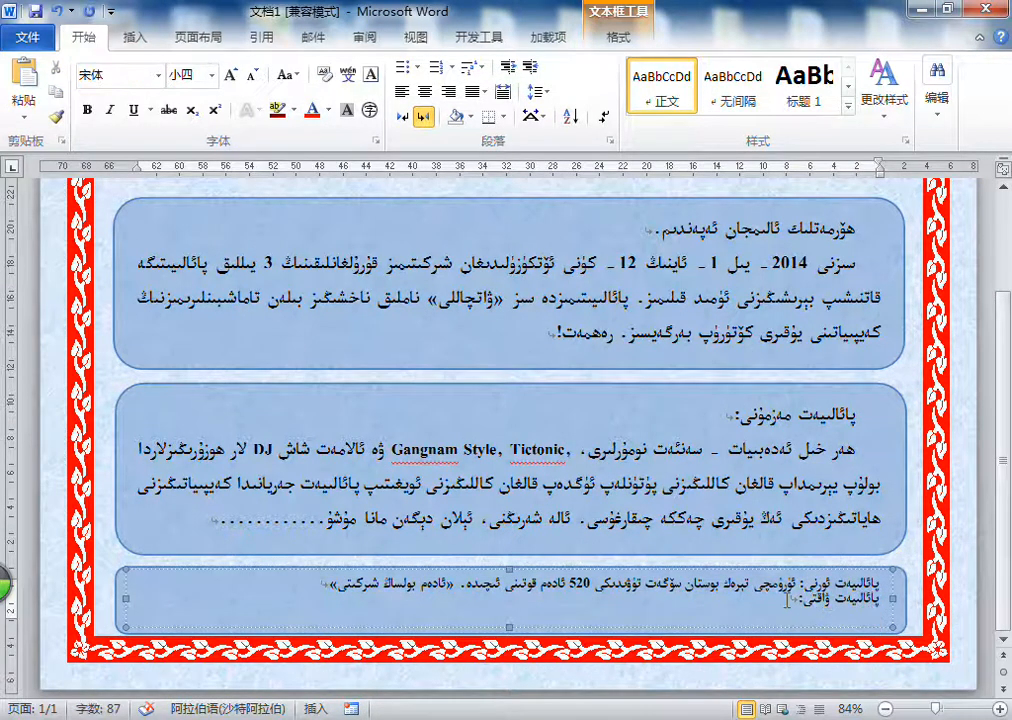
type("20")
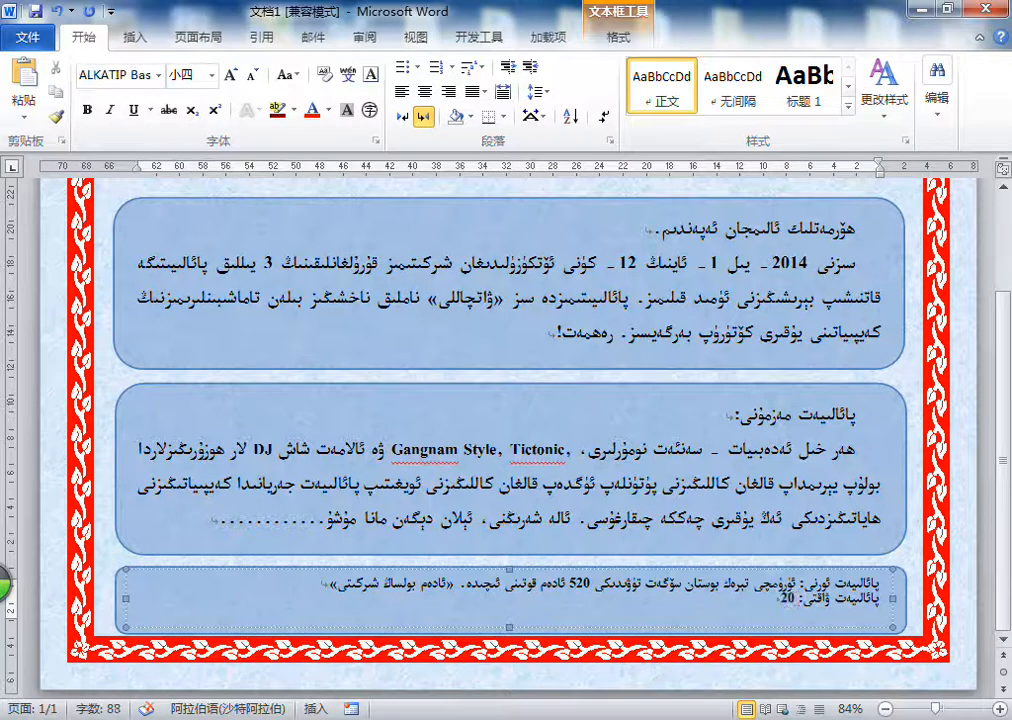
type("14 -")
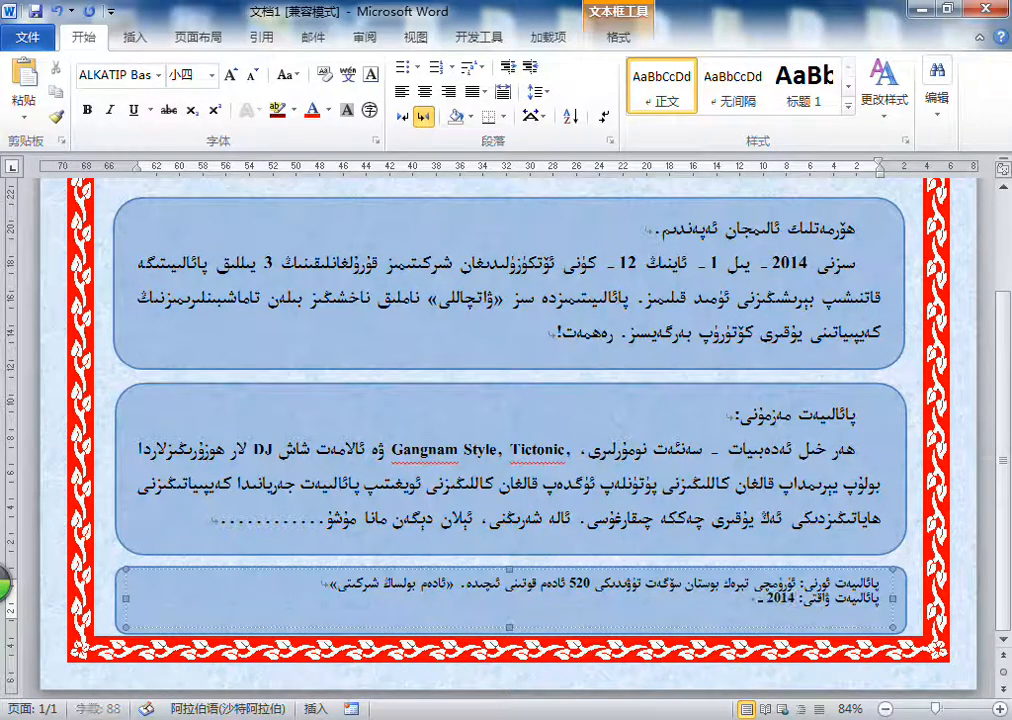
type(" يىل")
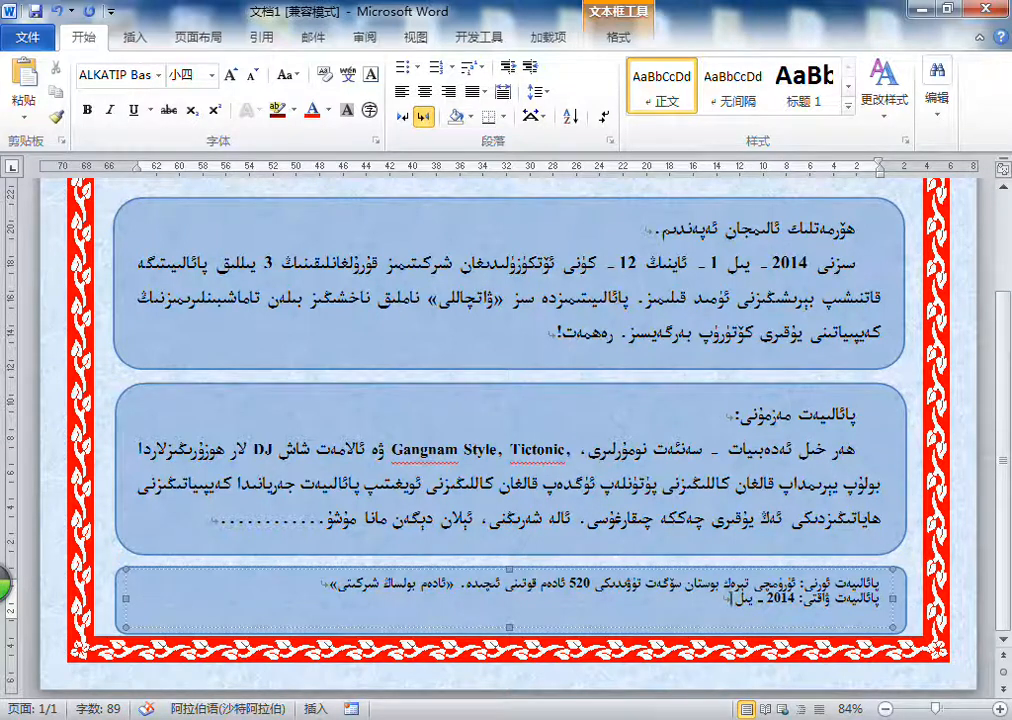
type("1 - ئاينىڭ ")
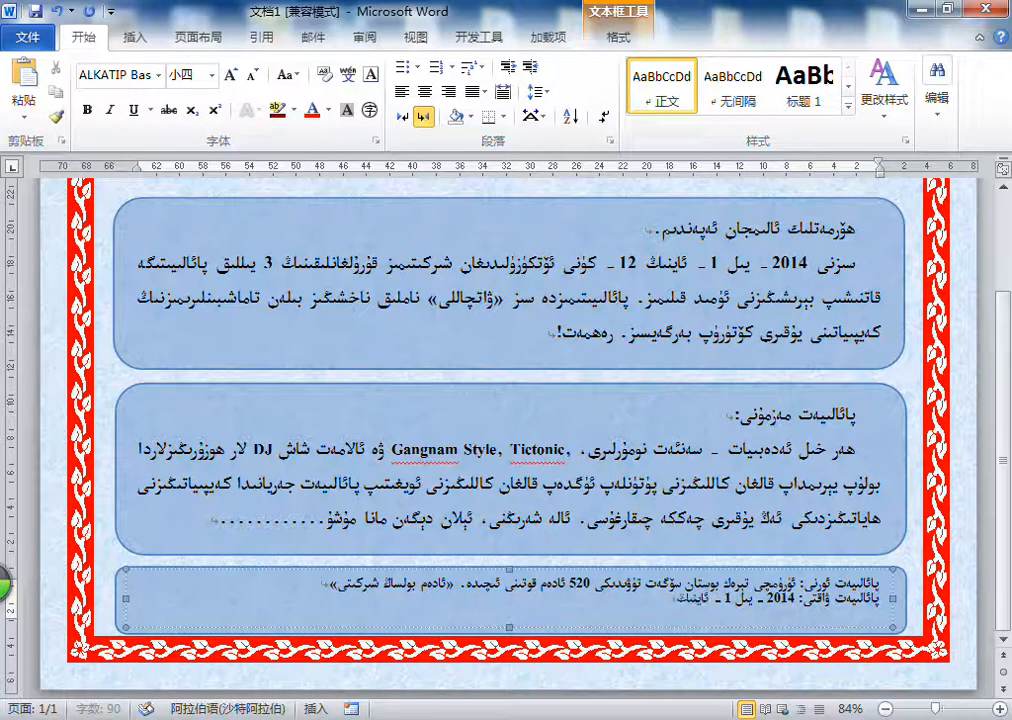
type("12 - كۈنى، ئورنى: ئۈرۈ")
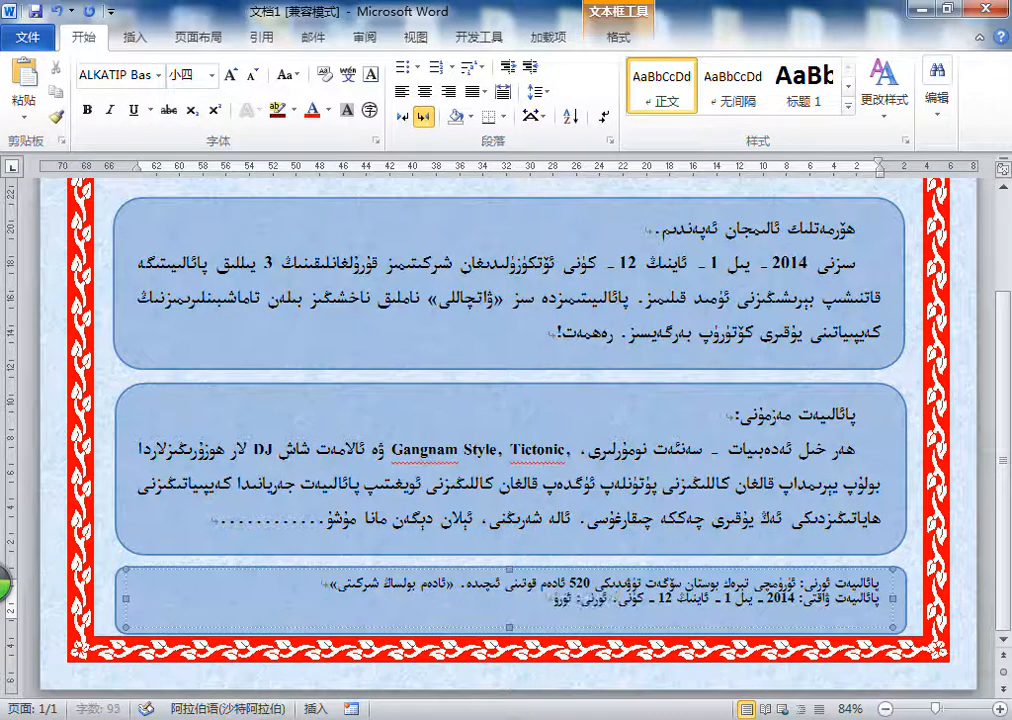
key("BackSpace")
key("BackSpace")
key("BackSpace")
key("BackSpace")
key("BackSpace")
key("BackSpace")
key("BackSpace")
key("BackSpace")
key("BackSpace")
key("BackSpace")
key("BackSpace")
key("BackSpace")
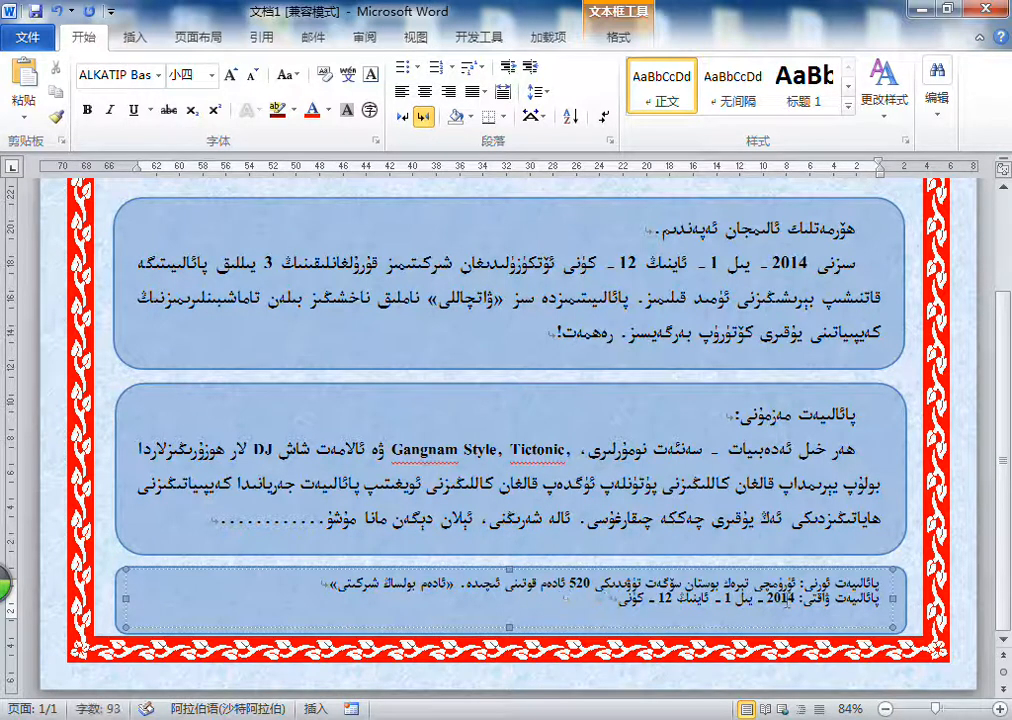
- Join the time line to the venue line, removing the word پائالىيەت before ۋاقتى and separating the two parts with a period
left_click(880, 600)
key("BackSpace")
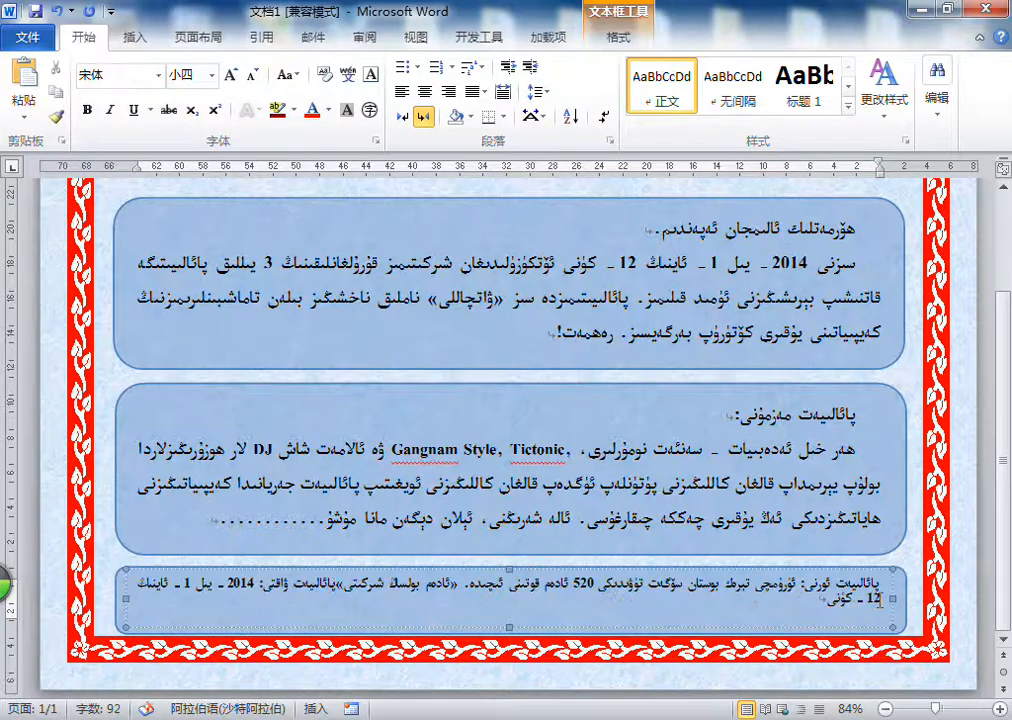
double_click(310, 591)
key("Delete")
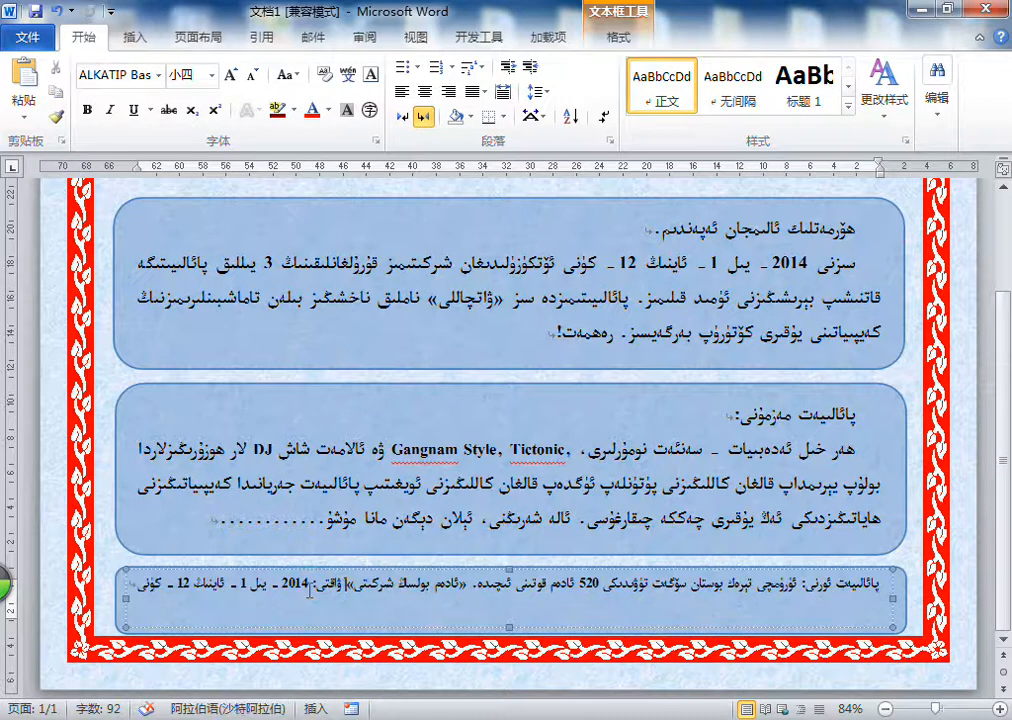
type(".")
- Set the venue and time line to font size 11 and shorten its text box to a single line's height
triple_click(402, 583)
left_click(256, 75)
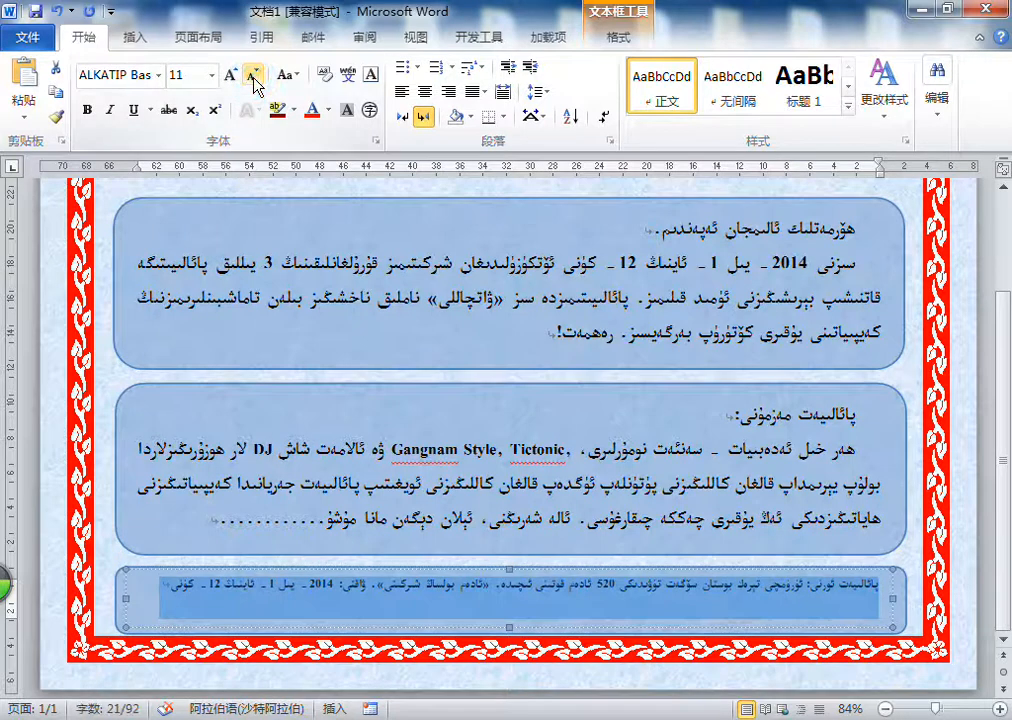
left_click(508, 592)
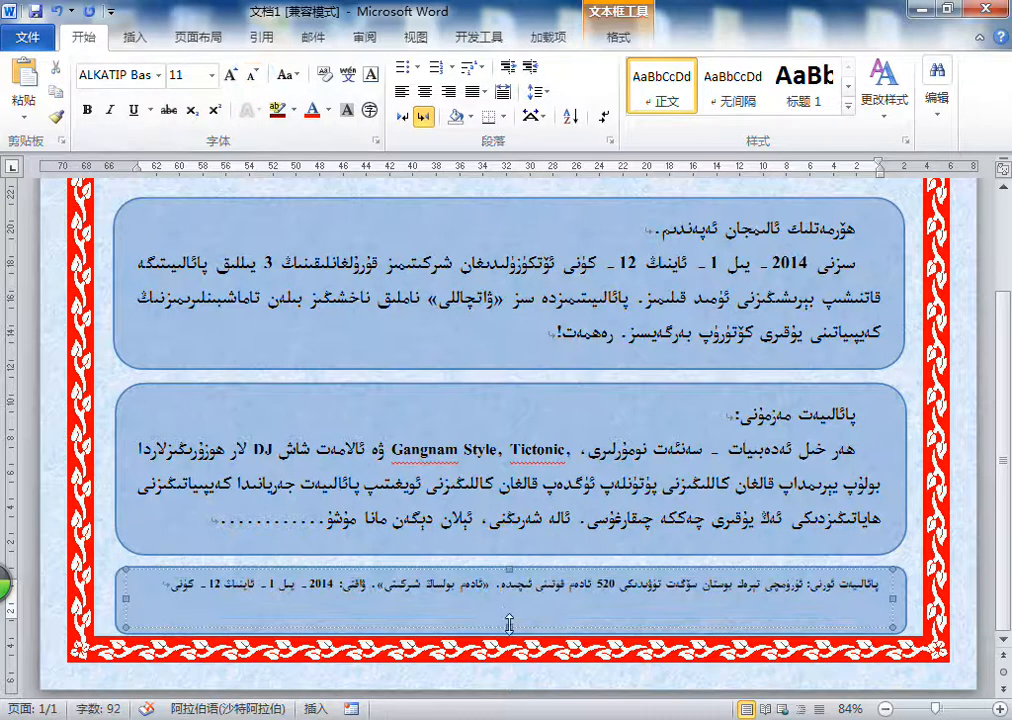
left_click(508, 624)
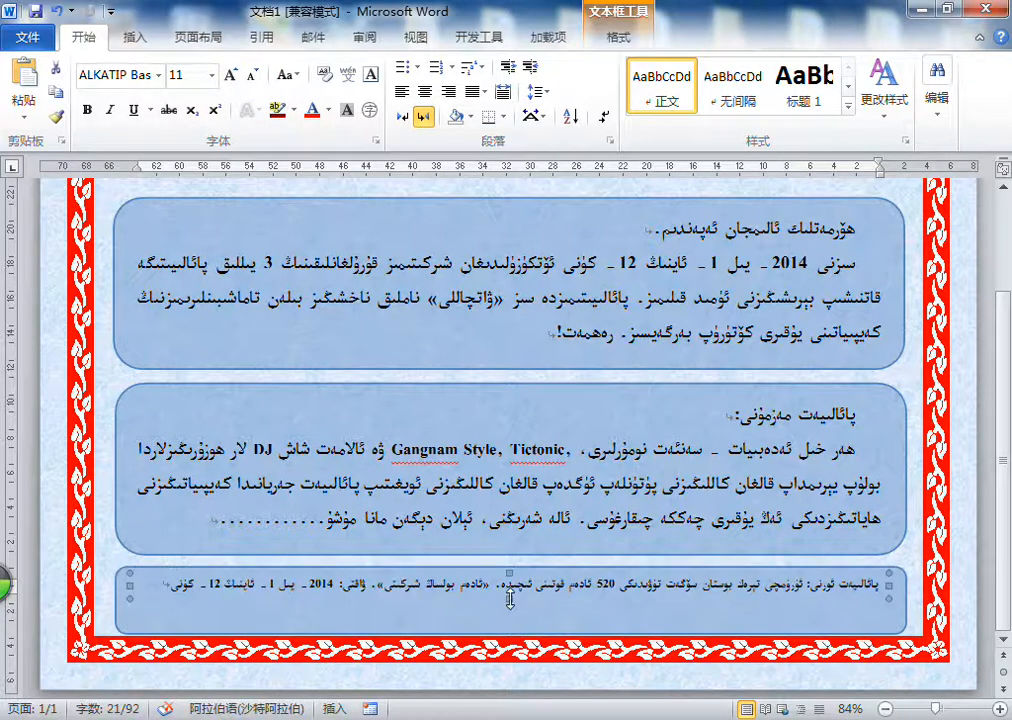
- Nudge the one-line text box down within the lowest rounded rectangle
key("ctrl+Down")
key("ctrl+Down")
key("ctrl+Down")
key("ctrl+Down")
key("ctrl+Down")
key("ctrl+Down")
key("ctrl+Down")
key("ctrl+Down")
key("ctrl+Down")
key("ctrl+Down")
key("ctrl+Down")
key("ctrl+Down")
key("ctrl+Down")
key("ctrl+Down")
key("ctrl+Down")
key("ctrl+Down")
key("ctrl+Down")
key("ctrl+Down")
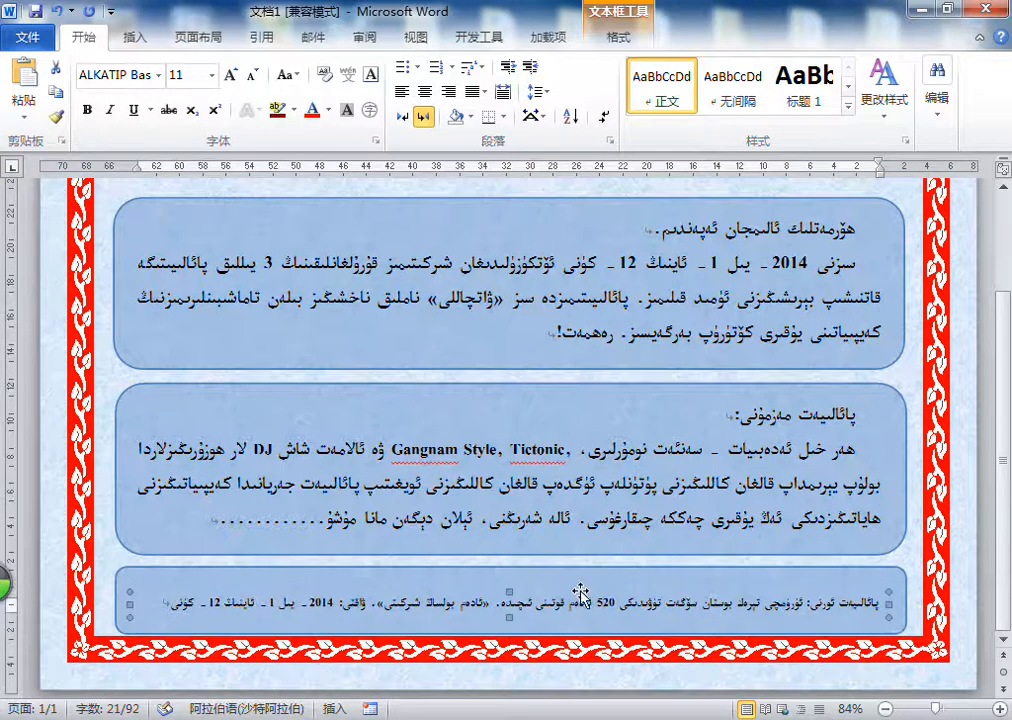
- Shorten the lowest rounded rectangle from its lower edge so it fits the one-line text, and deselect it
left_click(524, 633)
left_click_drag(524, 633, 518, 617)
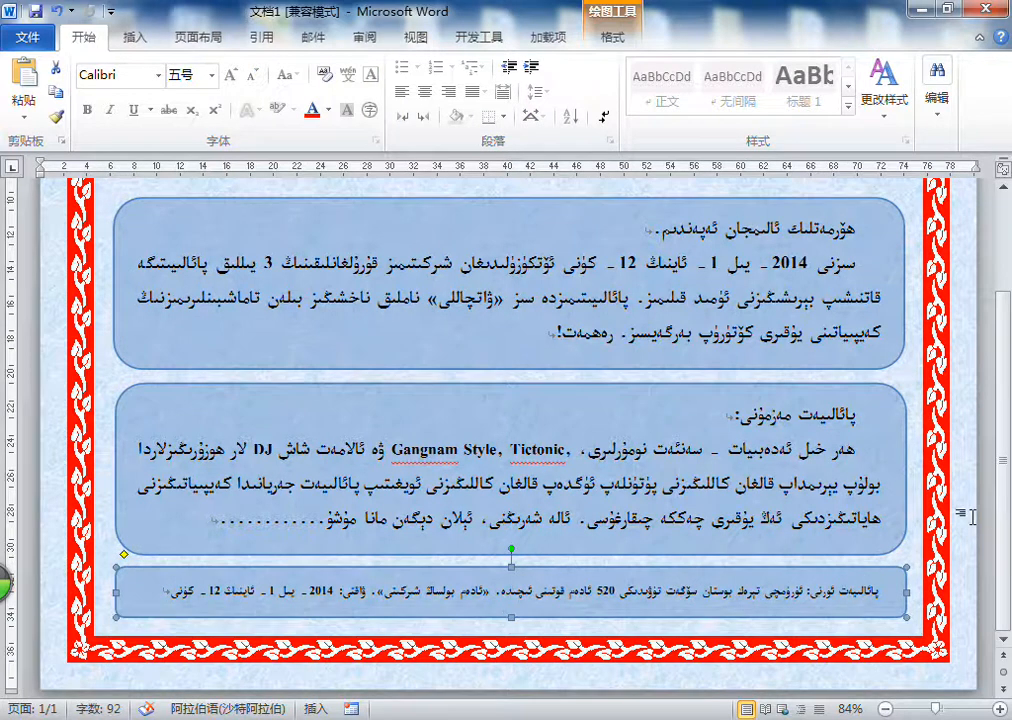
left_click(972, 517)
scroll(972, 517, "down", 3)
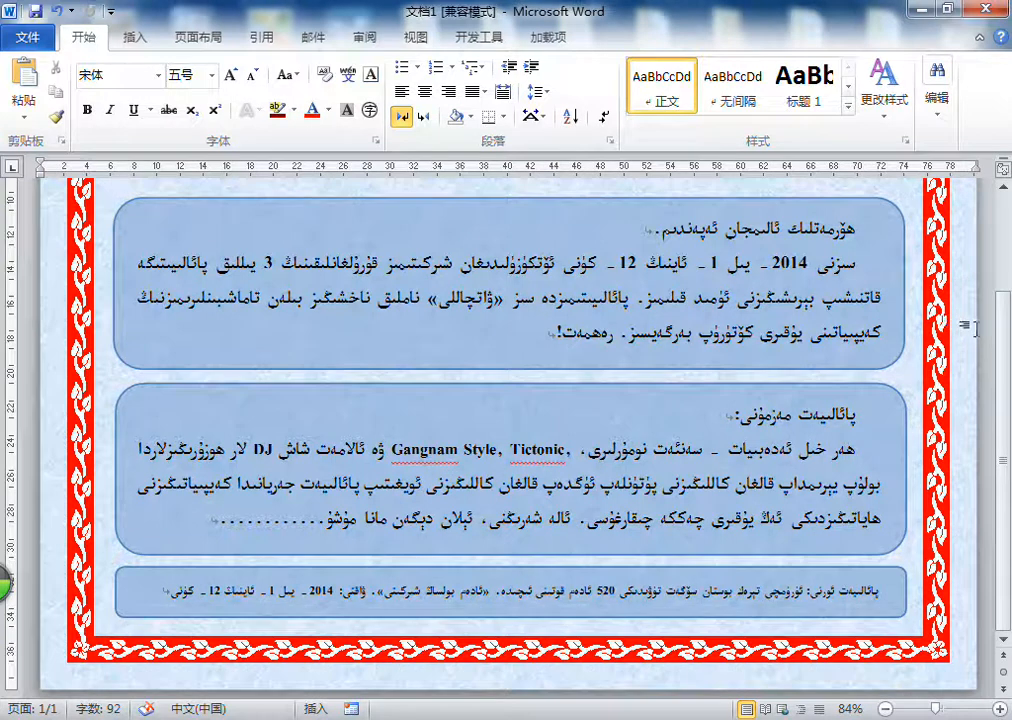
left_click(874, 285)
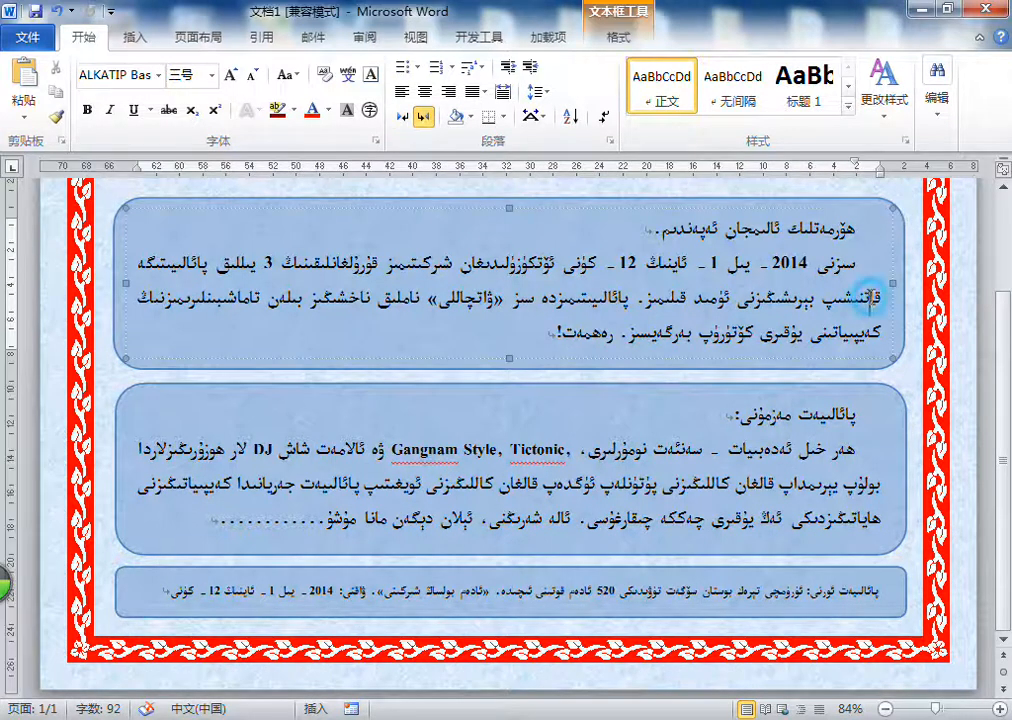
left_click(872, 212)
left_click(849, 472)
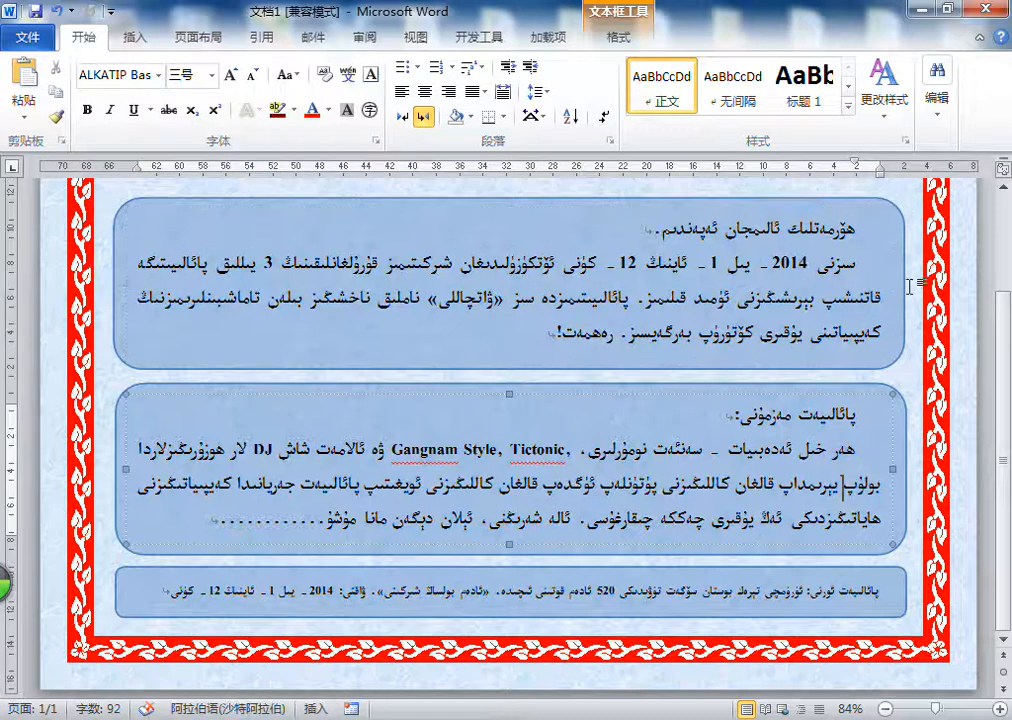
left_click(925, 350)
scroll(915, 380, "down", 3)
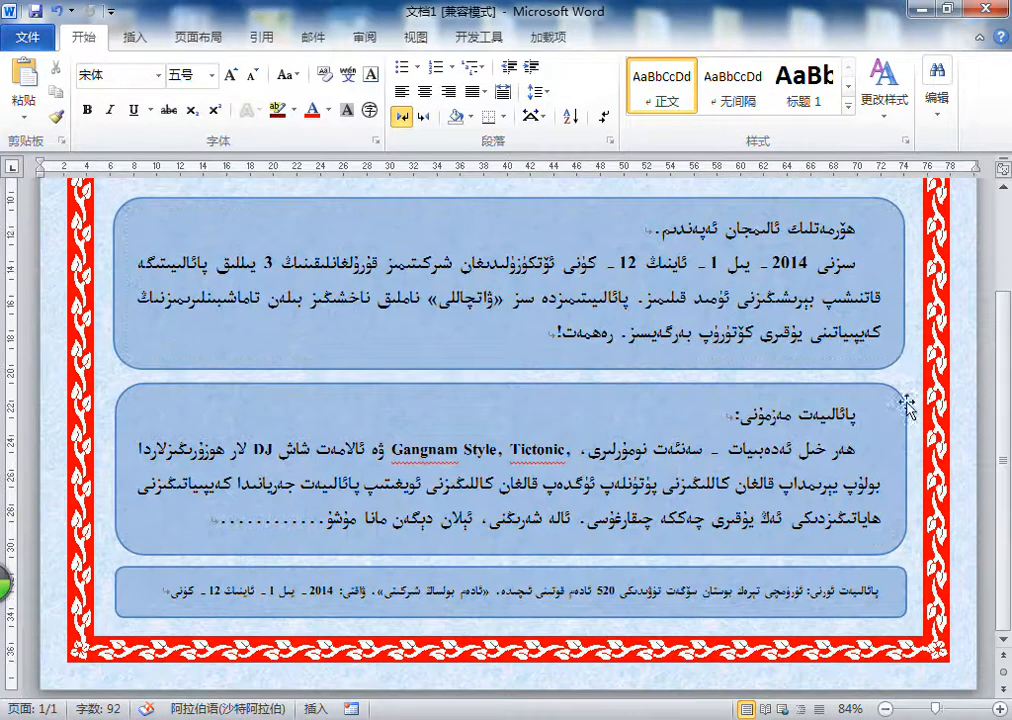
- Select all three rounded rectangles, align them to each other with 左右居中, and deselect them
left_click(905, 240)
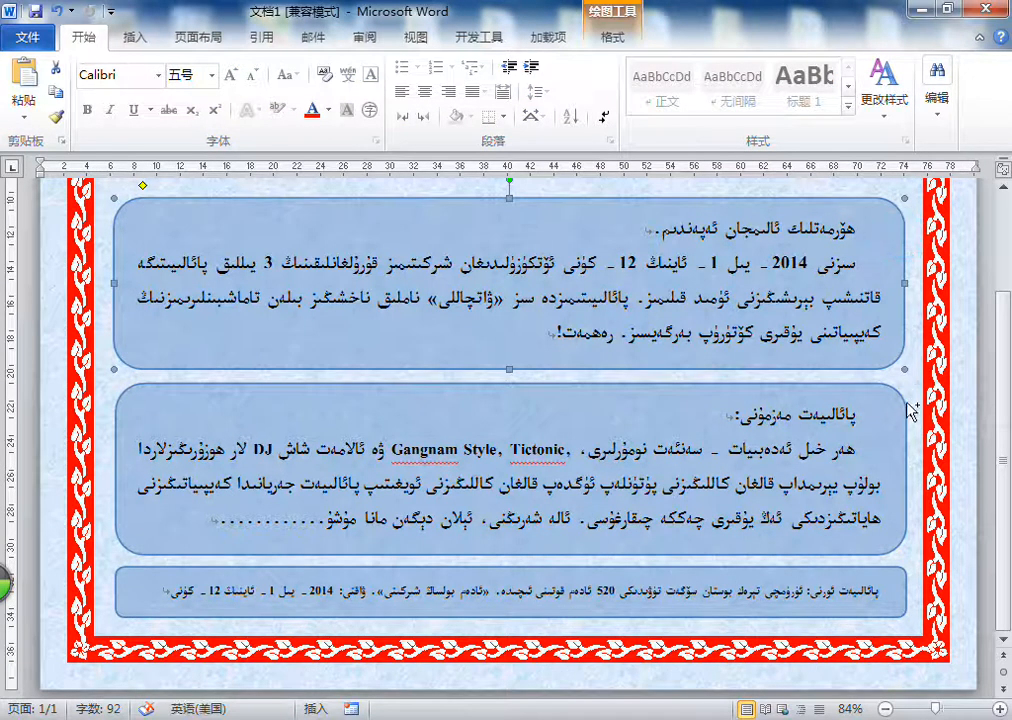
left_click(905, 411, "shift")
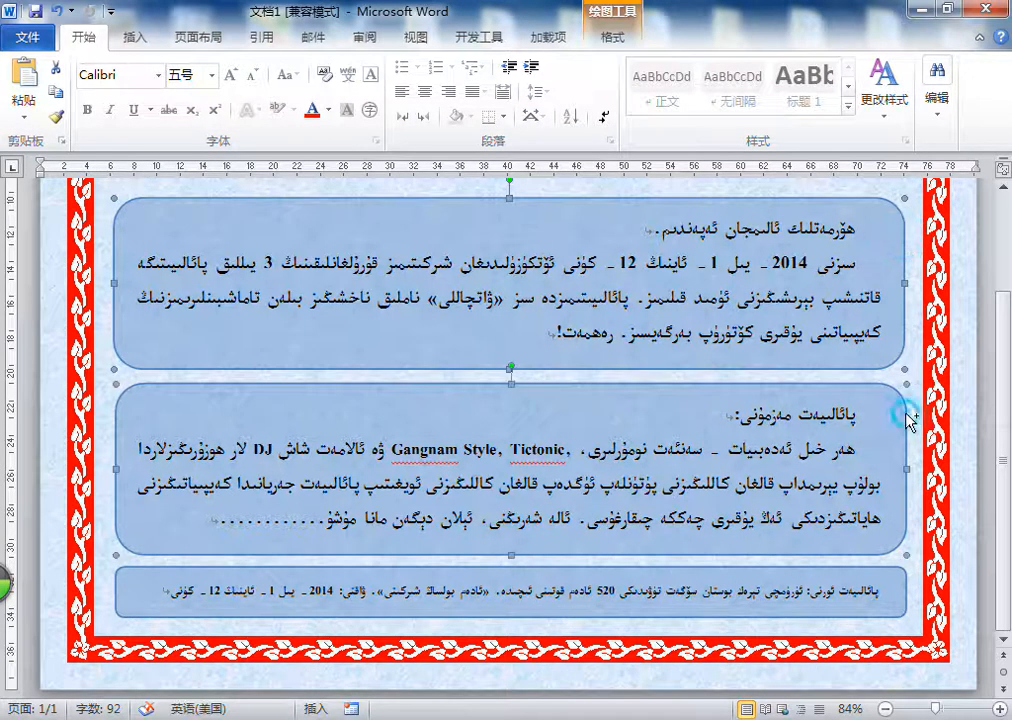
left_click(905, 589, "shift")
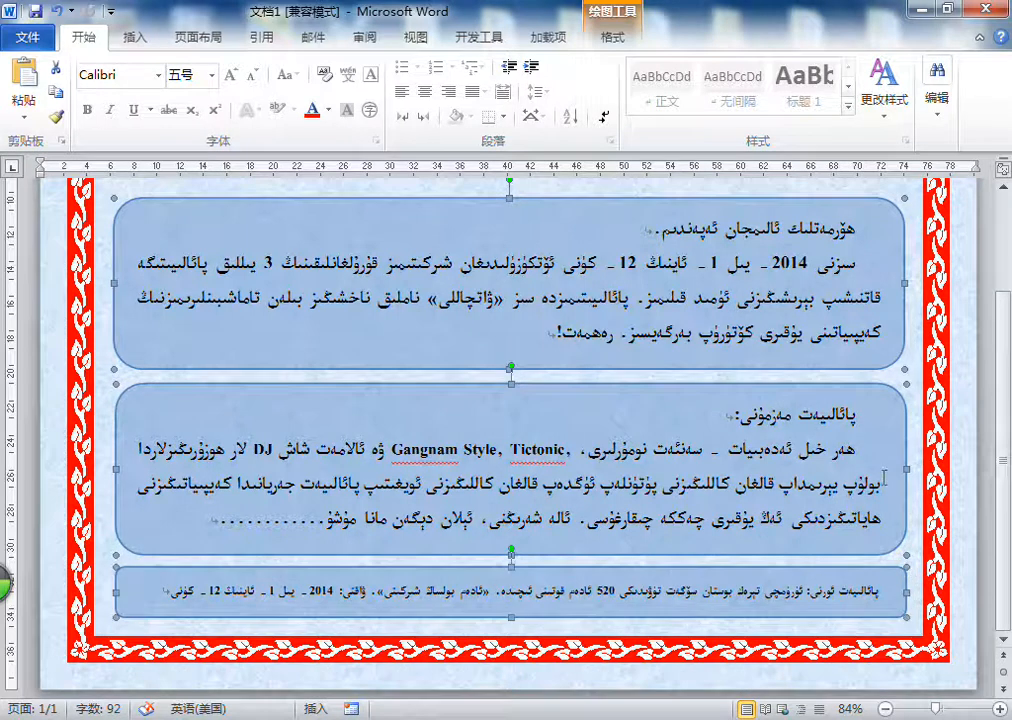
left_click(618, 38)
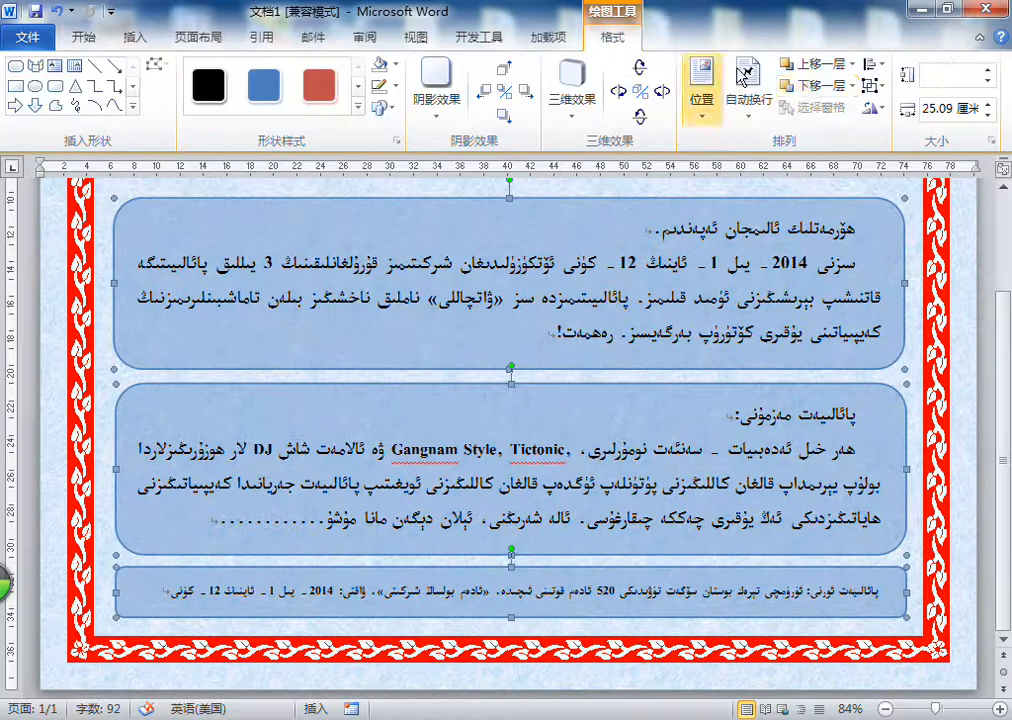
left_click(877, 68)
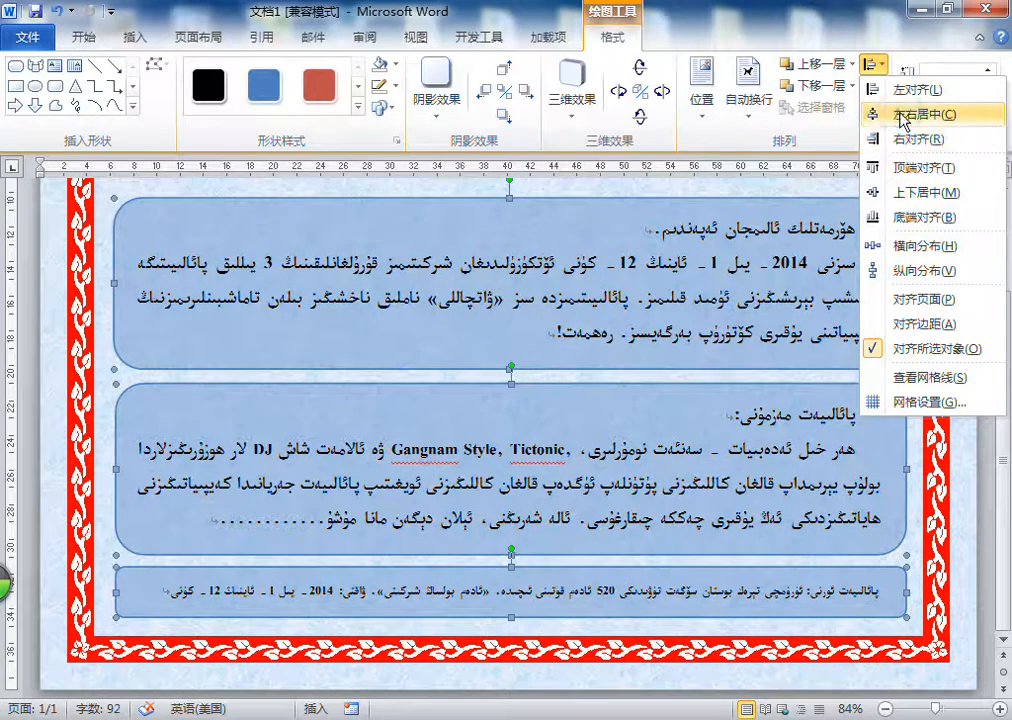
left_click(903, 116)
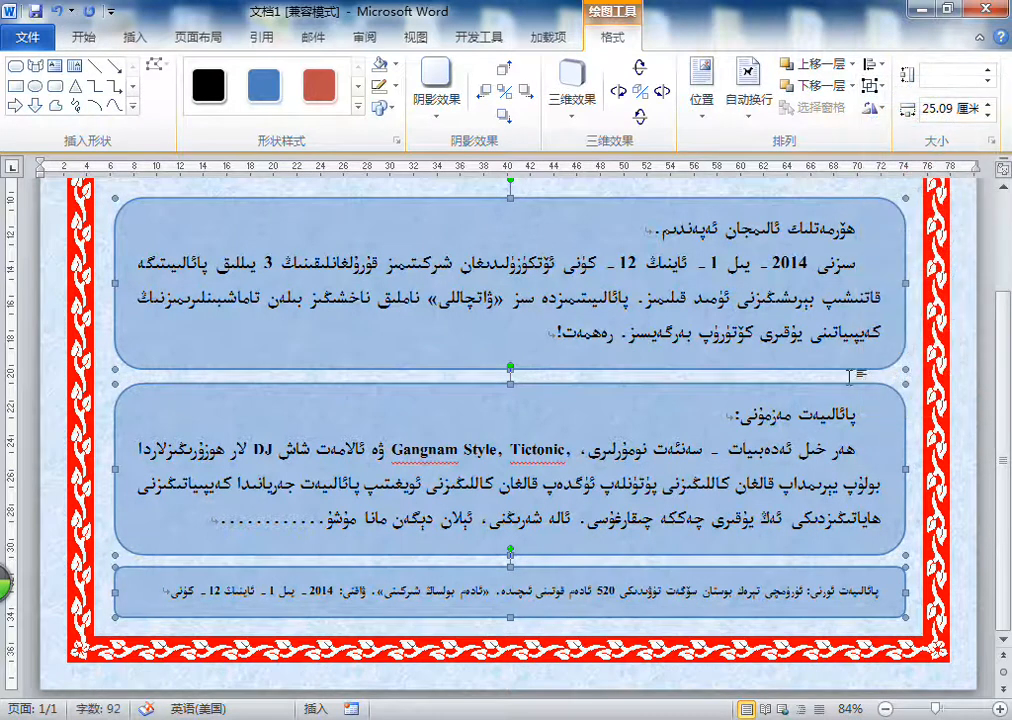
left_click(772, 259)
scroll(772, 259, "down", 3)
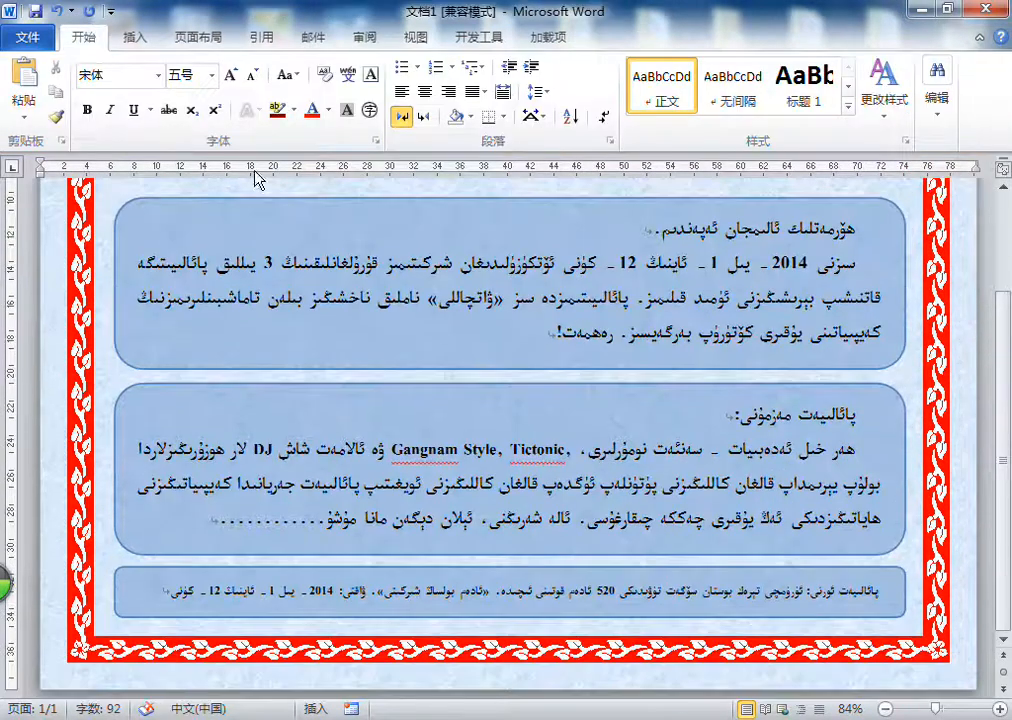
- Open the print preview of the invitation and enlarge it to 70% to examine the finished layout
left_click(28, 37)
left_click(70, 305)
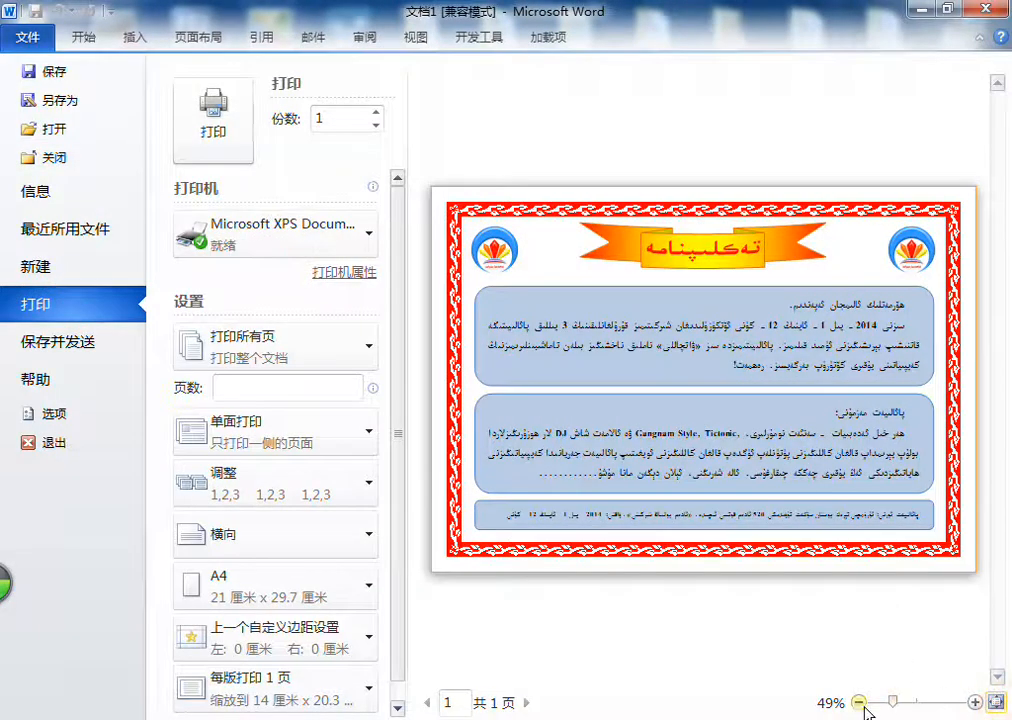
left_click(973, 703)
left_click(973, 703)
left_click(973, 703)
left_click(793, 365)
right_click(707, 678)
mouse_move(667, 680)
left_mouse_down()
mouse_move(870, 686)
mouse_move(666, 692)
mouse_move(870, 684)
mouse_move(672, 682)
left_mouse_up()
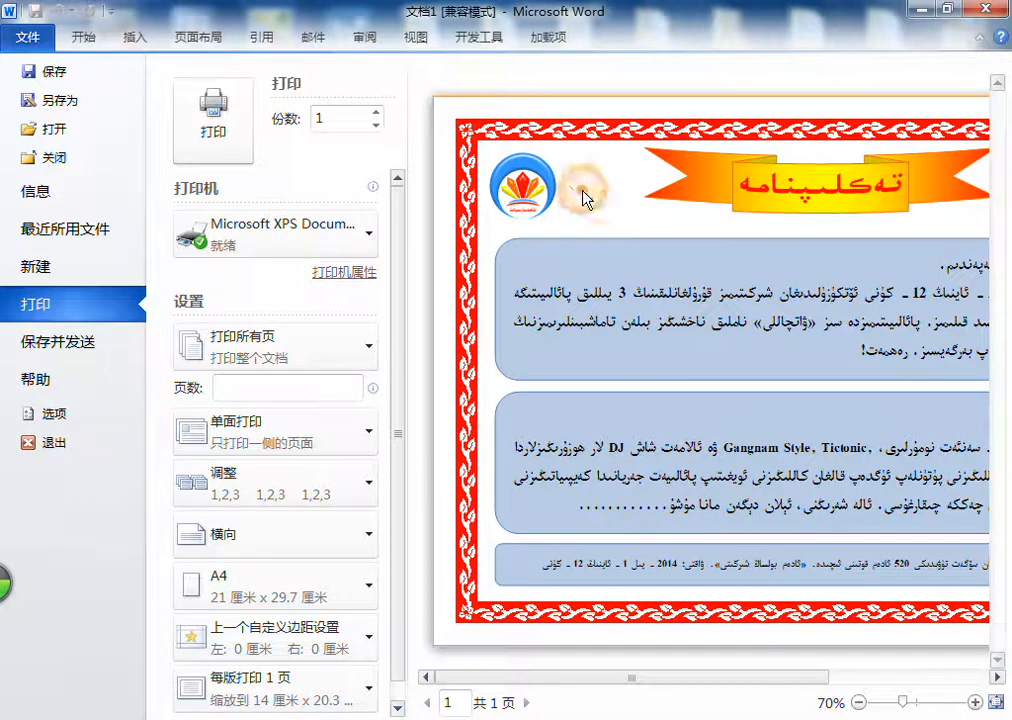
- Close the print preview and look over the page background in the document
left_click(20, 40)
scroll(450, 210, "down", 5)
scroll(266, 233, "up", 5)
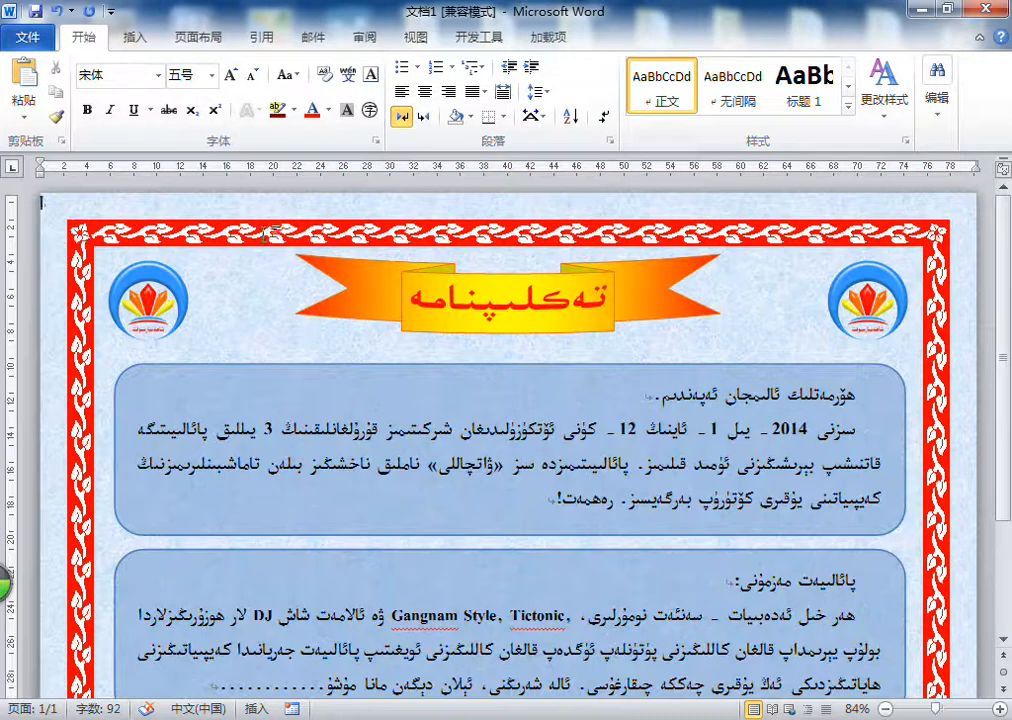
left_click(25, 45)
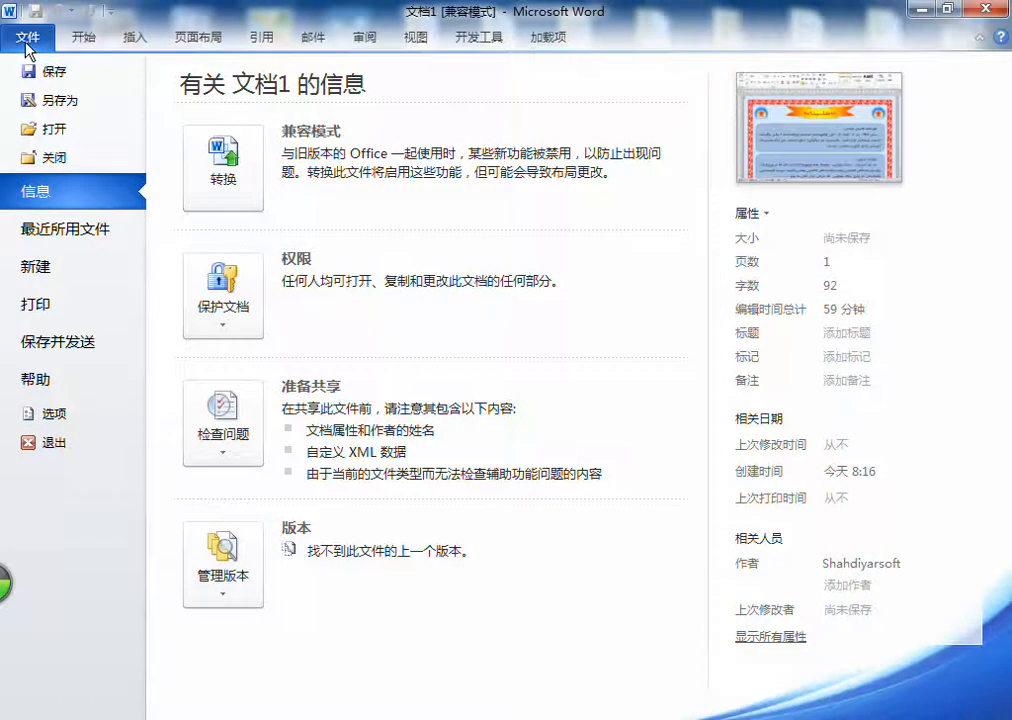
left_click(73, 416)
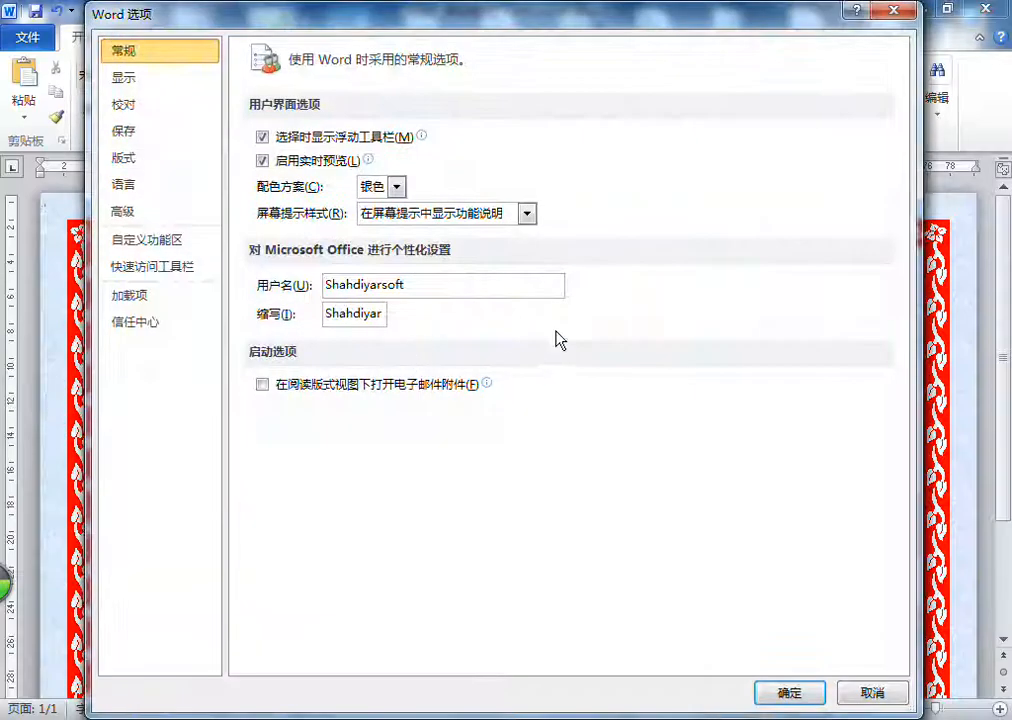
left_click(535, 499)
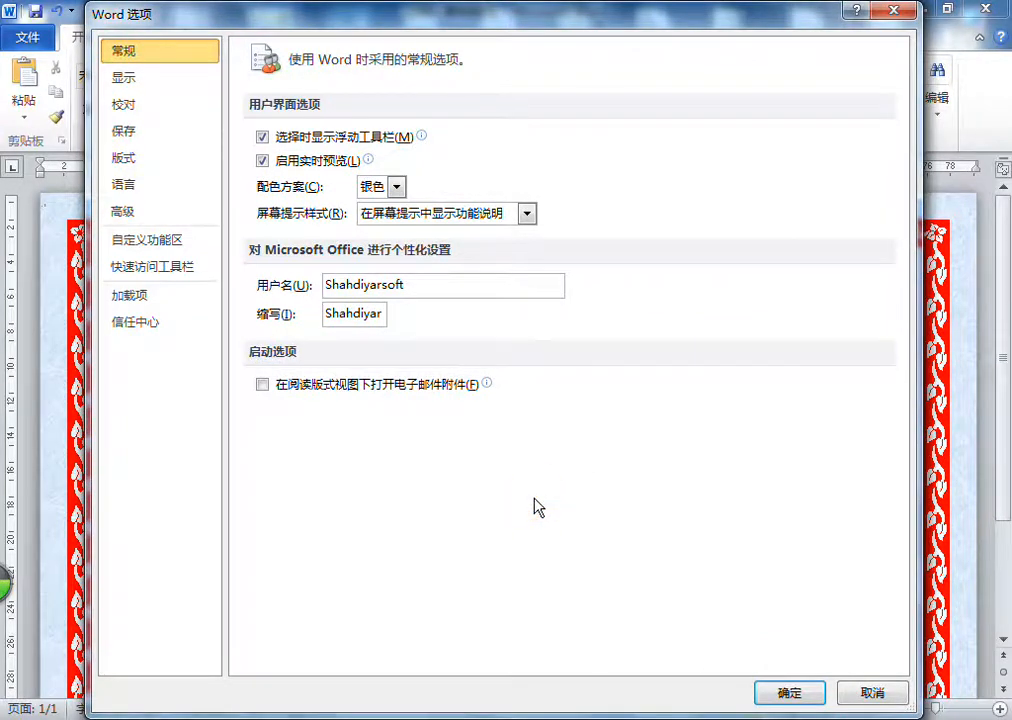
left_click(861, 79)
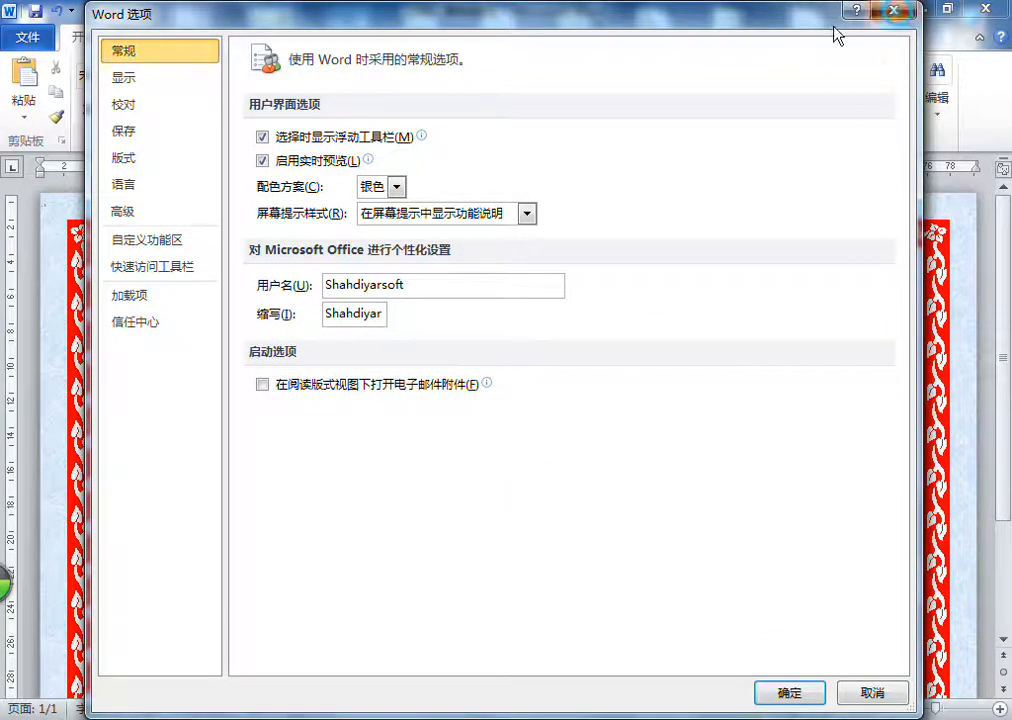
left_click(890, 11)
- Reopen the print preview to check the page background and look through the print settings
left_click(24, 40)
left_click(56, 305)
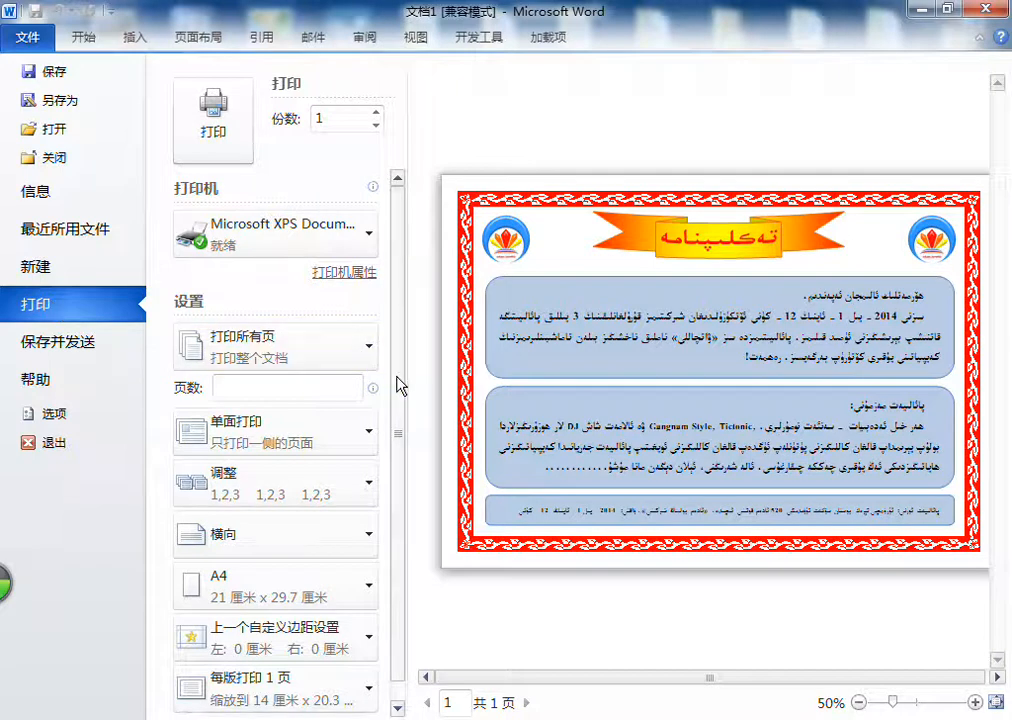
left_click_drag(396, 373, 395, 445)
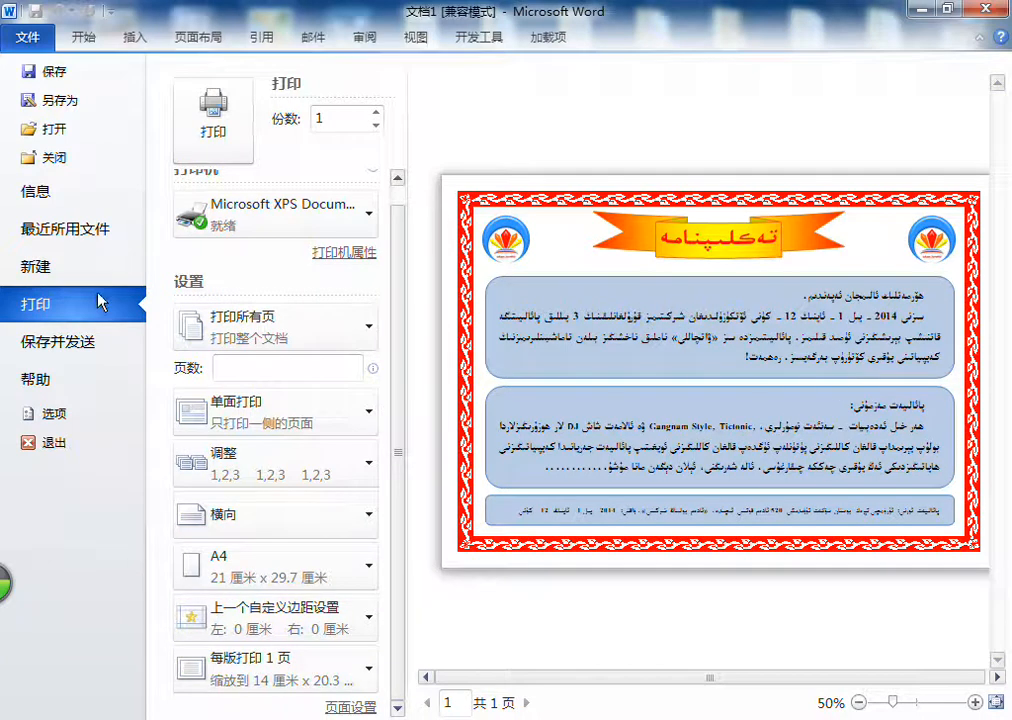
- In Word's display options, turn on printing of background colours and images (打印背景色和图像)
left_click(68, 428)
left_click(460, 465)
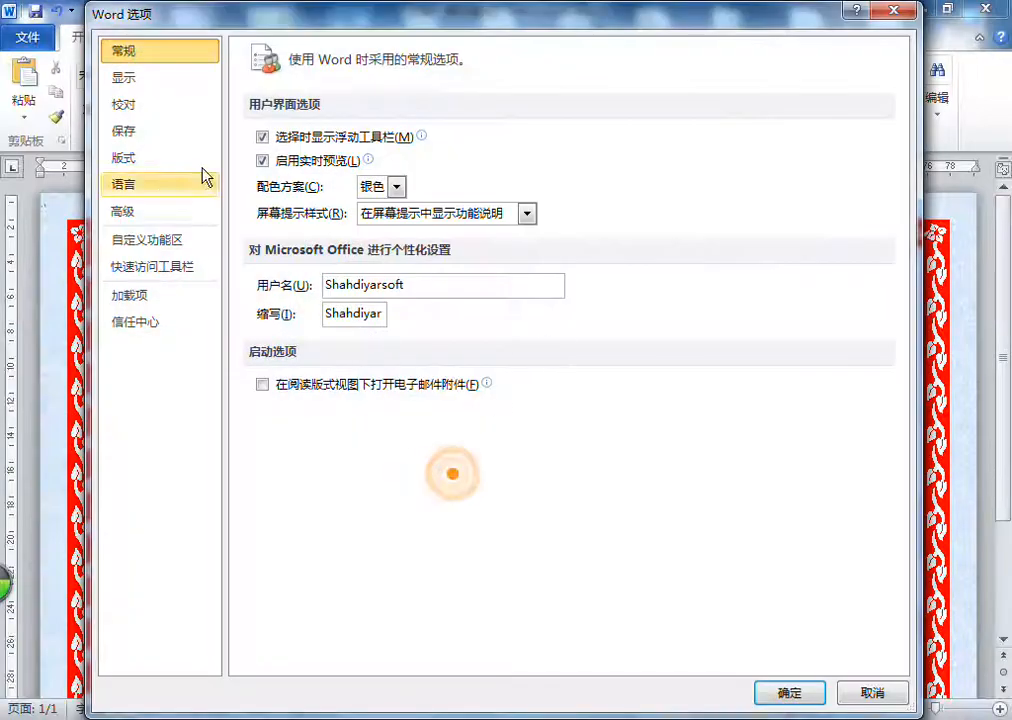
left_click(147, 72)
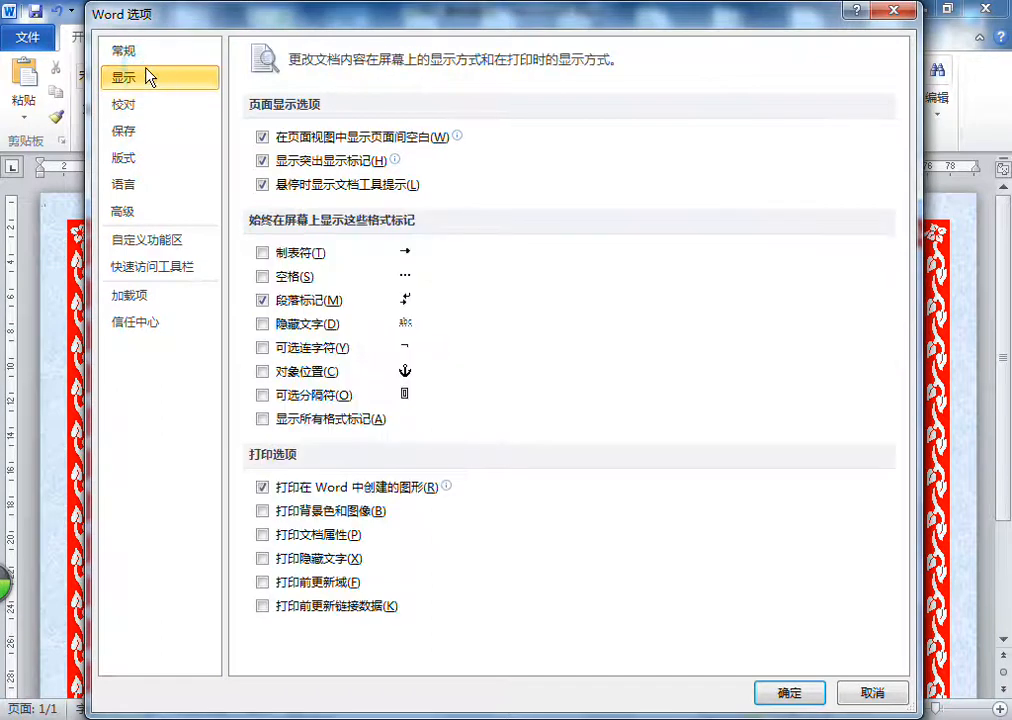
left_click(158, 75)
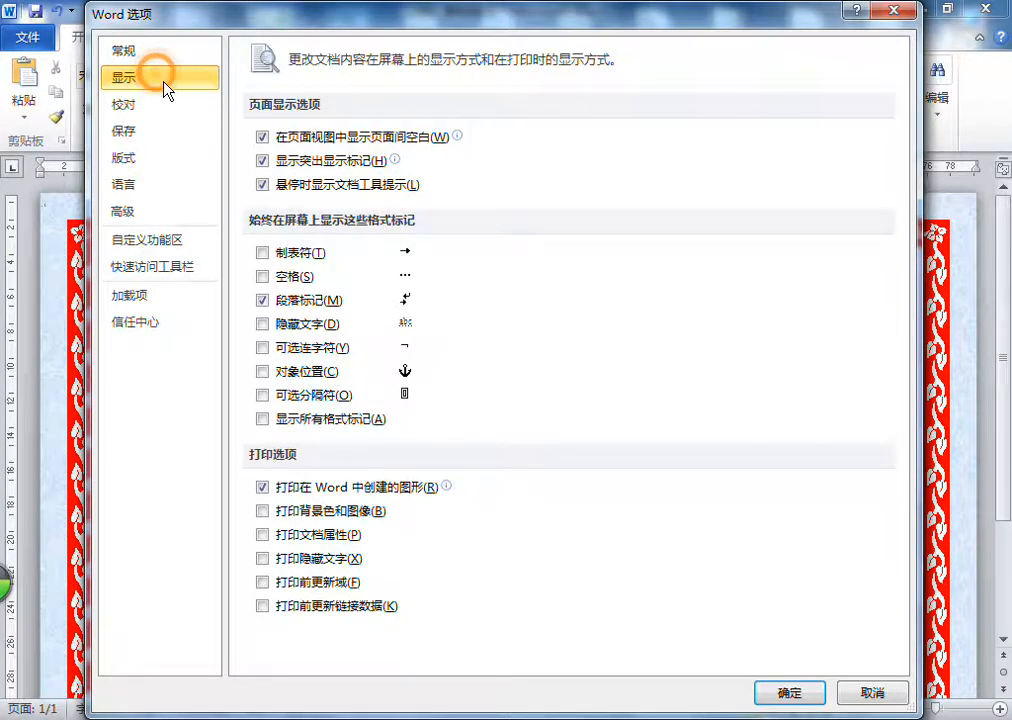
left_click(276, 458)
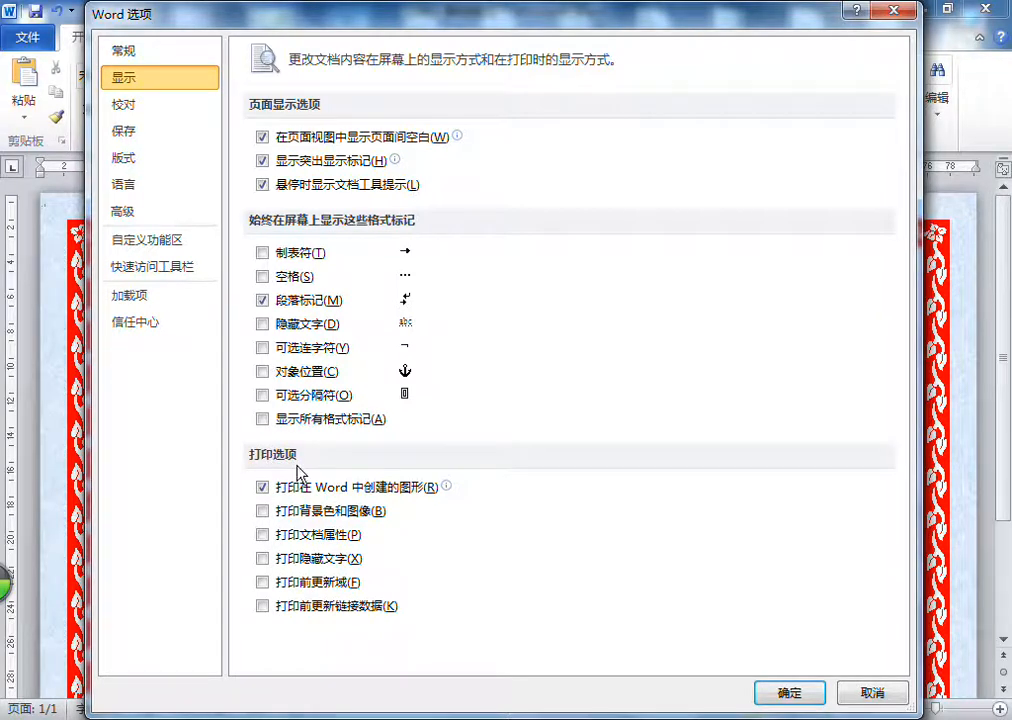
left_click(377, 667)
left_click(263, 511)
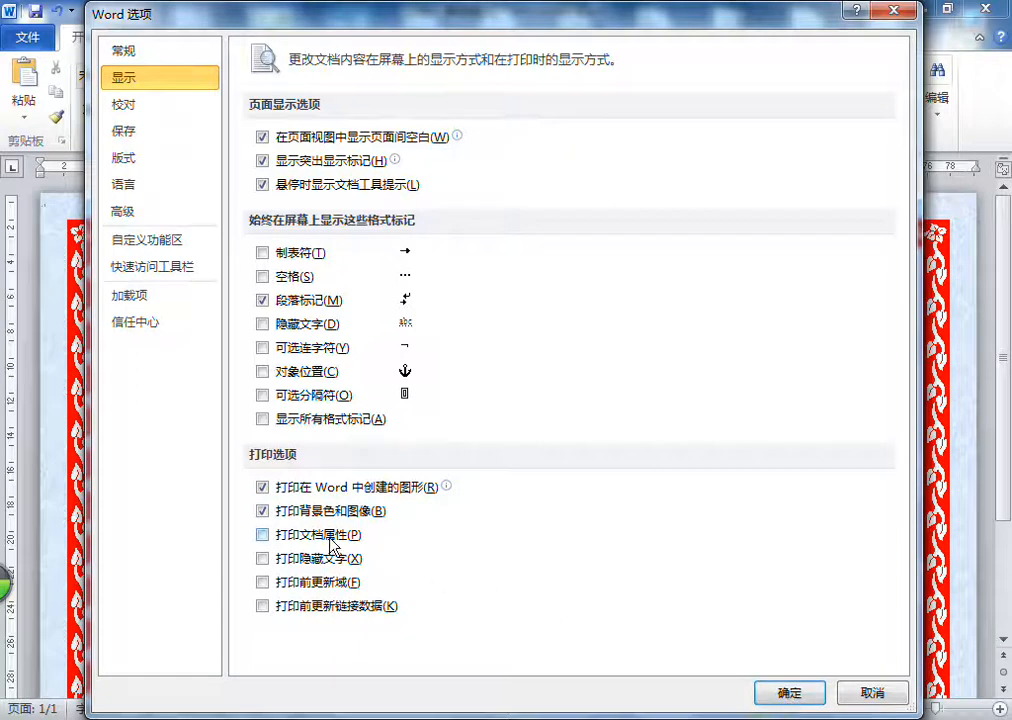
- Try enabling 打印文档属性, turn it off again, and apply the display options
left_click(281, 533)
left_click(303, 562)
left_click(287, 560)
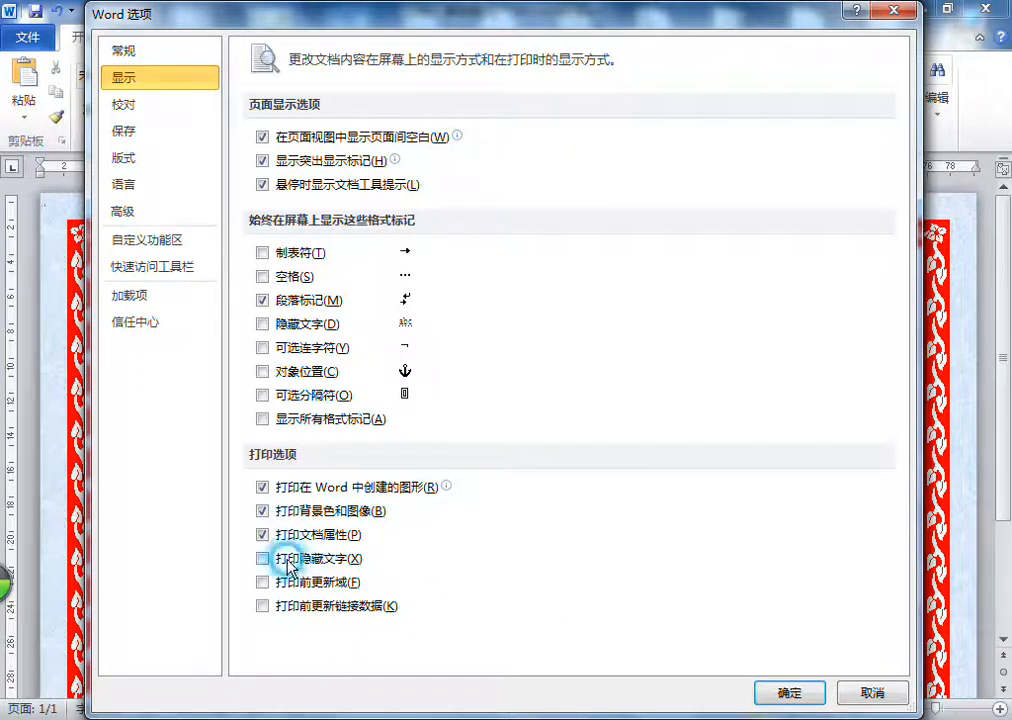
left_click(313, 534)
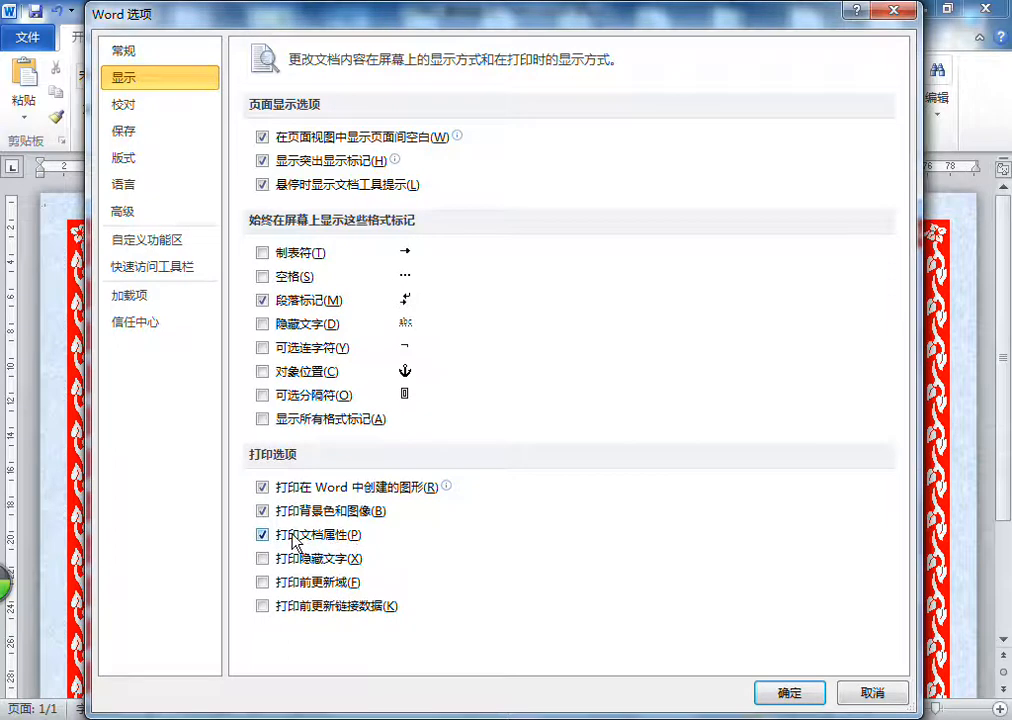
left_click(296, 542)
left_click(792, 692)
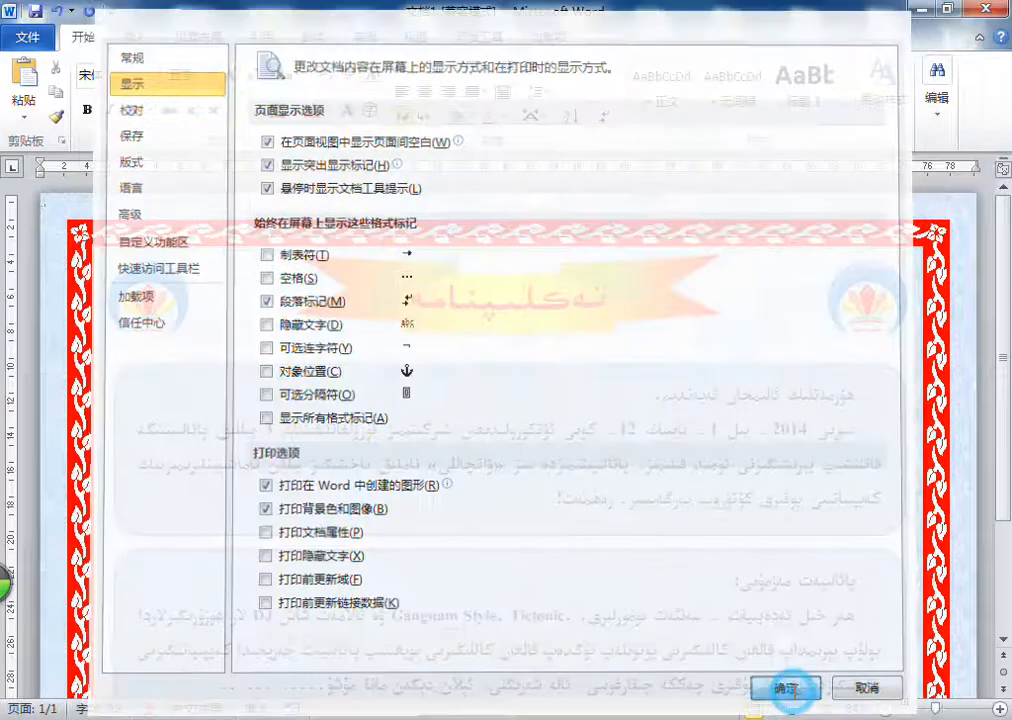
- Open the print preview again and enlarge it to 70% to examine the invitation with its page background
left_click(30, 38)
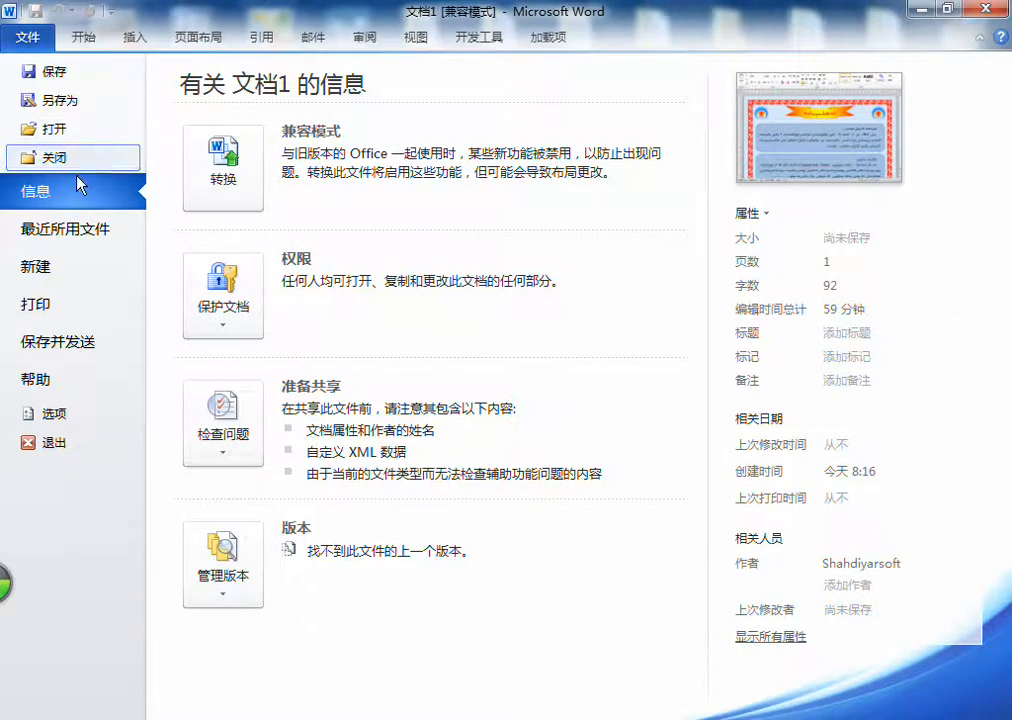
left_click(70, 306)
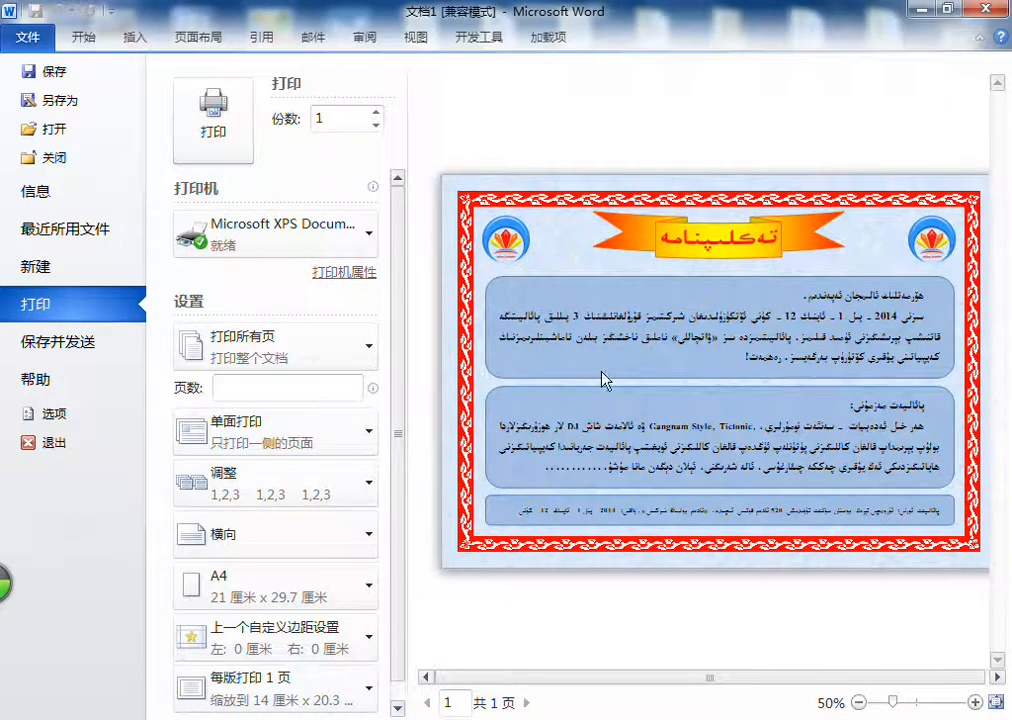
left_click(975, 703)
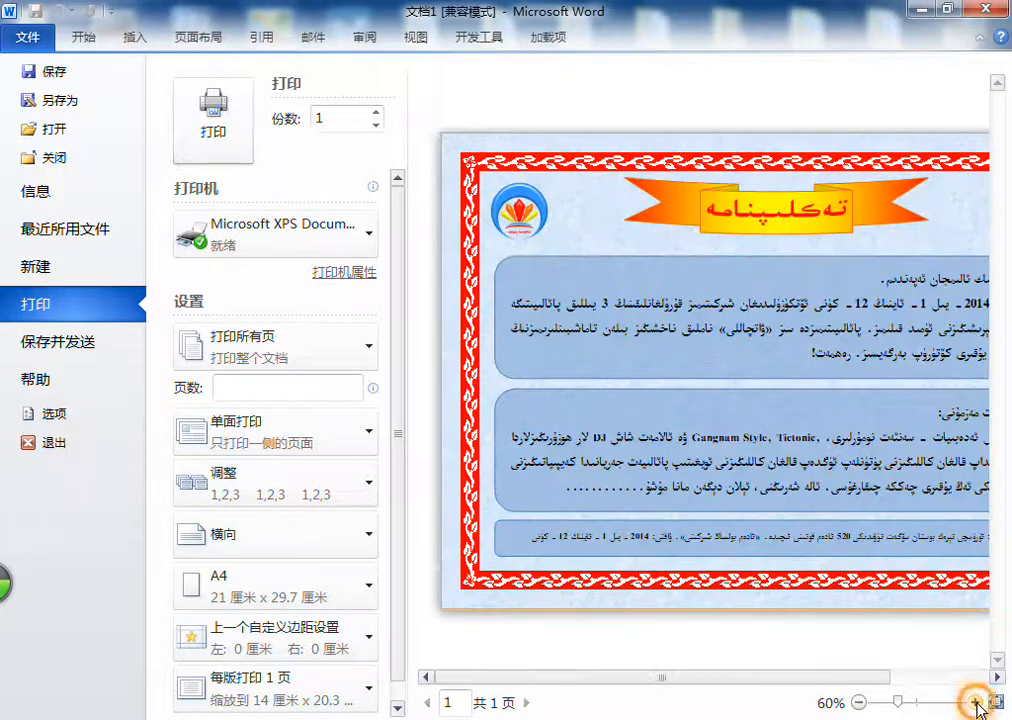
left_click(975, 703)
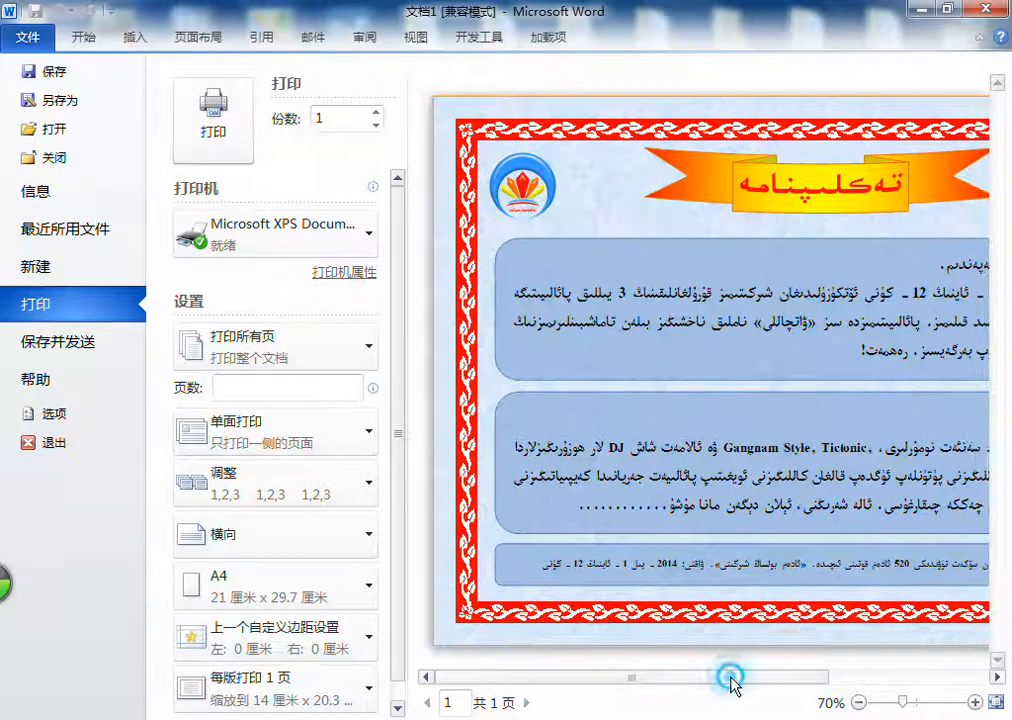
left_click_drag(727, 677, 948, 688)
left_click_drag(873, 688, 780, 692)
- Return to the document and collapse the ribbon so more of the invitation page is shown
left_click(28, 36)
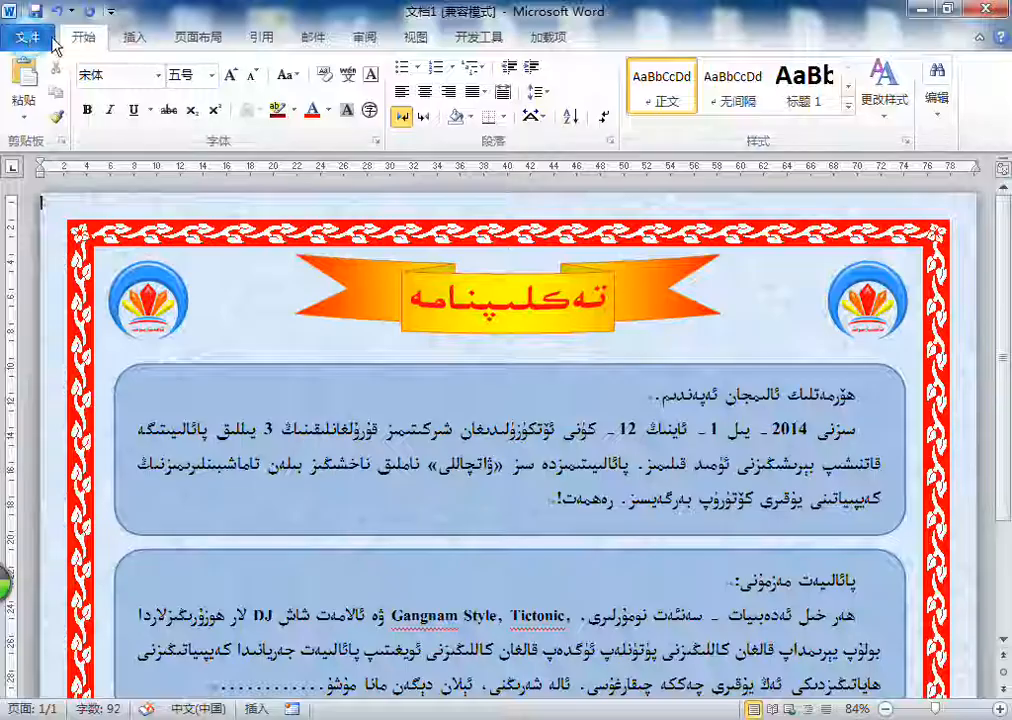
double_click(82, 40)
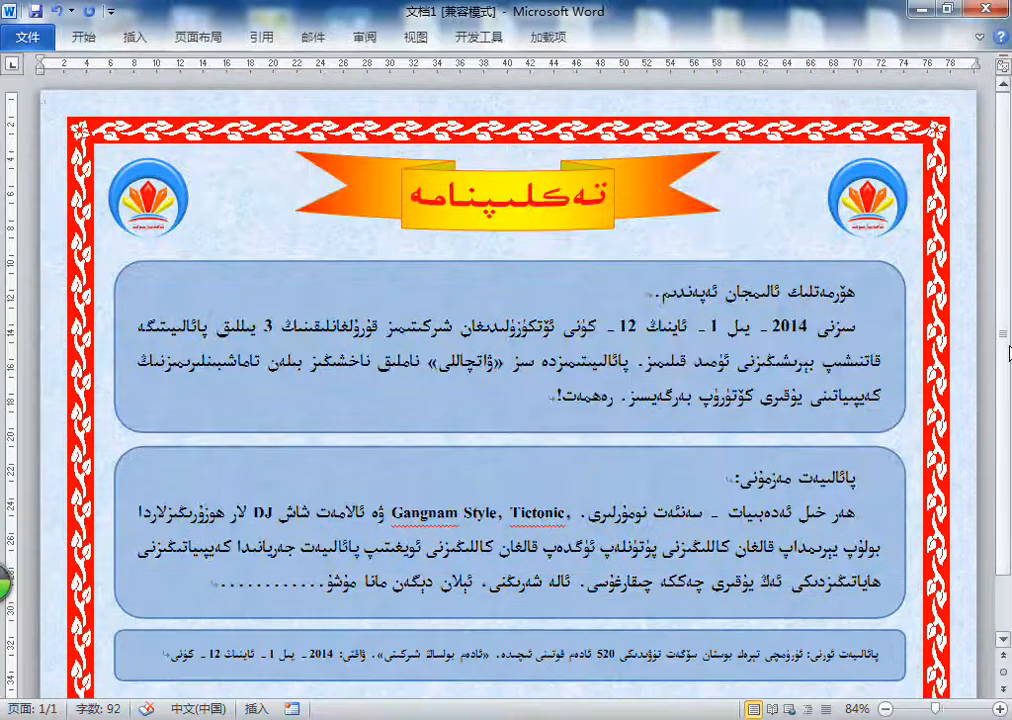
scroll(1008, 360, "down", 2)
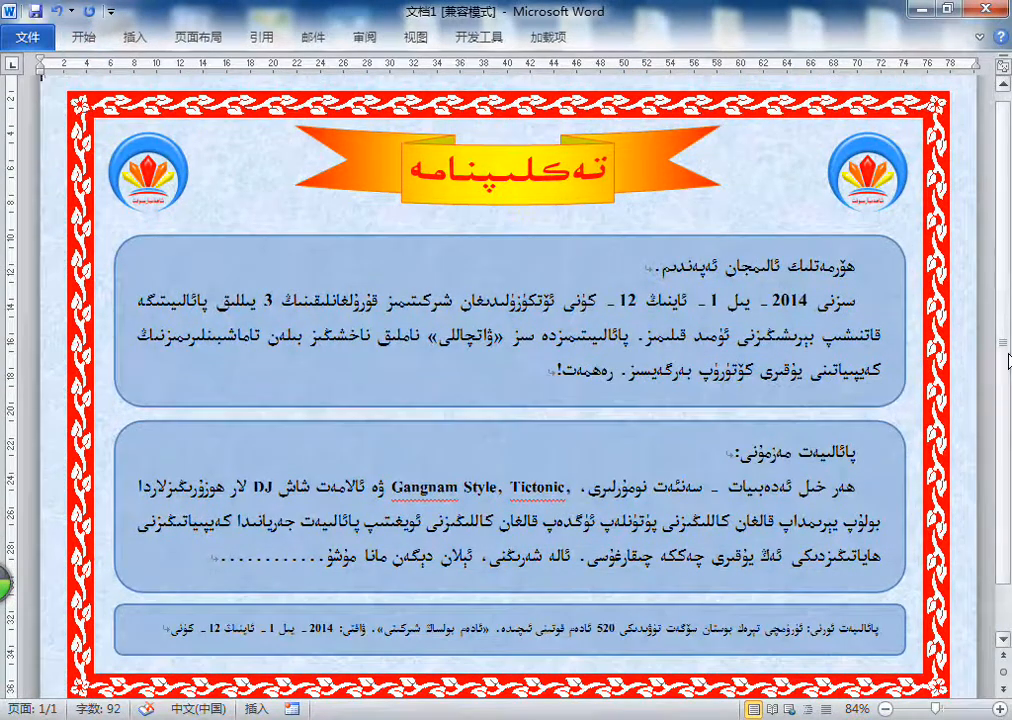
- Ignore all spelling flags for Tictonic and Gangnam in the middle text panel, and deselect its text box
left_click(520, 487)
right_click(520, 487)
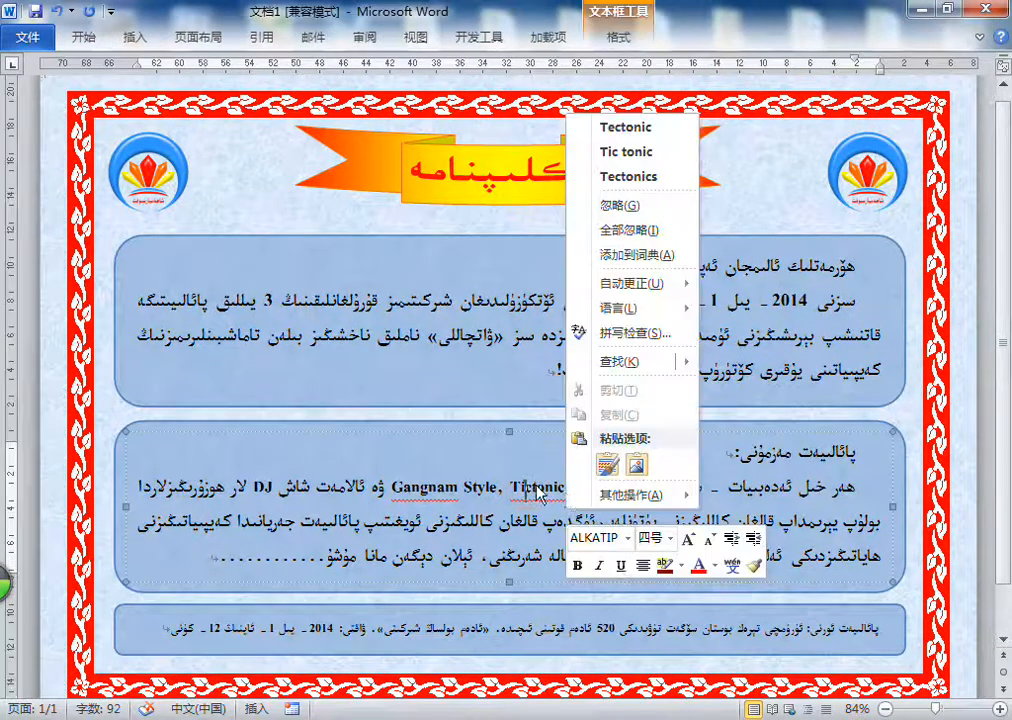
left_click(640, 230)
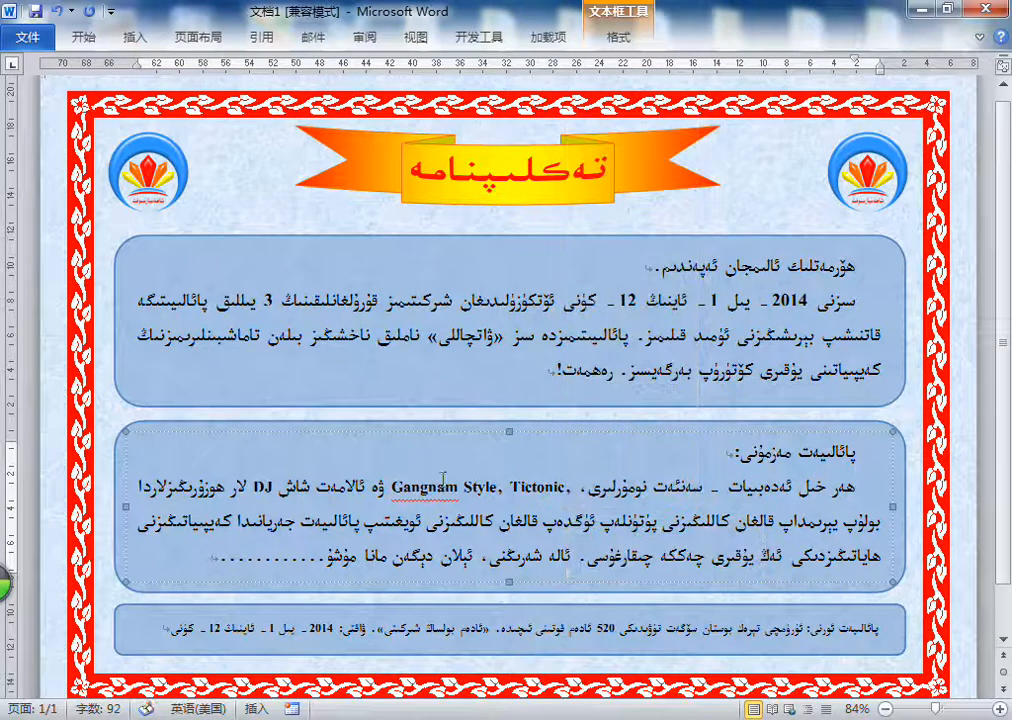
right_click(440, 488)
left_click(547, 228)
left_click(892, 153)
left_click(135, 150)
scroll(604, 578, "down", 1)
left_click(139, 655)
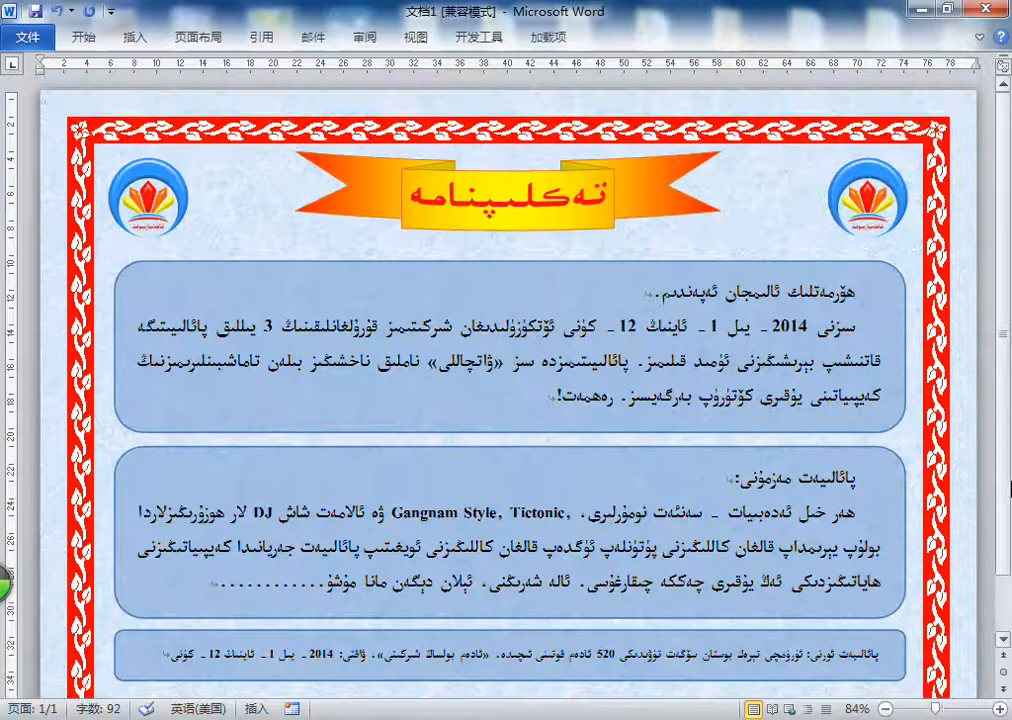
left_click_drag(1006, 469, 1007, 491)
right_click(1006, 424)
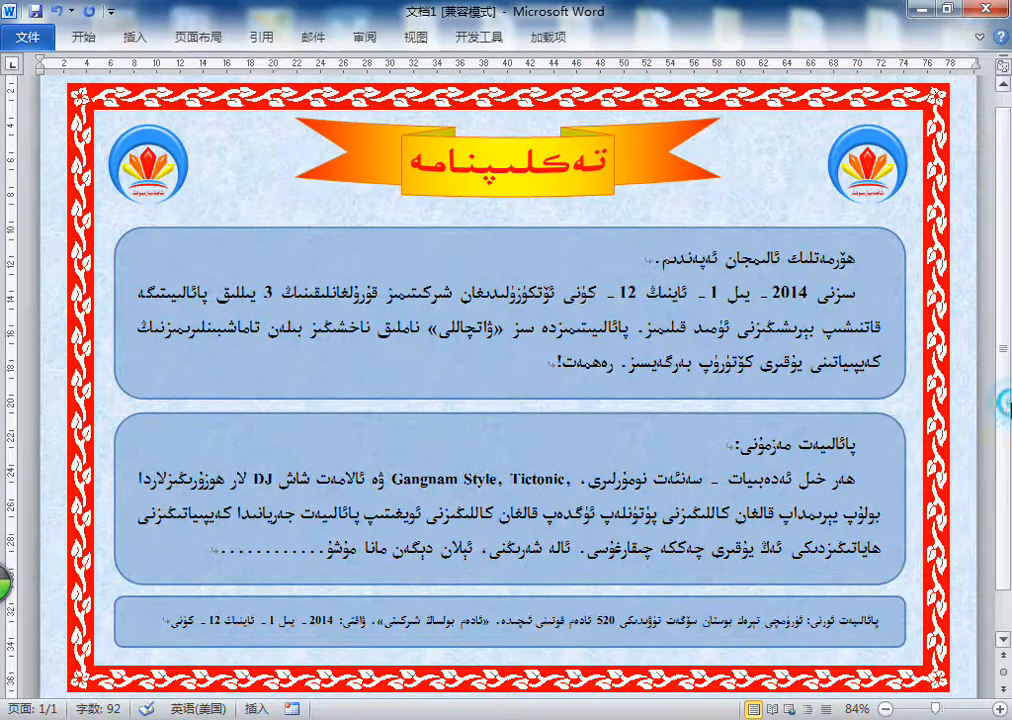